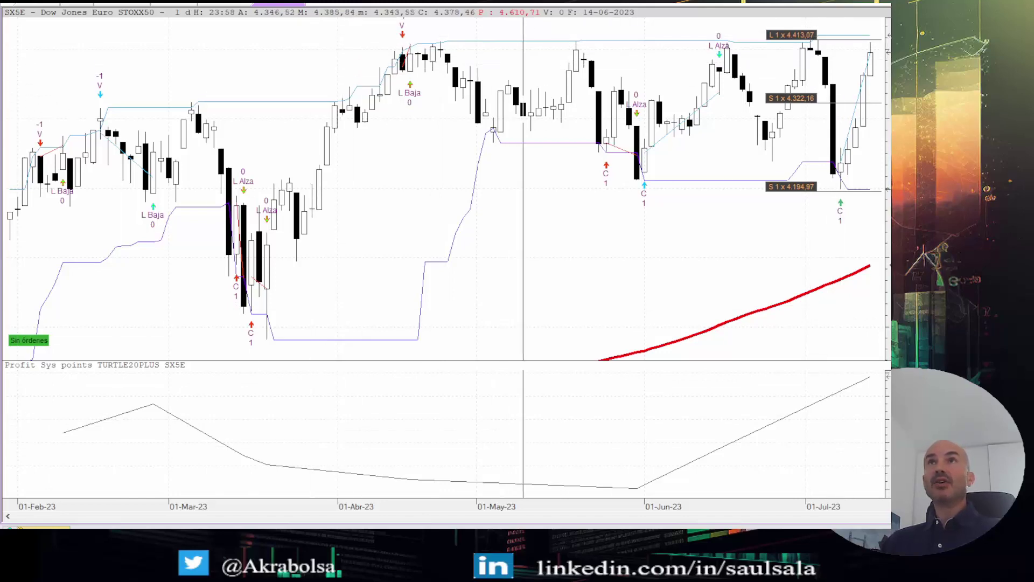
View the full SX5E price history with the TURTLE20PLUS profit curve, and close Visual Chart without saving the workspace changes
scroll(523, 188, down, 10)
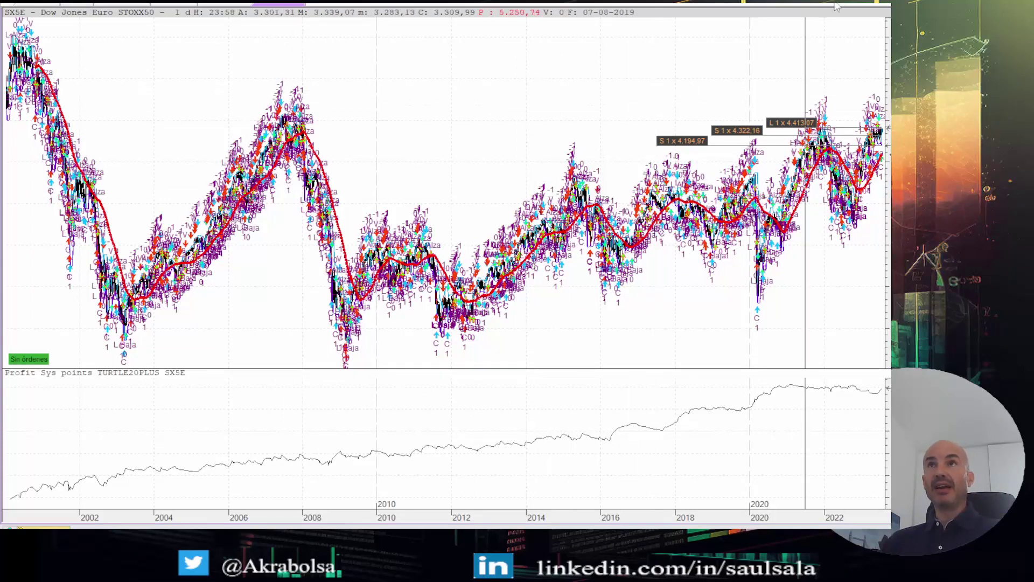
key(alt+F4)
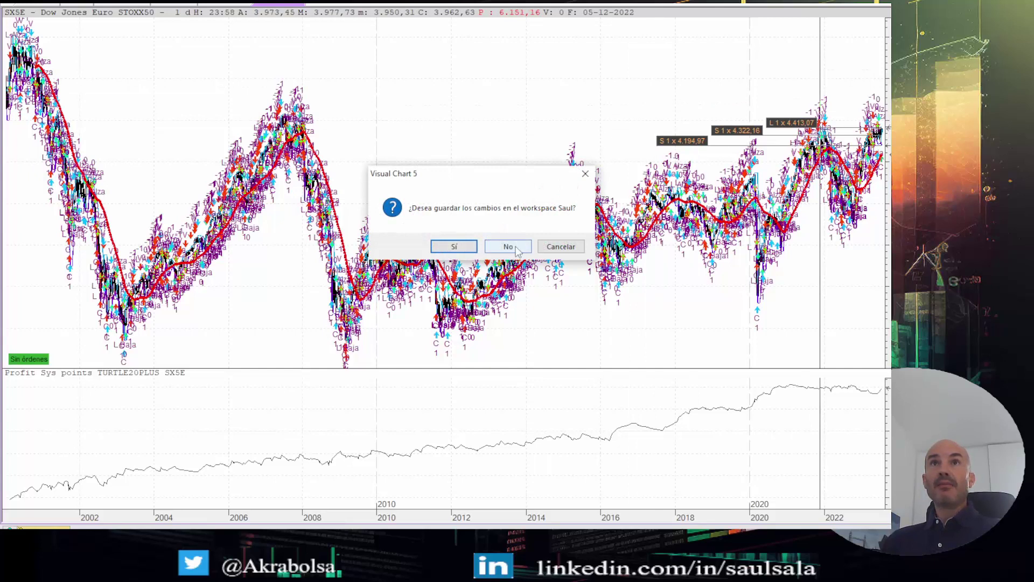
click(508, 247)
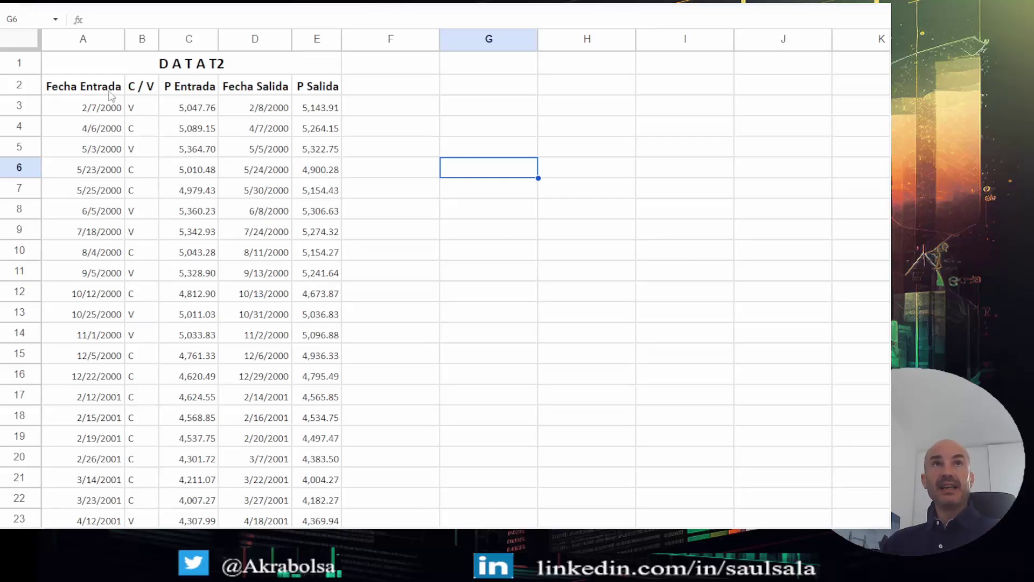
Examine the DATA T2 trade table in the spreadsheet, going through its column headers and the first trade's entry and exit data
click(161, 68)
click(97, 88)
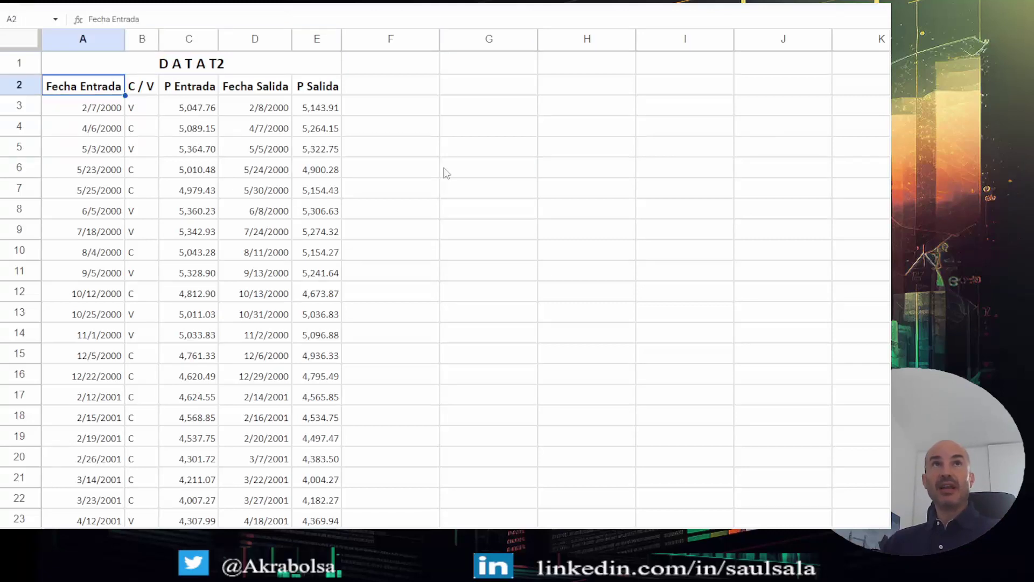
click(135, 89)
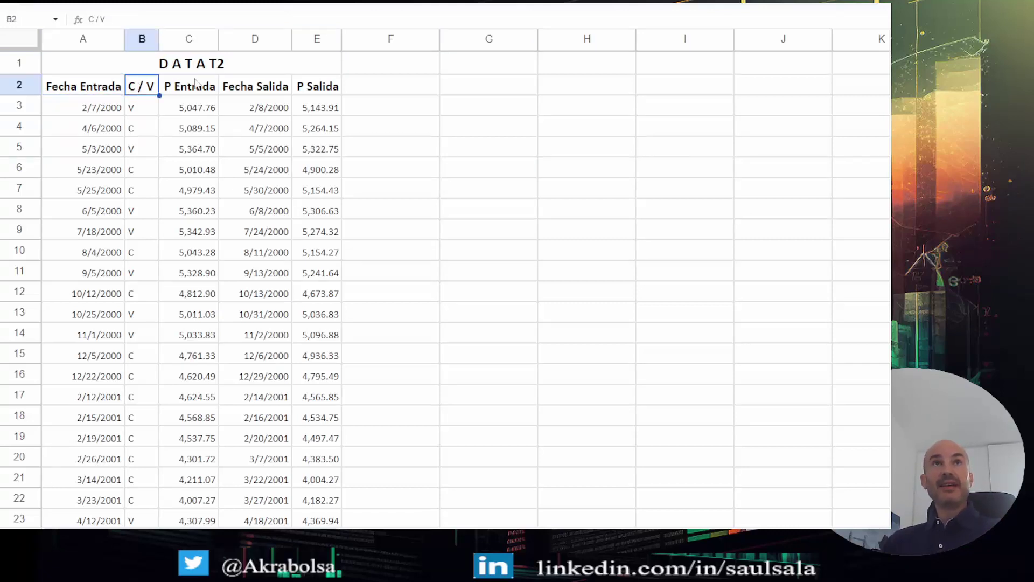
click(189, 94)
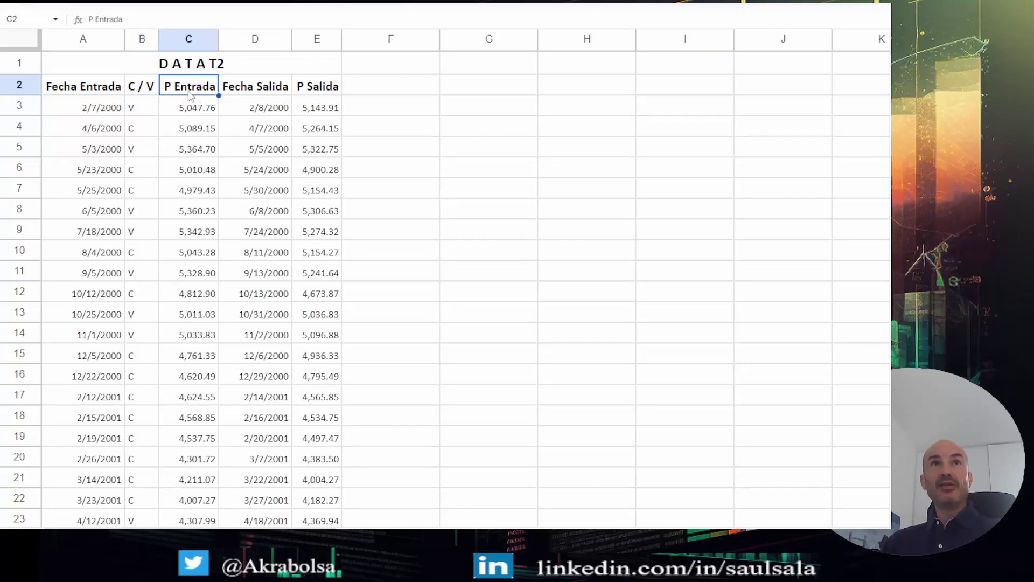
click(257, 92)
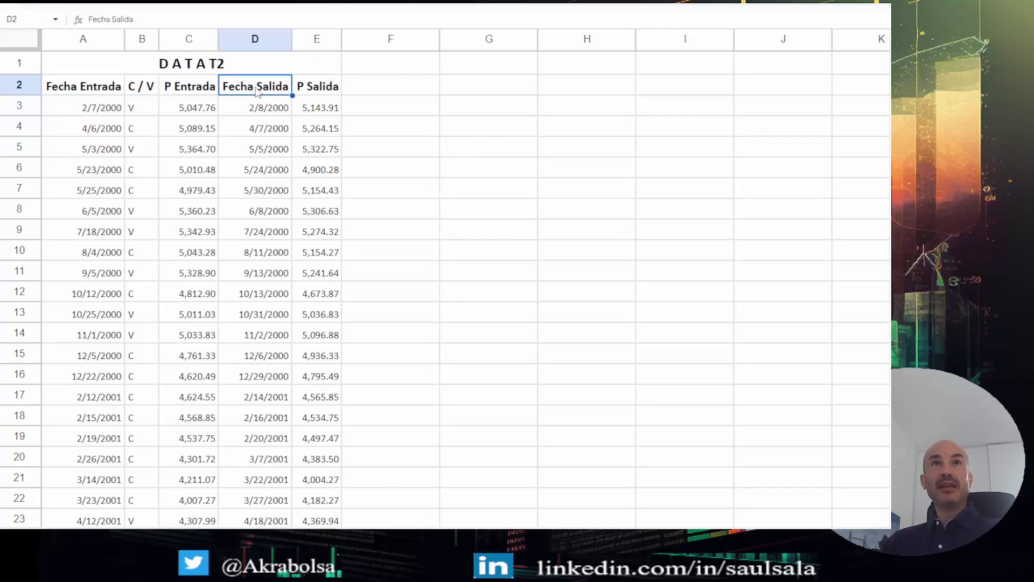
click(328, 90)
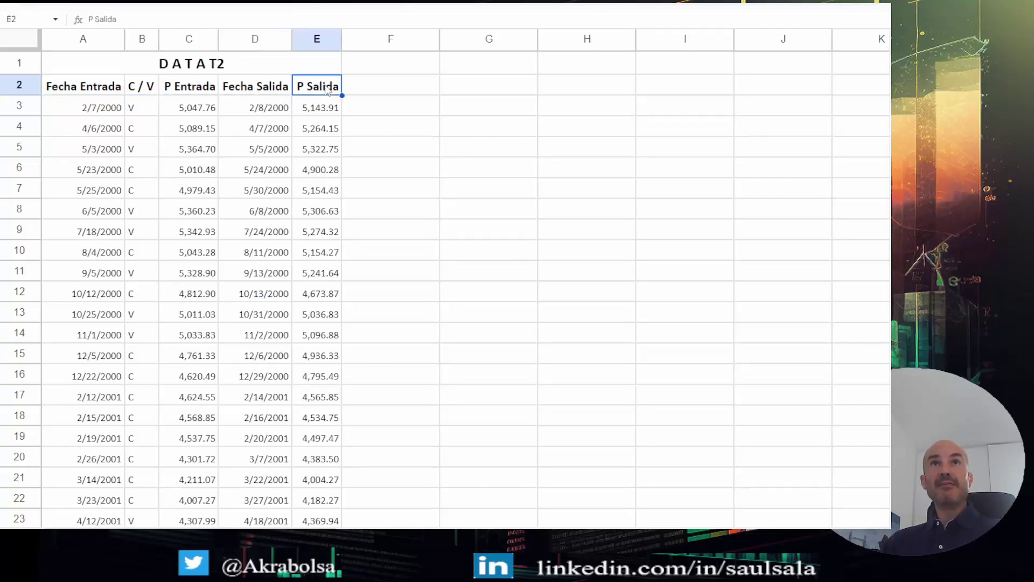
click(92, 111)
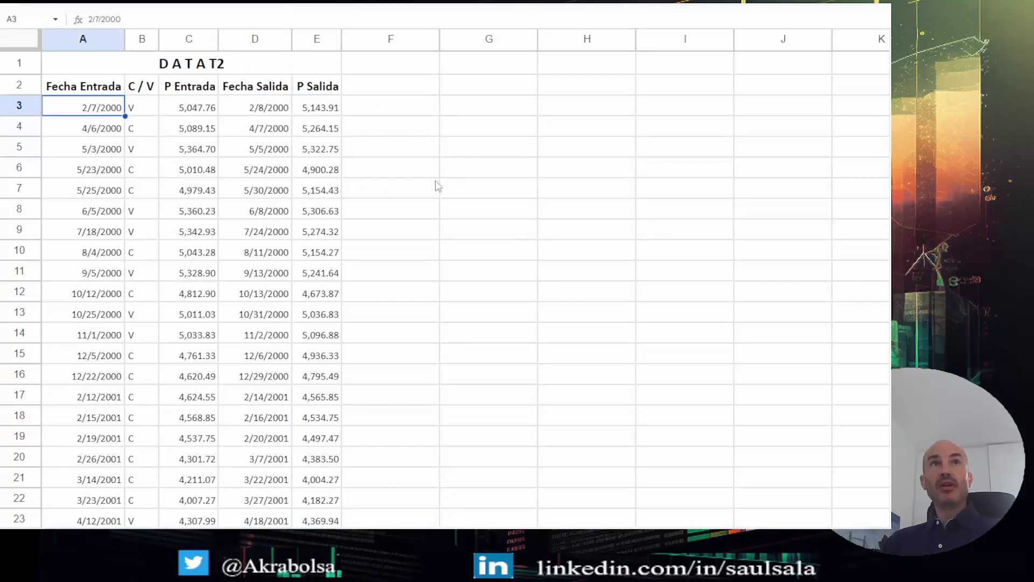
click(142, 111)
click(183, 110)
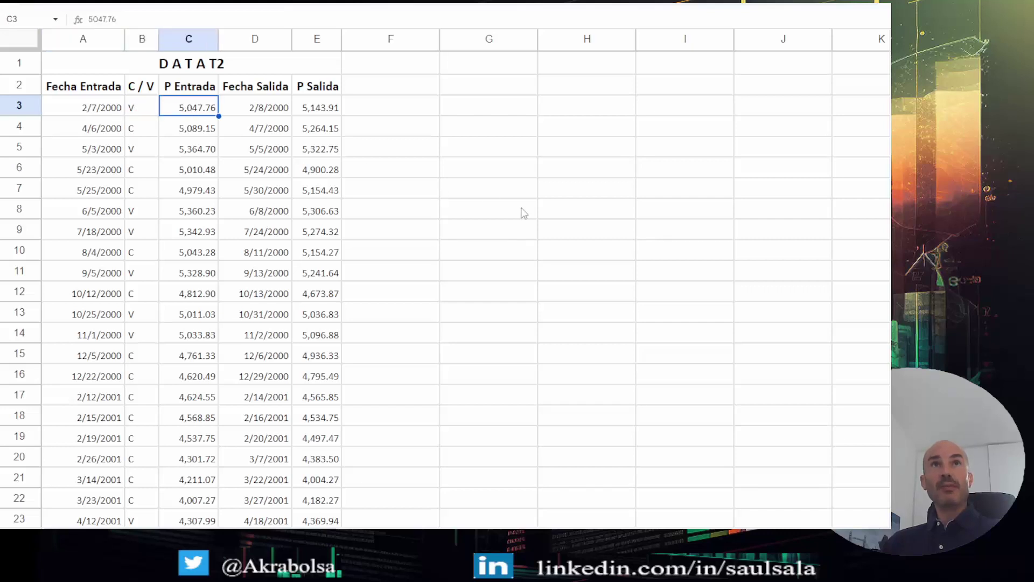
click(254, 107)
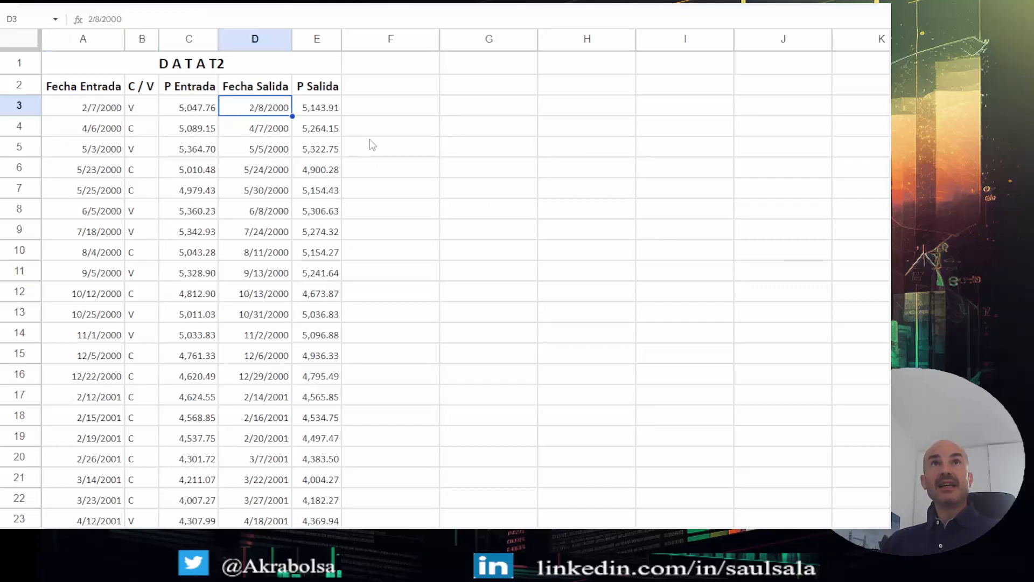
click(310, 109)
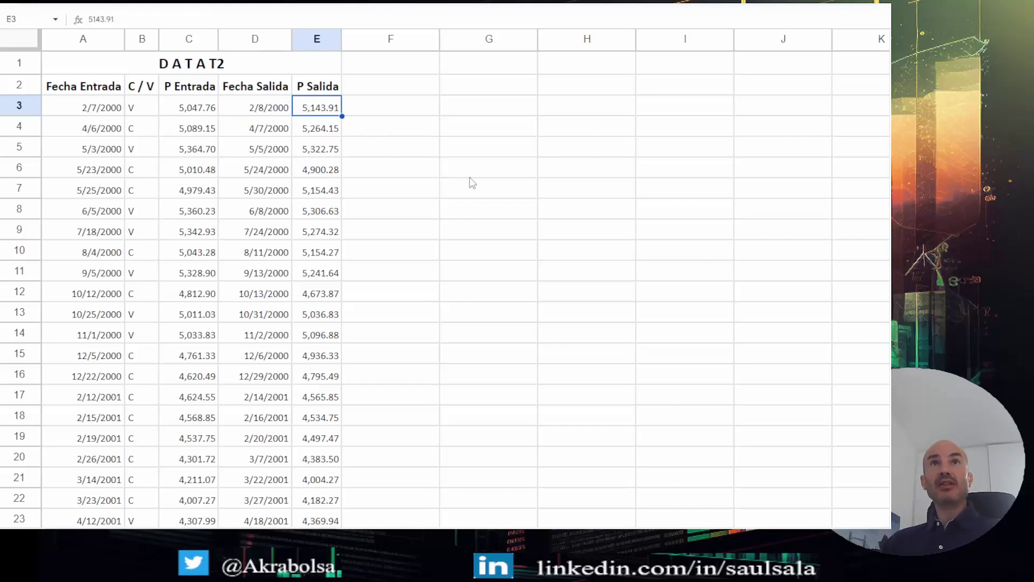
Enter P&L as the header in cell F2, beside P Salida
click(386, 88)
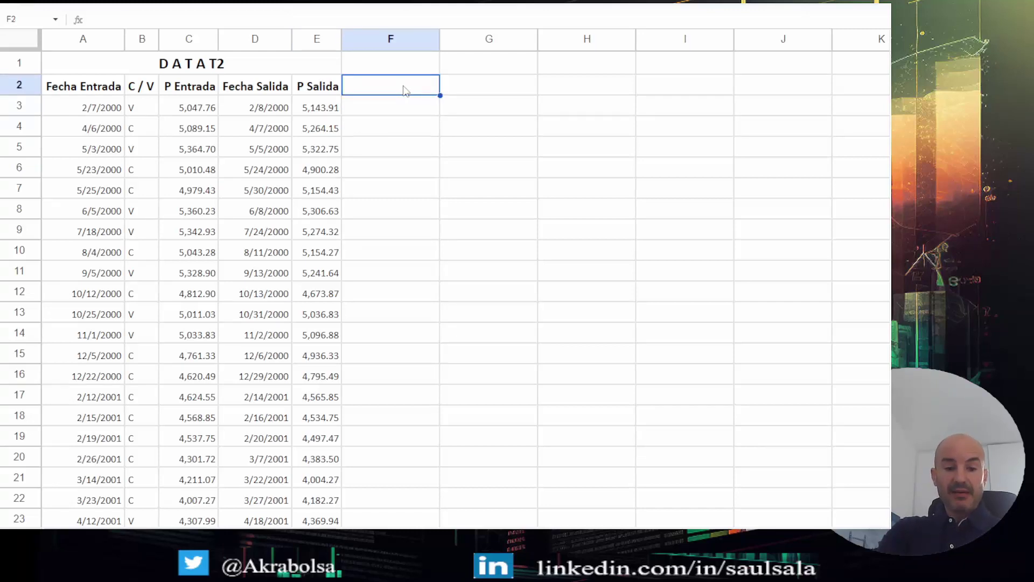
text(P)
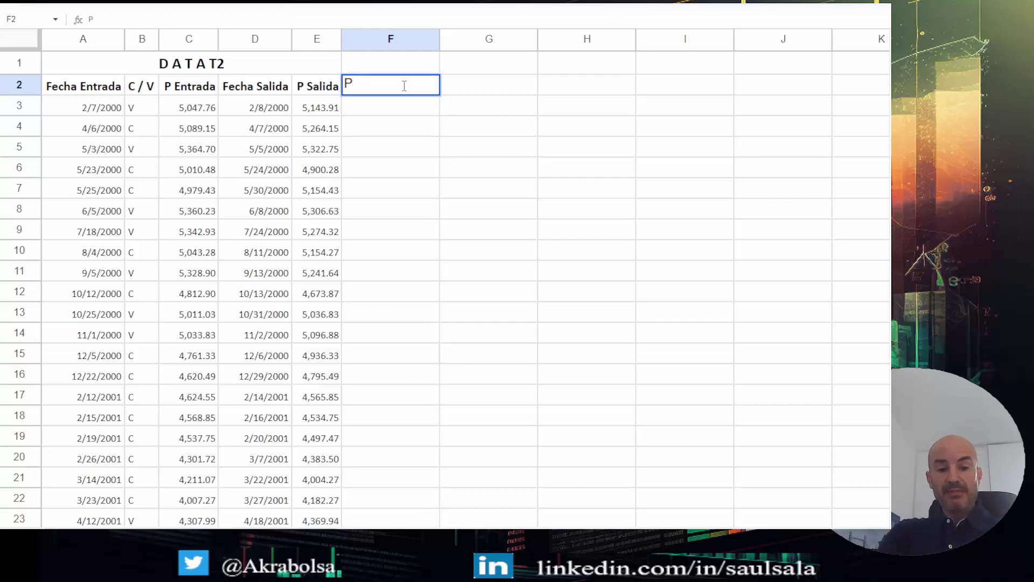
text(&L)
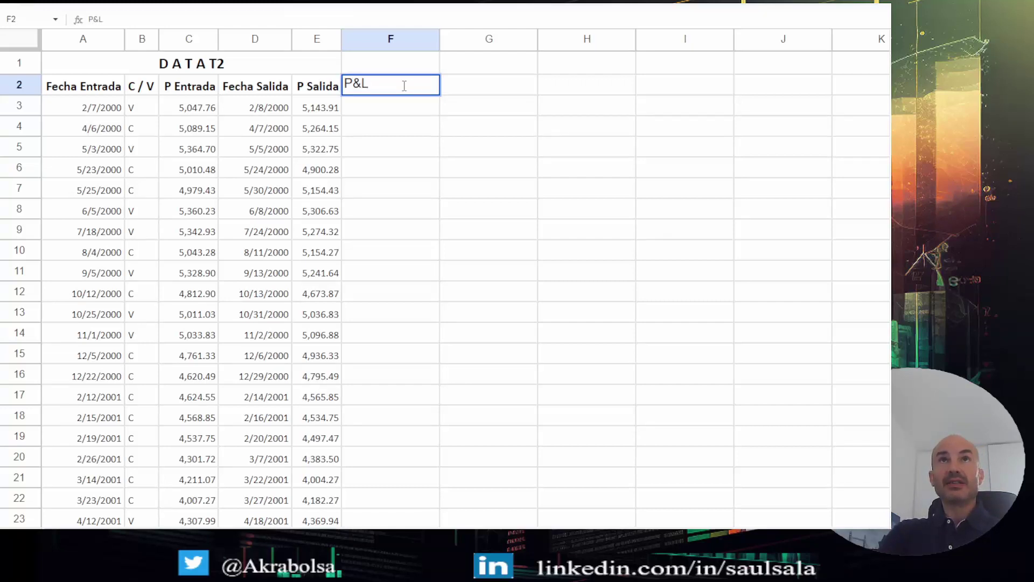
key(Return)
Set the header in cell F2 to Perd/Ganancia
click(405, 90)
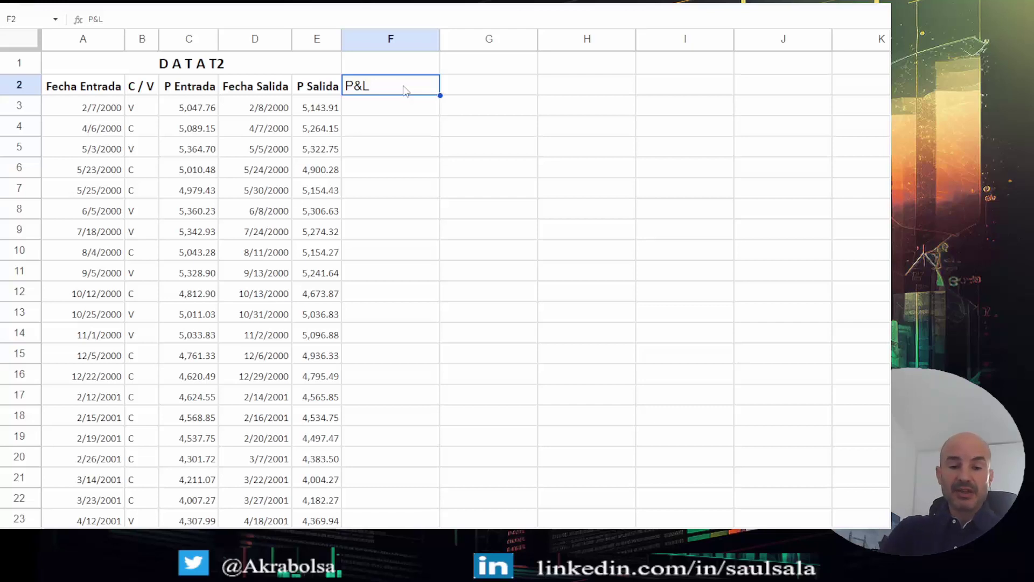
text(PEr)
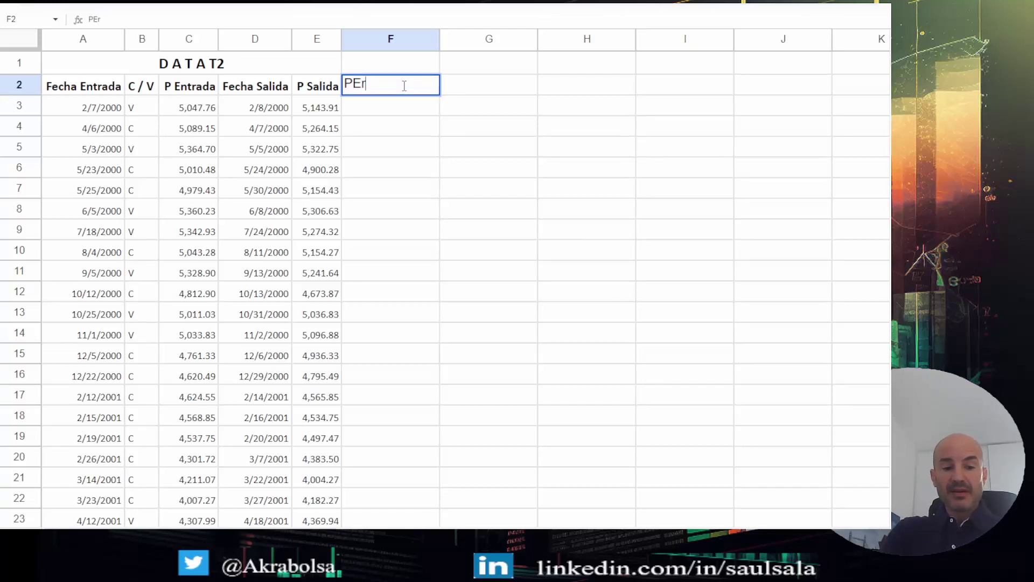
text(d/Gan)
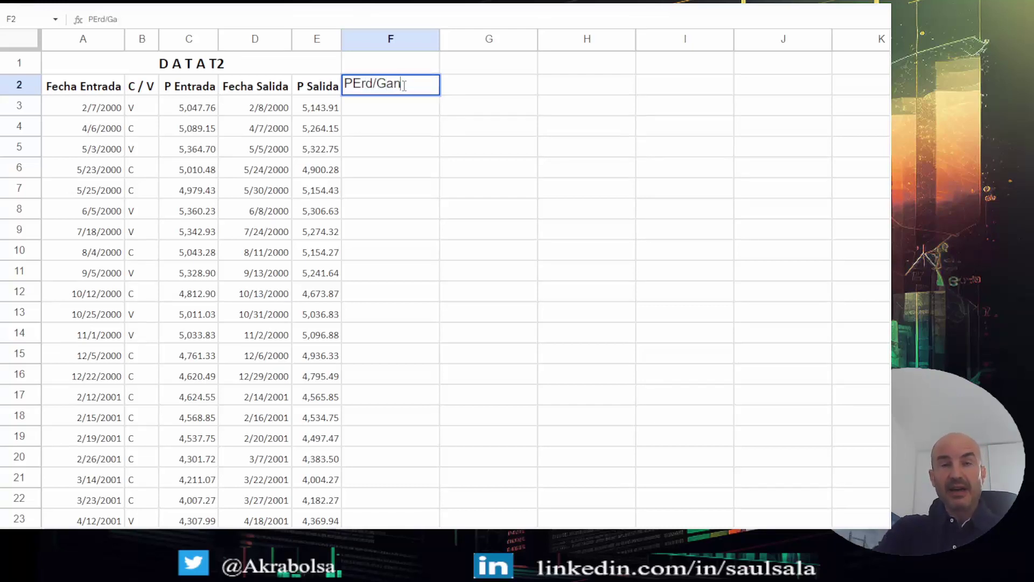
text(ancia)
key(Return)
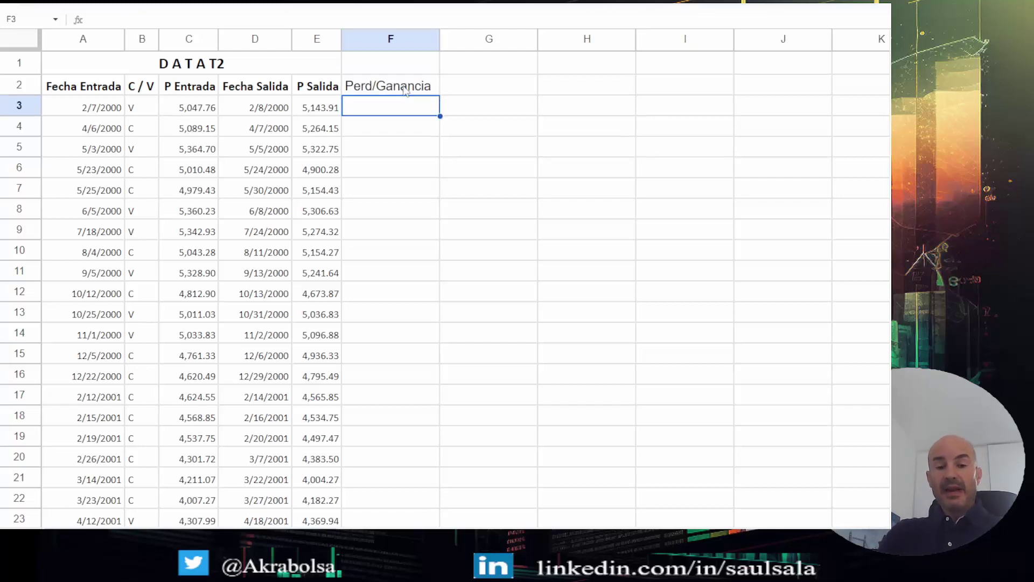
Begin an IF formula in cell F3 that tests whether the trade type in B3 equals "C"
text(=)
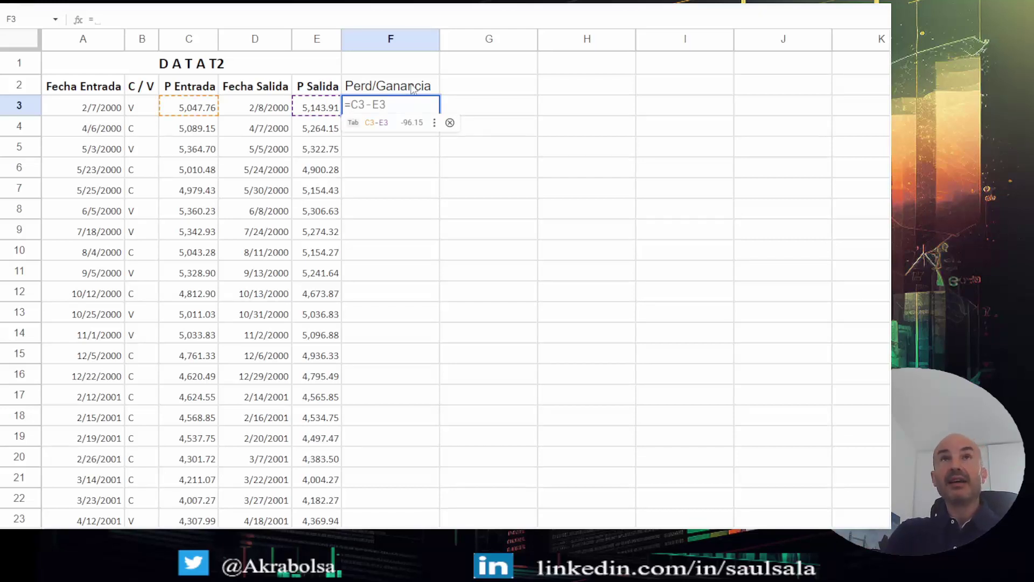
text(s)
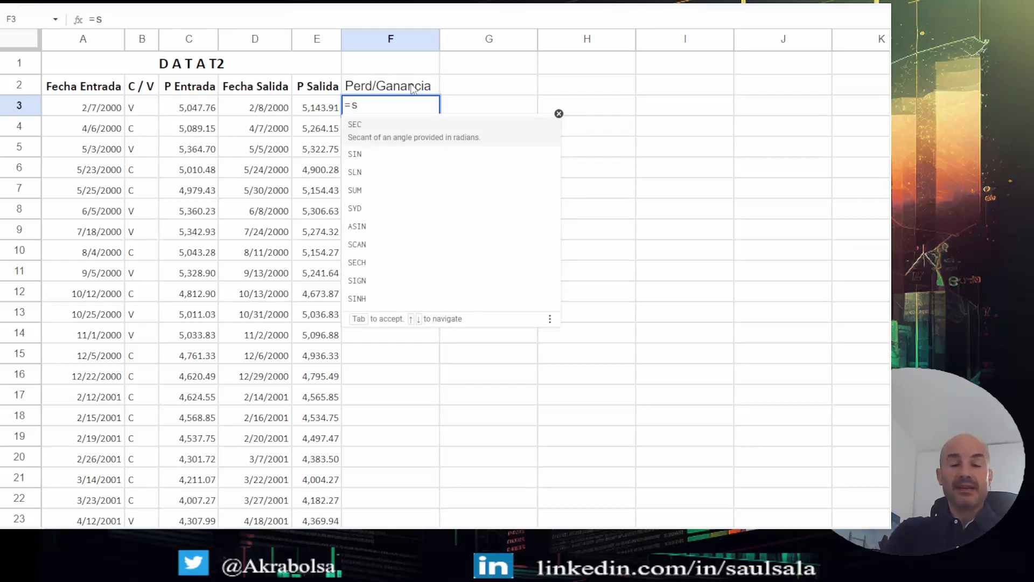
text(if)
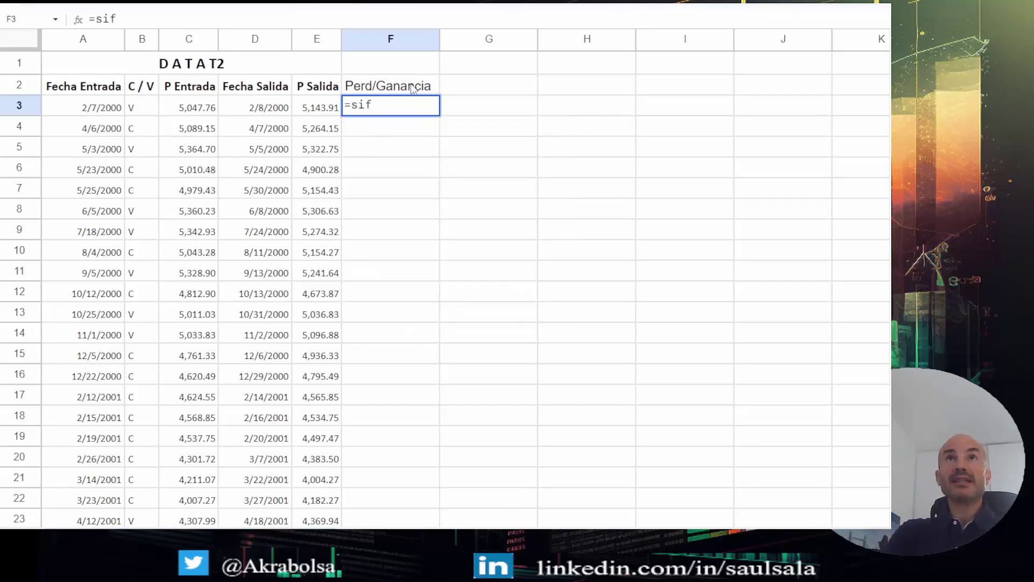
key(BackSpace)
key(BackSpace)
key(BackSpace)
text(if)
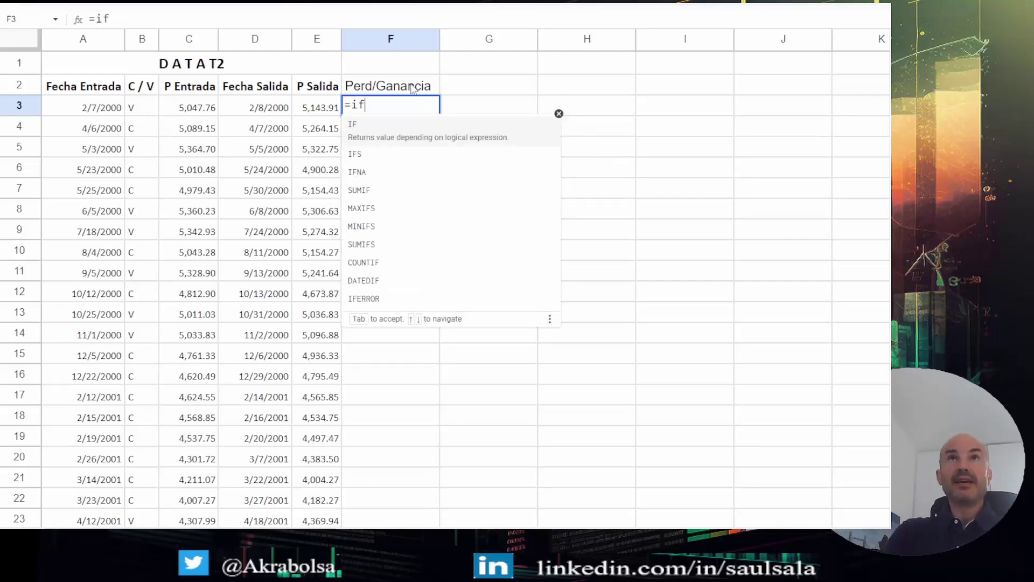
text(()
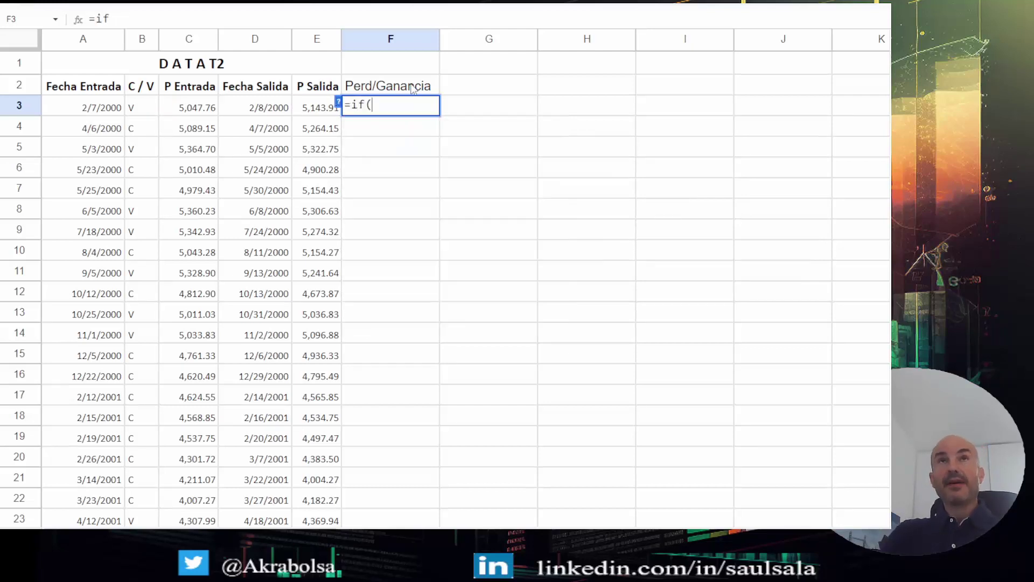
click(139, 109)
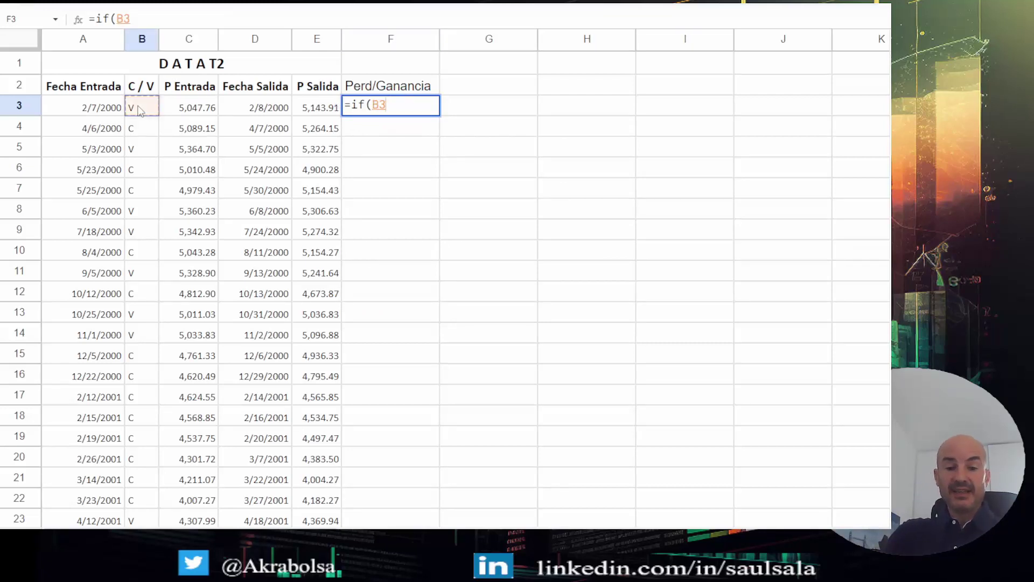
text(="C)
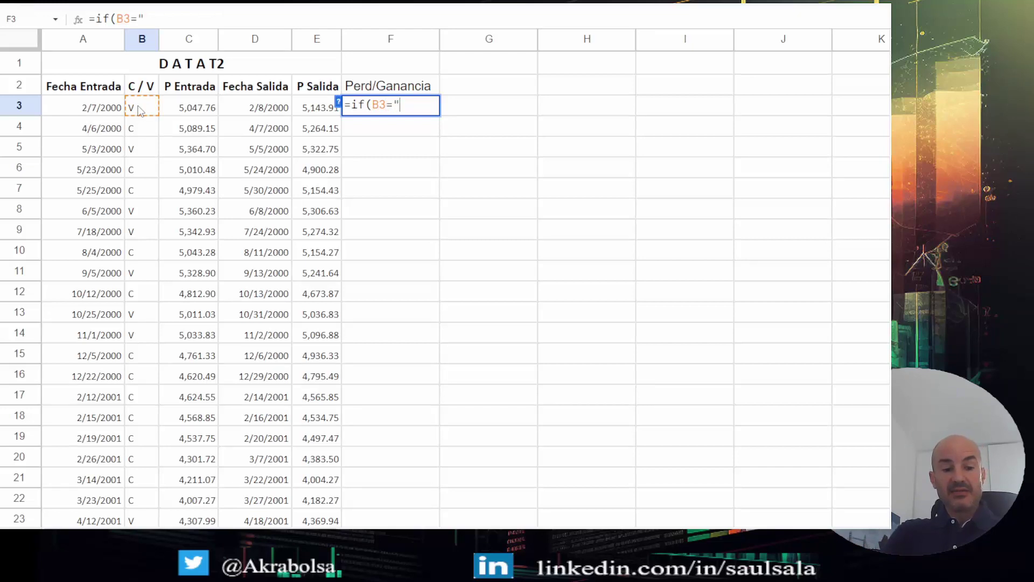
text(")
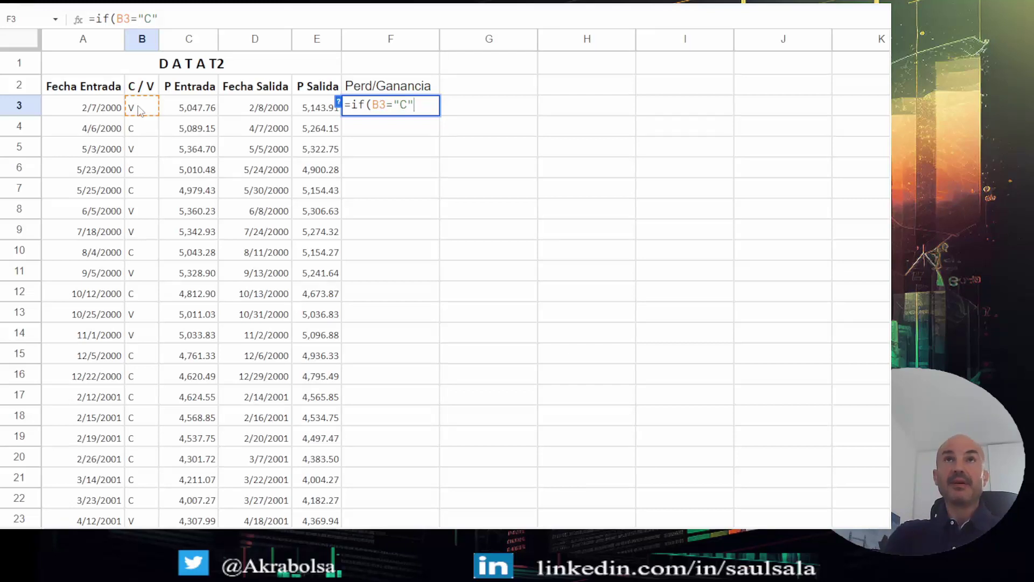
text(,)
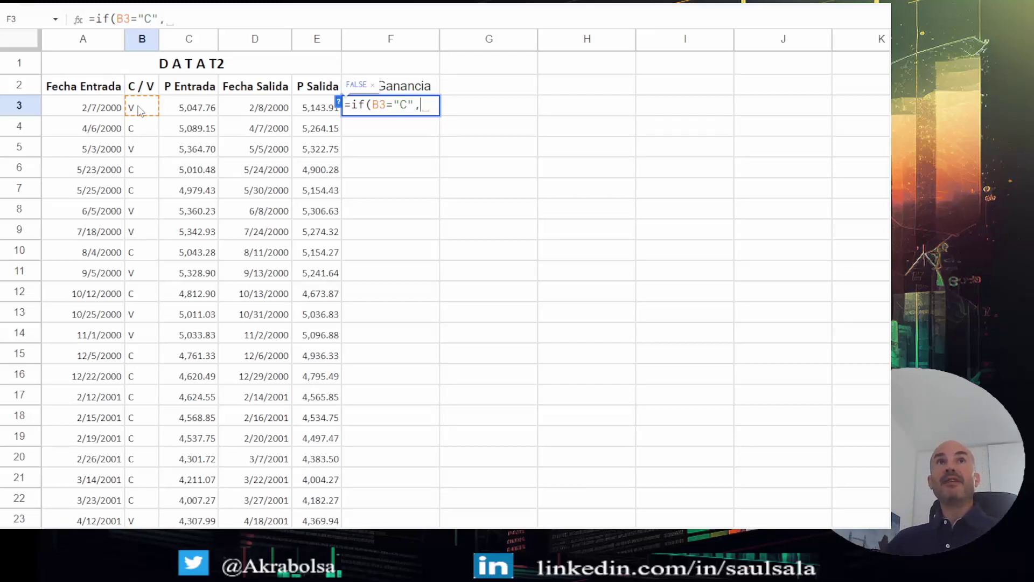
Complete the F3 formula with E3-C3 when true and C3-E3 otherwise, and decline the suggested auto-fill
click(318, 111)
text(-)
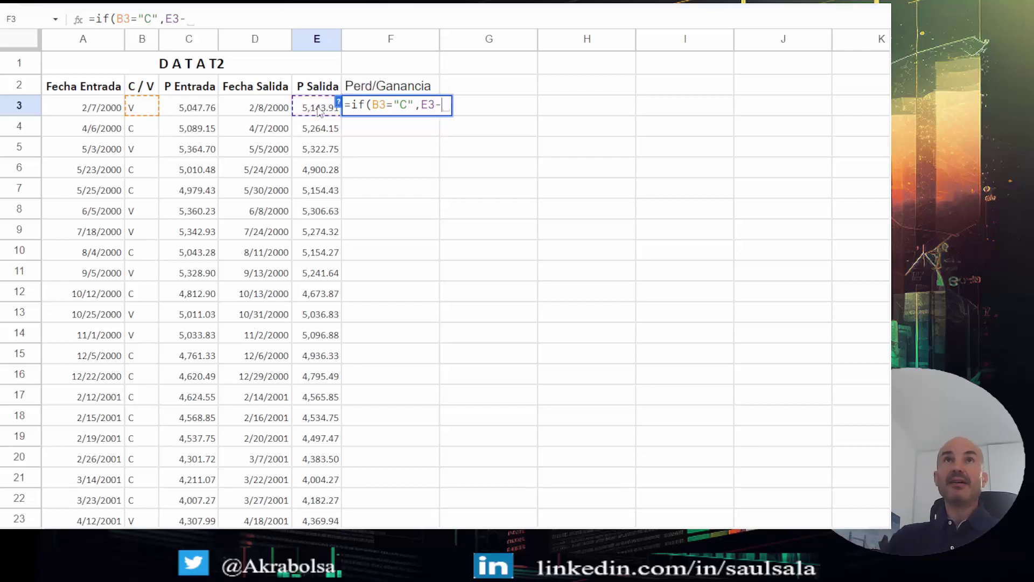
click(201, 111)
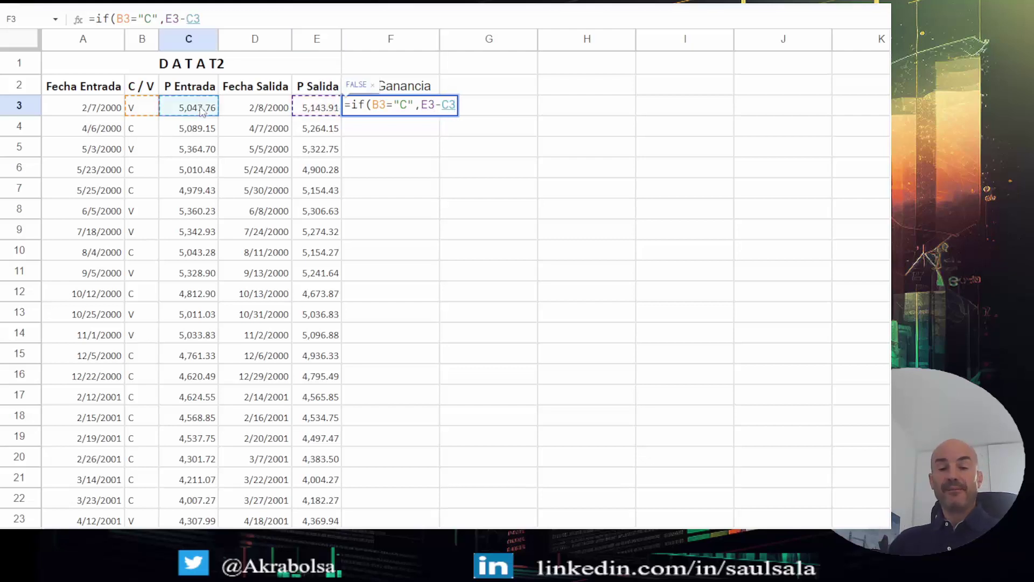
text(,)
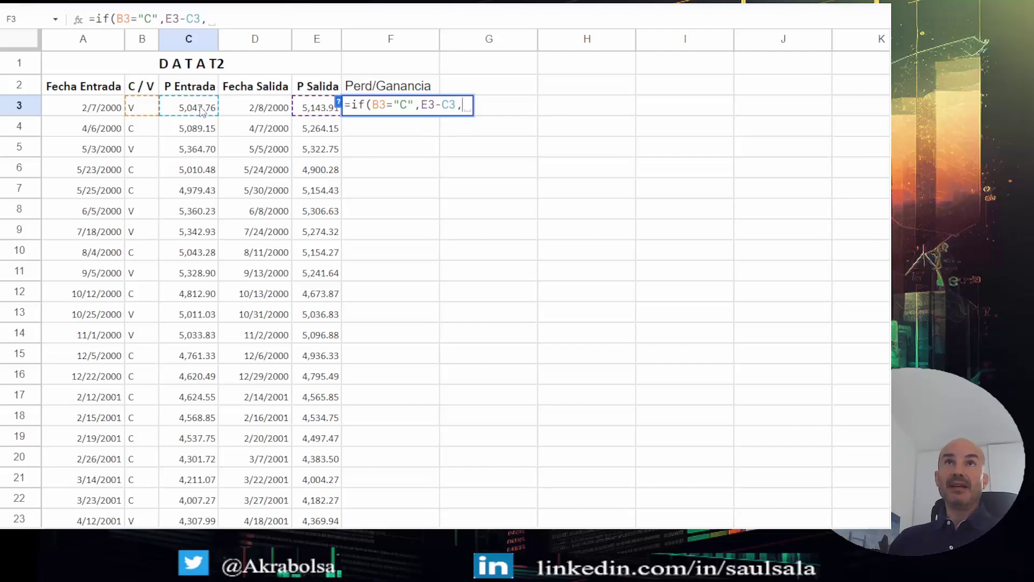
click(202, 111)
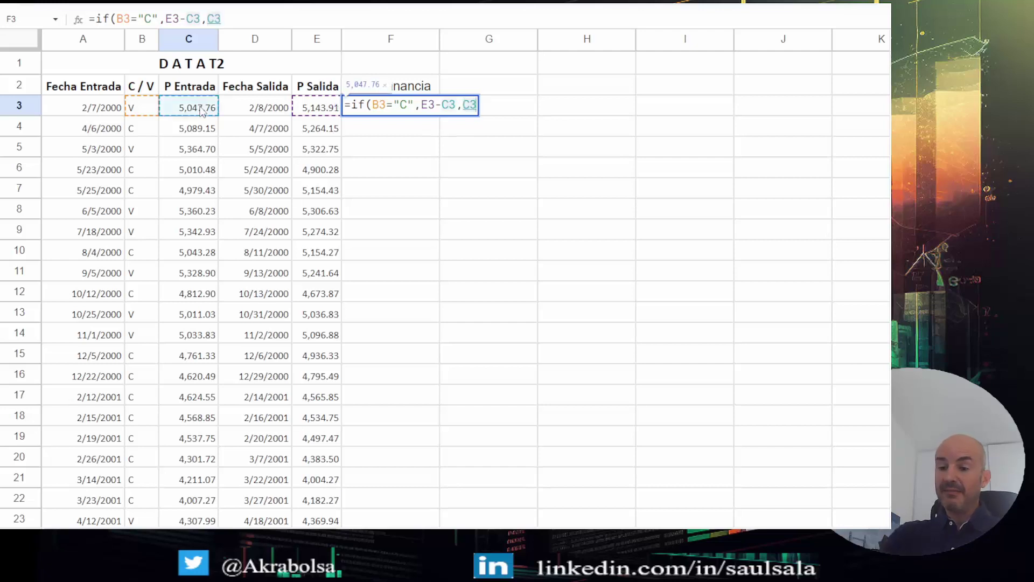
text(-)
click(314, 111)
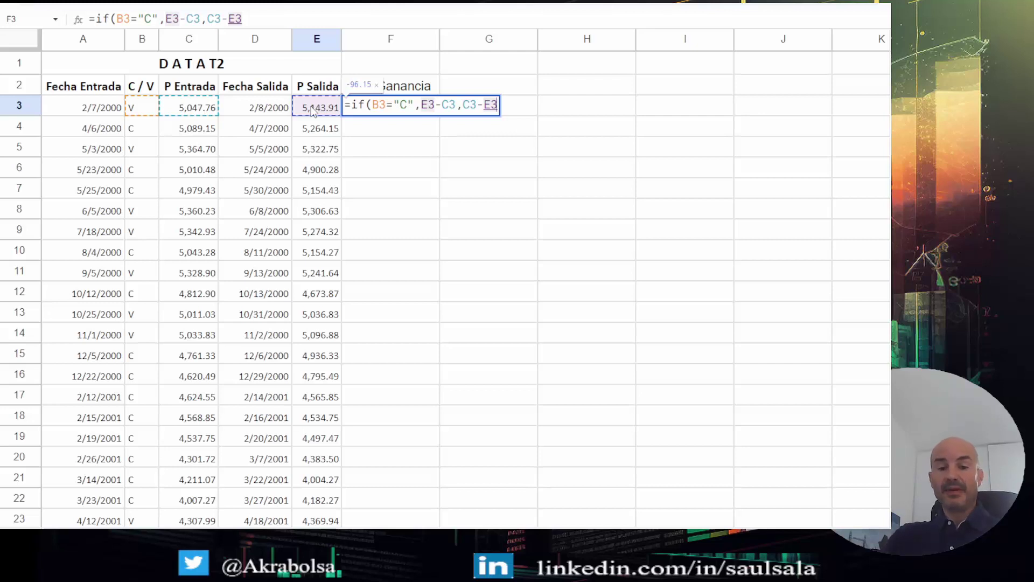
text())
key(Return)
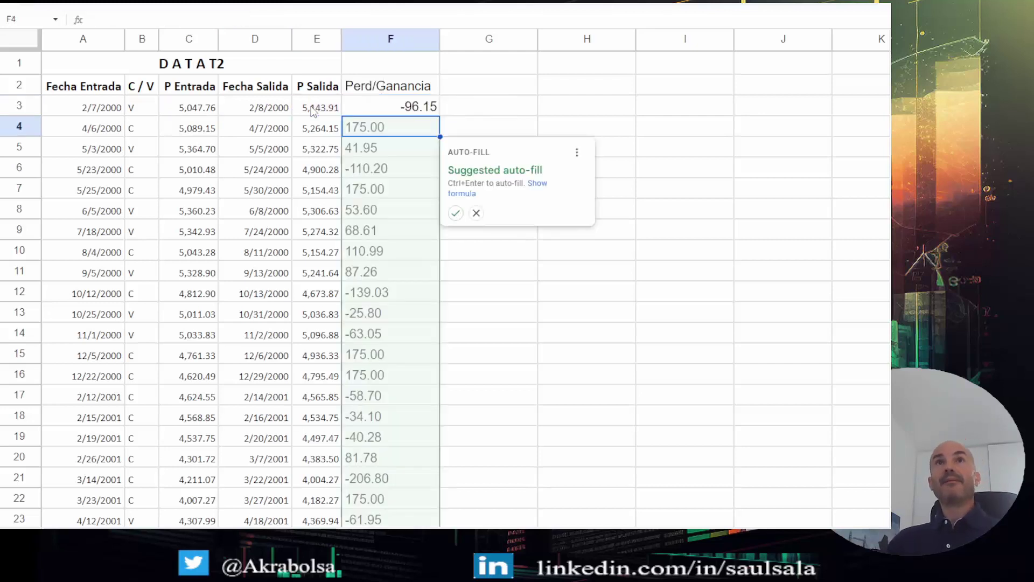
key(Escape)
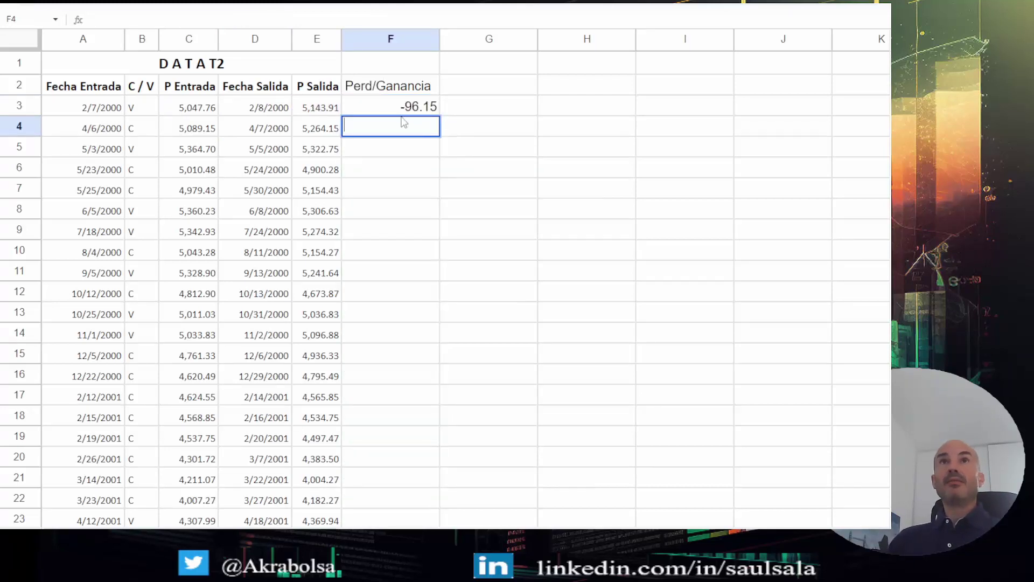
Fill the F3 profit or loss formula down column F to the last trade in row 457
click(405, 107)
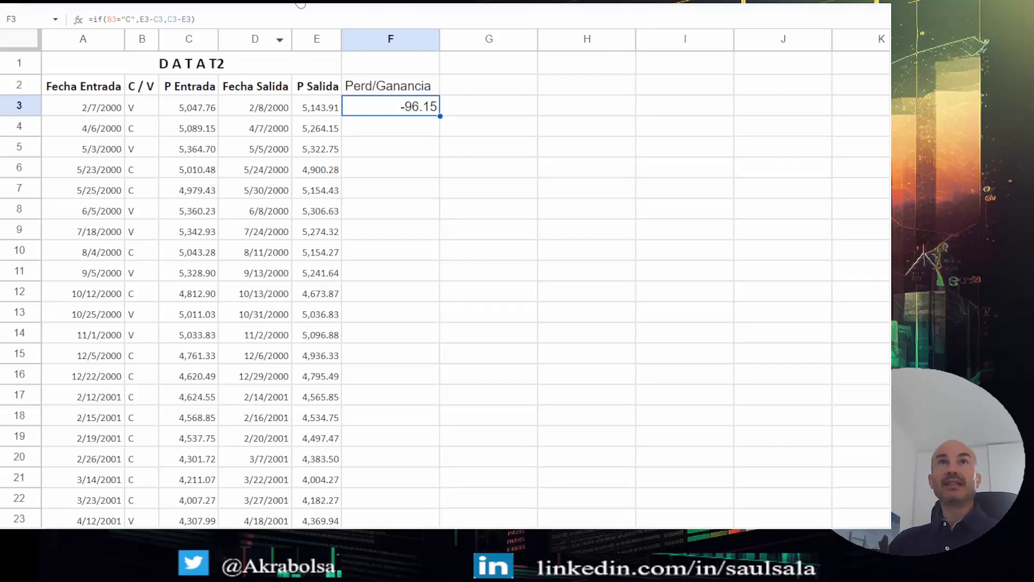
double_click(440, 116)
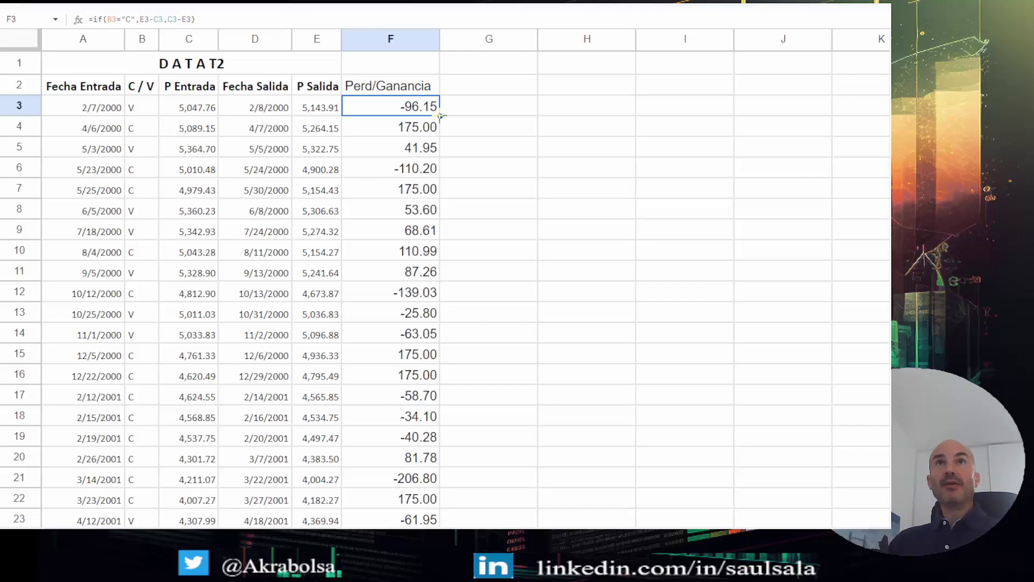
scroll(560, 188, down, 1)
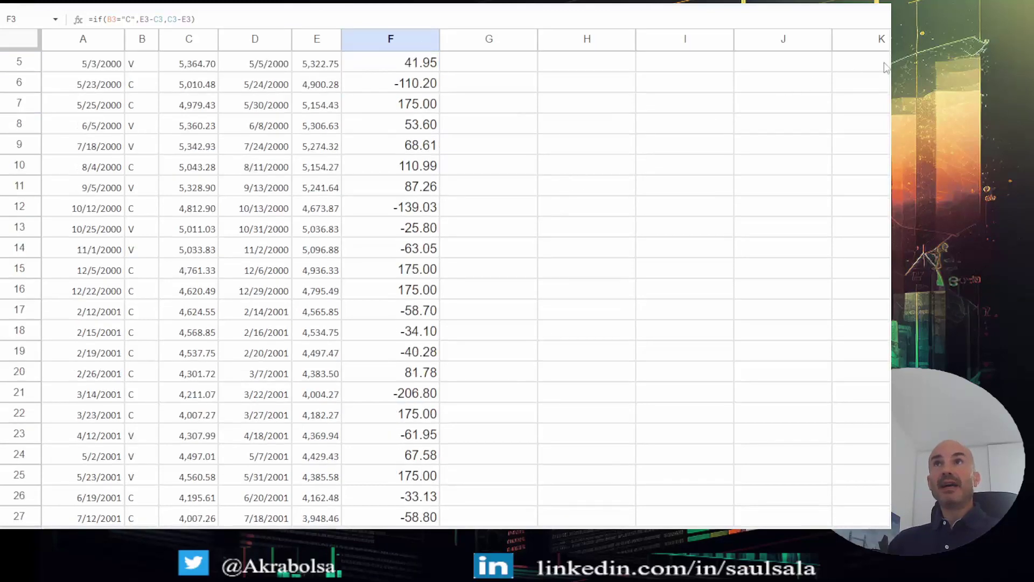
drag(886, 65, 864, 265)
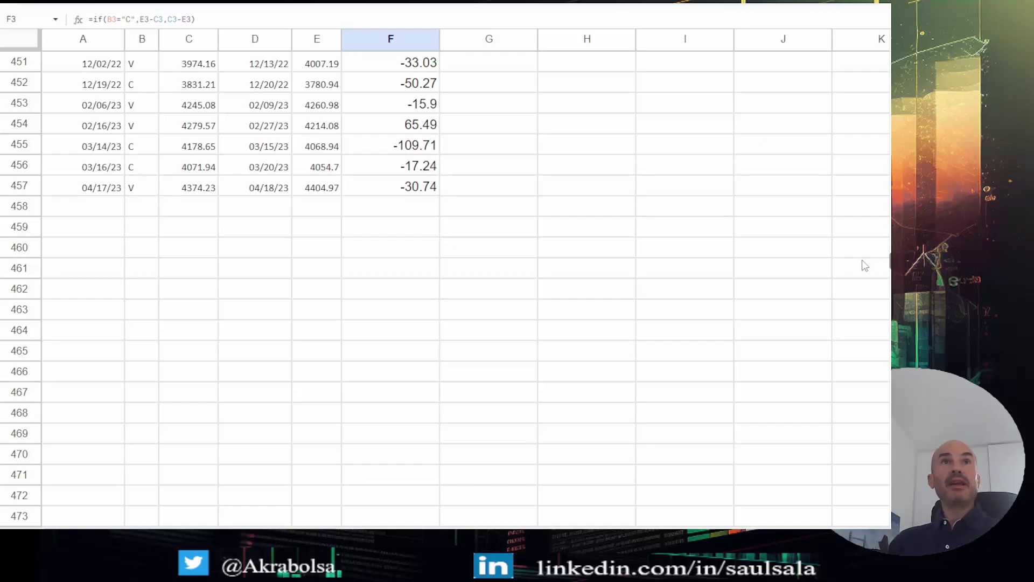
scroll(861, 260, up, 20)
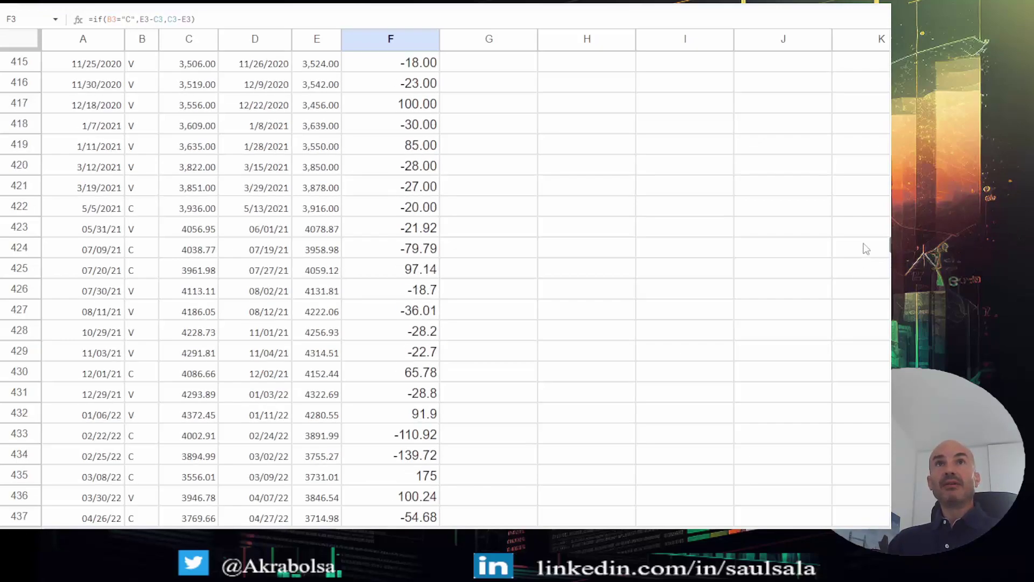
scroll(875, 190, up, 20)
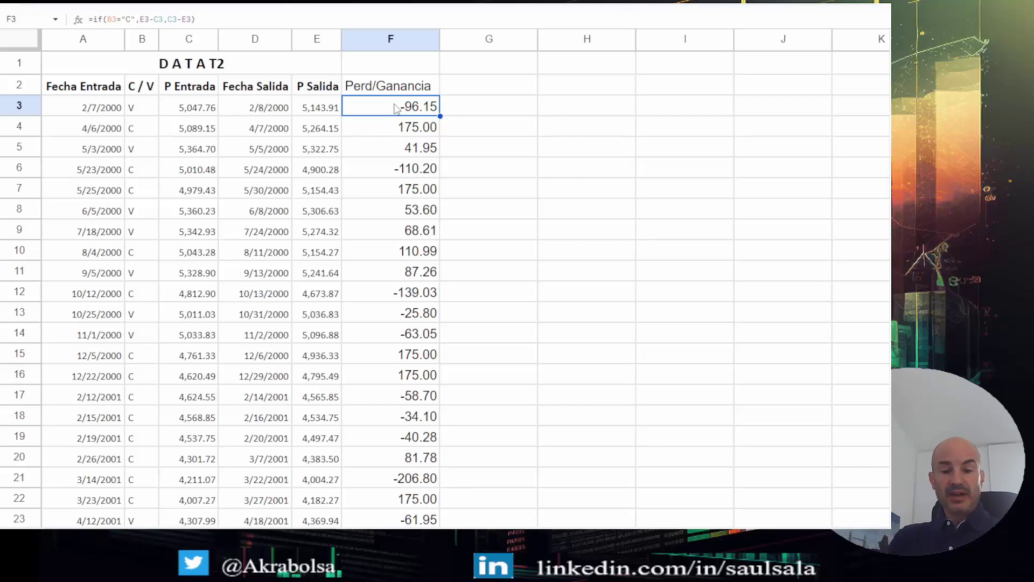
Format the profit or loss values in F3:F457 as euro currency and make their text slightly smaller
key(ctrl+shift+Down)
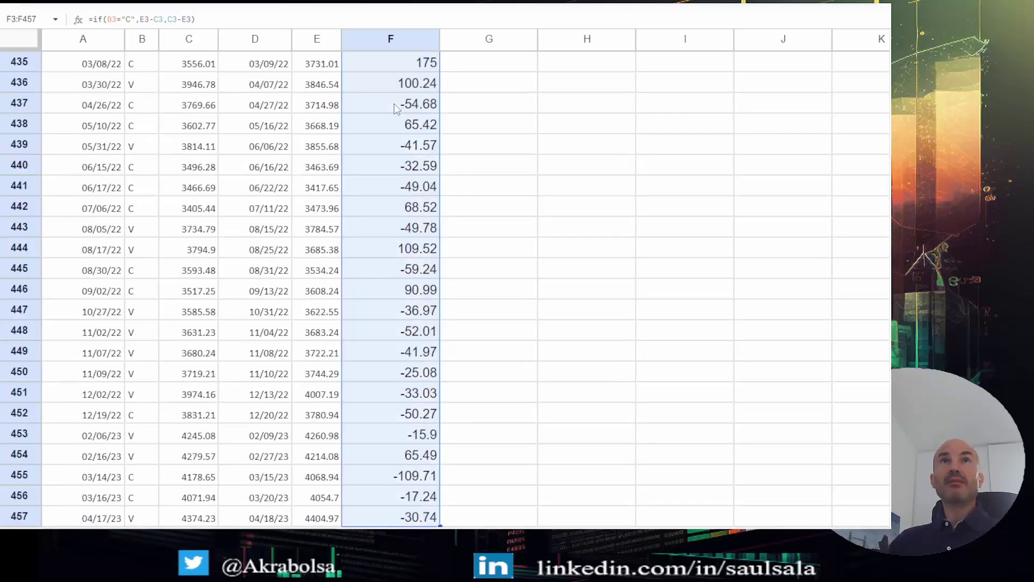
click(305, 6)
click(283, 369)
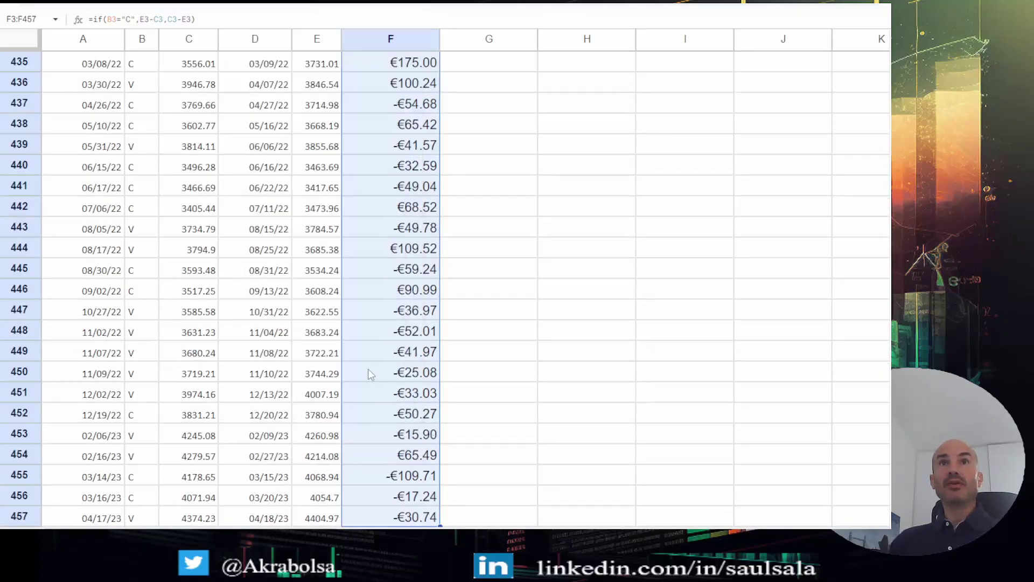
click(345, 5)
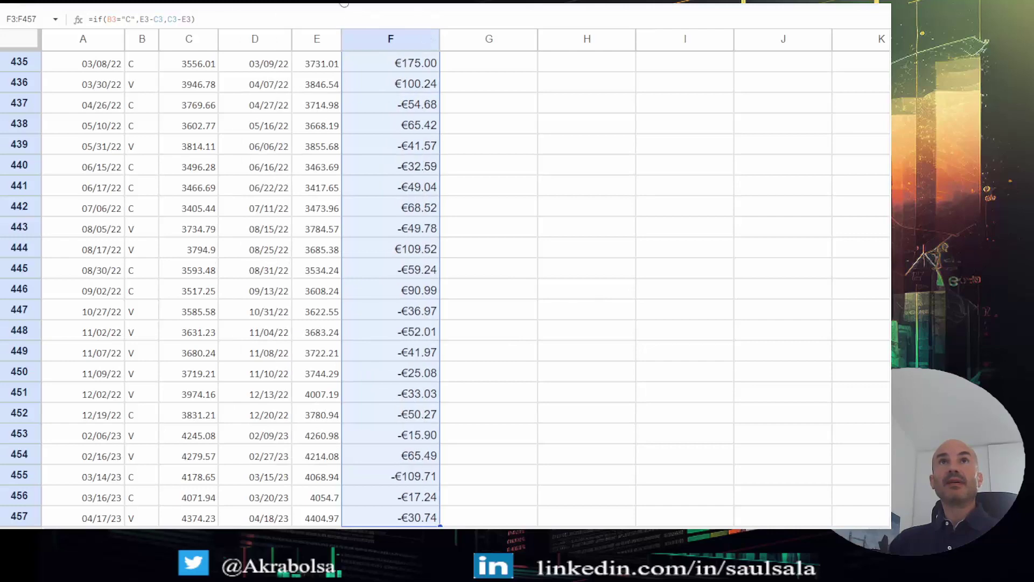
click(547, 164)
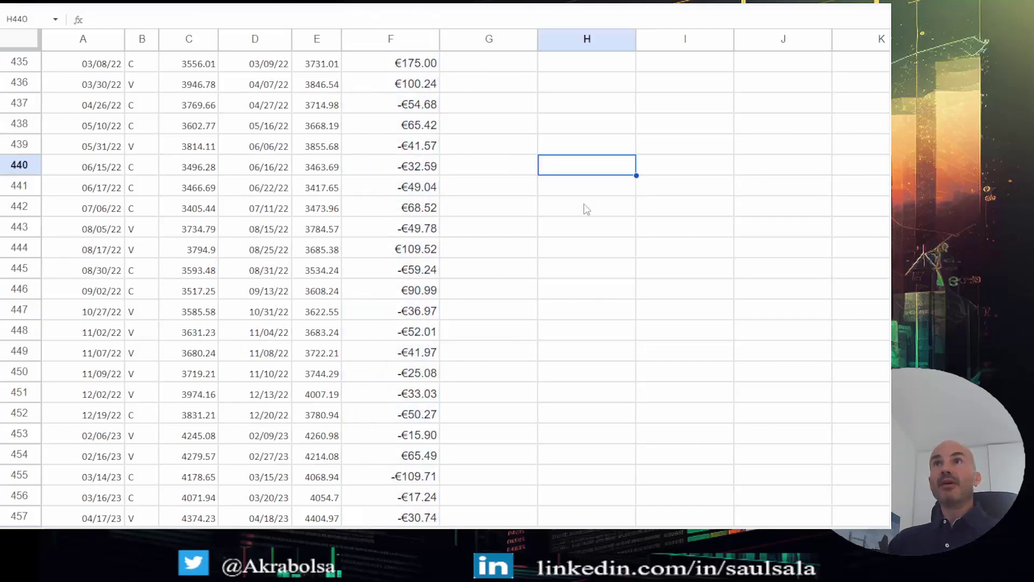
Fit column F's width to its contents and center the whole column horizontally
drag(889, 255, 867, 38)
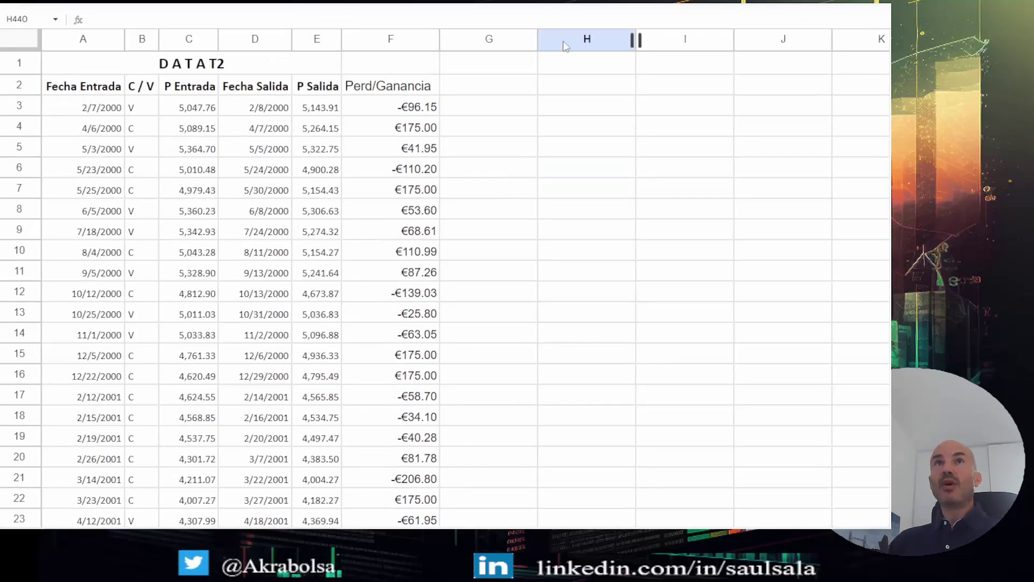
double_click(439, 39)
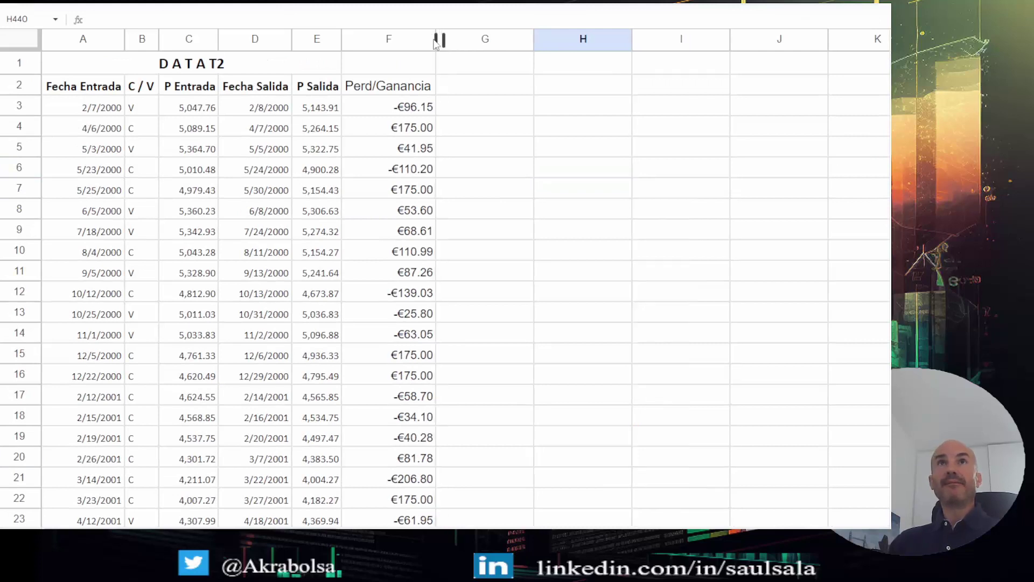
click(383, 37)
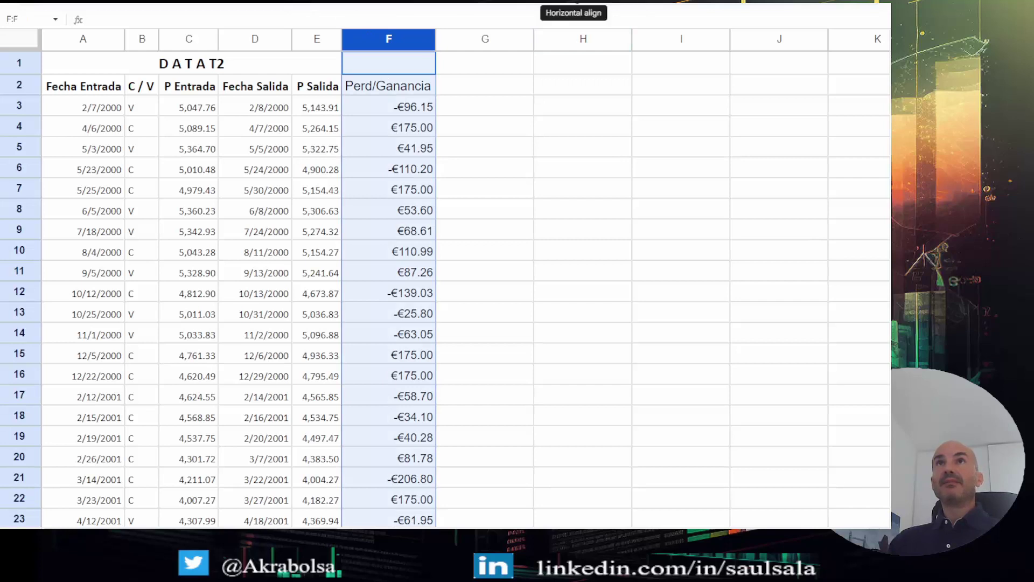
click(581, 6)
click(595, 17)
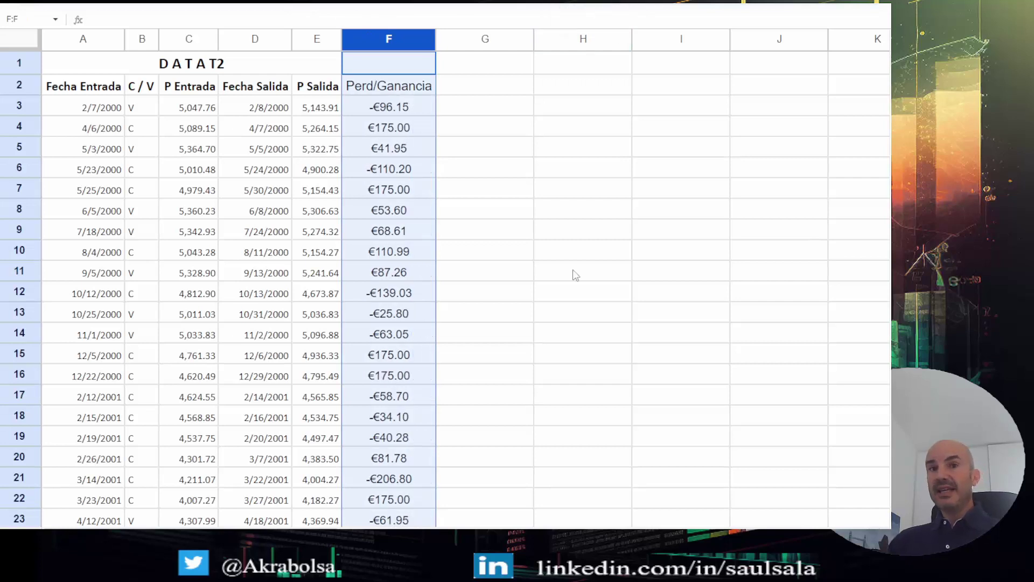
click(500, 196)
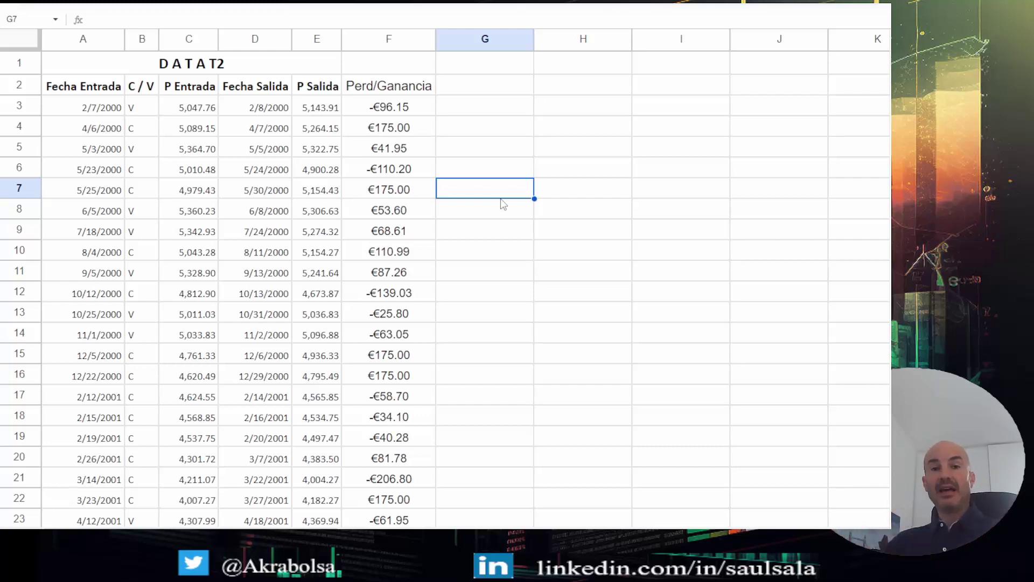
Enter Bcio Acum as the header in cell G2, beside Perd/Ganancia
click(477, 88)
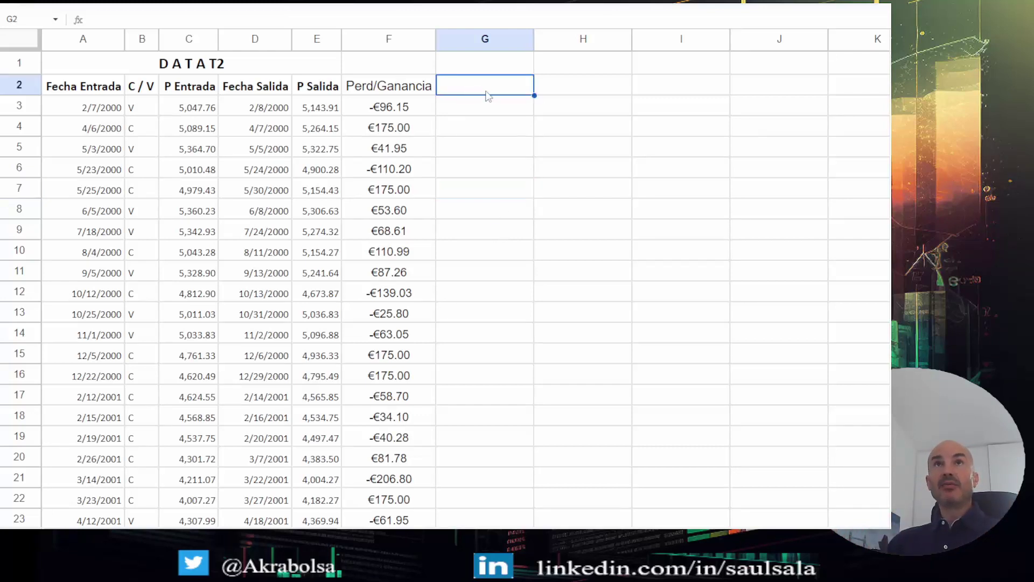
text(A)
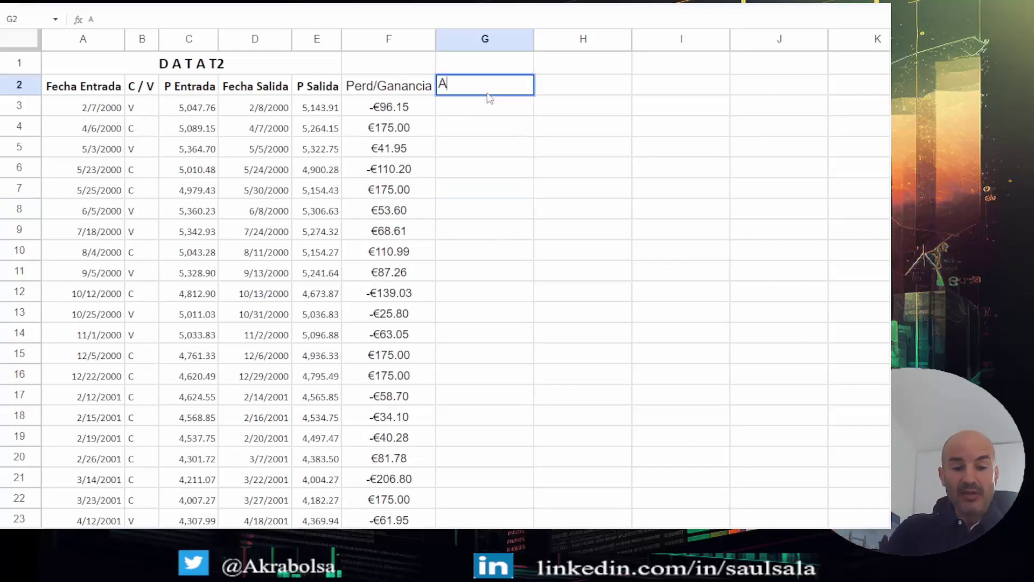
key(BackSpace)
text(B)
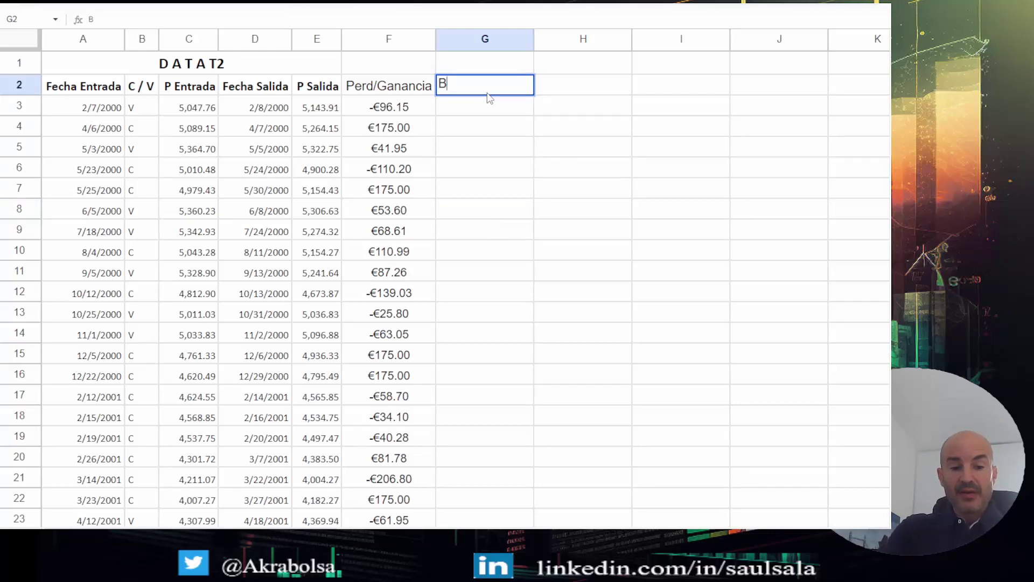
text(cio Acum)
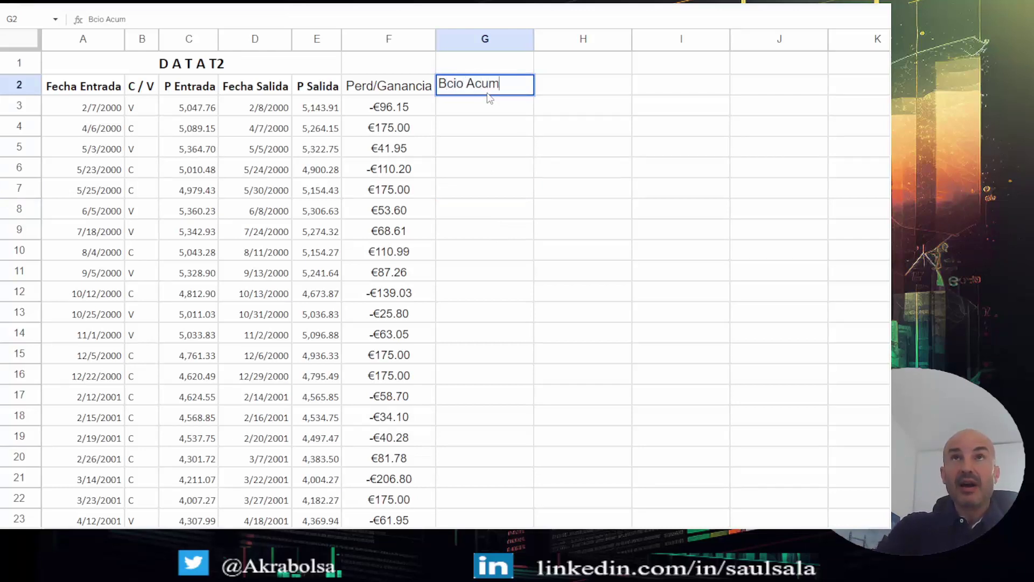
key(Return)
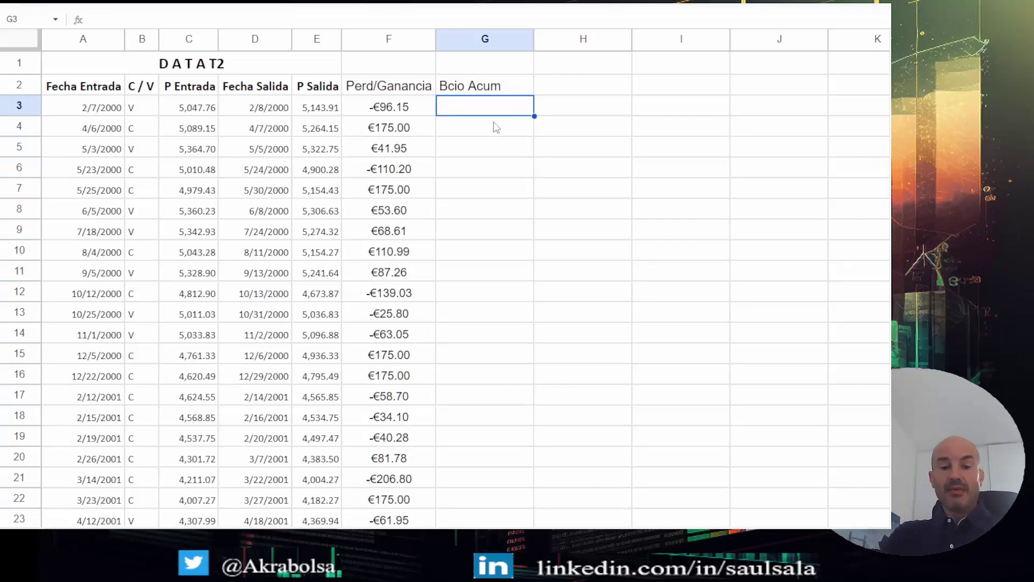
Start the accumulated profit in G3 with the formula =F3 and decline the suggested auto-fill
text(=)
click(401, 106)
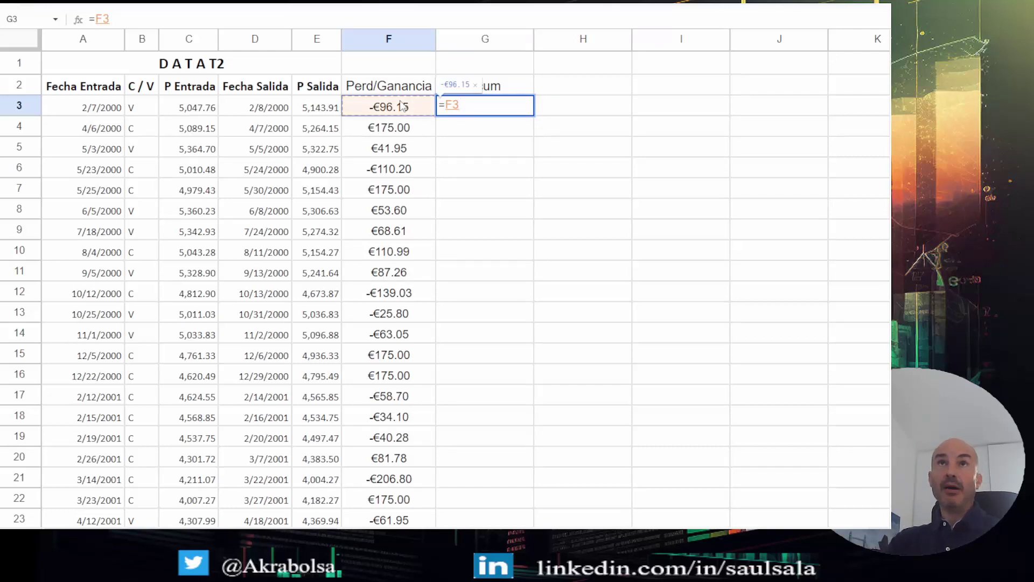
key(Return)
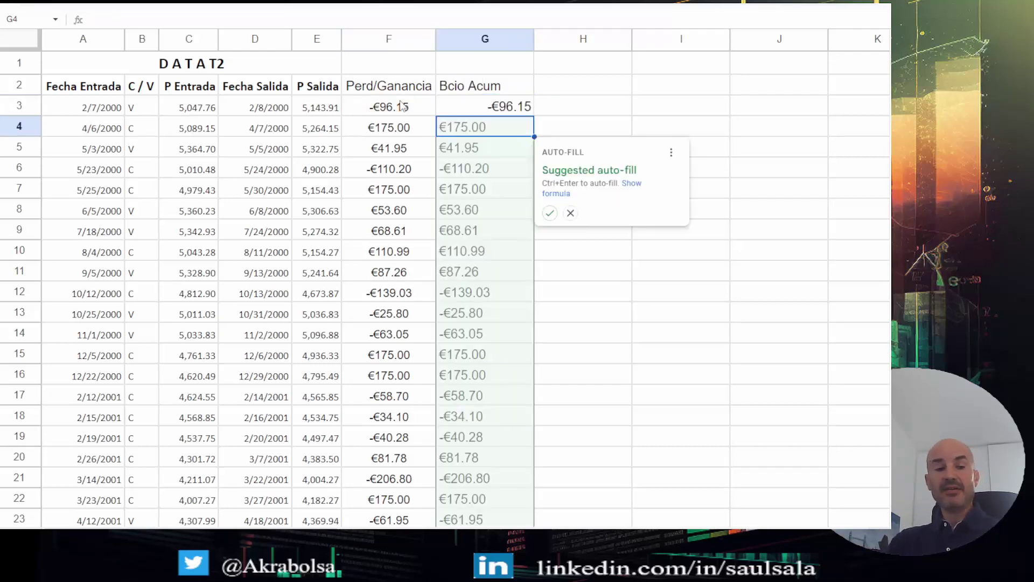
key(Escape)
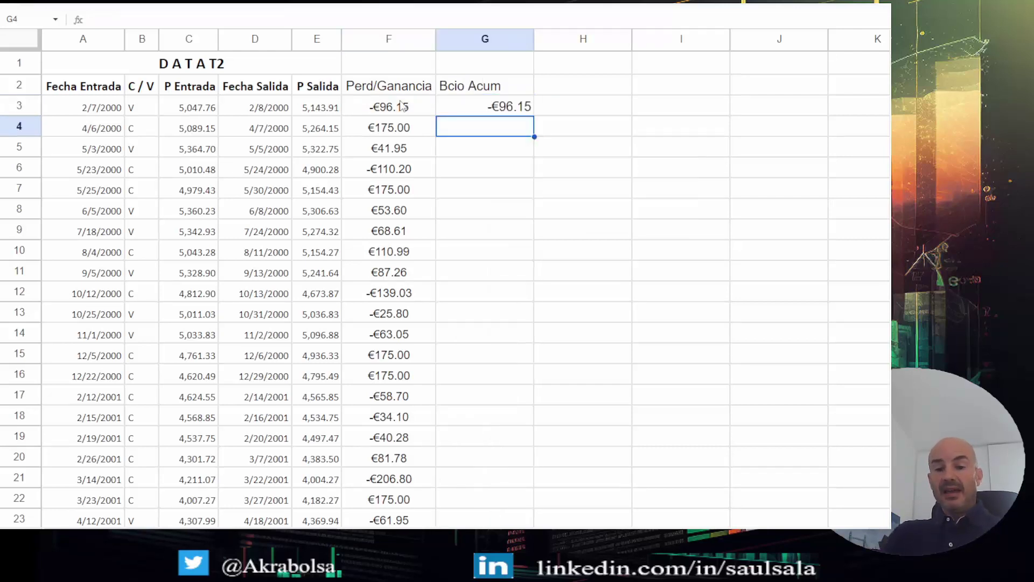
Enter the formula =G3+F4 in cell G4 to add the trade's result to the previous accumulated profit
text(=)
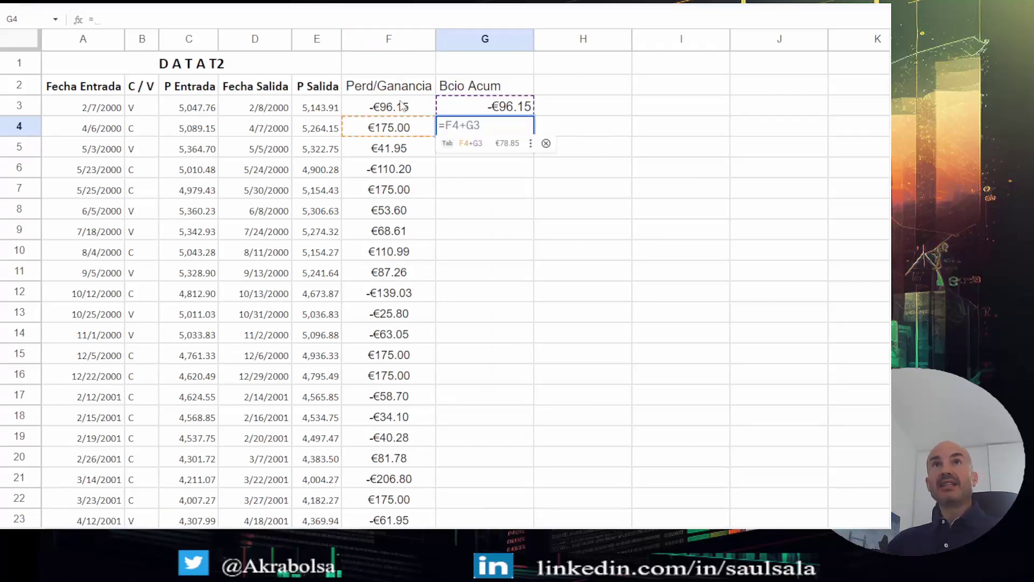
click(490, 105)
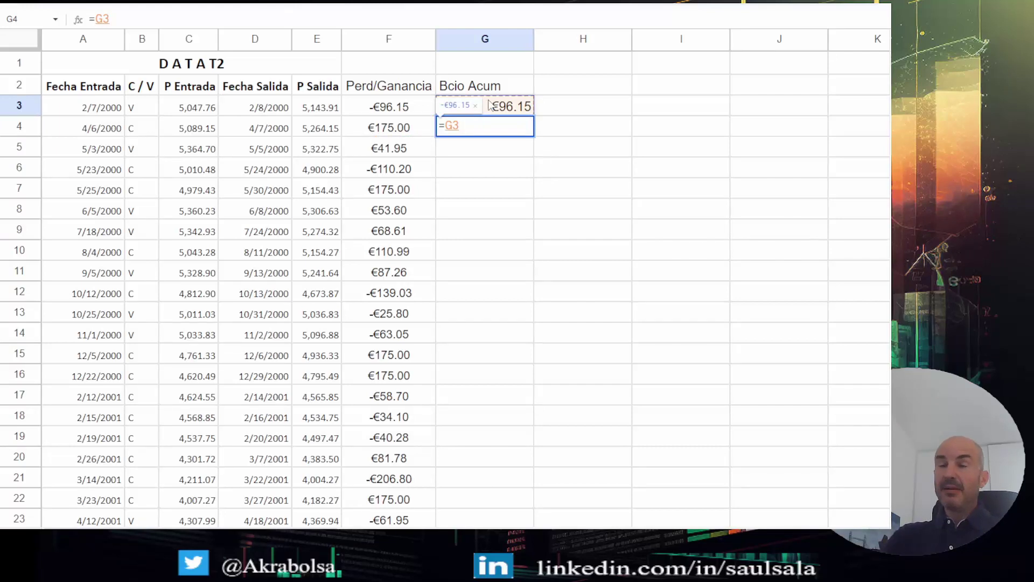
text(+)
click(410, 130)
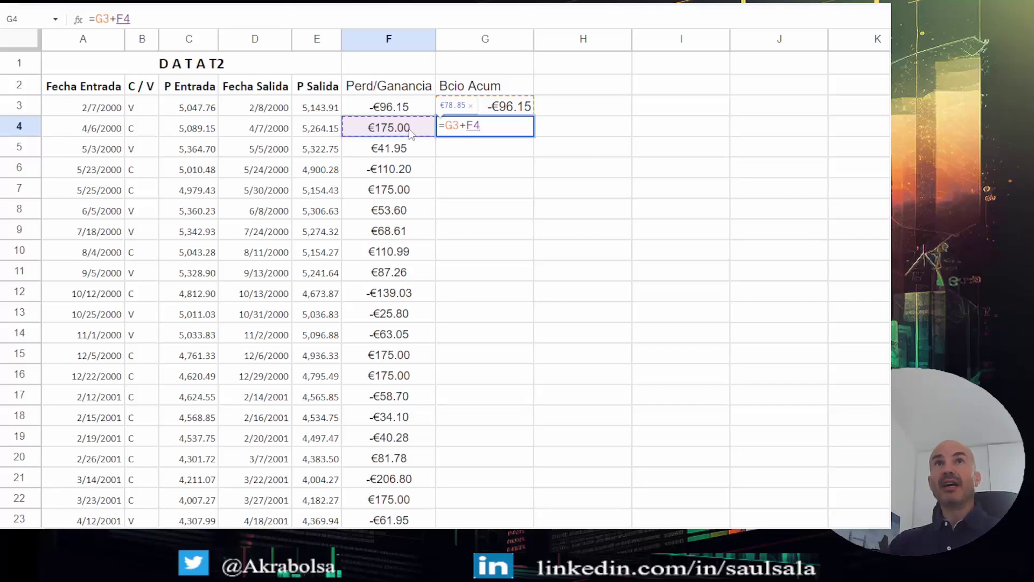
key(Return)
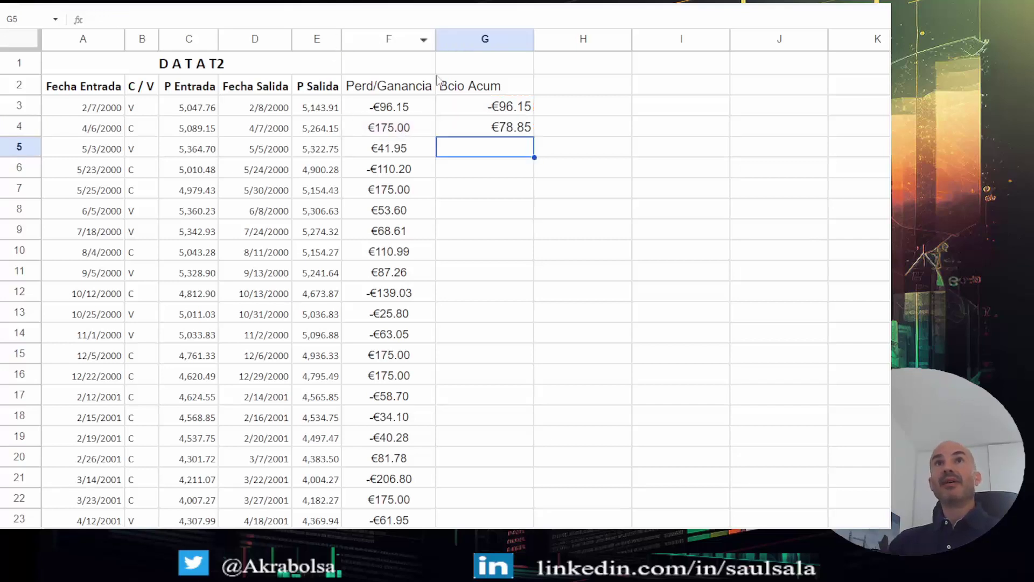
Fill the G4 formula down to the last trade in row 457 and fit column G's width to its contents
click(501, 127)
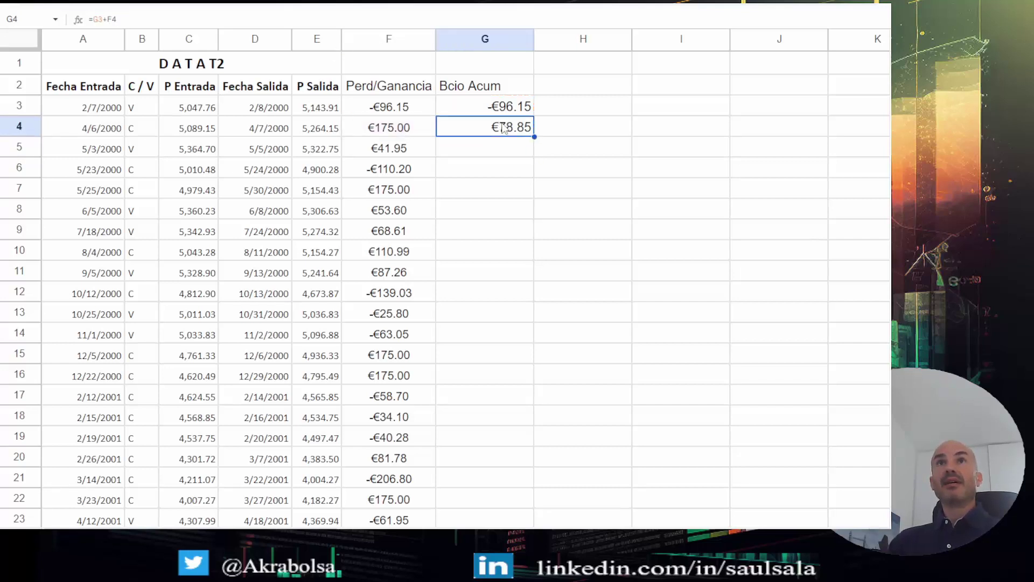
double_click(534, 137)
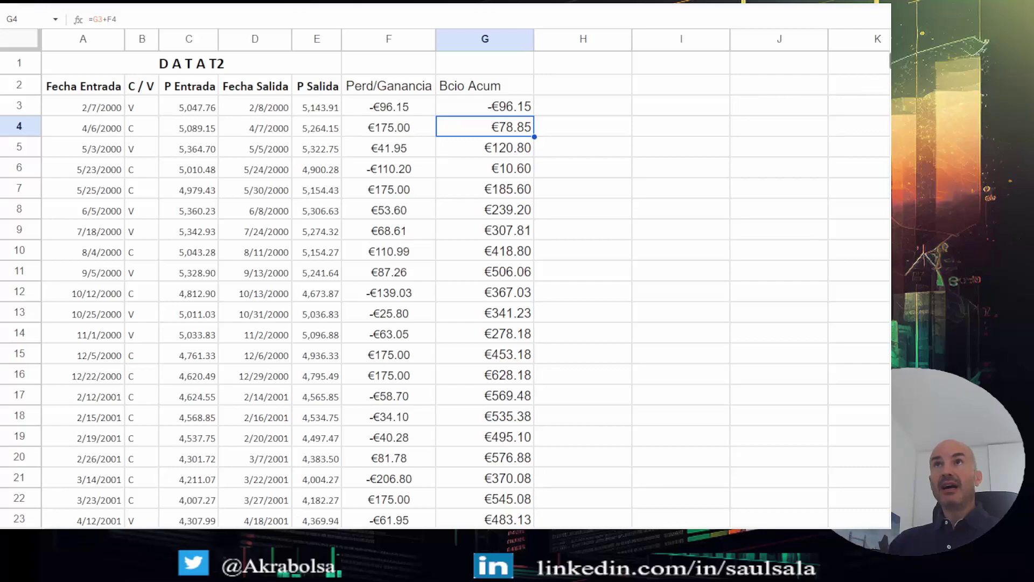
scroll(878, 141, down, 20)
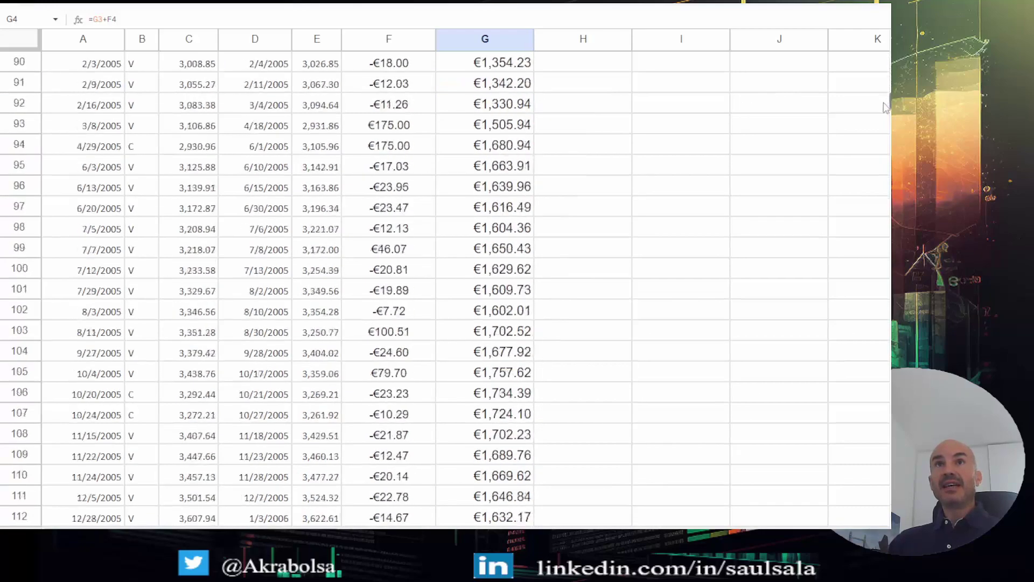
drag(878, 141, 877, 266)
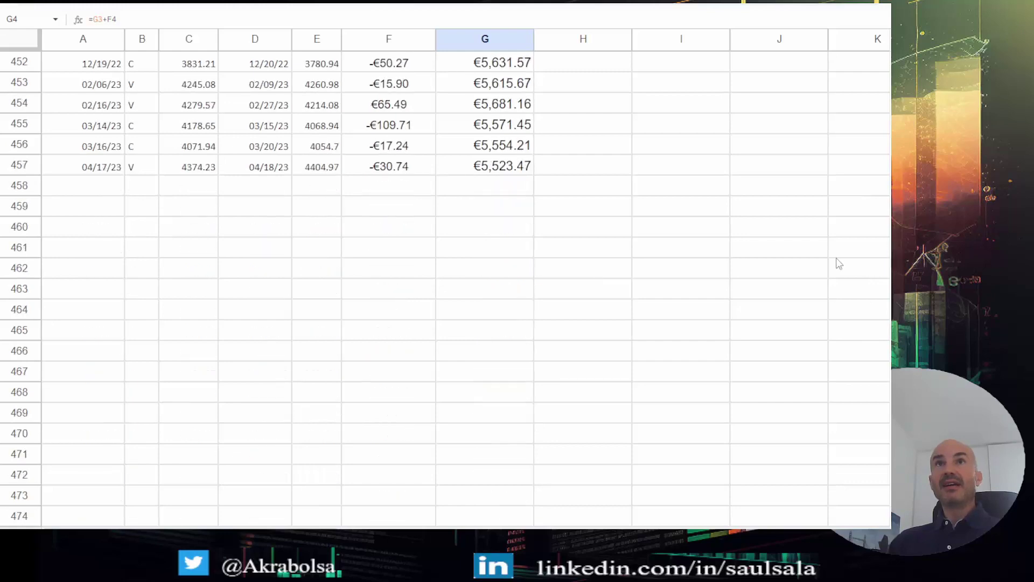
click(496, 168)
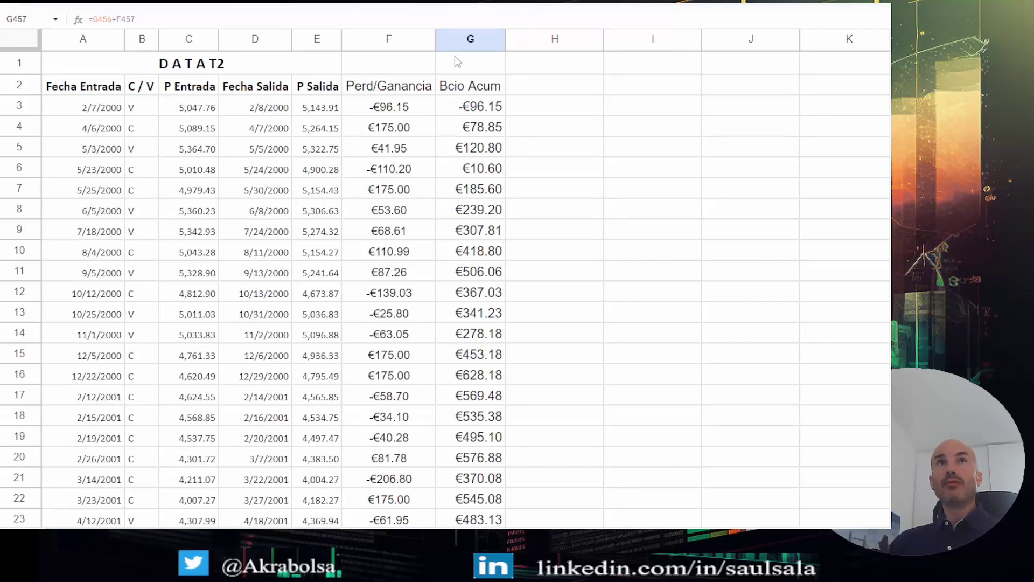
click(204, 110)
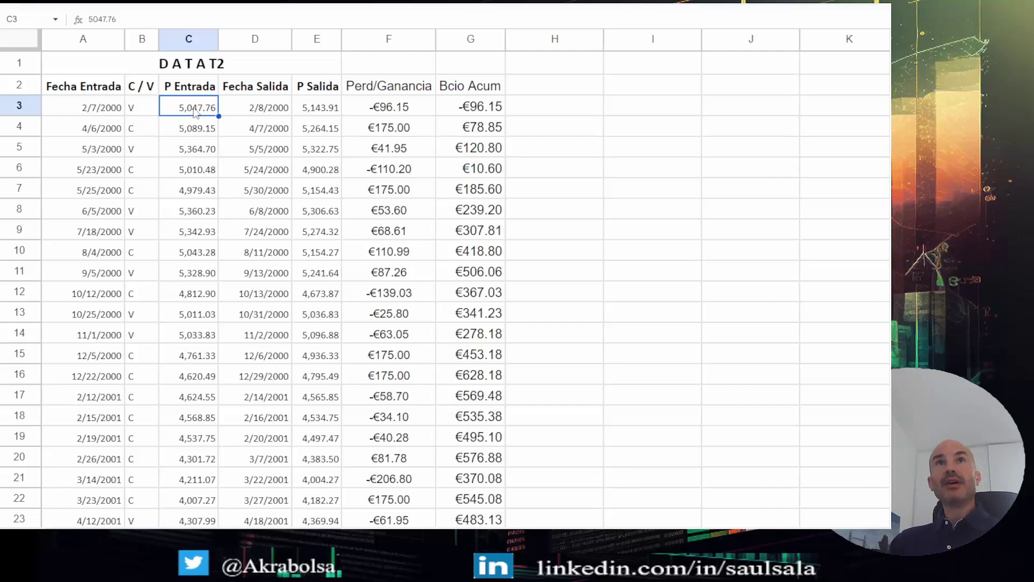
click(384, 109)
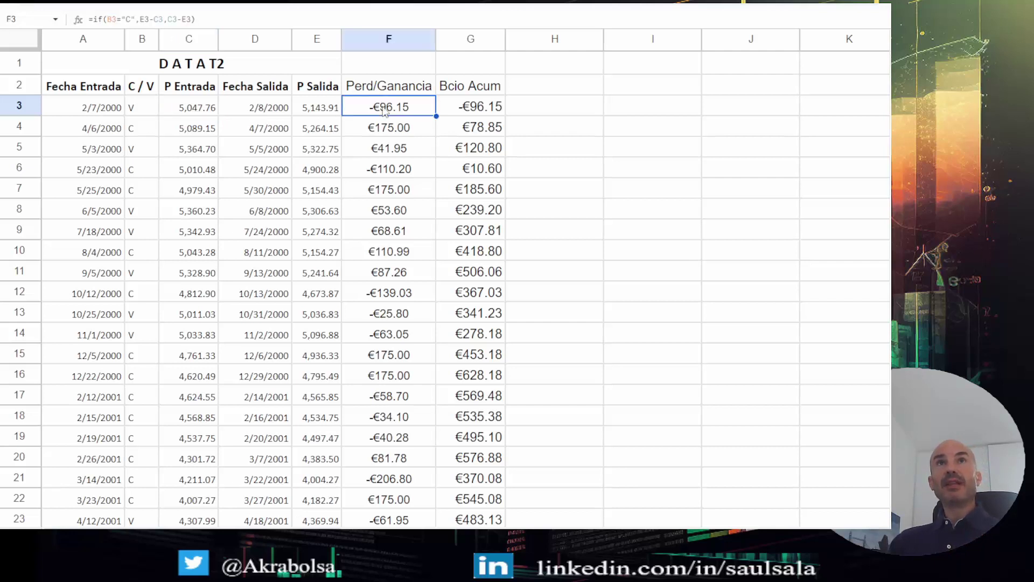
click(192, 135)
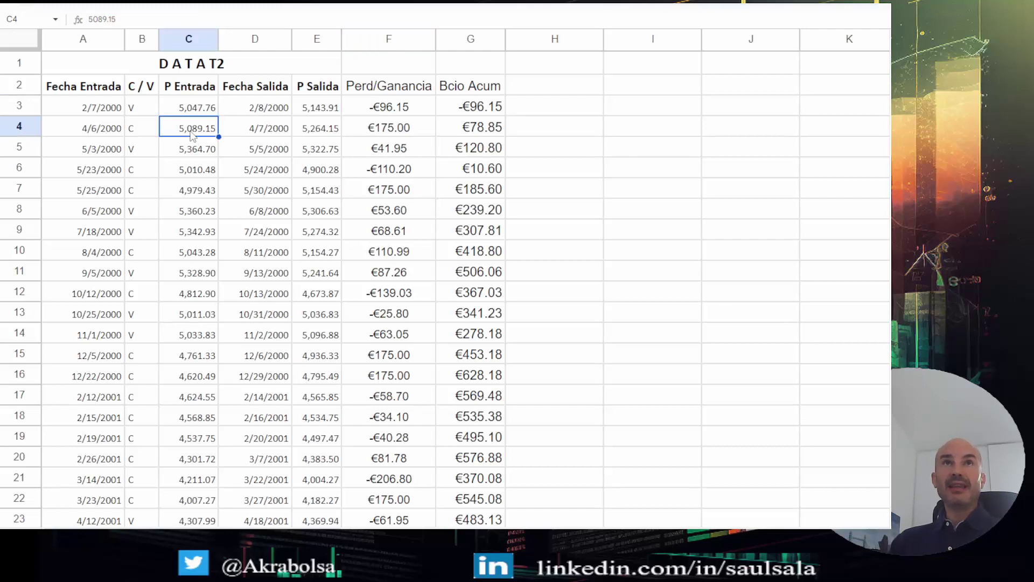
Enter P&L % as the header in cell H2, beside Bcio Acum
click(381, 122)
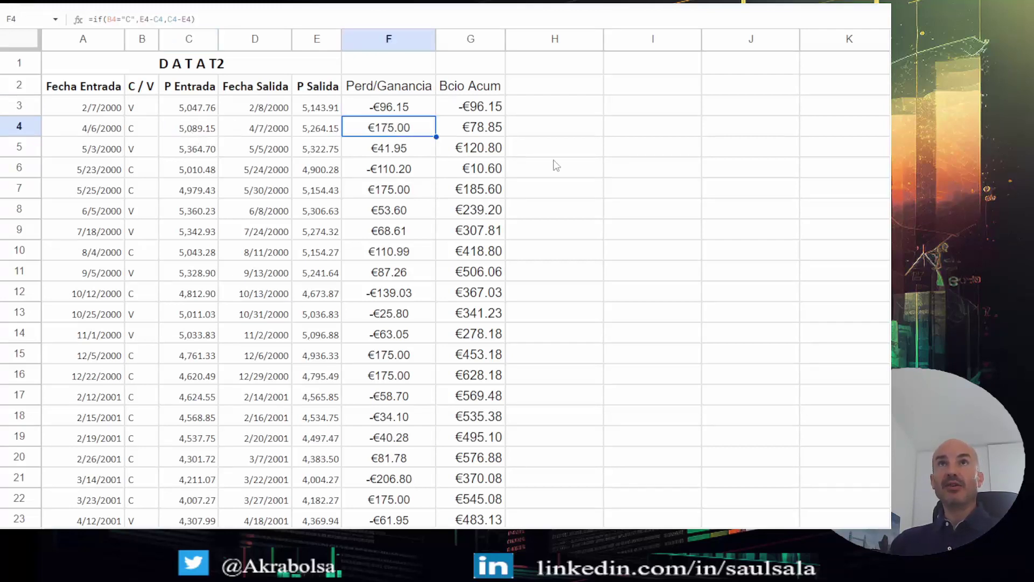
click(537, 89)
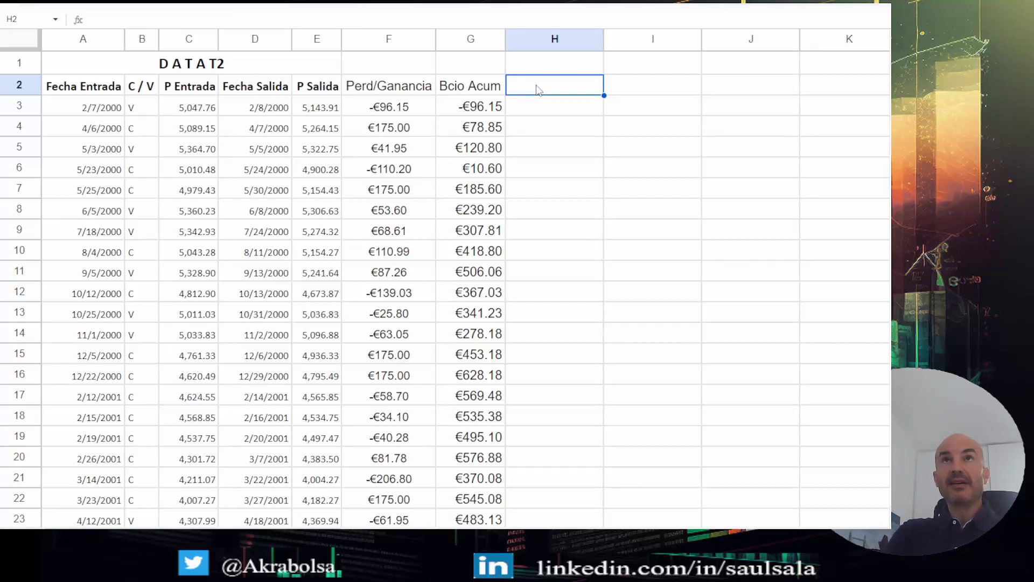
text(=)
key(BackSpace)
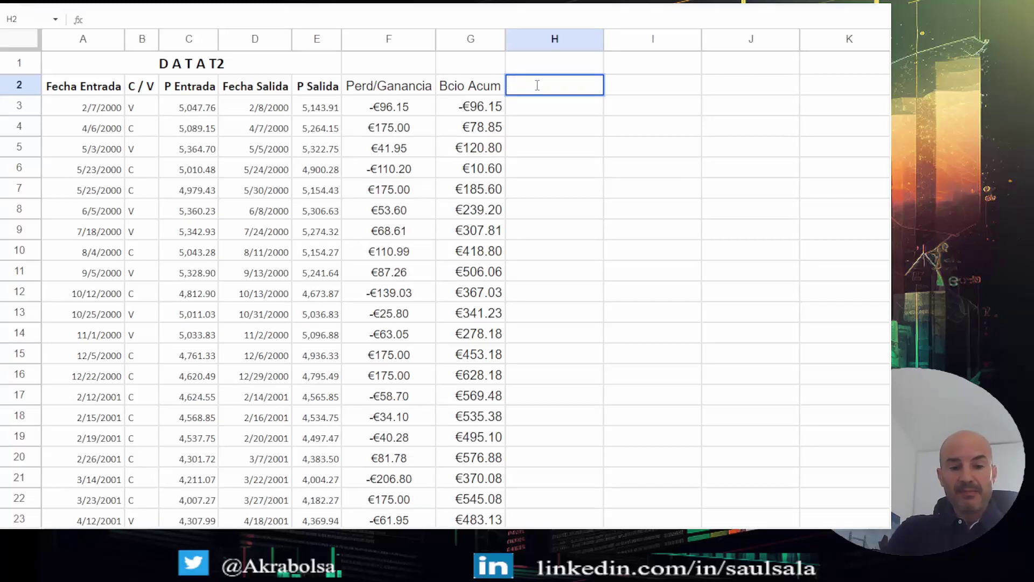
text(P&L)
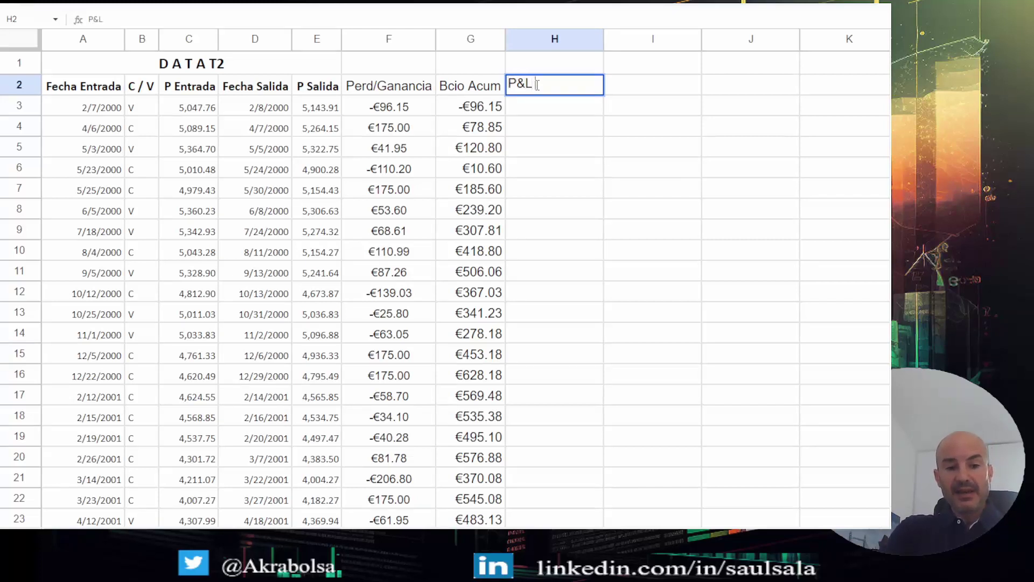
text( %)
key(Return)
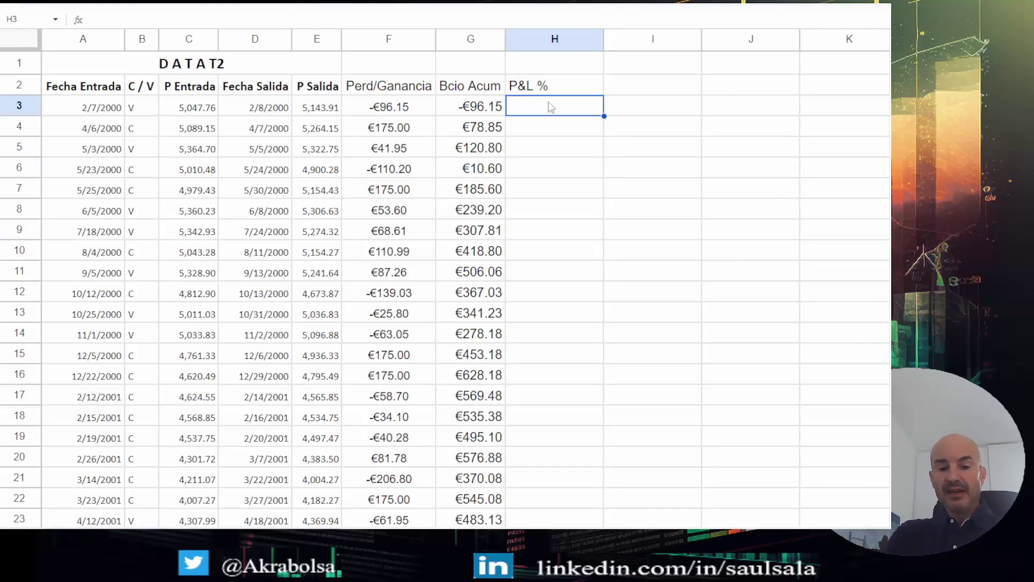
Enter the formula =F3/C3 in cell H3 to divide the trade's result by its entry price, and format it as a percentage
text(=)
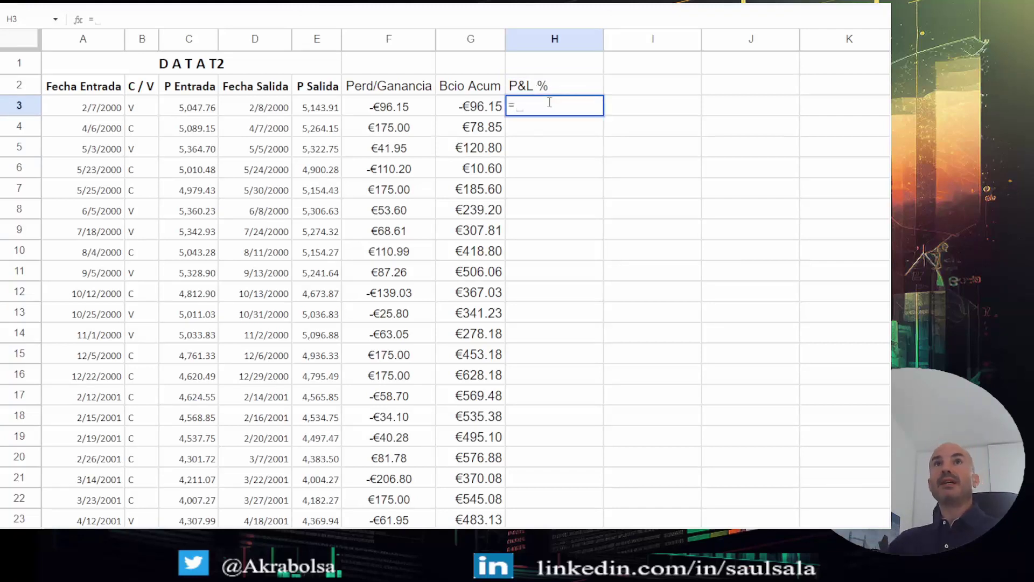
click(389, 107)
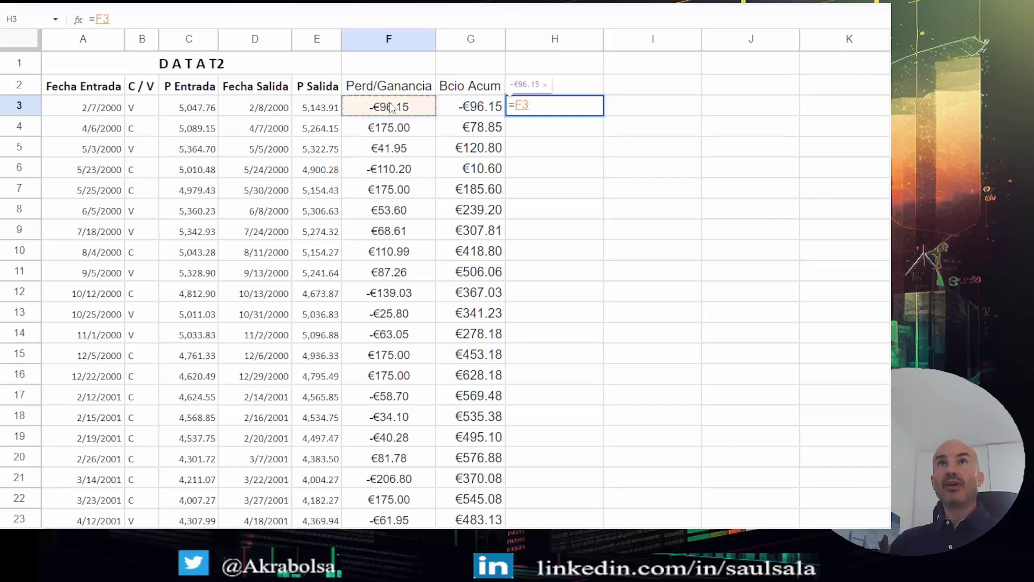
text(/)
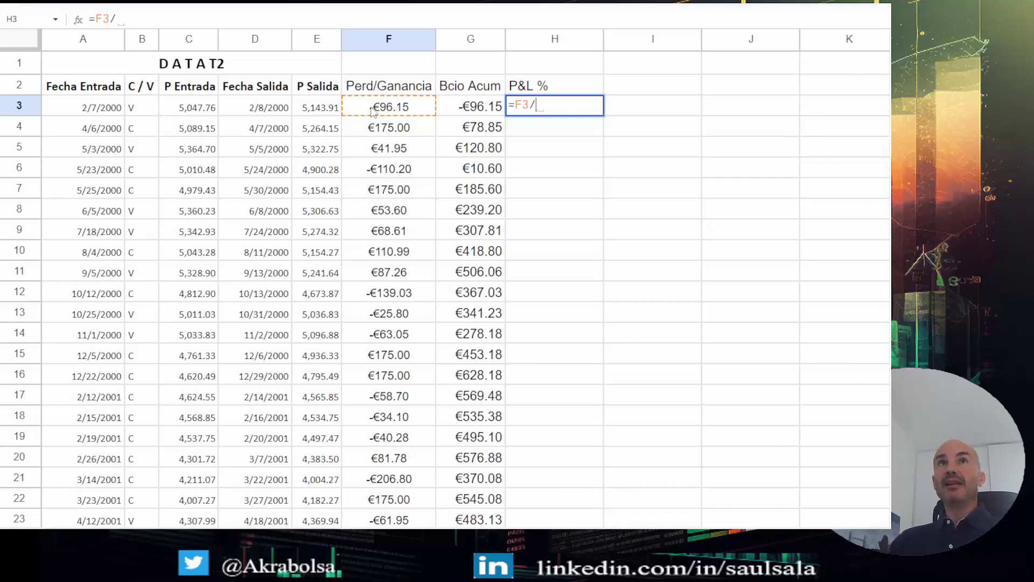
click(189, 110)
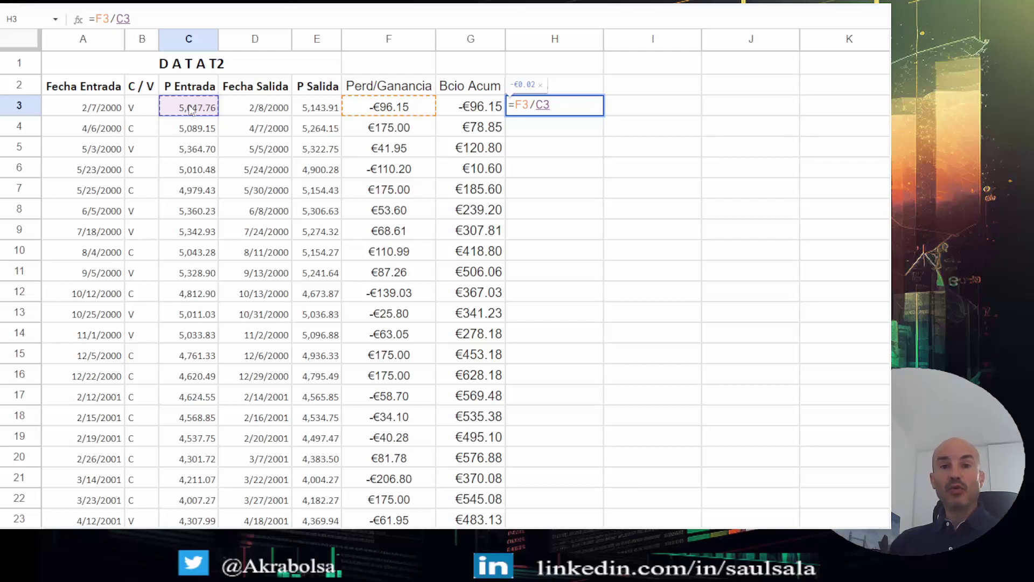
key(Return)
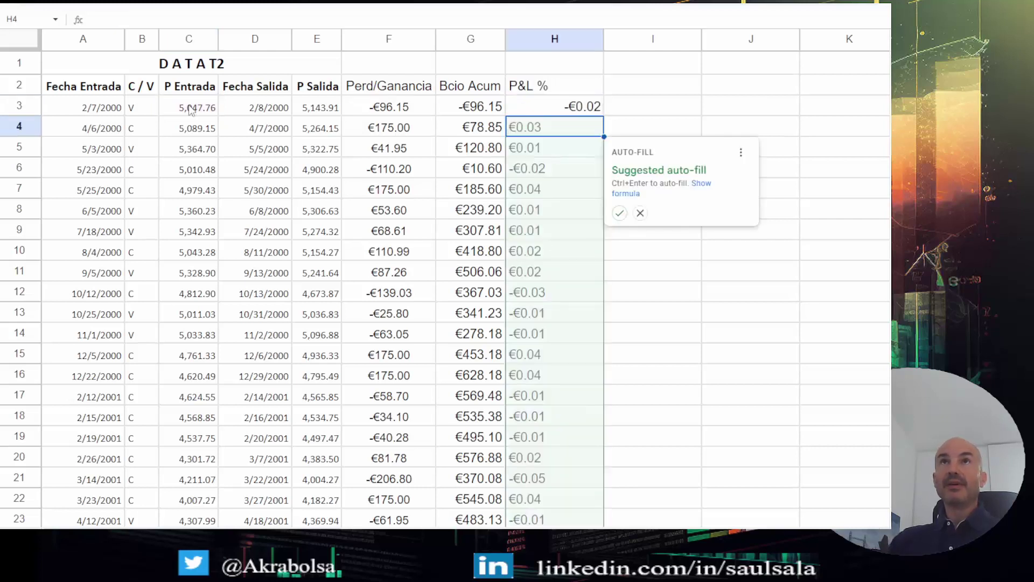
click(555, 108)
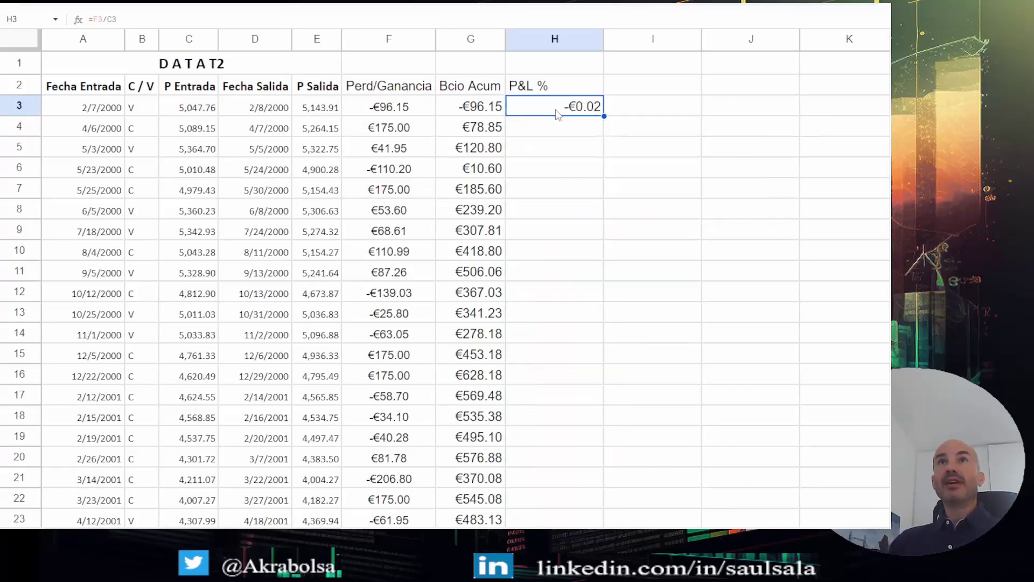
key(ctrl+shift+5)
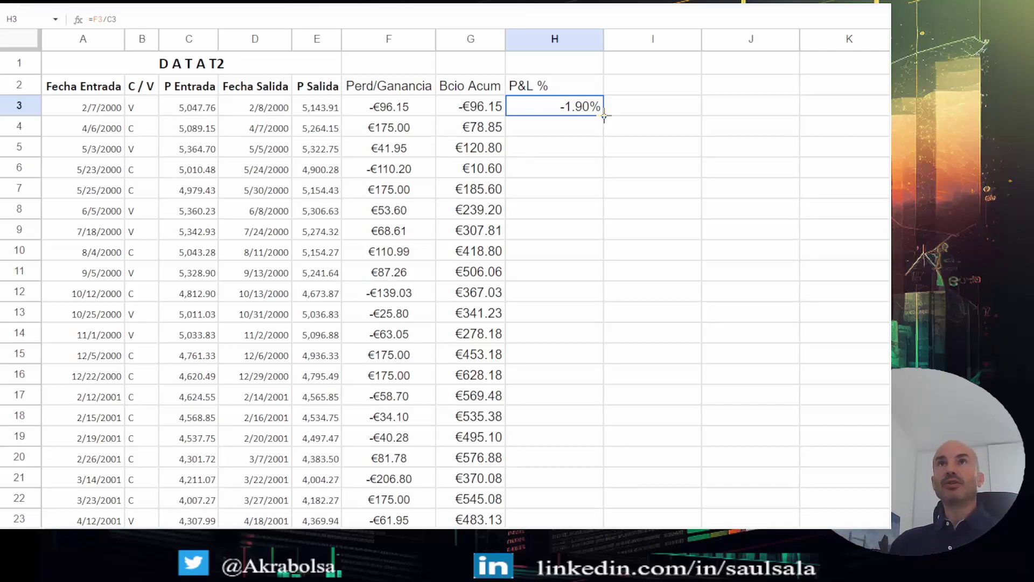
Fill the H3 formula down column H for all trades and fit the column's width to its contents
double_click(604, 115)
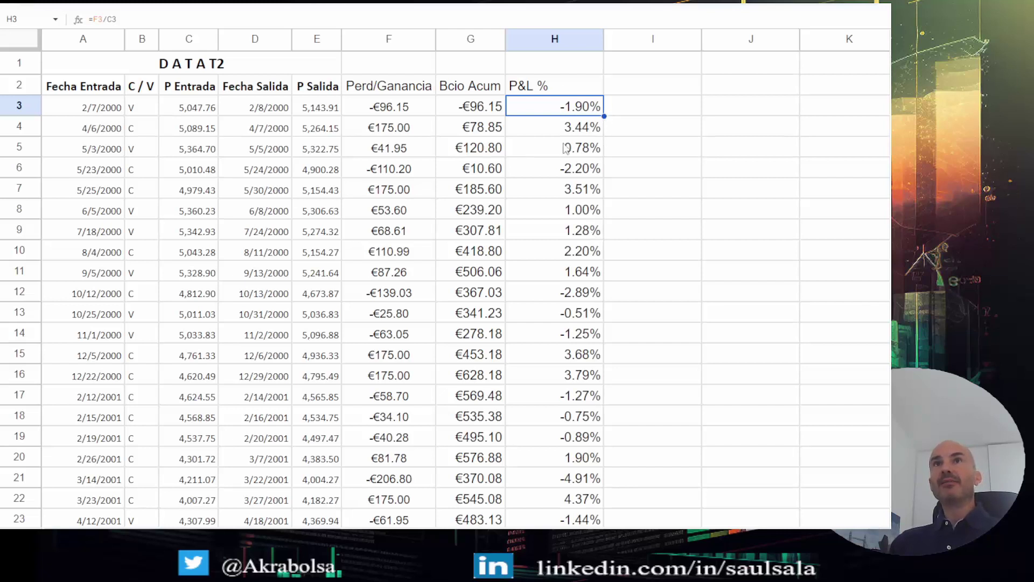
double_click(604, 39)
drag(554, 39, 563, 39)
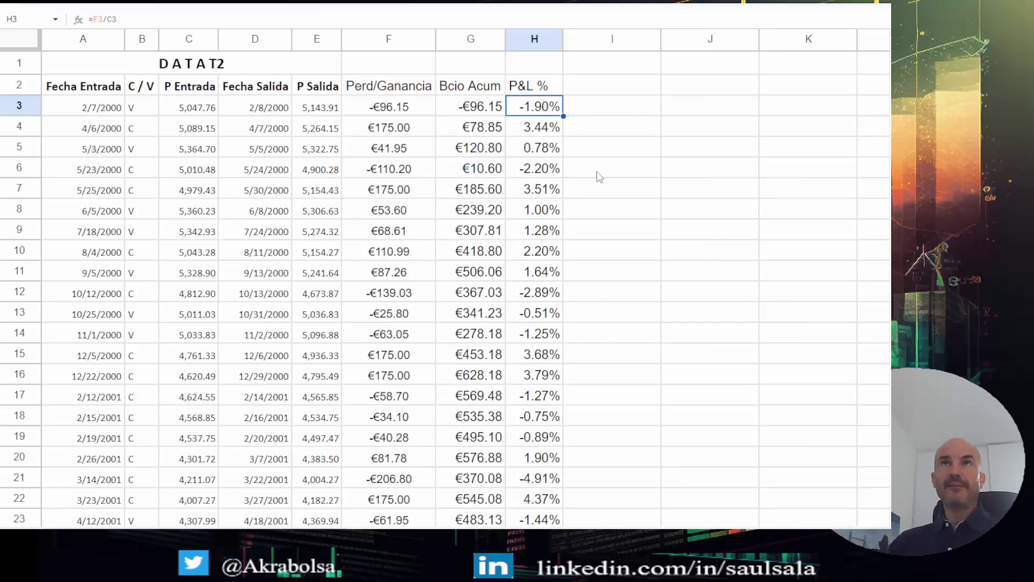
Enter P&L Acum as the header in cell I2, beside P&L %
click(625, 91)
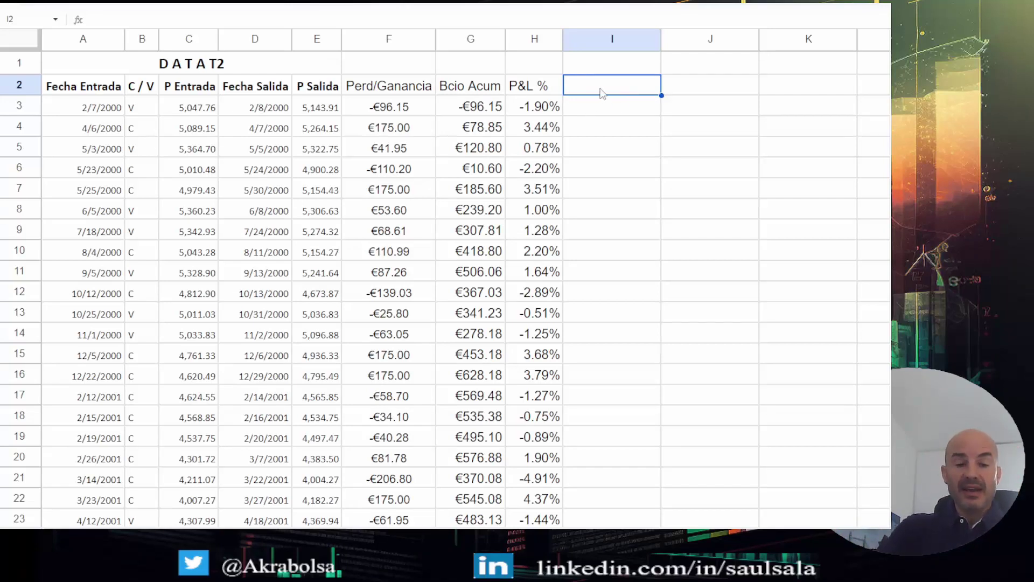
text(P&L )
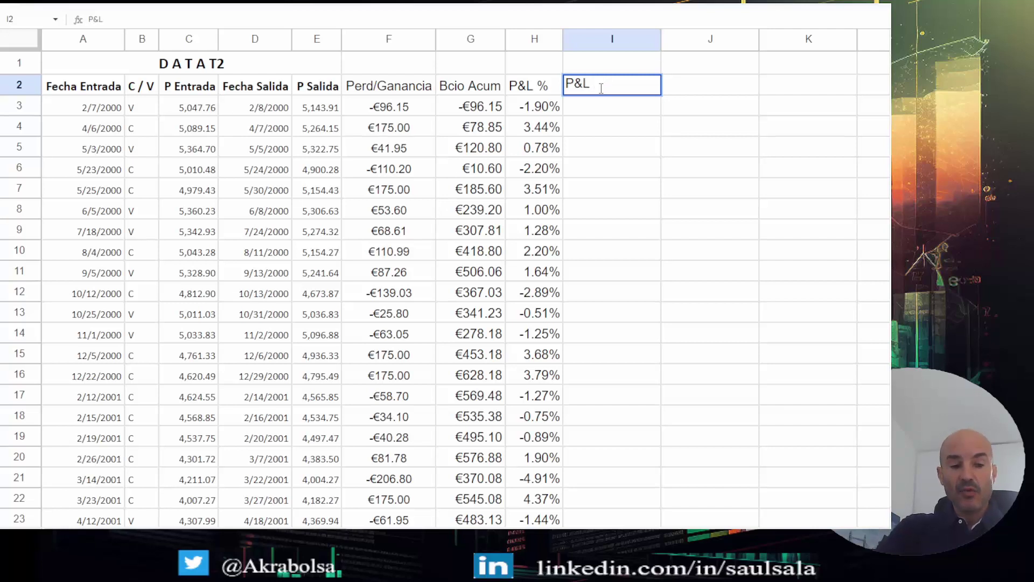
text(Acum)
key(Return)
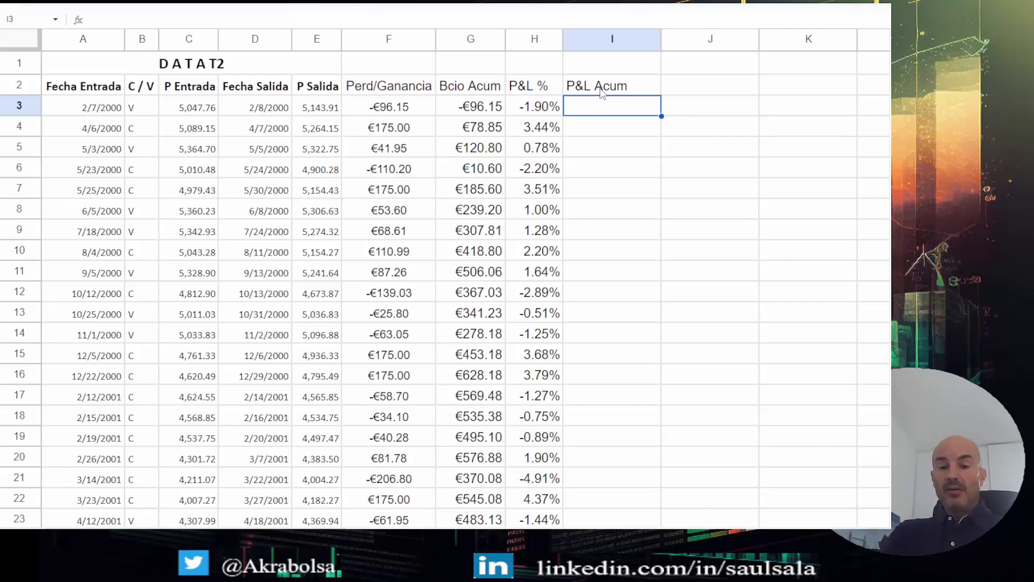
Start the accumulated percentage in I3 with the formula =H3
text(=)
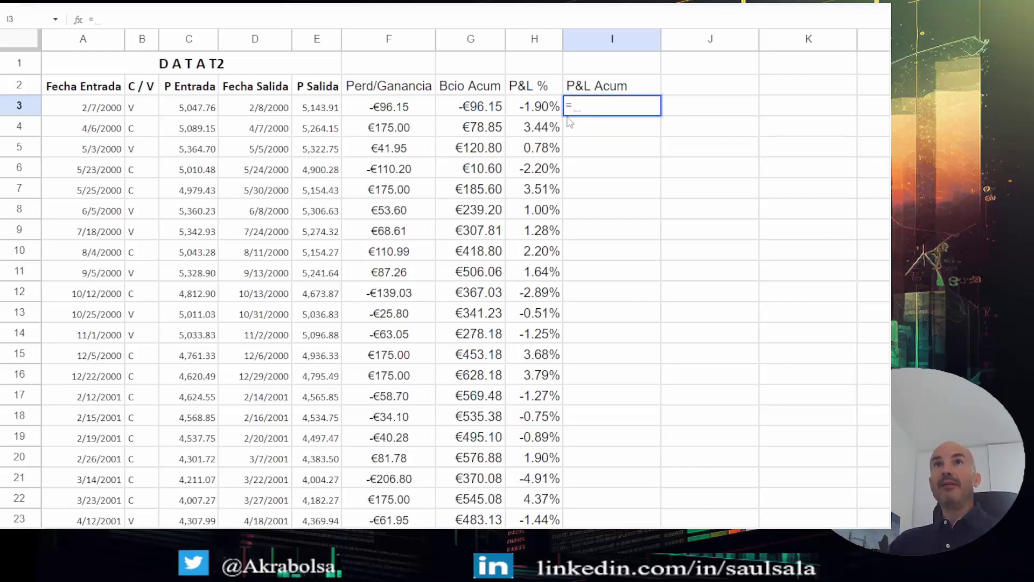
click(545, 110)
key(Return)
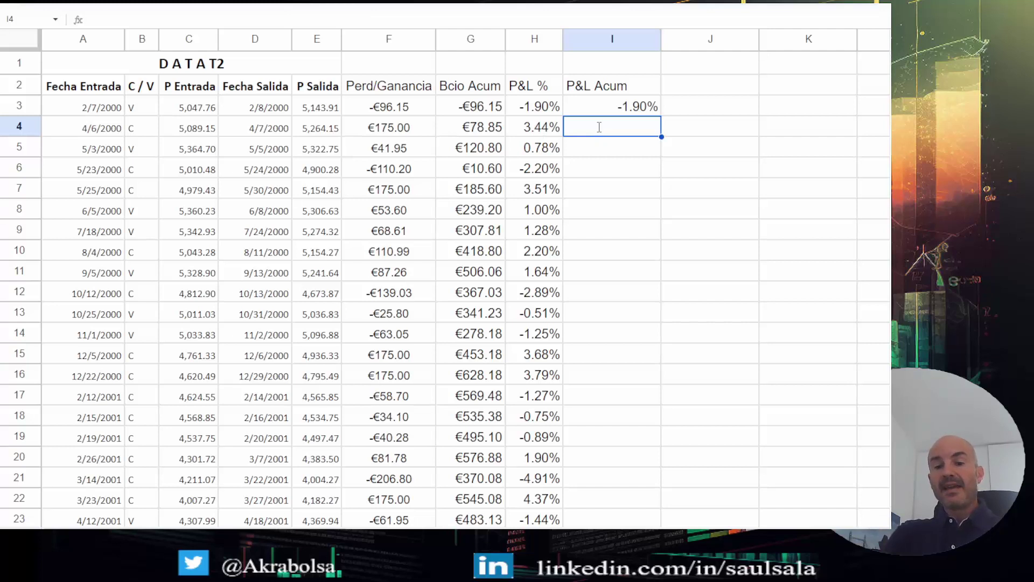
Enter the formula =I3+H4 in cell I4 to add the trade's percentage to the previous accumulated value
text(=)
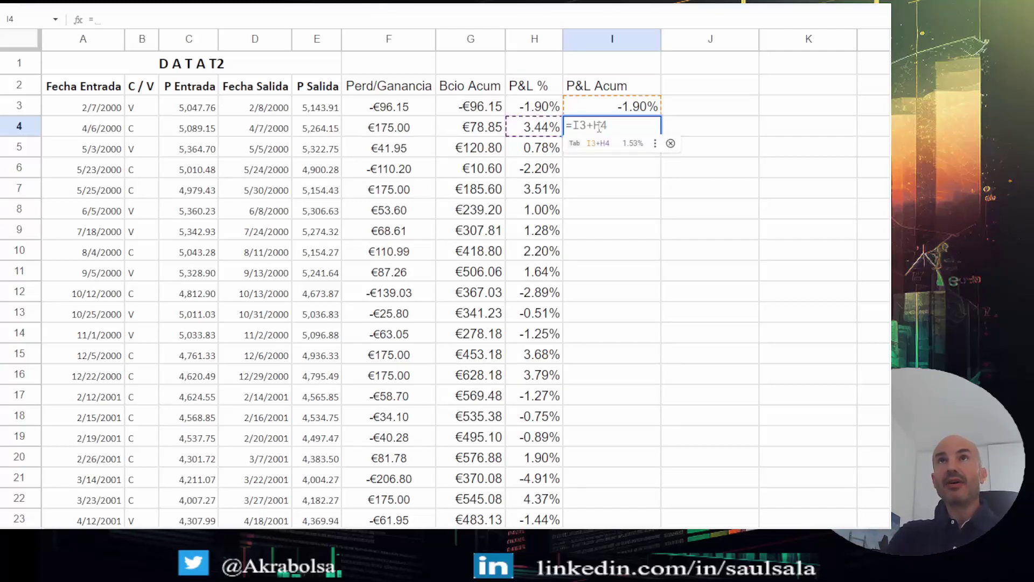
text(()
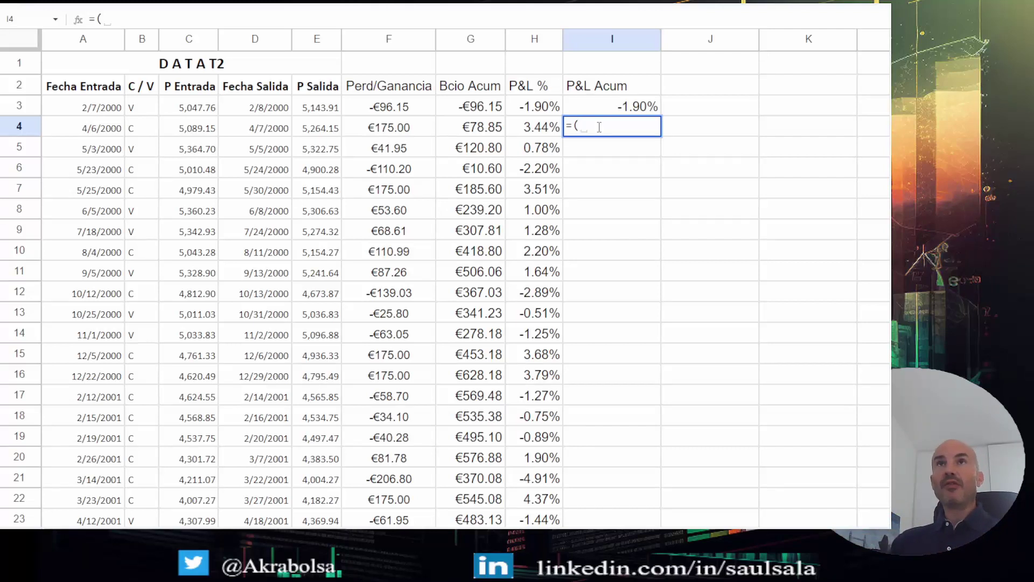
key(BackSpace)
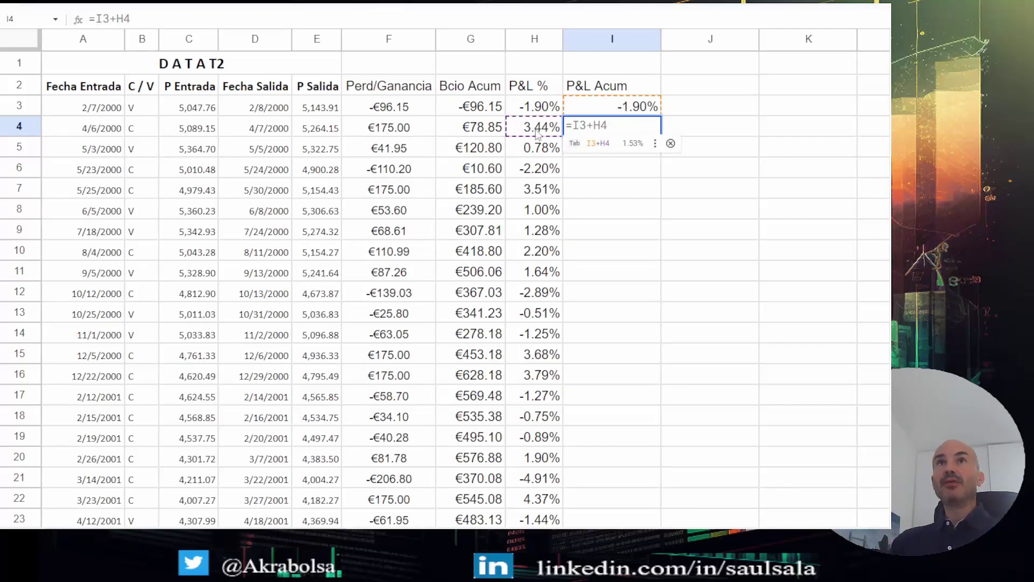
key(Tab)
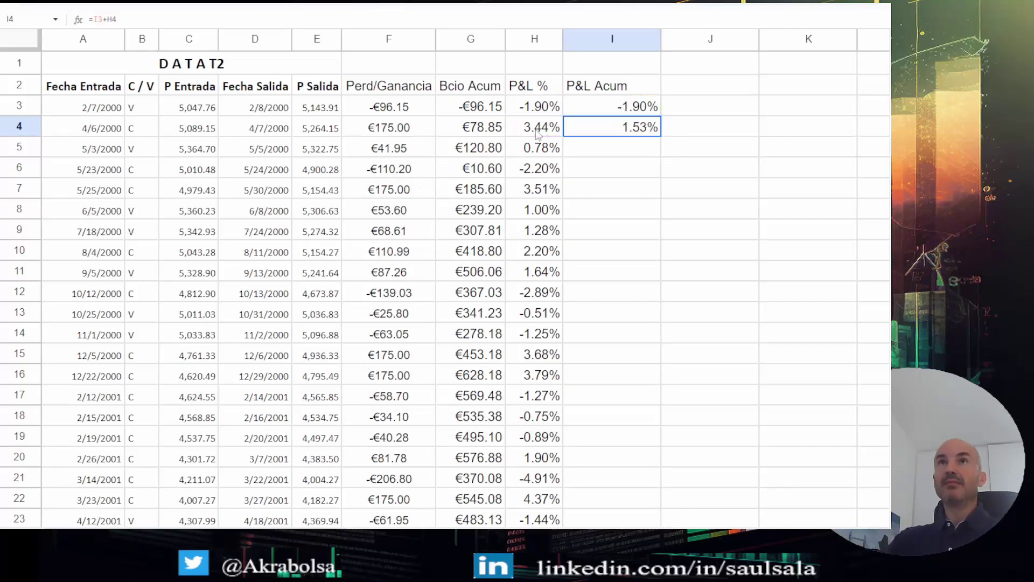
Fill the I4 formula down column I and check the accumulated percentage through the last trade in row 457
double_click(661, 137)
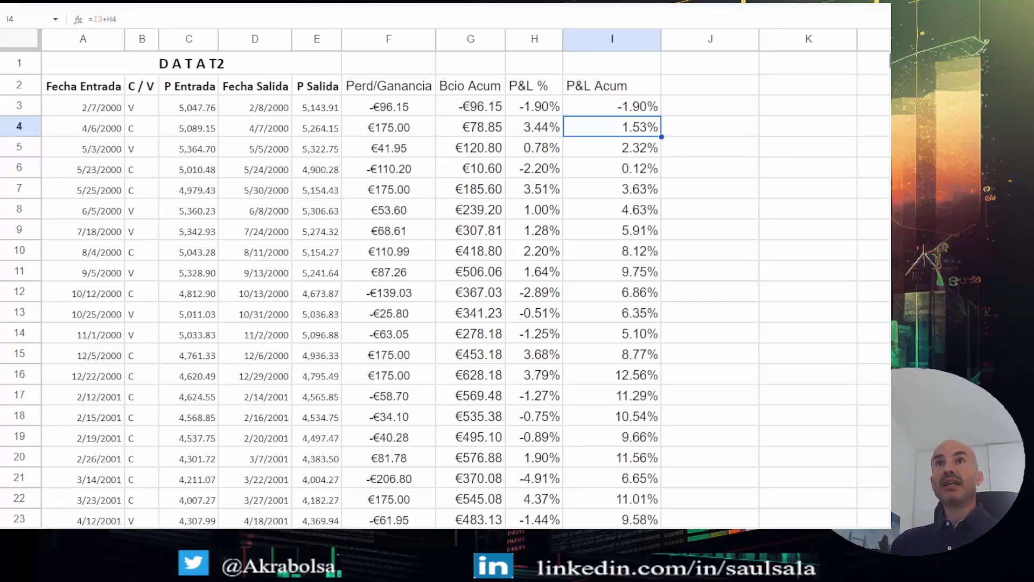
drag(889, 60, 860, 264)
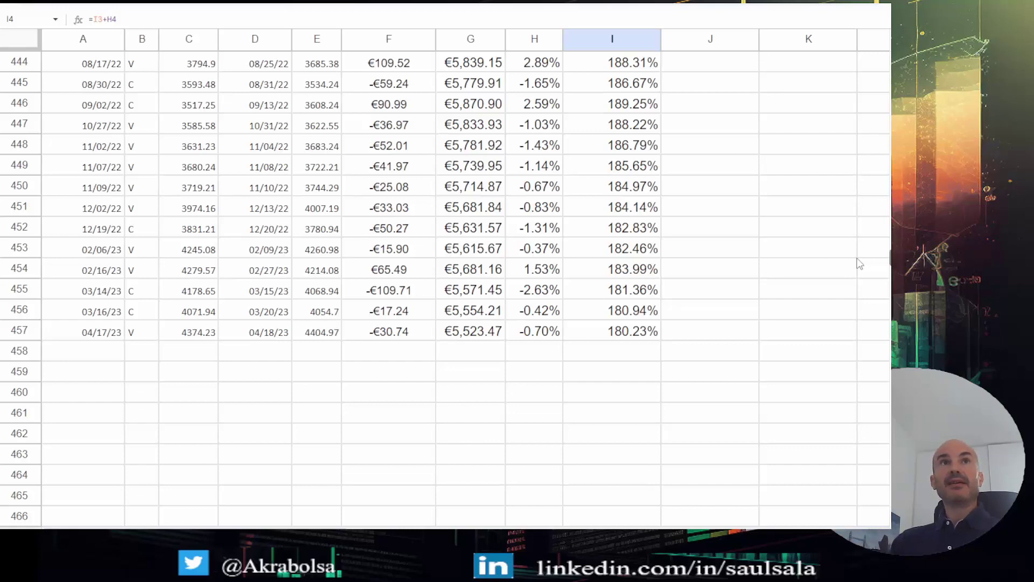
drag(860, 264, 857, 53)
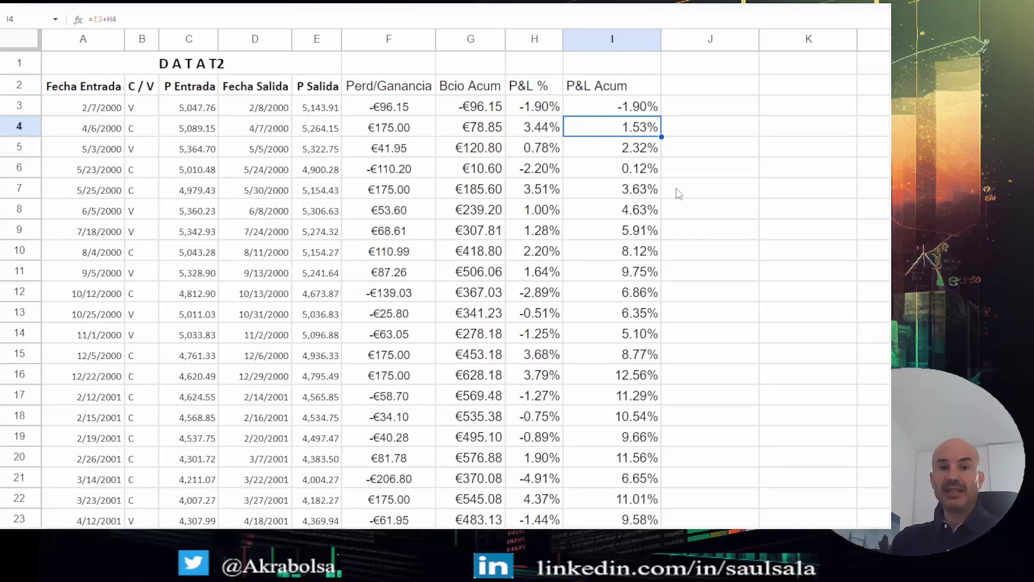
Copy the P&L Acum header from I2 into the adjacent cell J2
click(691, 87)
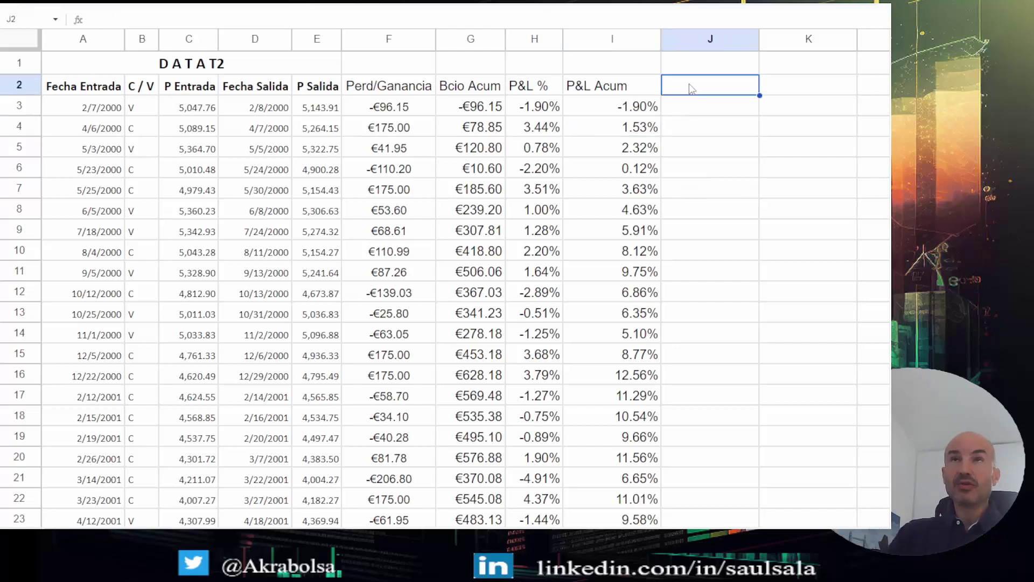
click(597, 85)
drag(661, 96, 724, 93)
Start the second accumulated percentage column in J3 with the formula +H3
click(710, 116)
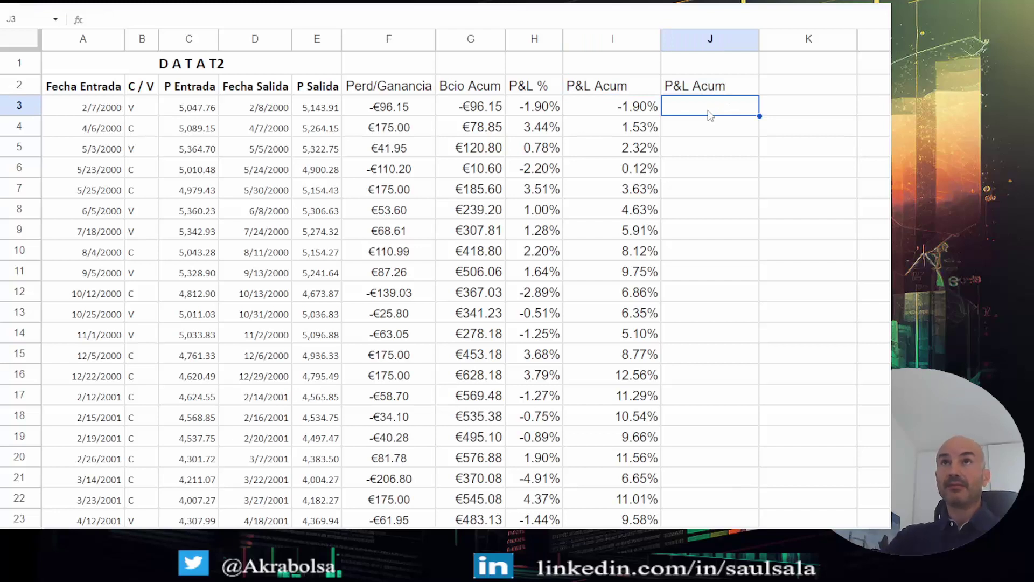
text(+)
click(538, 105)
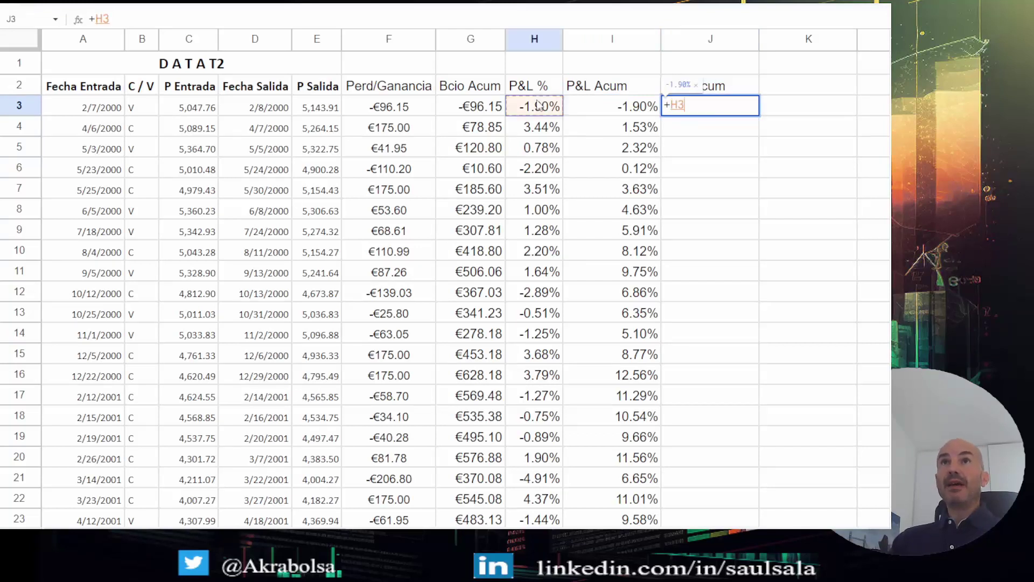
key(Return)
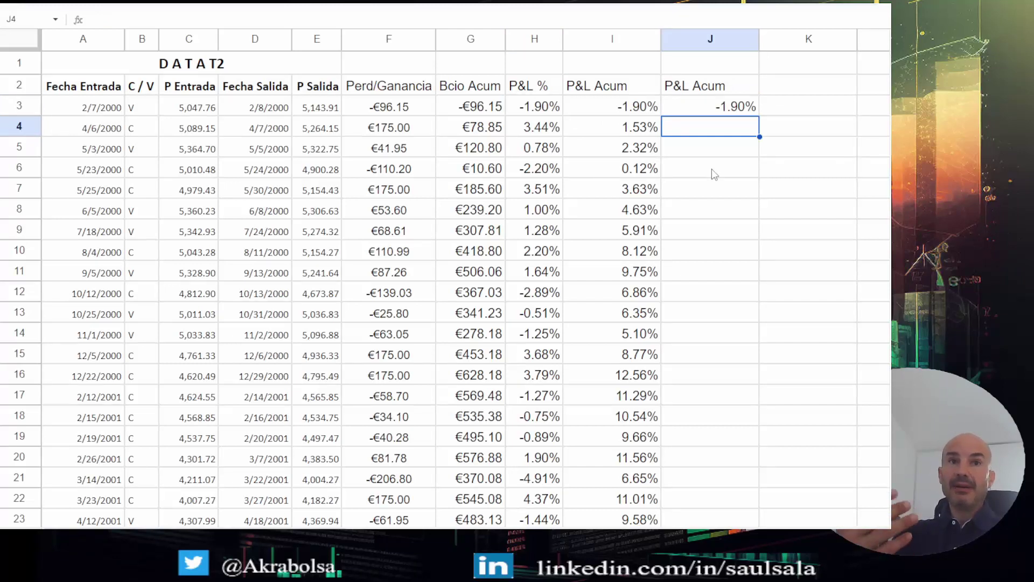
Enter the formula =(1+J3)*(1+H4)-1 in cell J4 to compound the trade's percentage with the previous accumulated value
text(=()
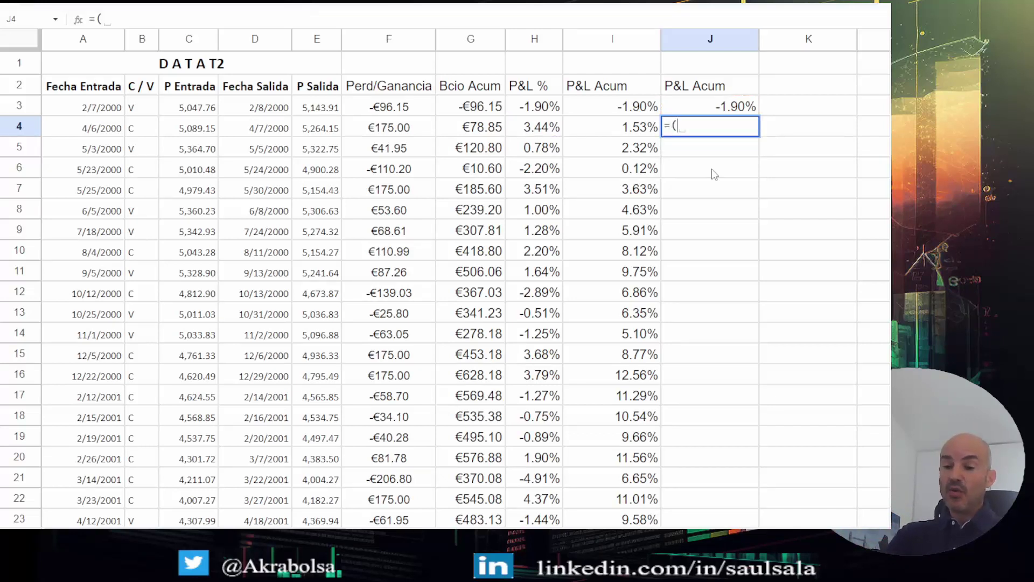
text(1+)
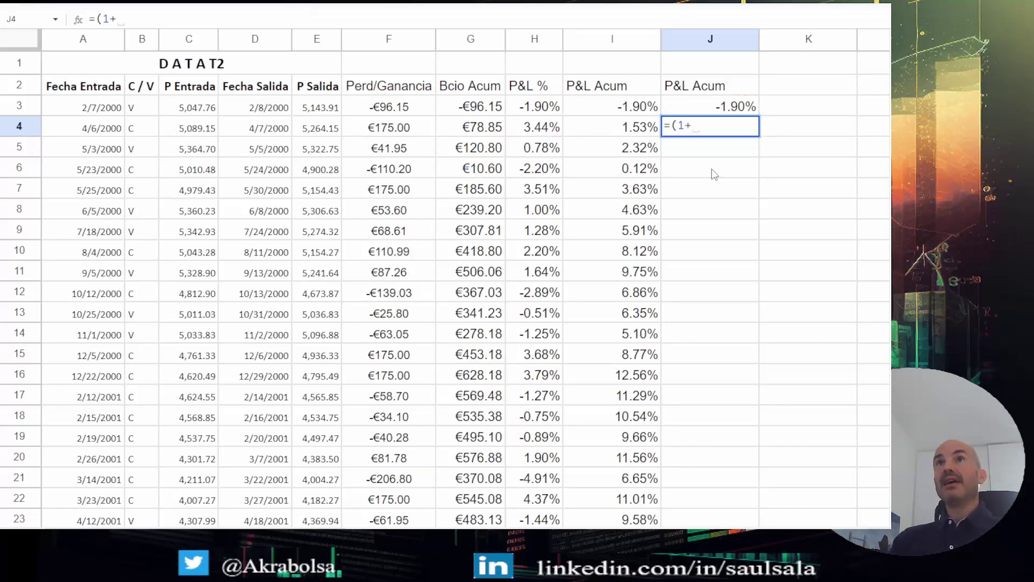
click(722, 106)
text())
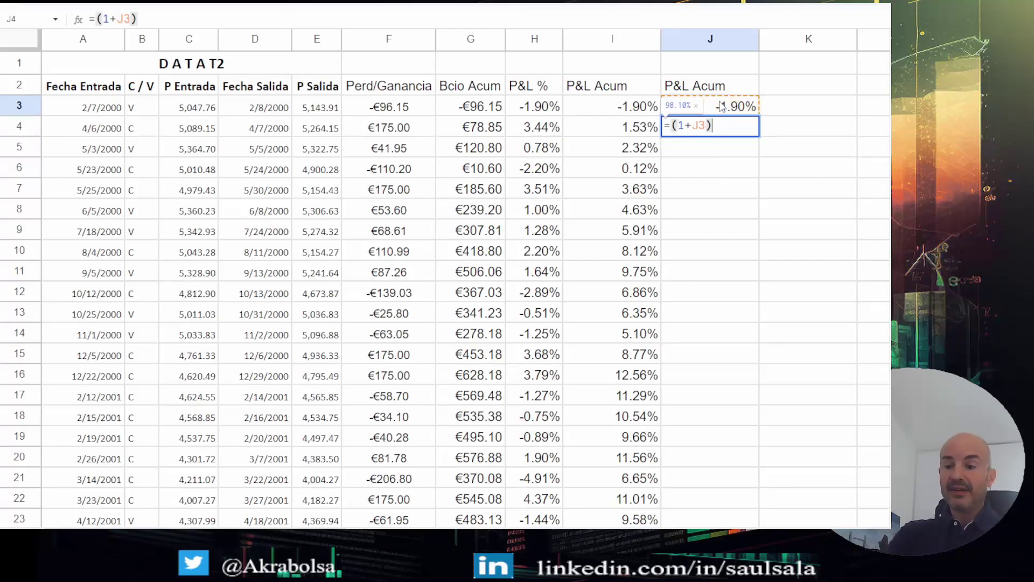
text(*)
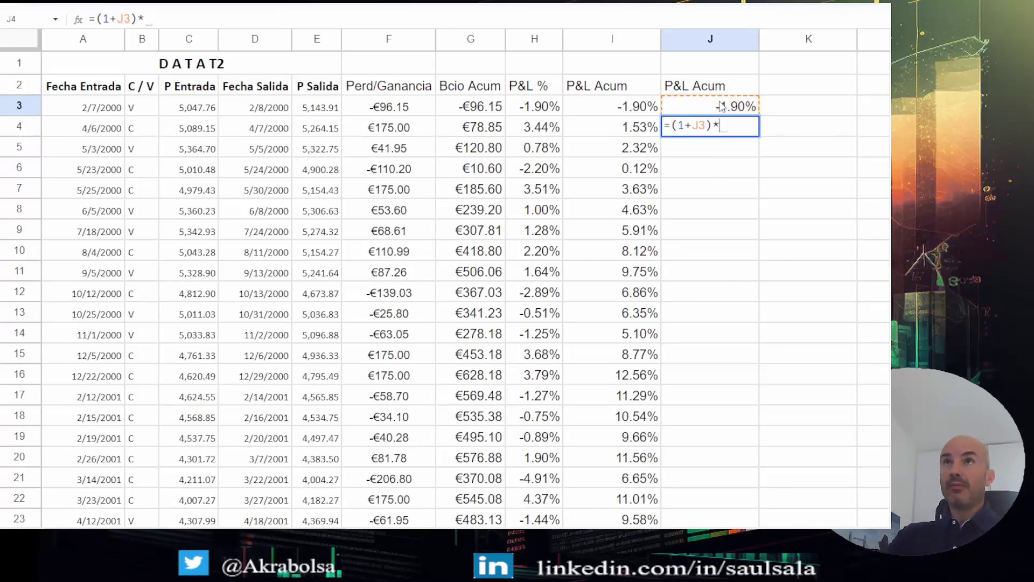
text((1+)
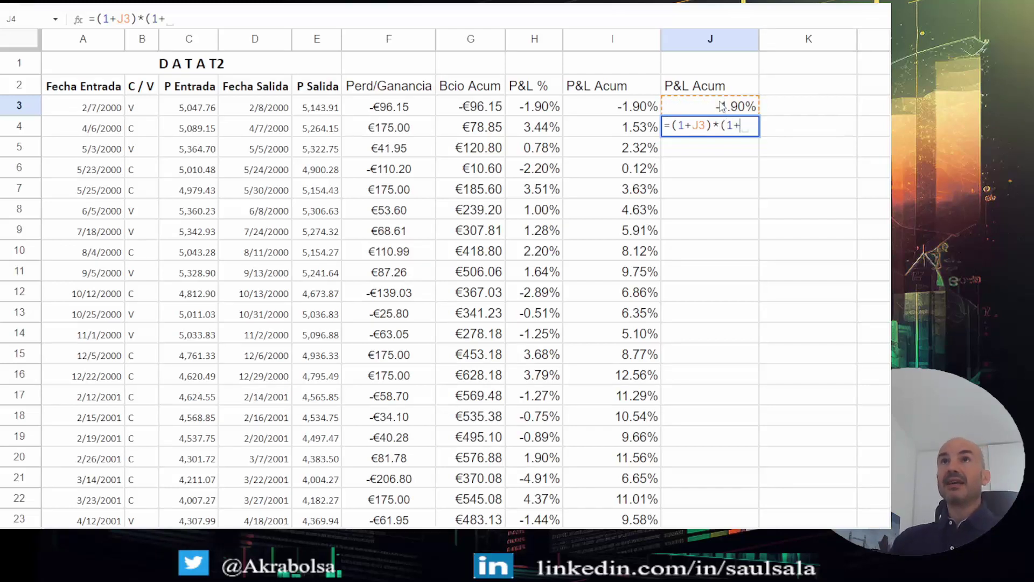
click(546, 130)
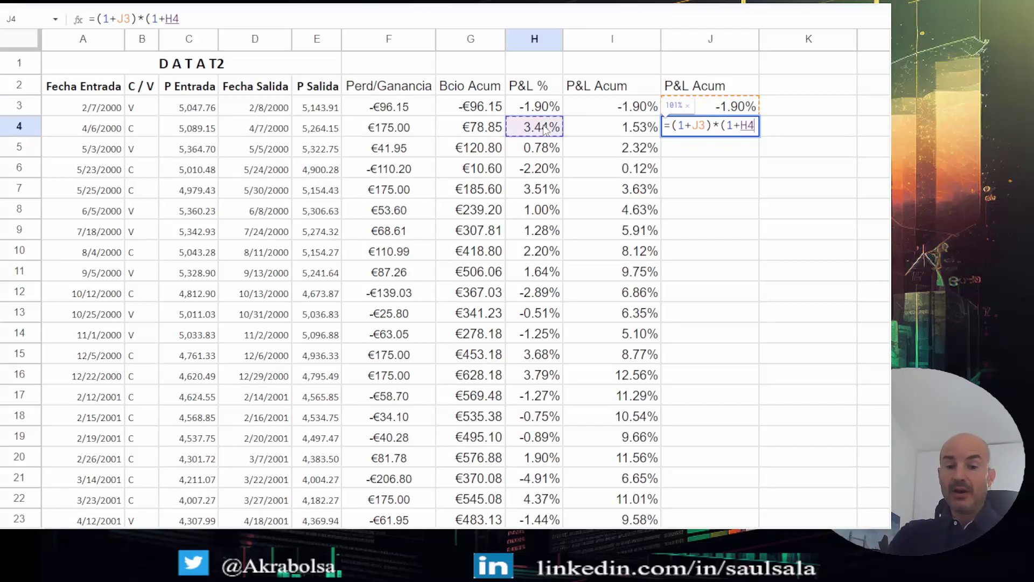
text())
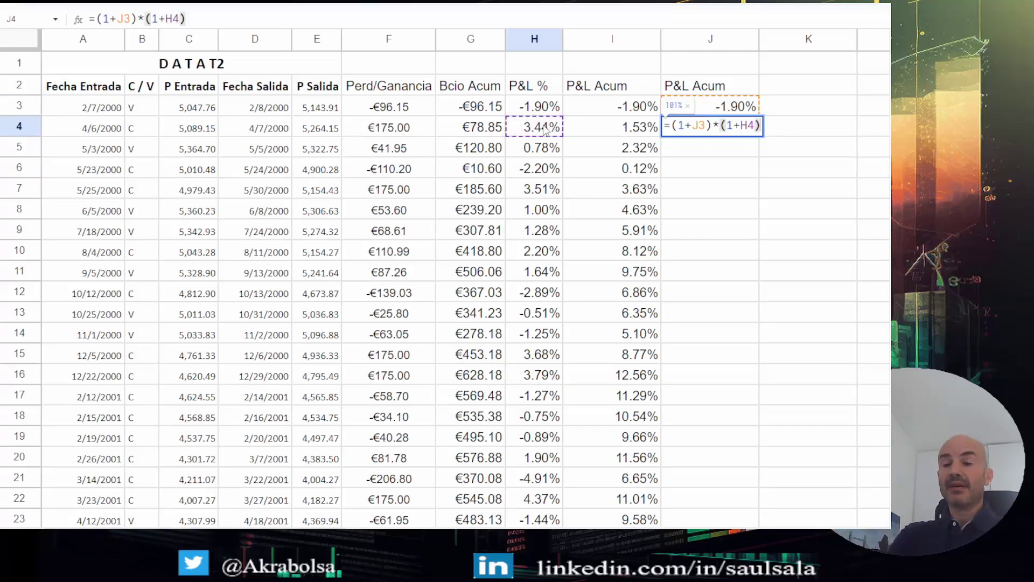
text(-)
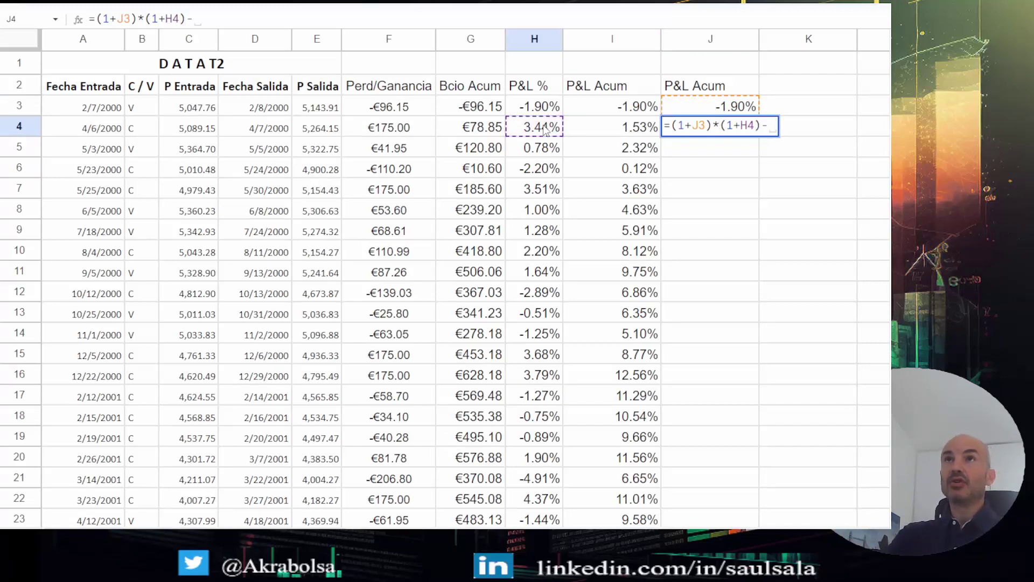
text(1)
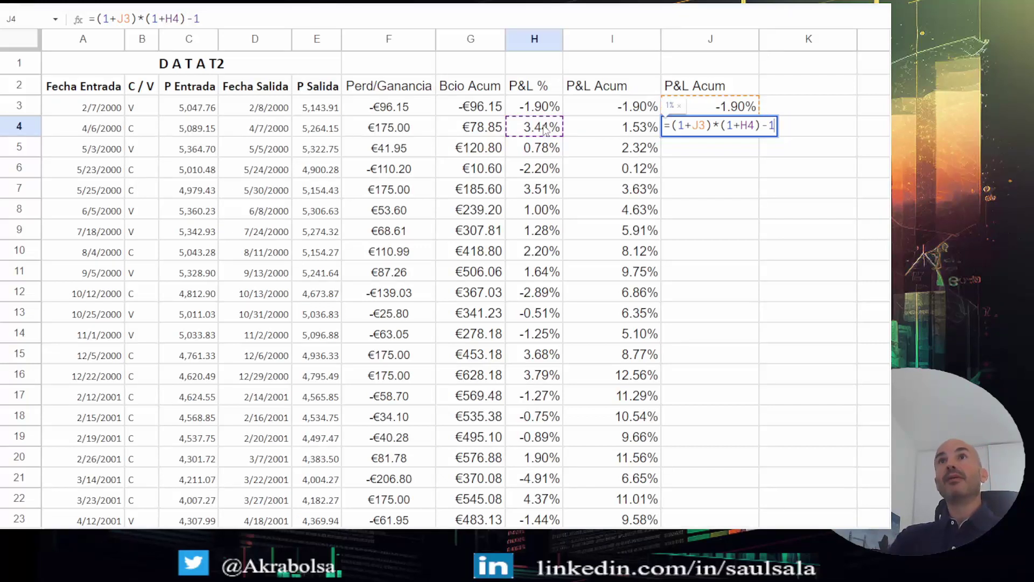
key(Return)
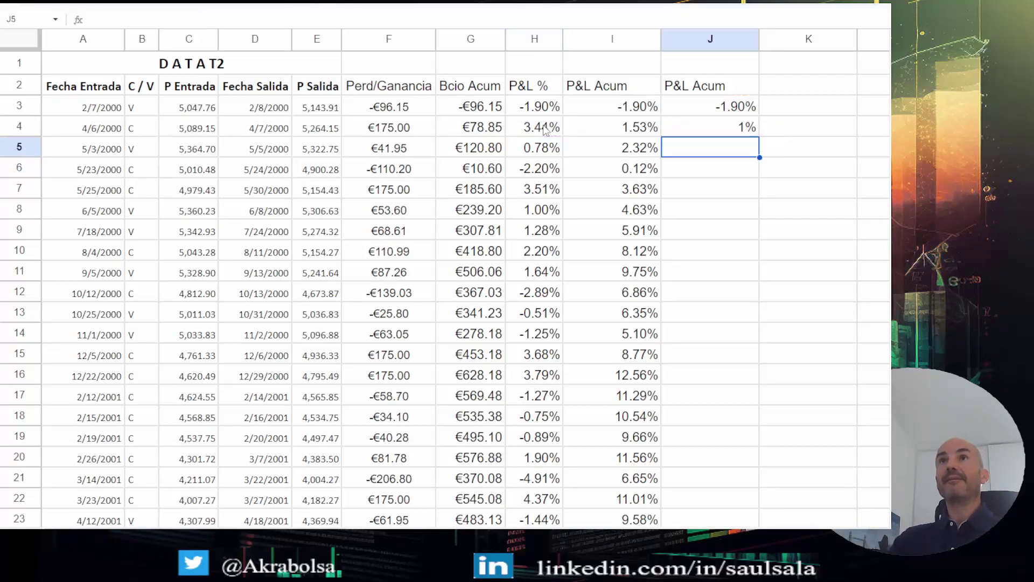
Increase the compounded percentage in cell J4 to two decimal places
click(703, 133)
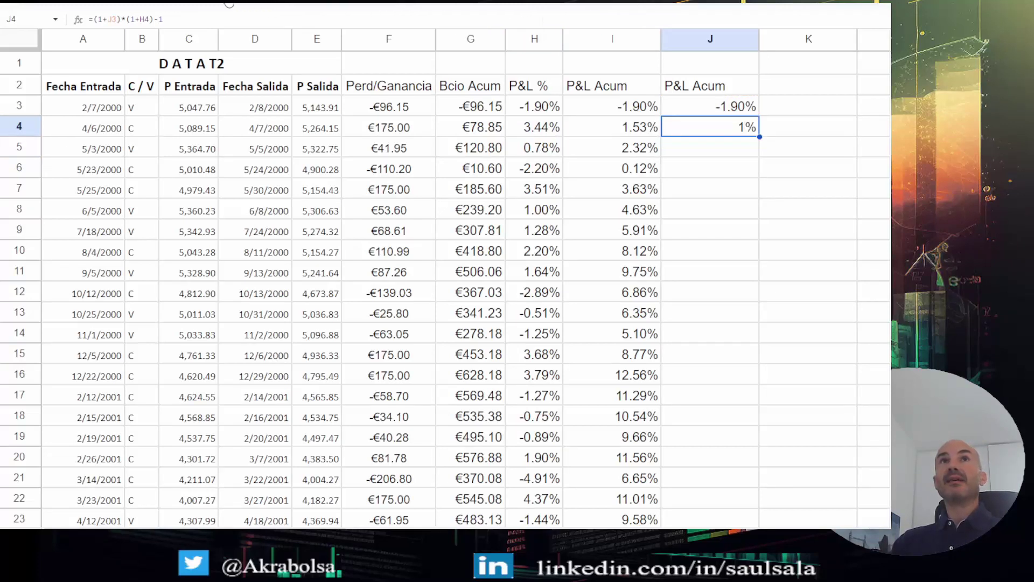
click(229, 4)
click(228, 4)
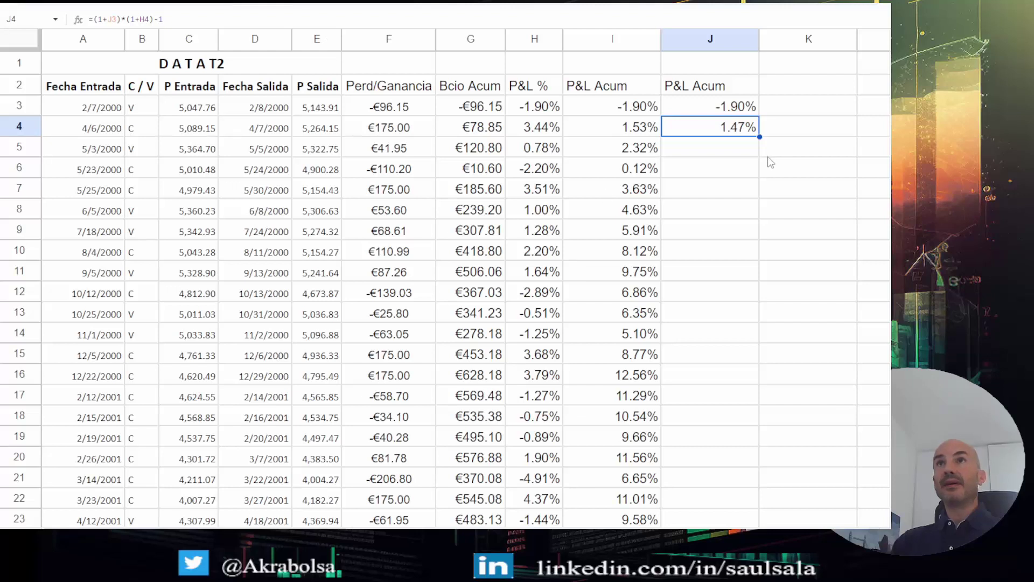
Fill the J4 formula down column J and check the compounded percentage of the last trade in J457
double_click(759, 136)
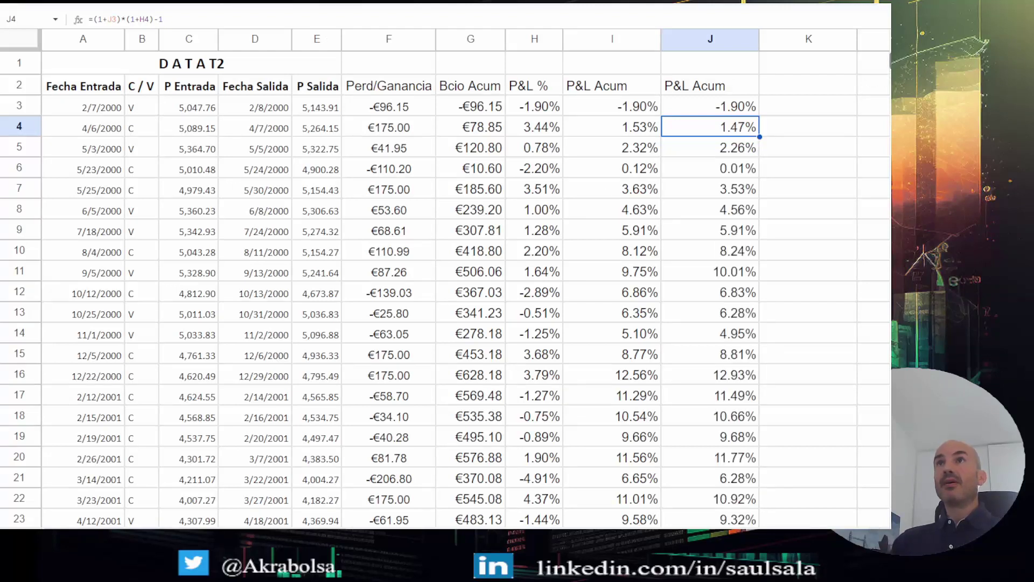
drag(890, 62, 870, 273)
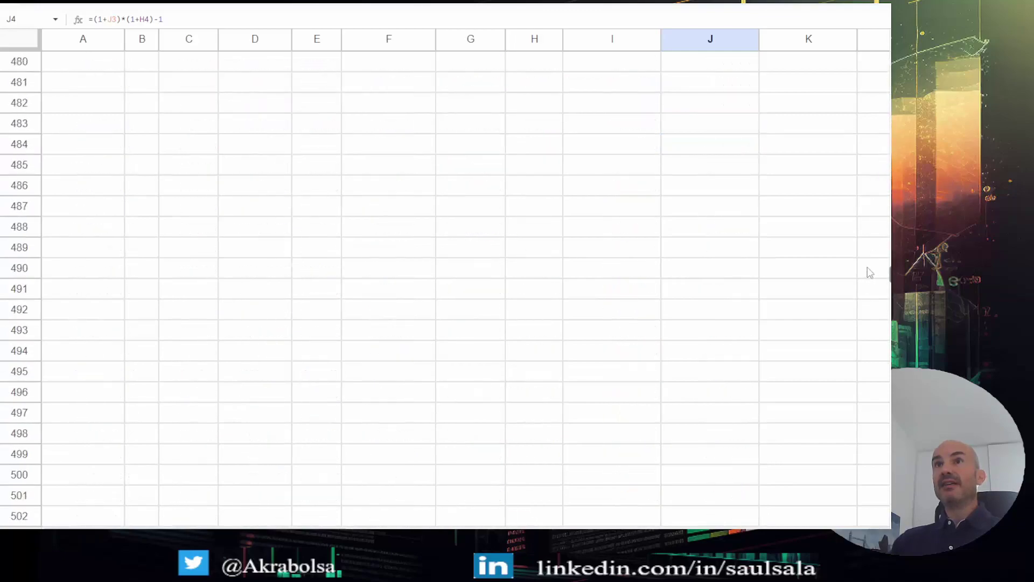
scroll(870, 273, up, 10)
scroll(868, 264, down, 5)
scroll(856, 269, up, 1)
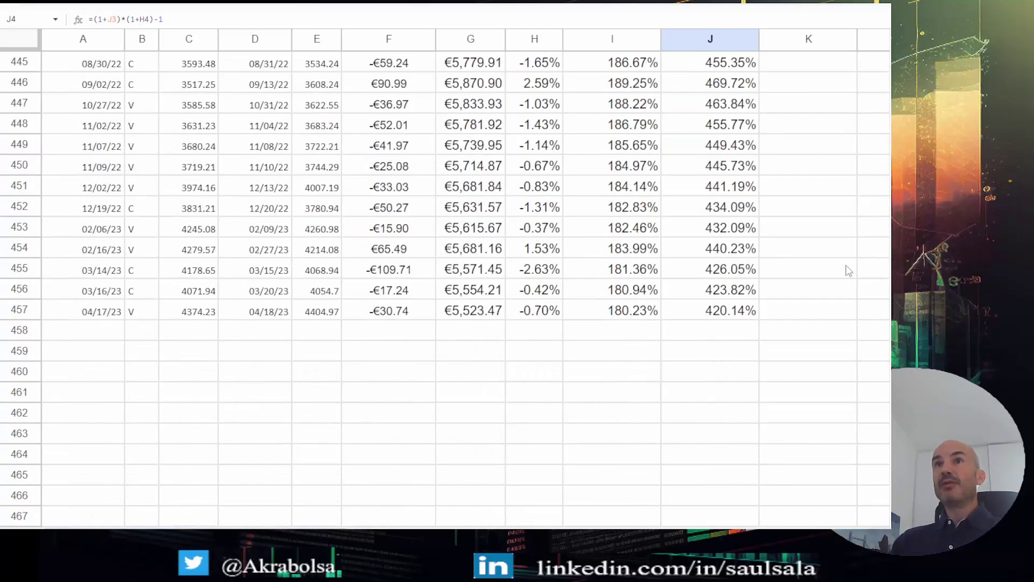
click(723, 311)
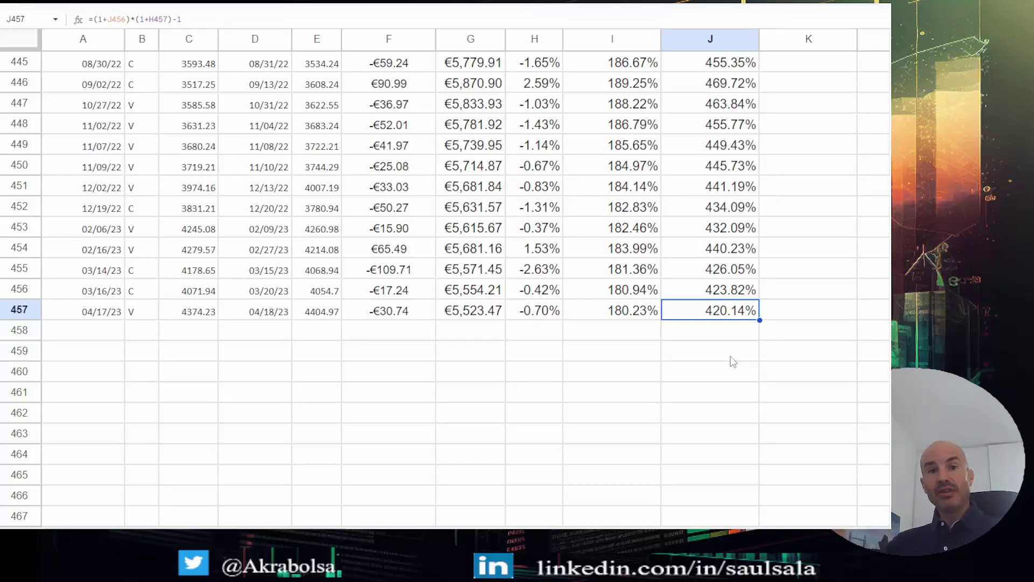
Start a compounding example below the data by entering 100 in F460 and 110 in F461
click(429, 373)
text(100)
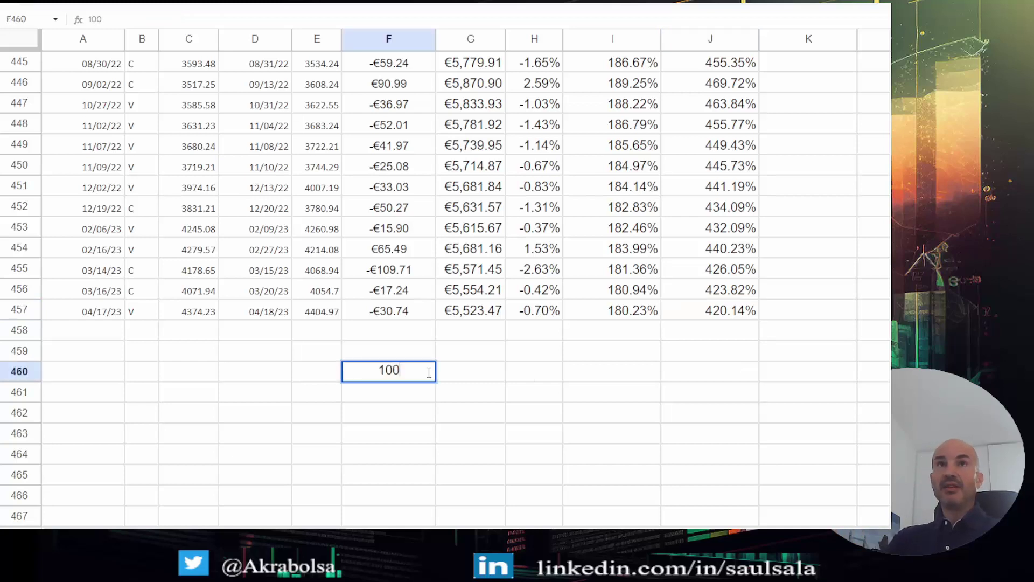
key(Return)
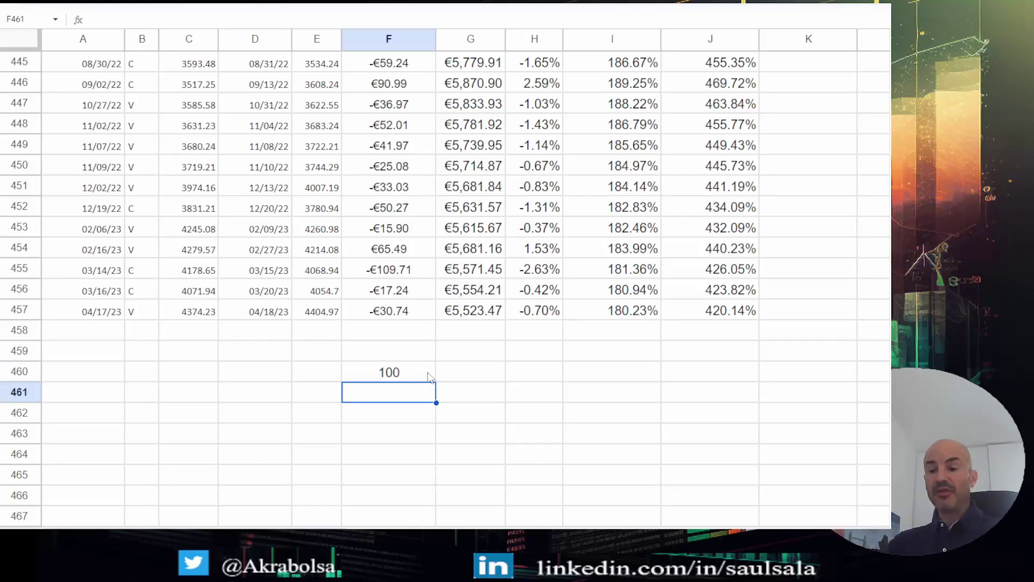
text(110)
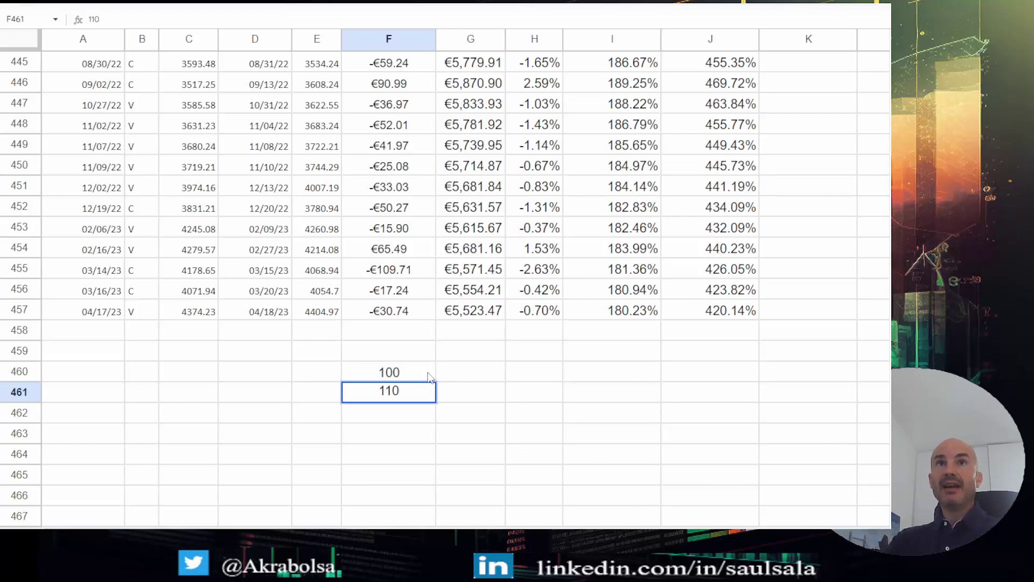
key(Return)
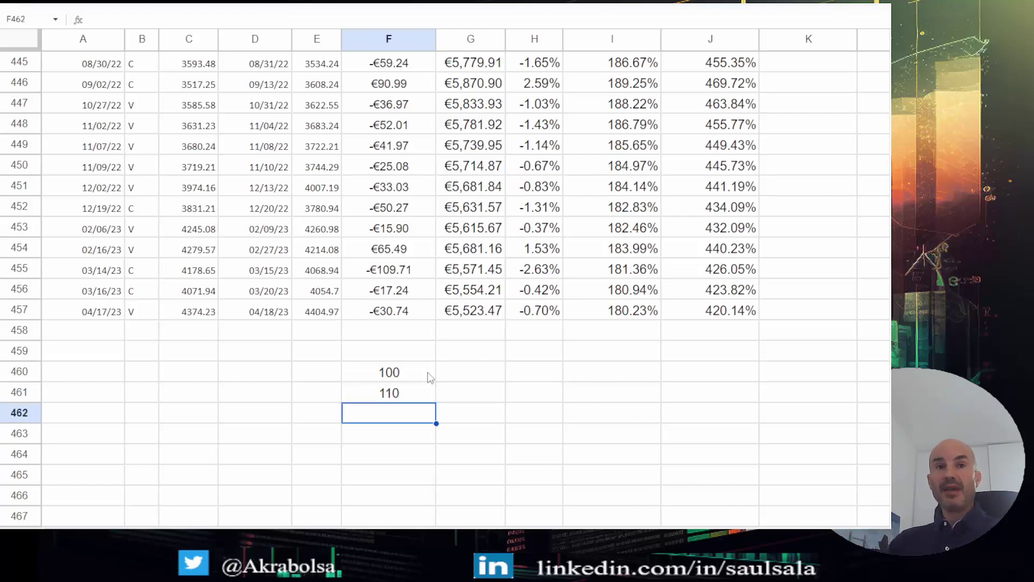
click(411, 394)
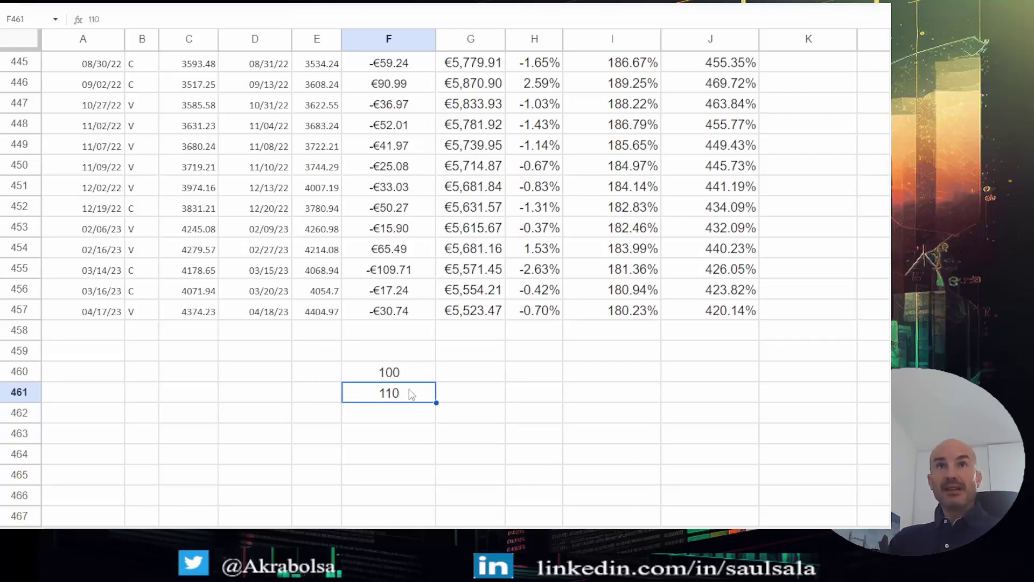
Enter a 10% return in both G460 and G461 beside the example amounts
click(464, 376)
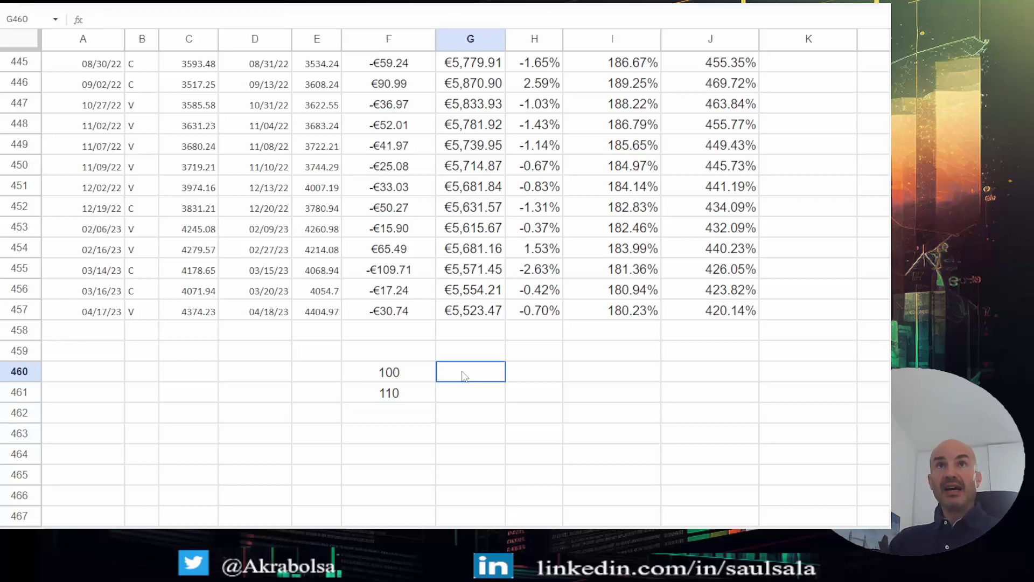
text(10)
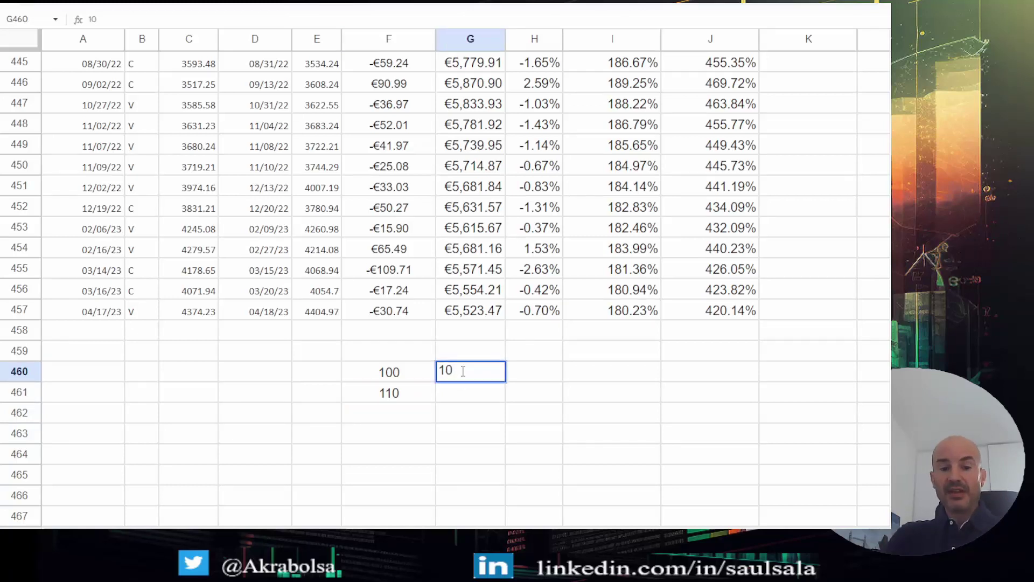
text(%)
key(Return)
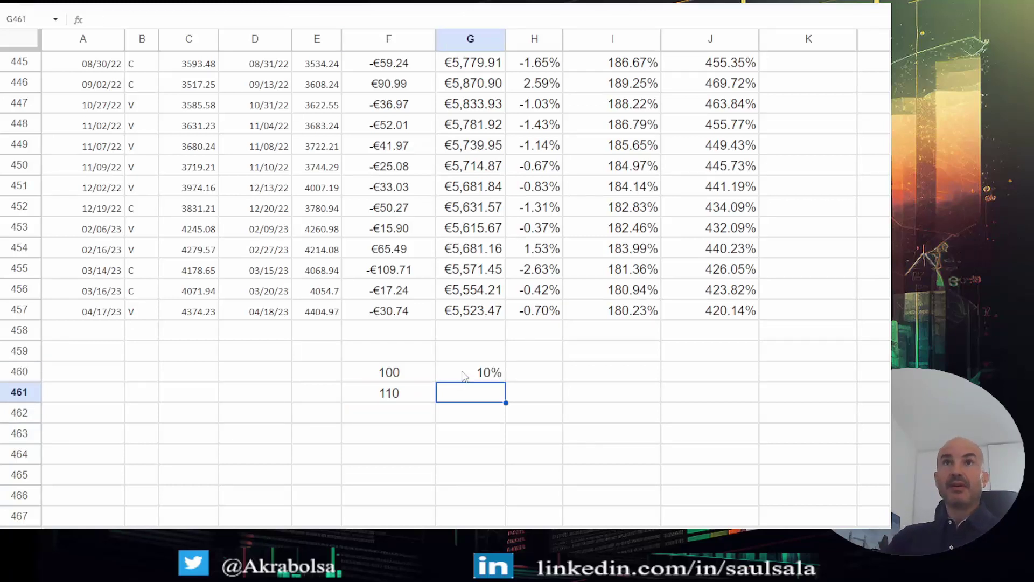
click(371, 397)
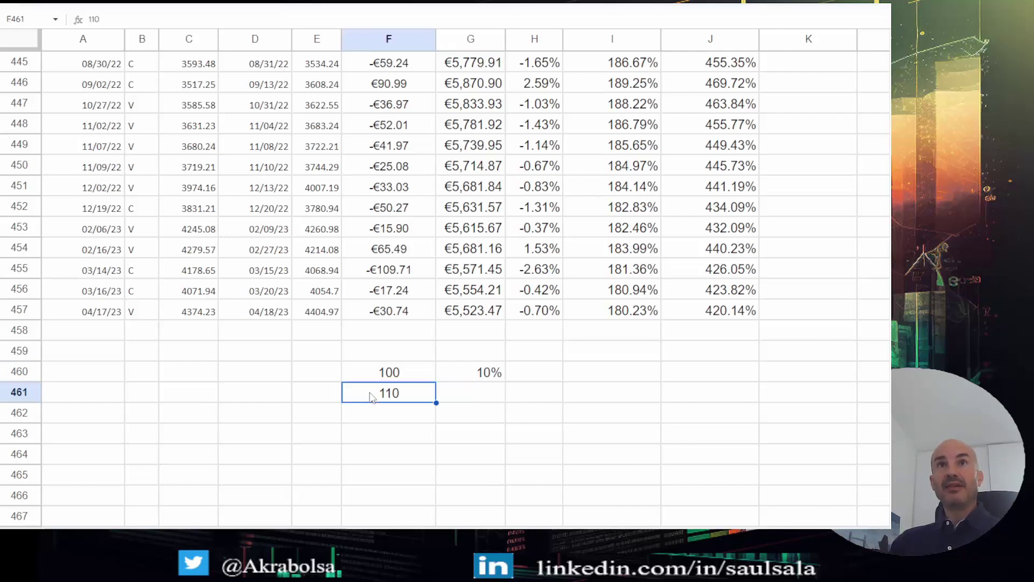
click(472, 398)
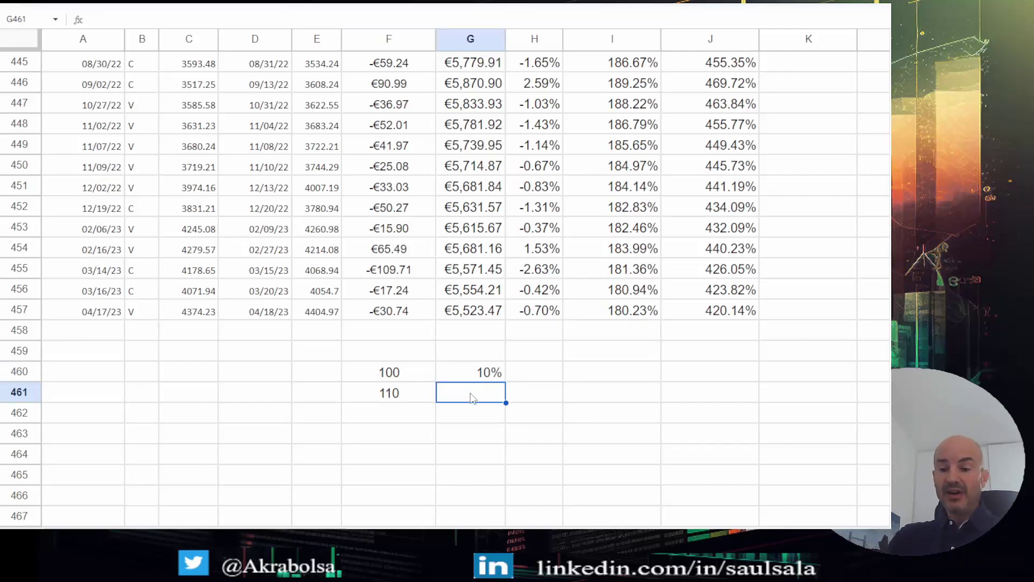
text(10)
key(Return)
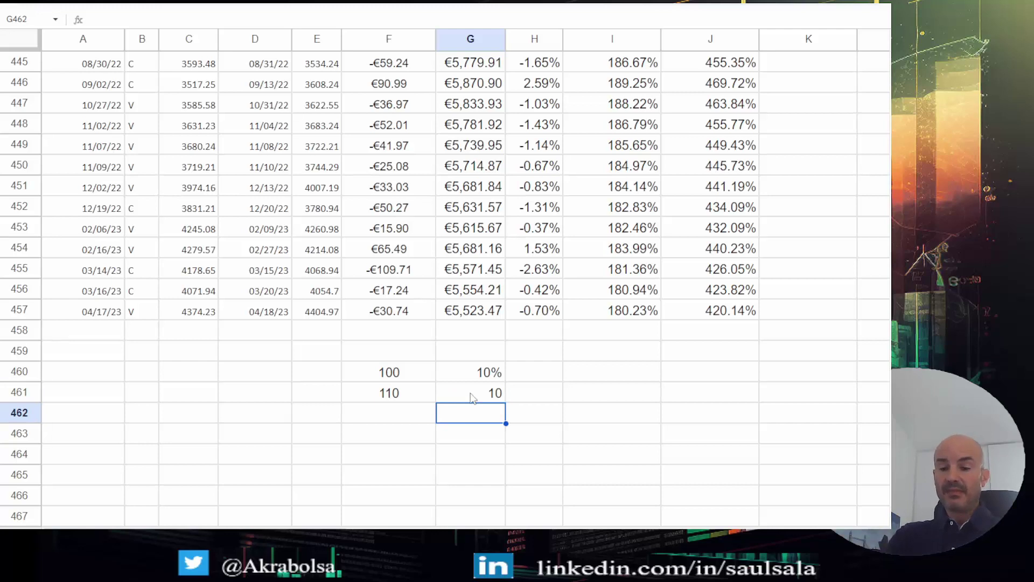
click(472, 398)
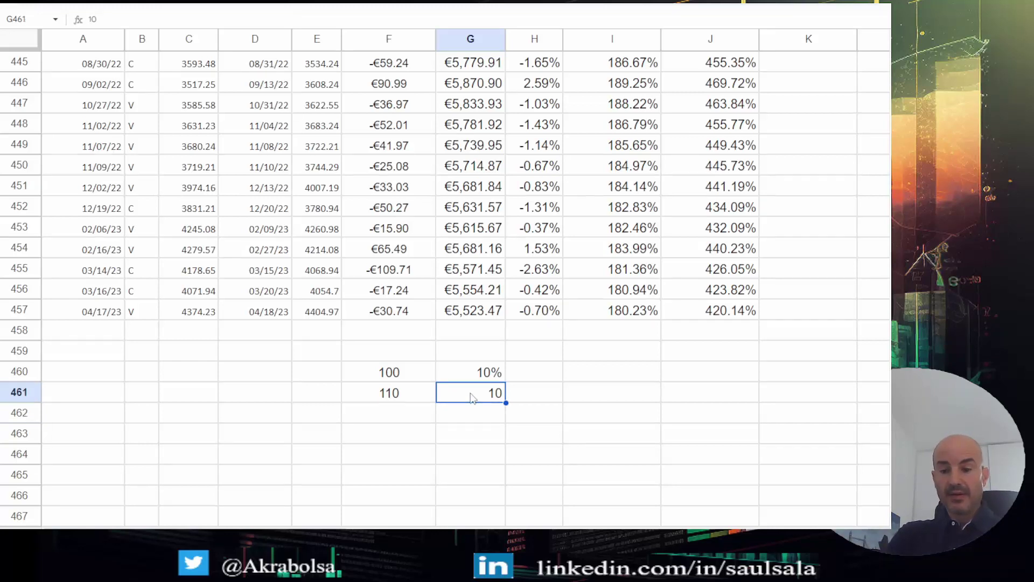
text(10%)
key(Return)
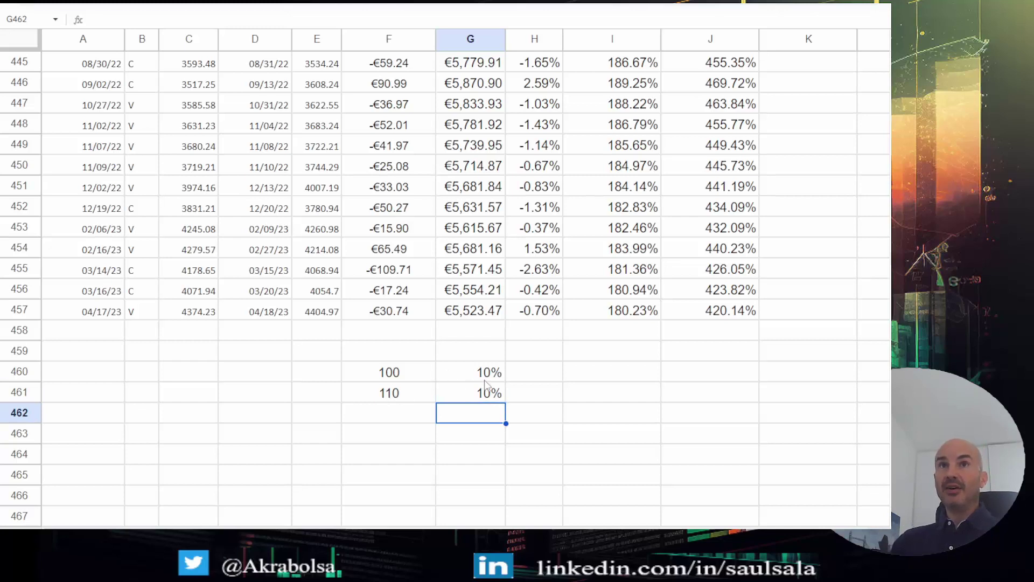
Complete the compounding example with 121 in F462, and clear the example range F459:H463
click(393, 394)
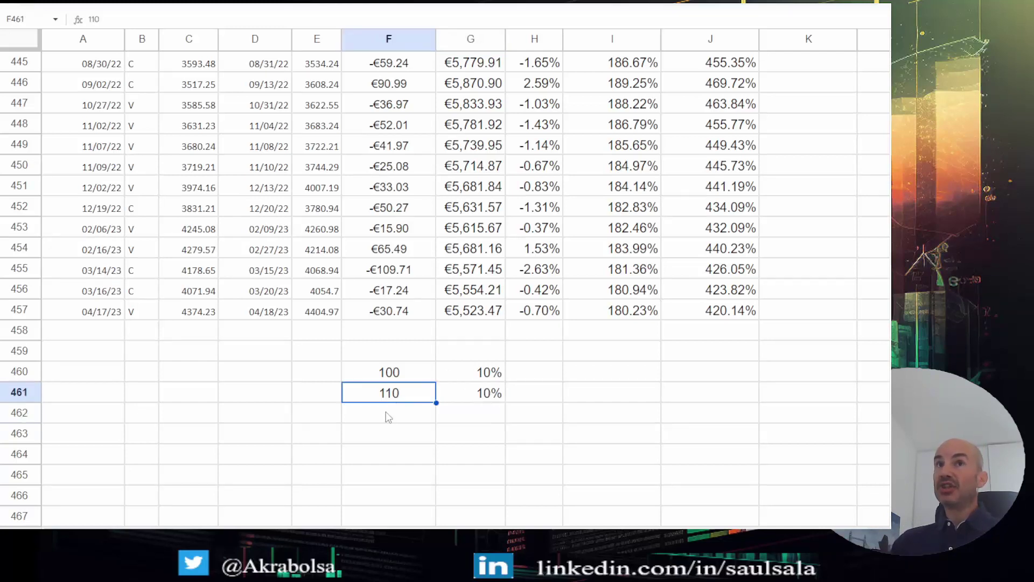
click(387, 413)
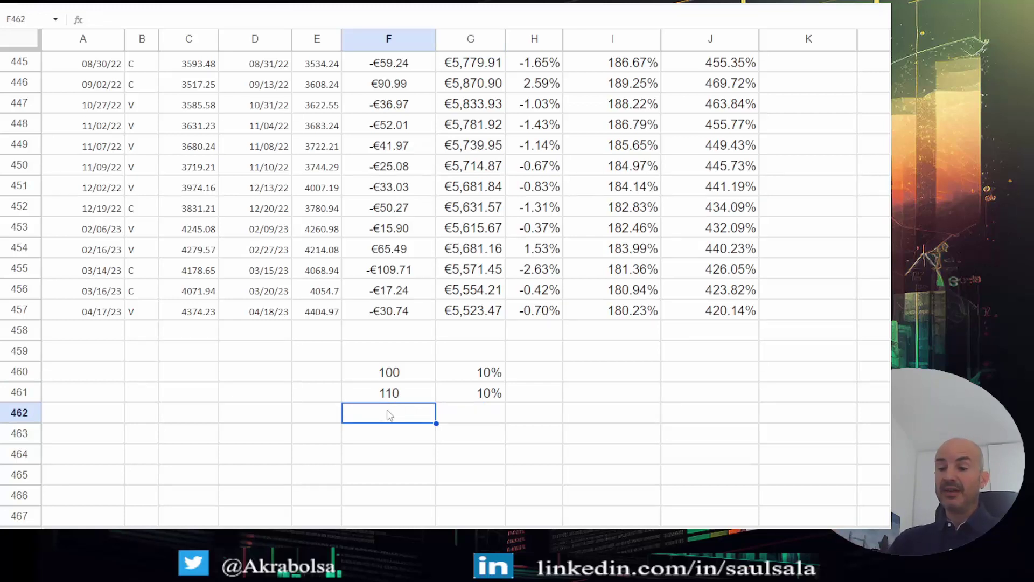
text(121)
key(Return)
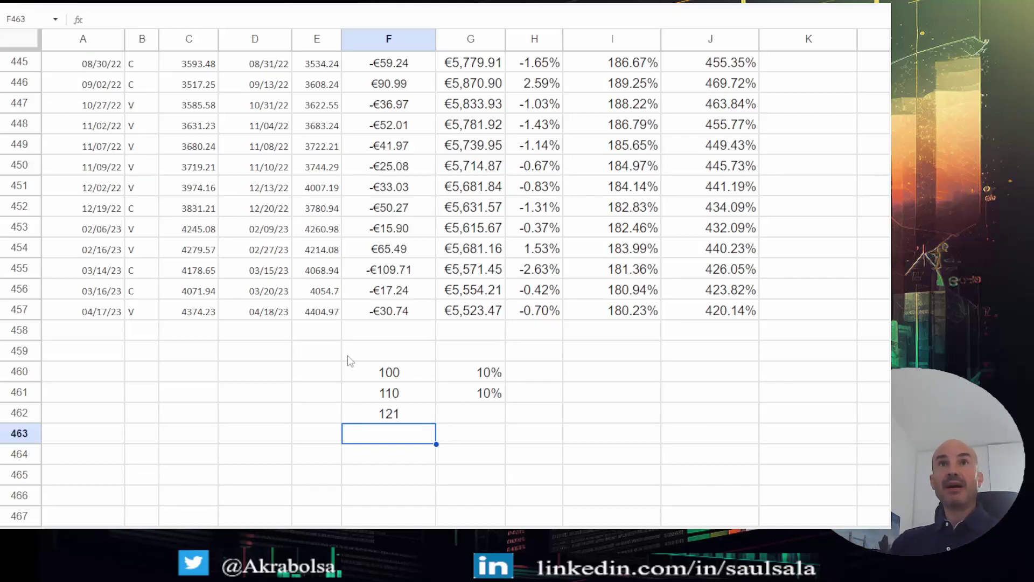
drag(349, 358, 523, 441)
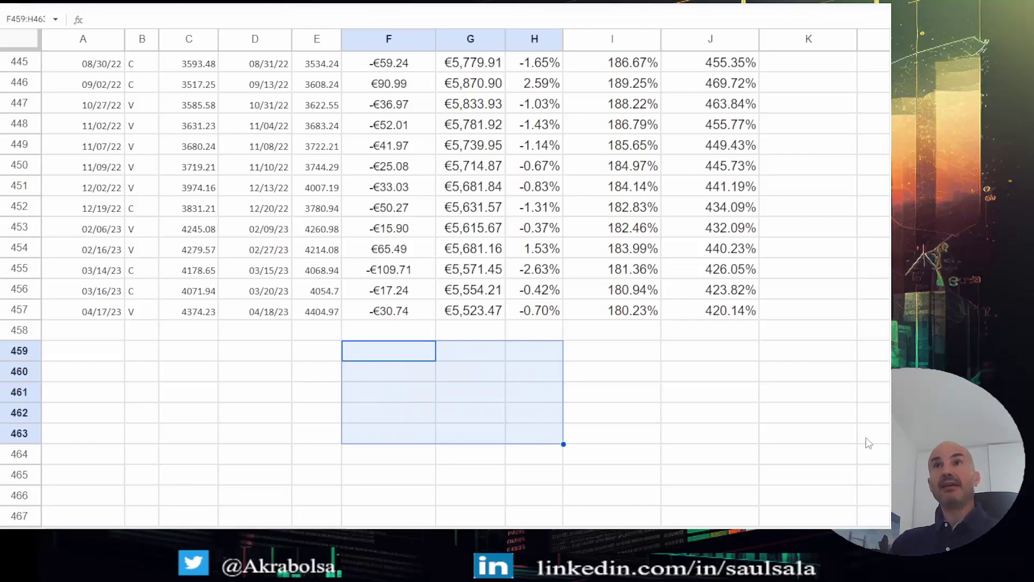
Hide the simple accumulated return column I and narrow column J to fit its compounded percentages
drag(890, 264, 889, 54)
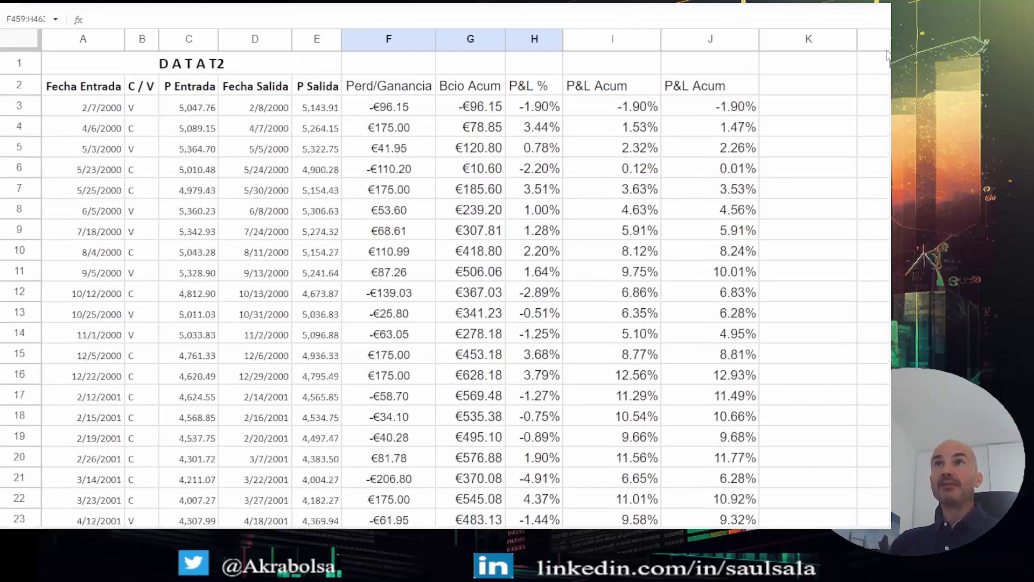
click(616, 35)
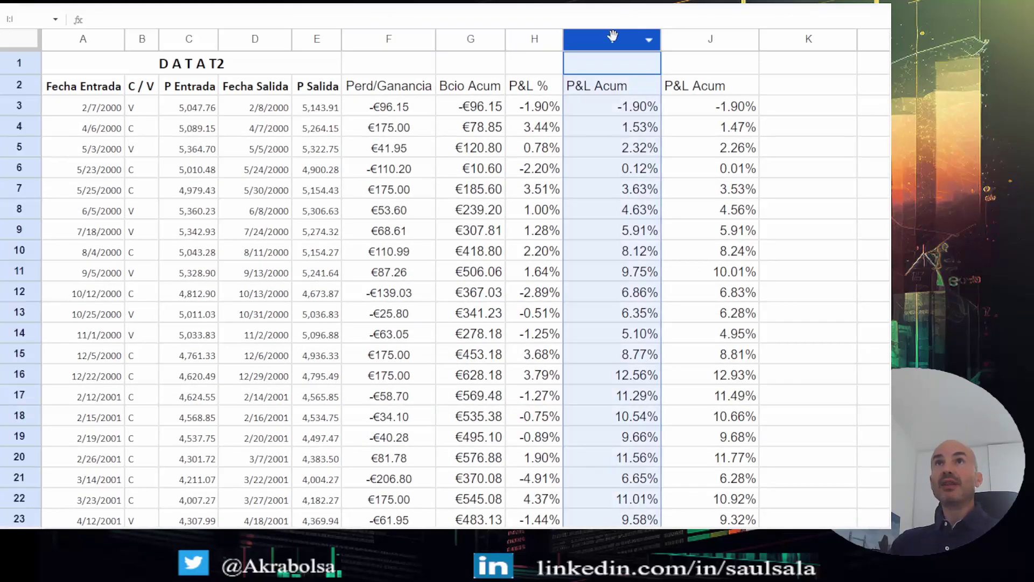
right_click(616, 36)
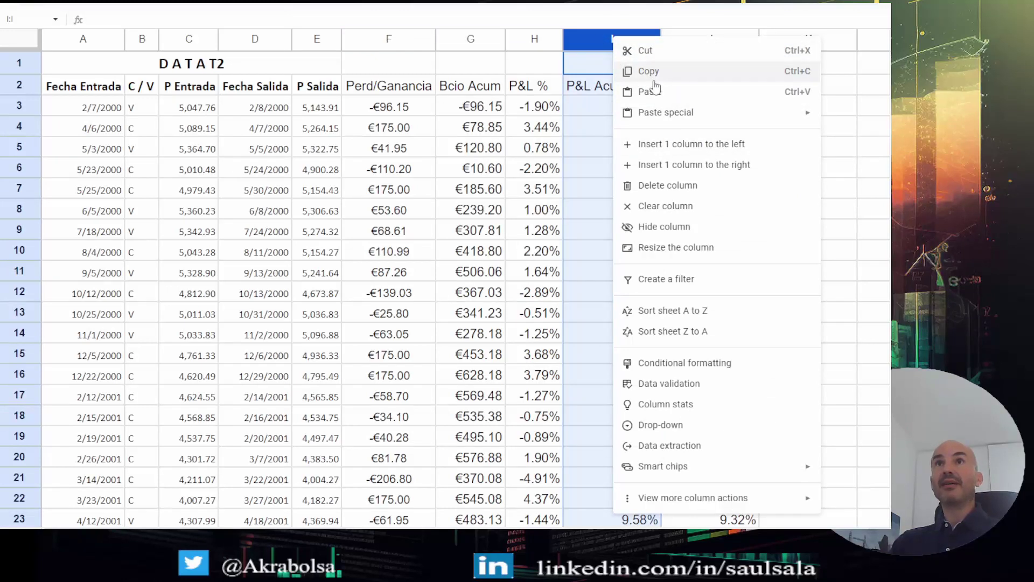
click(668, 227)
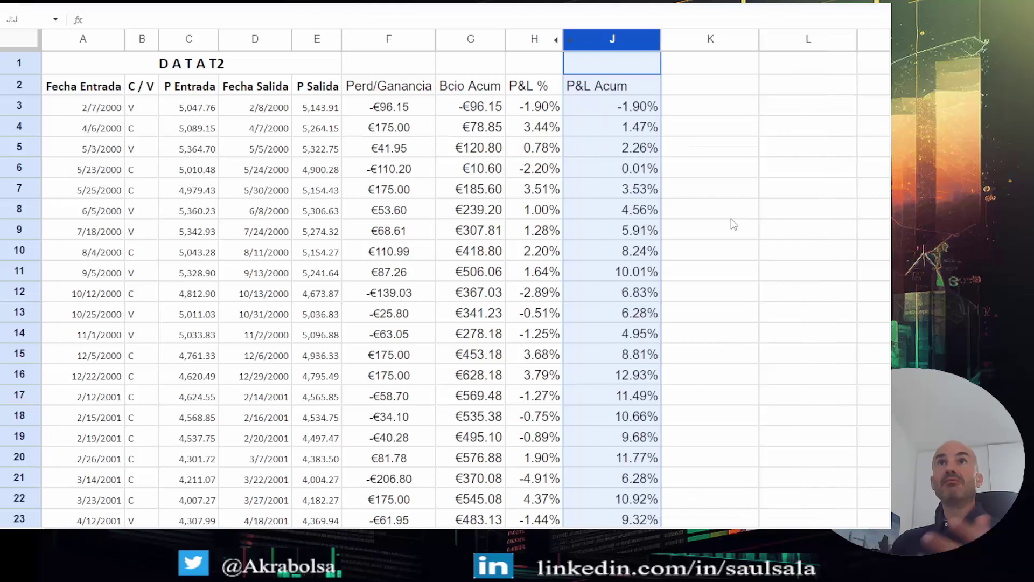
click(721, 168)
drag(658, 40, 631, 40)
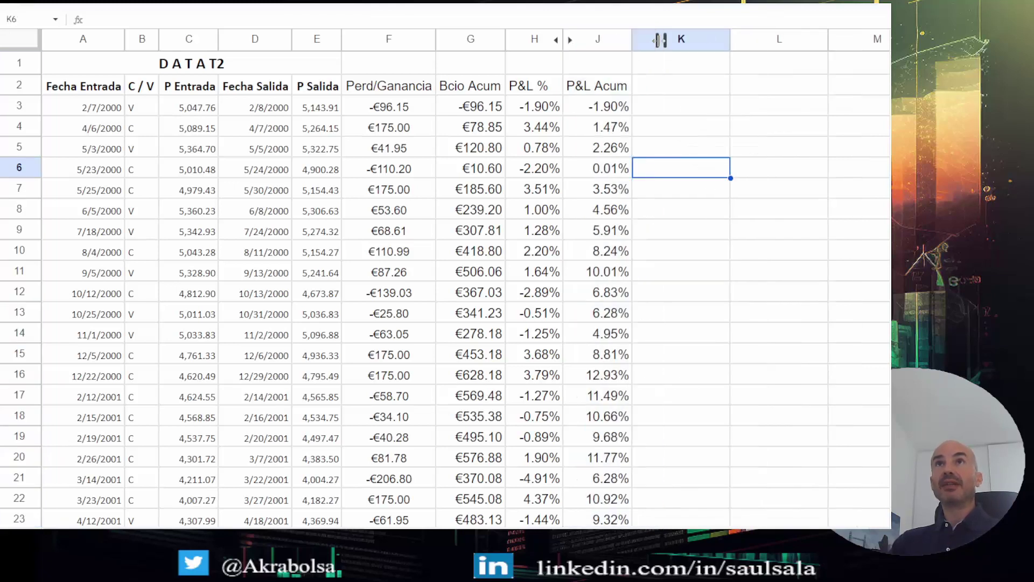
Make the headers in F2:J2 bold and widen columns J and G slightly to fit them
click(594, 91)
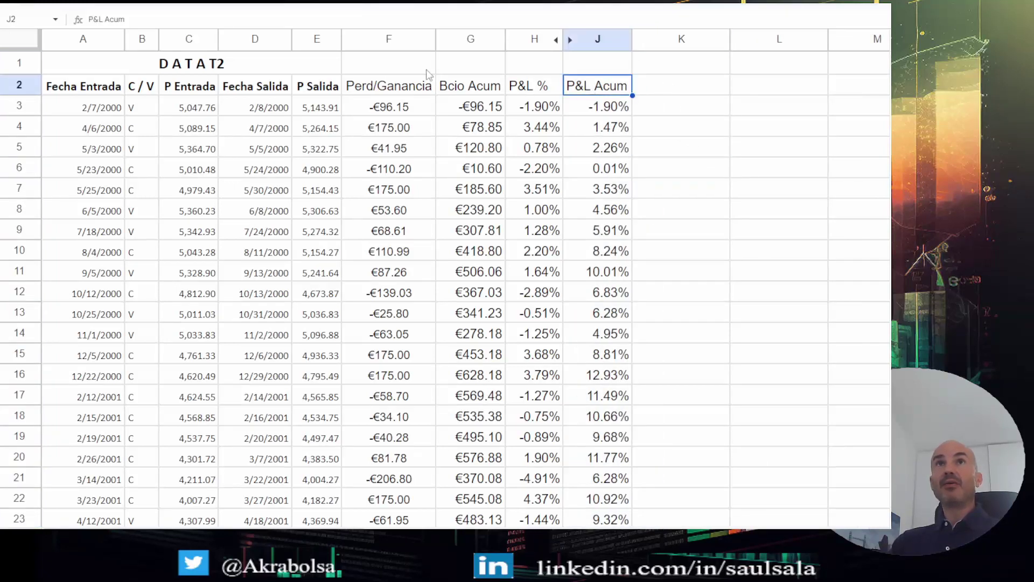
drag(396, 84, 577, 89)
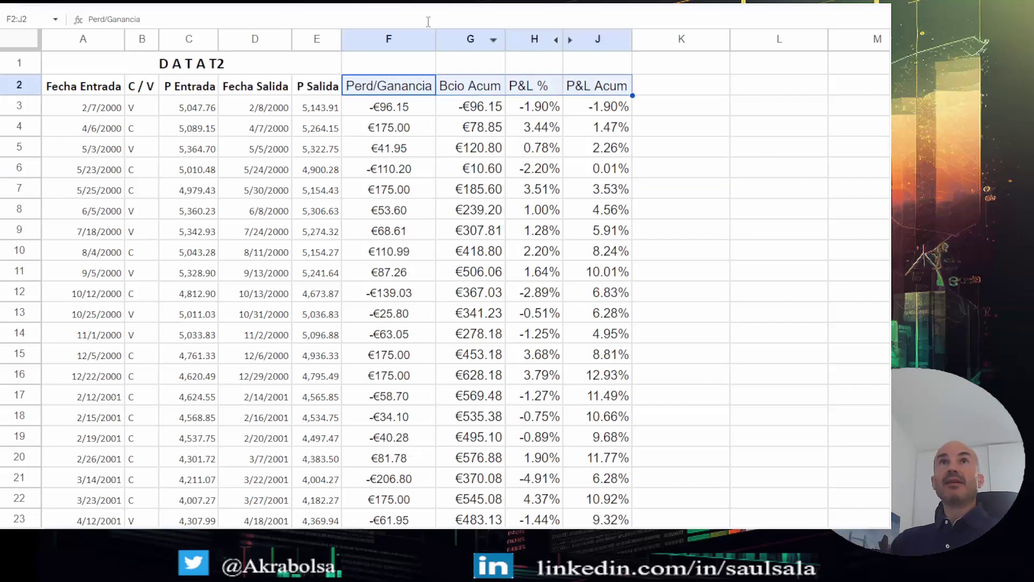
key(ctrl+b)
click(702, 234)
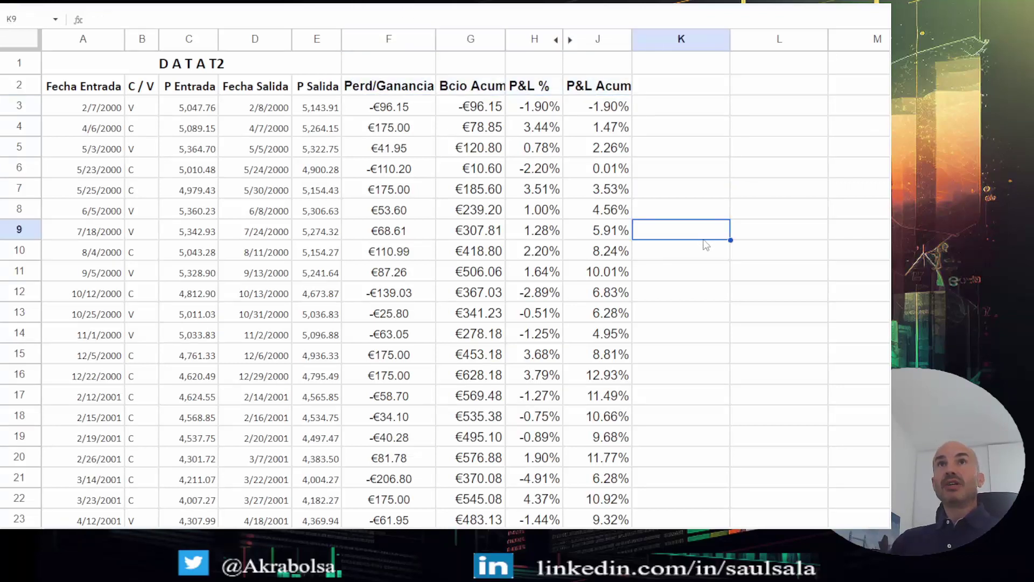
drag(632, 40, 636, 40)
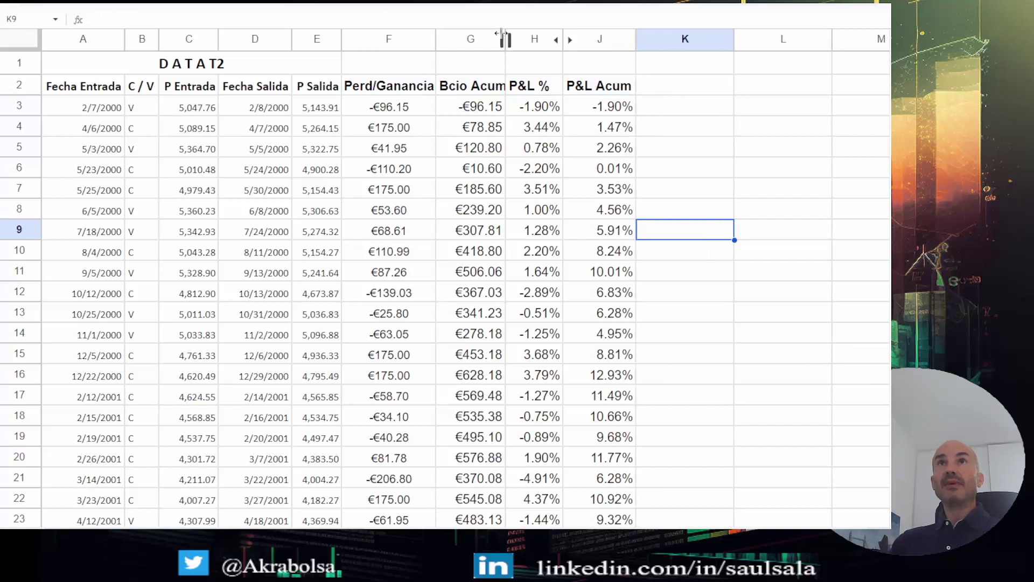
drag(505, 39, 511, 38)
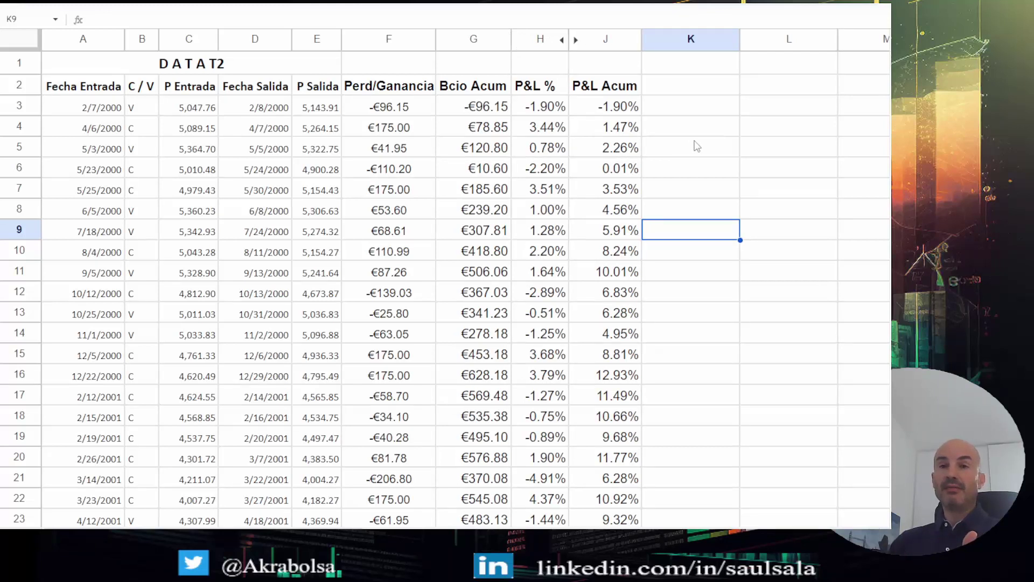
Examine the accumulated profit in column G against the entry prices in column C for the early trades
click(476, 112)
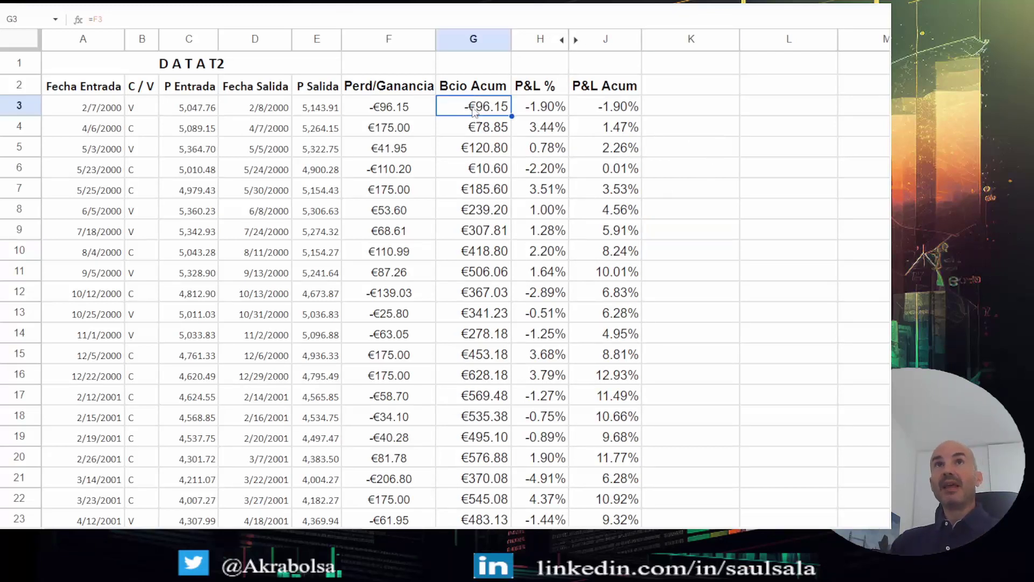
click(452, 86)
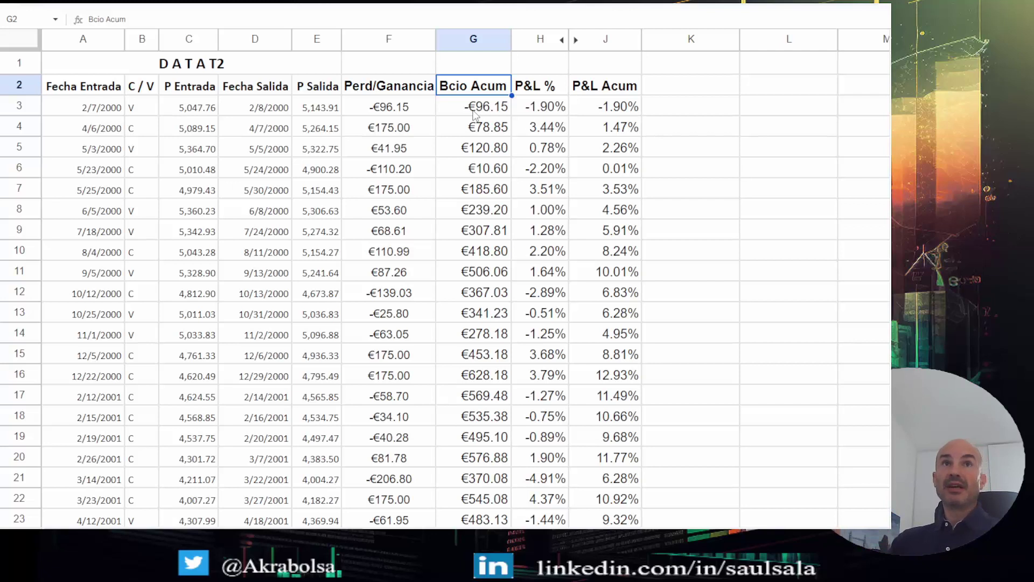
click(194, 319)
click(191, 377)
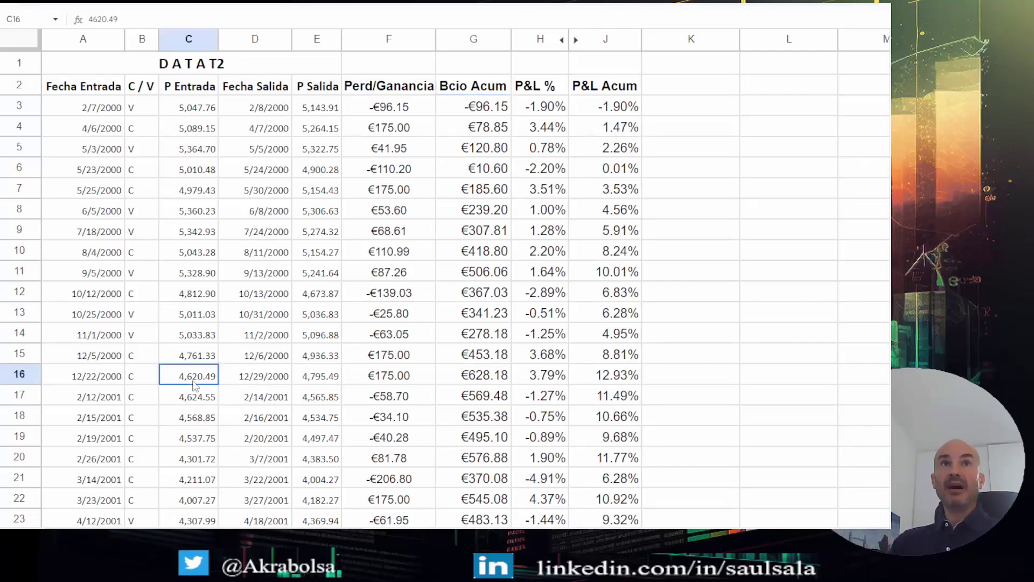
click(191, 436)
click(189, 258)
click(191, 353)
click(193, 417)
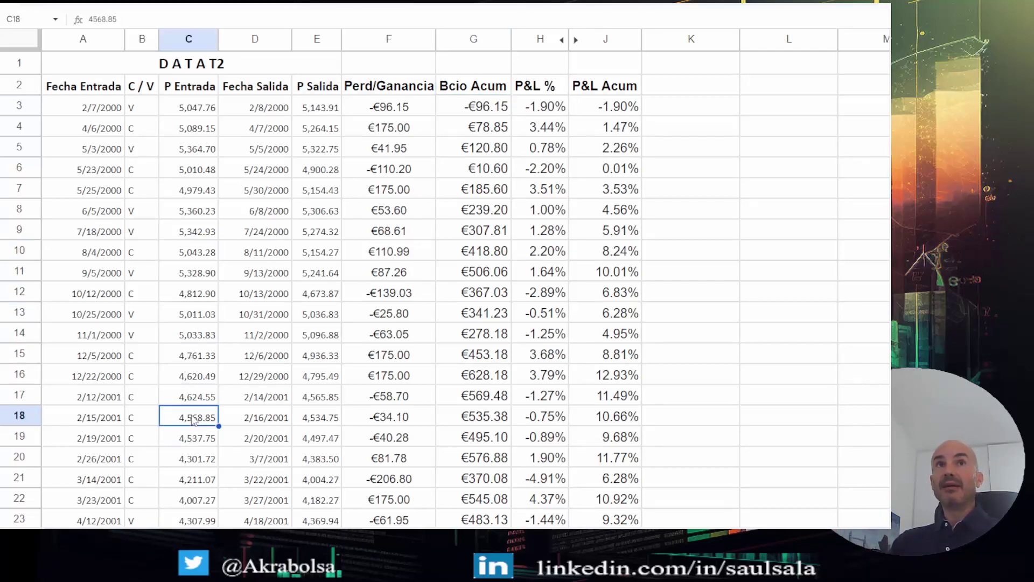
click(198, 315)
click(200, 375)
click(201, 295)
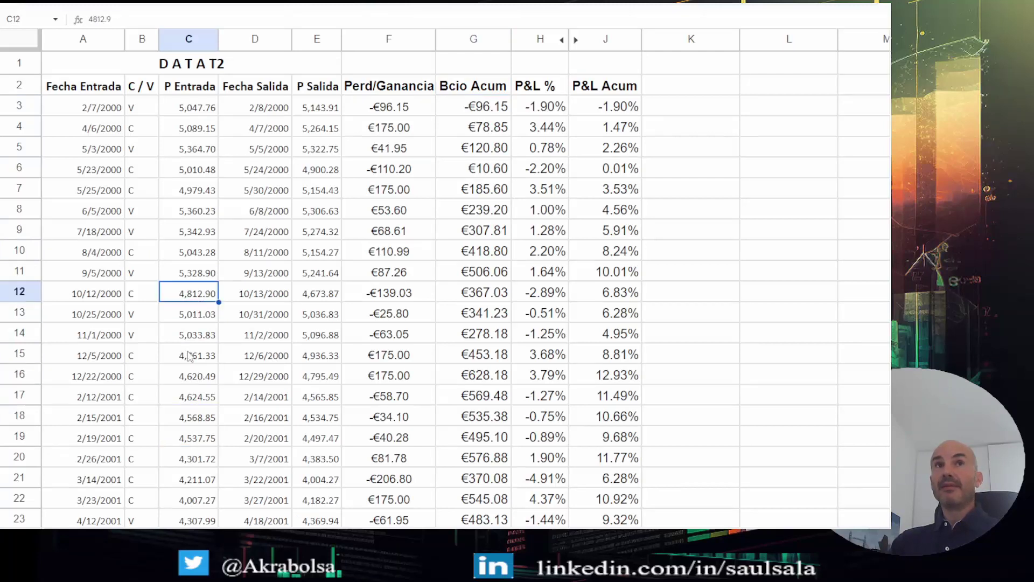
click(189, 372)
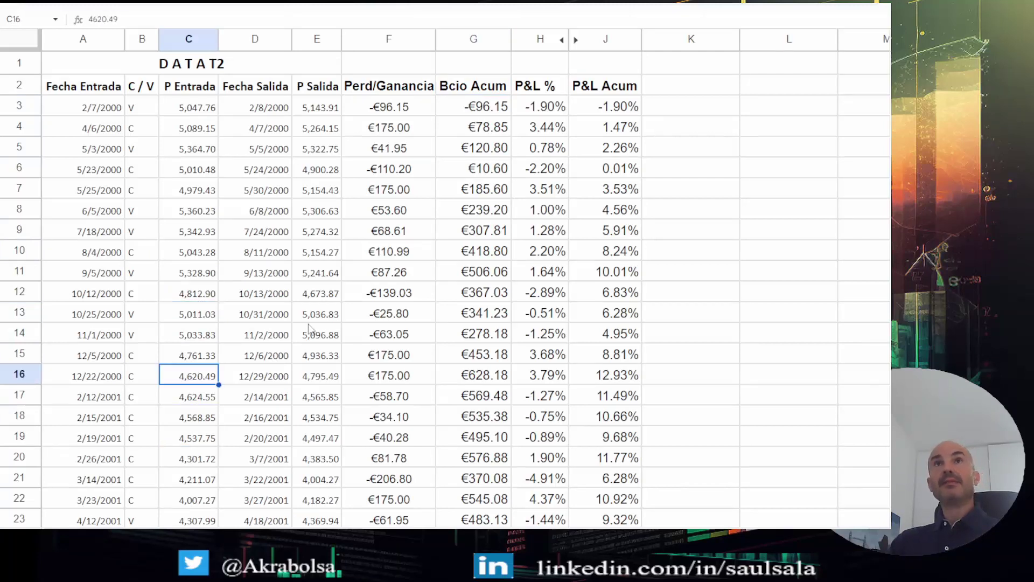
Examine the compounded accumulated percentages in column J for the early trades, and check the column's header
click(624, 127)
click(610, 247)
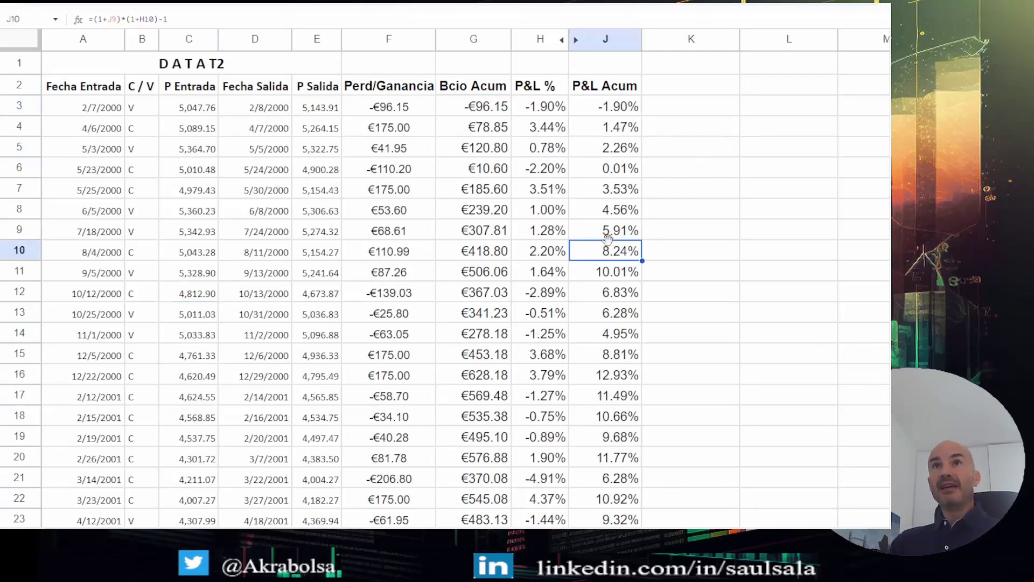
click(615, 316)
click(605, 380)
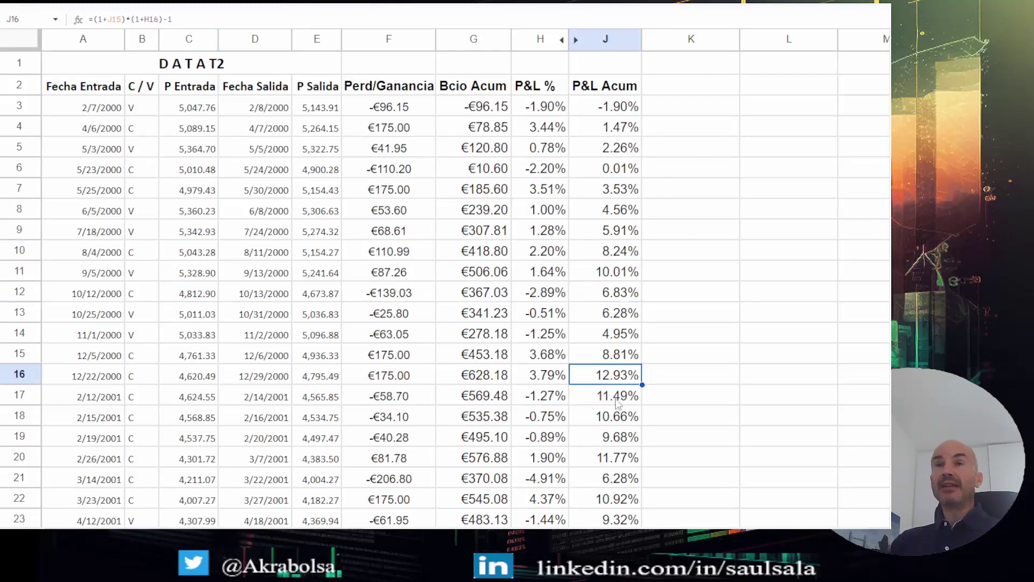
click(619, 398)
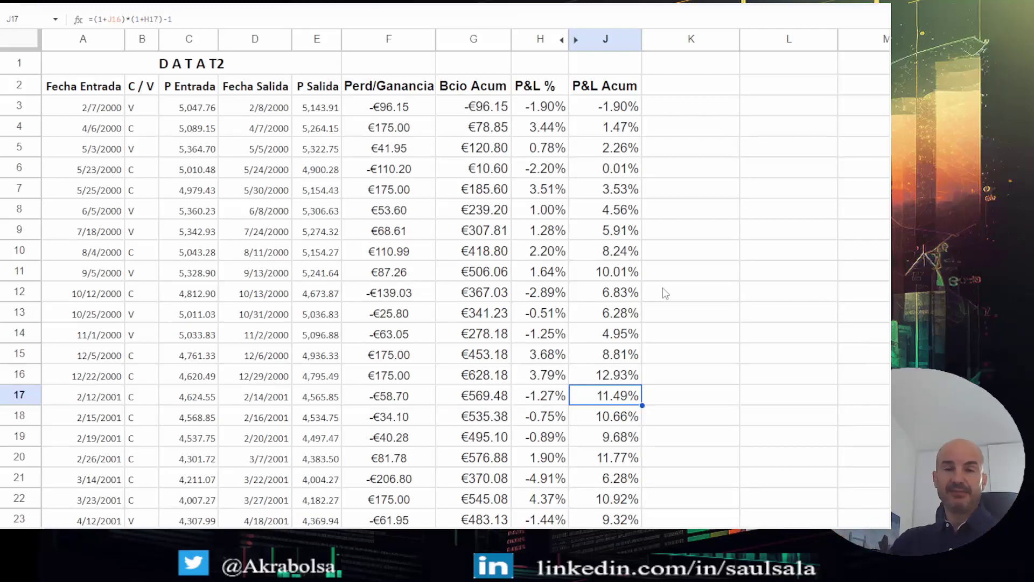
click(682, 111)
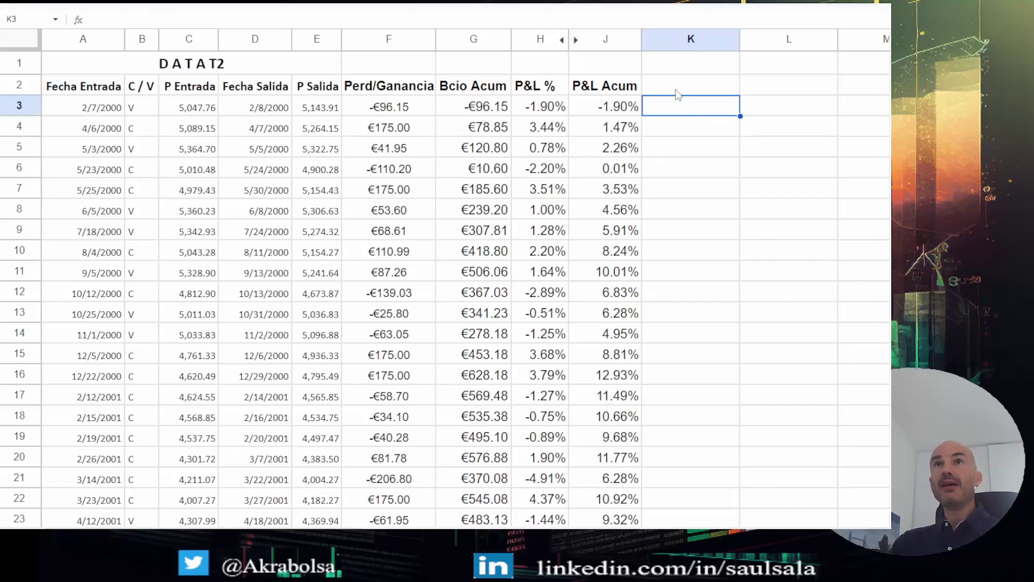
click(606, 91)
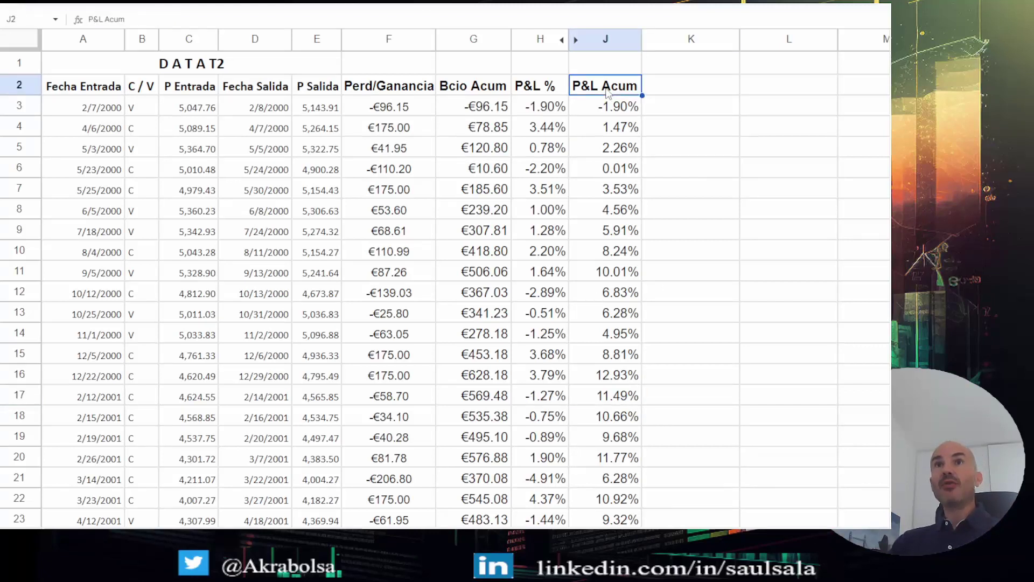
Insert a line chart of the compounded P&L Acum column J to view the curve, and delete the chart
click(608, 38)
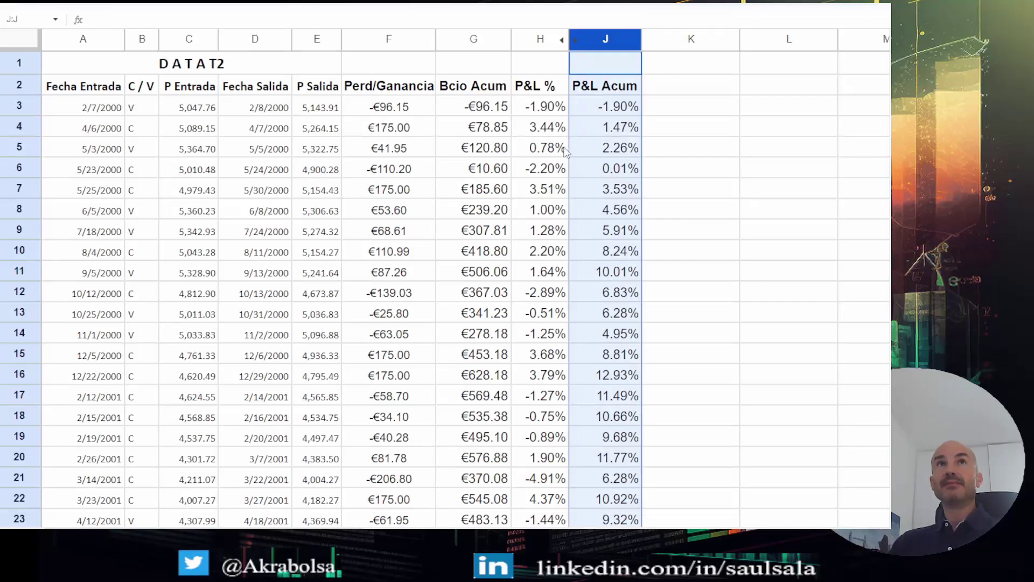
key(alt+i)
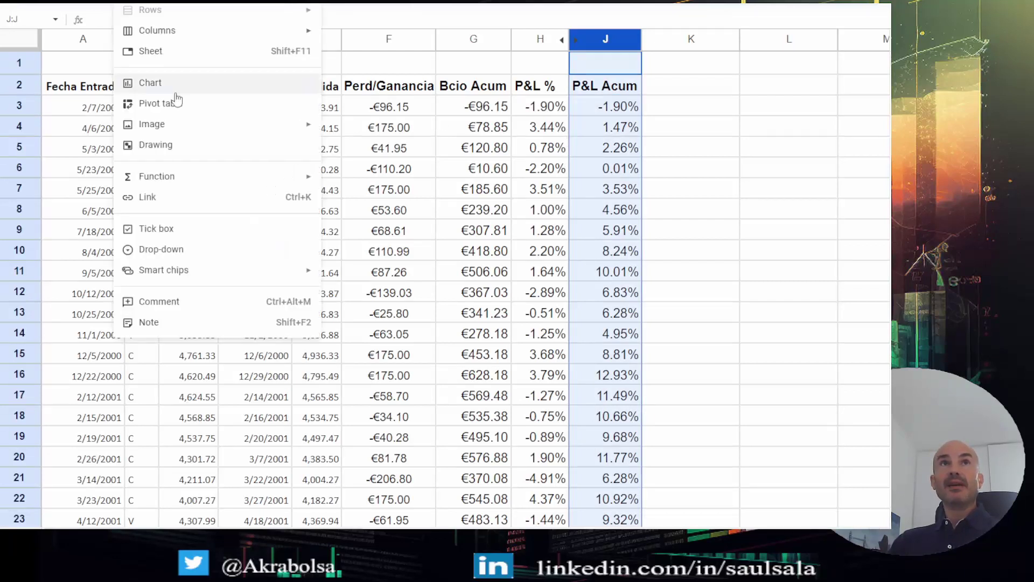
click(161, 85)
key(Escape)
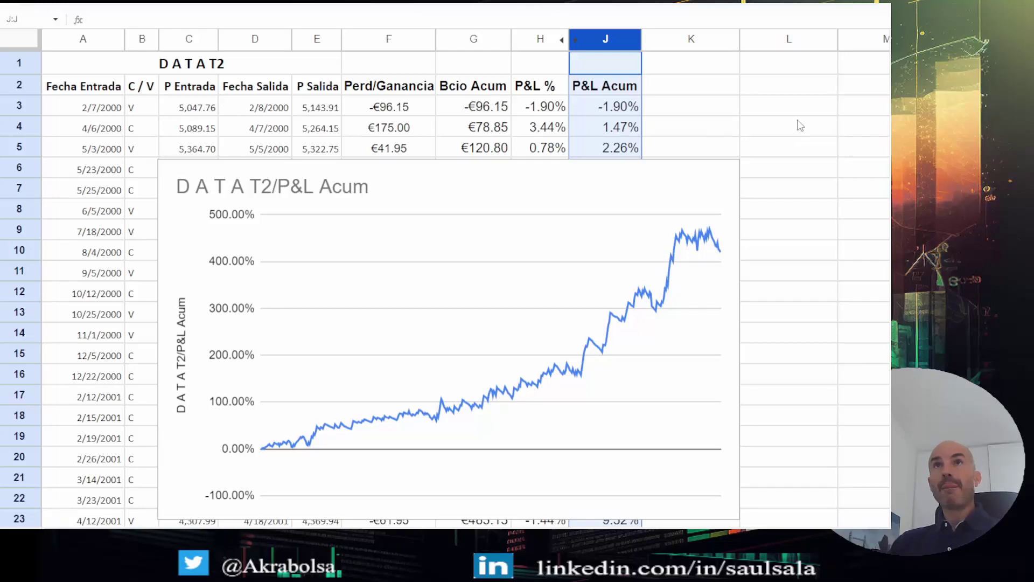
click(583, 179)
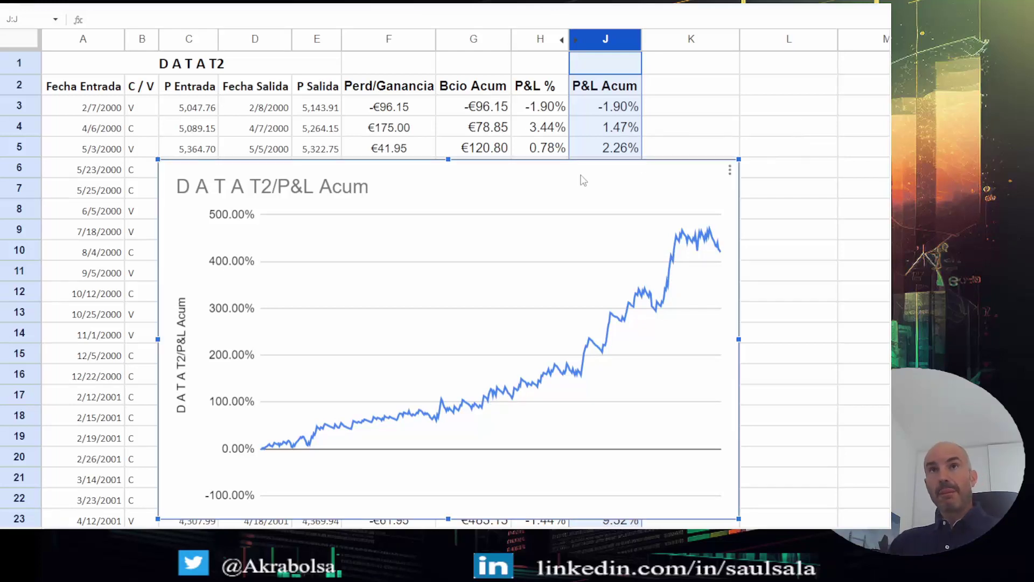
key(Delete)
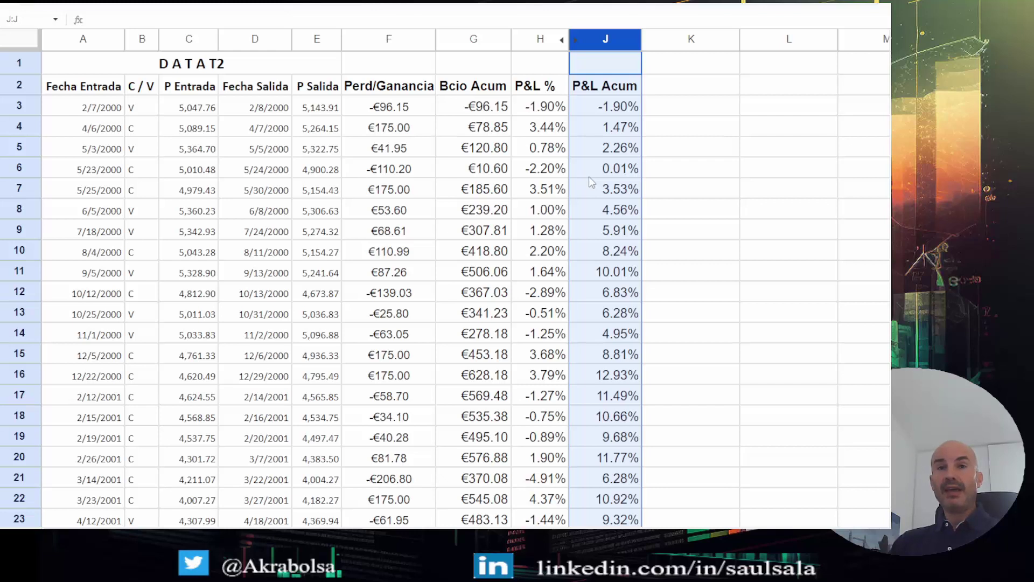
click(710, 156)
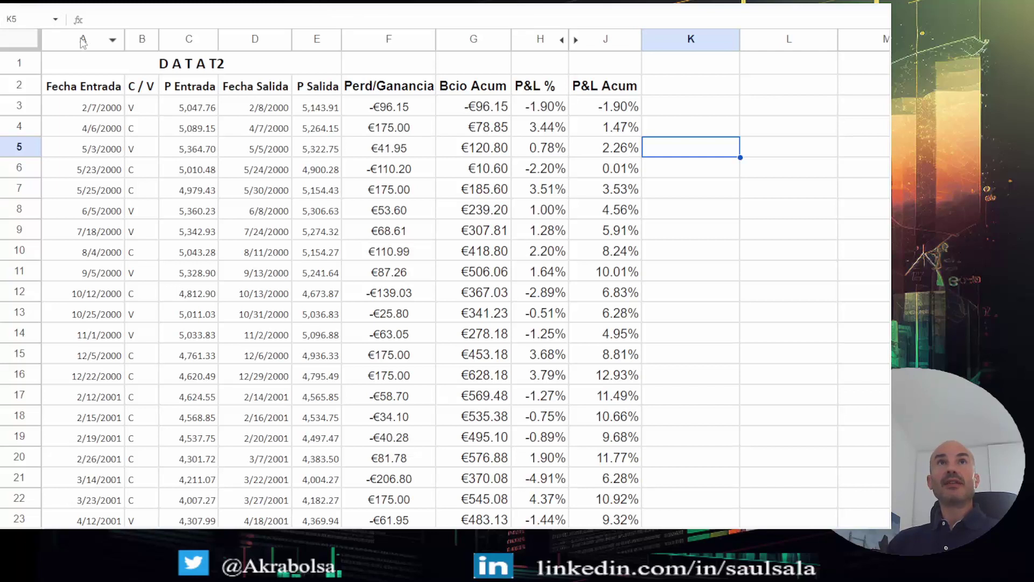
Enter the label "Ganancia Media=" in L3 and fit column L's width to the text
drag(82, 43, 330, 39)
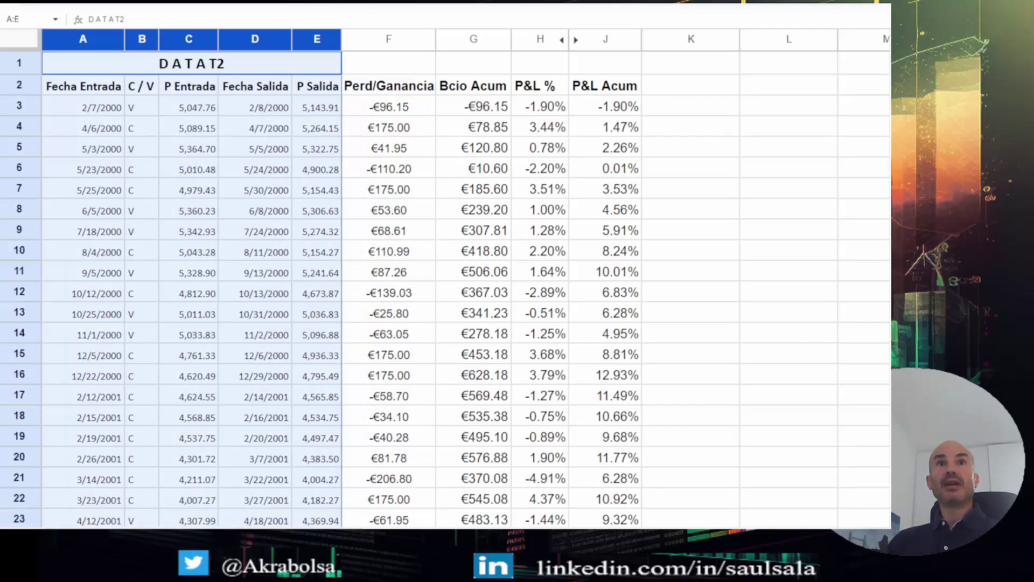
scroll(253, 525, right, 3)
scroll(463, 277, right, 2)
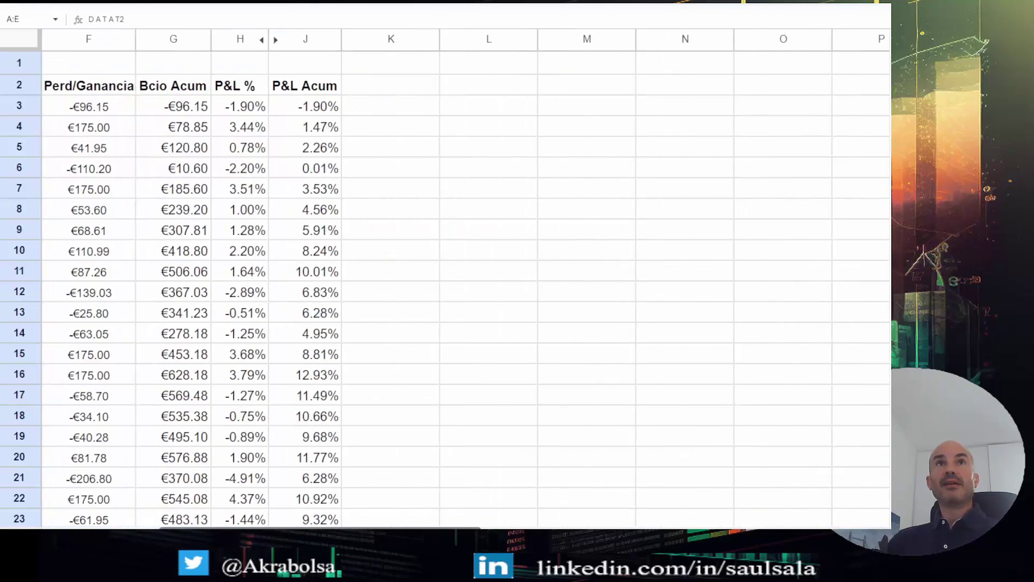
scroll(463, 278, left, 1)
scroll(422, 328, right, 1)
click(462, 106)
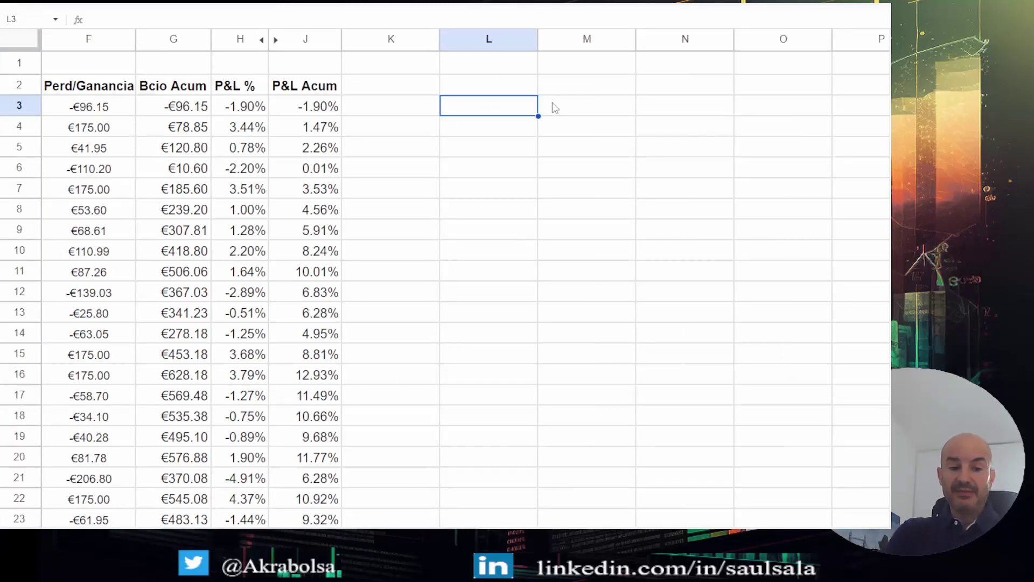
text(Gan)
key(BackSpace)
key(BackSpace)
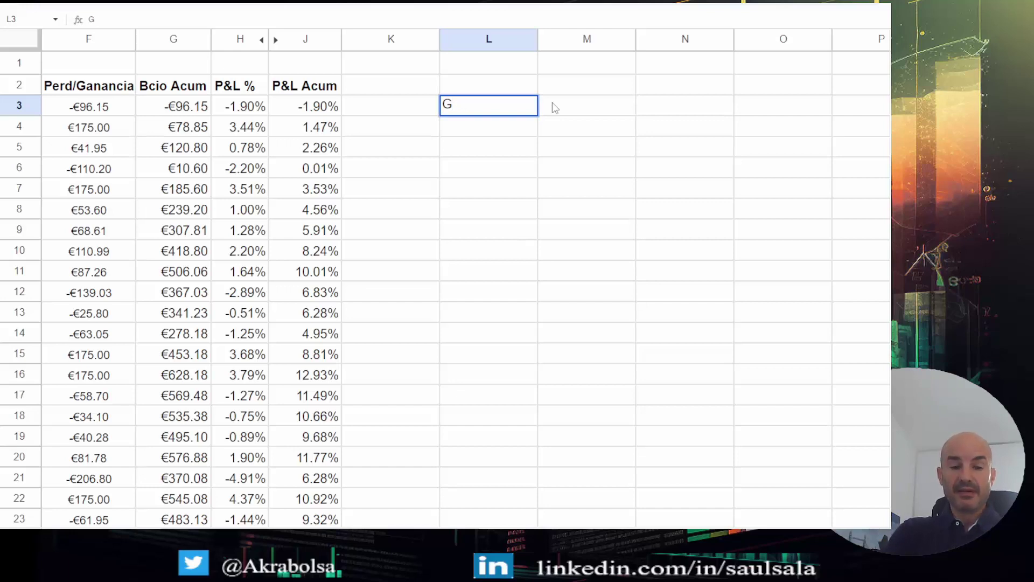
text(Anancioa)
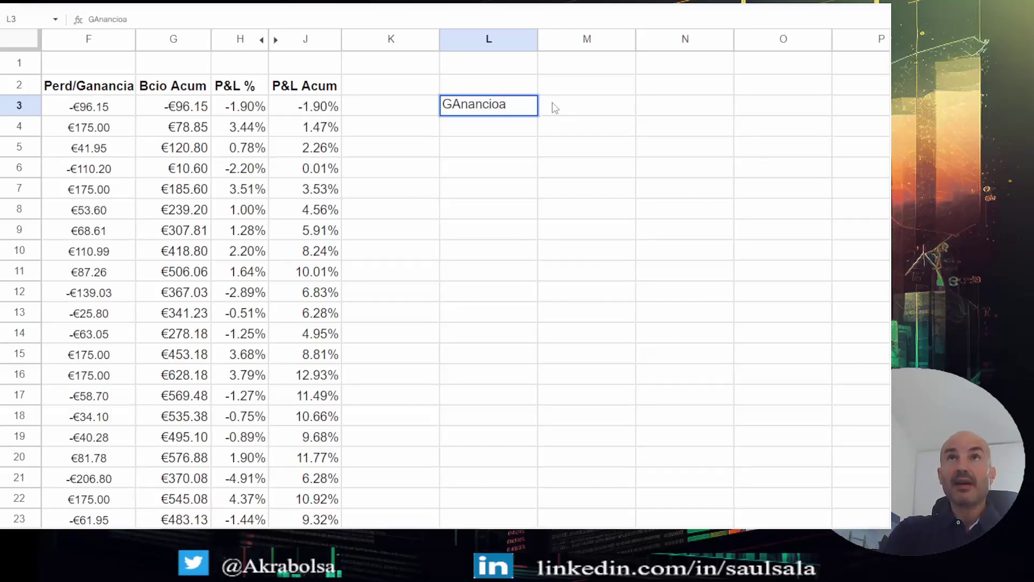
key(BackSpace)
key(BackSpace)
key(BackSpace)
key(BackSpace)
key(BackSpace)
key(BackSpace)
key(BackSpace)
key(BackSpace)
text(a)
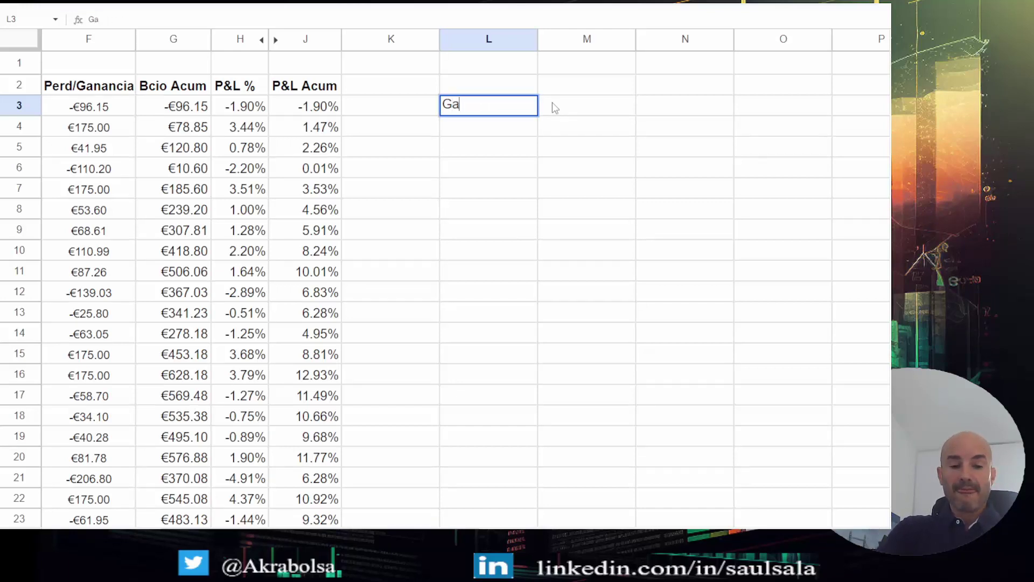
text(nancia Medi)
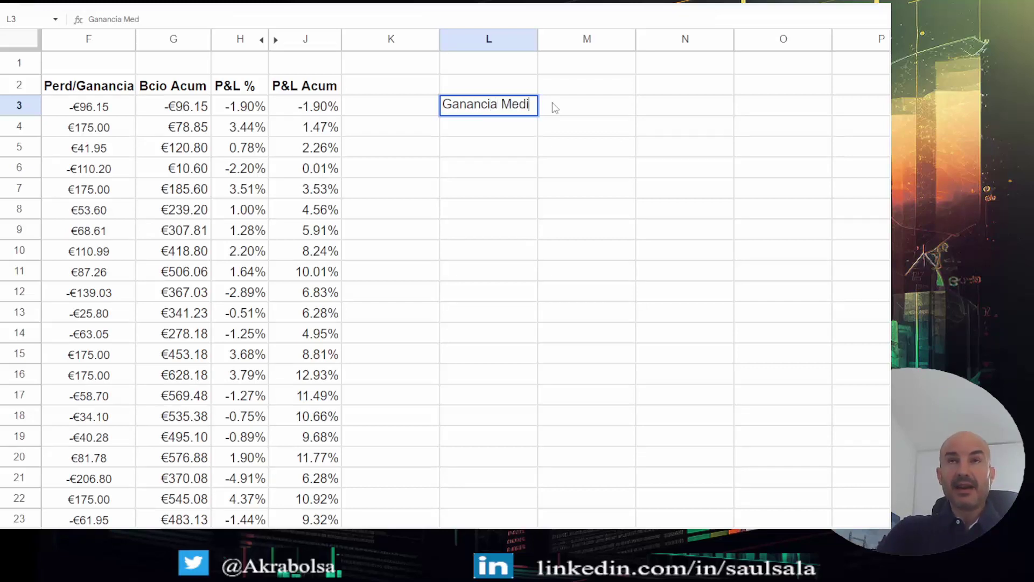
text(a=)
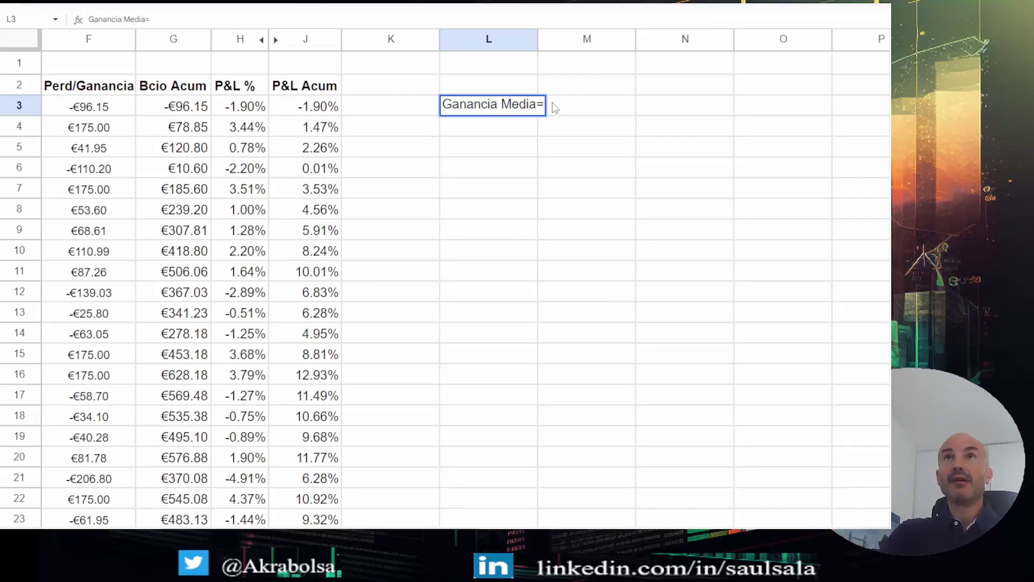
key(Tab)
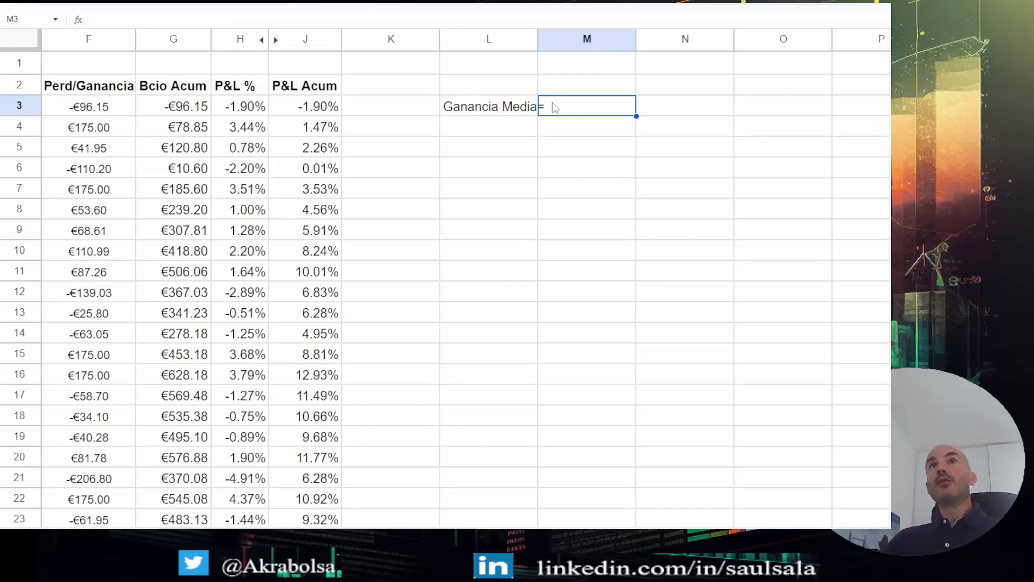
double_click(537, 39)
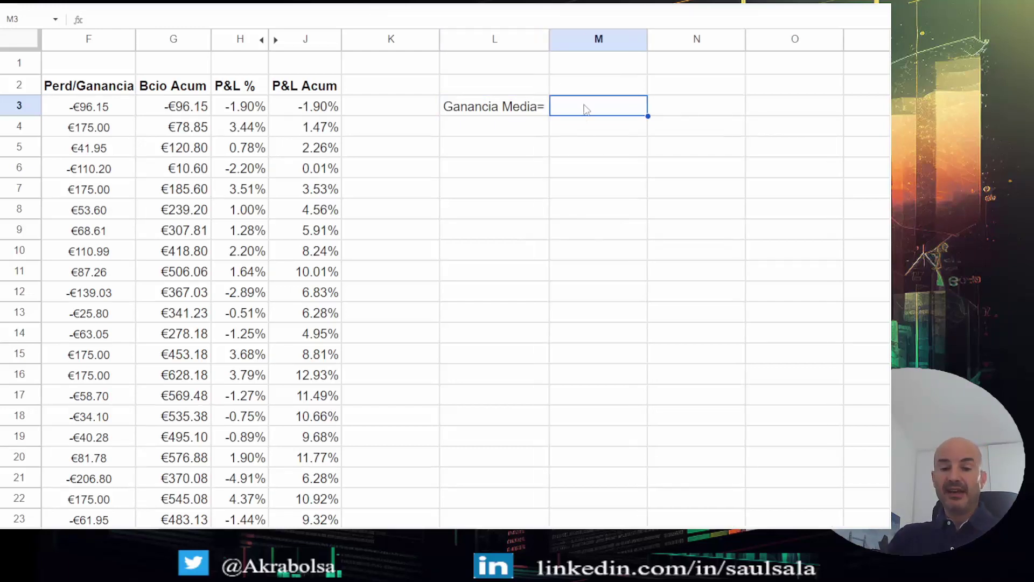
Calculate the average of the whole Perd/Ganancia column in M3 with =AVERAGE(F:F)
text(=)
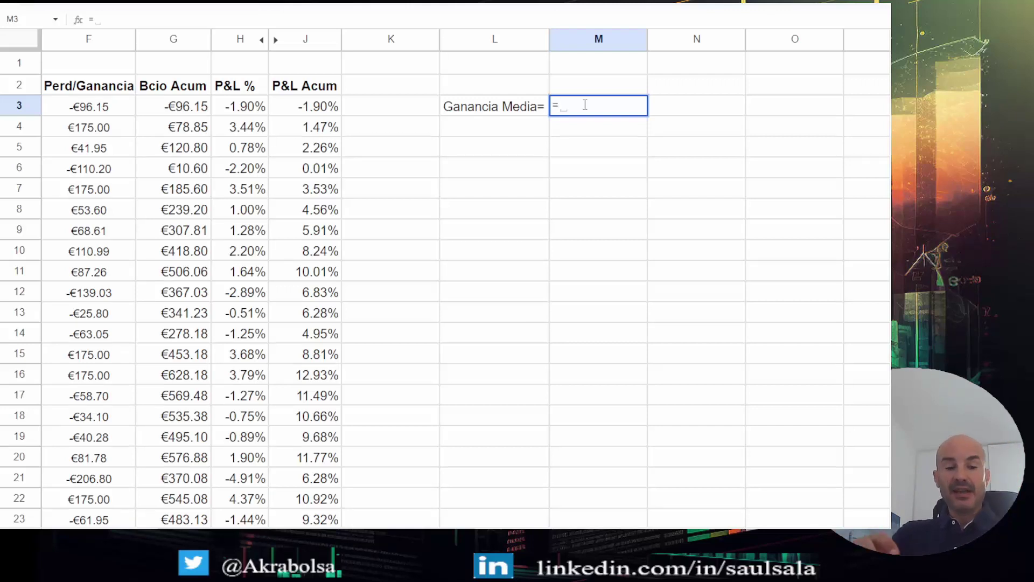
text(averag)
key(Tab)
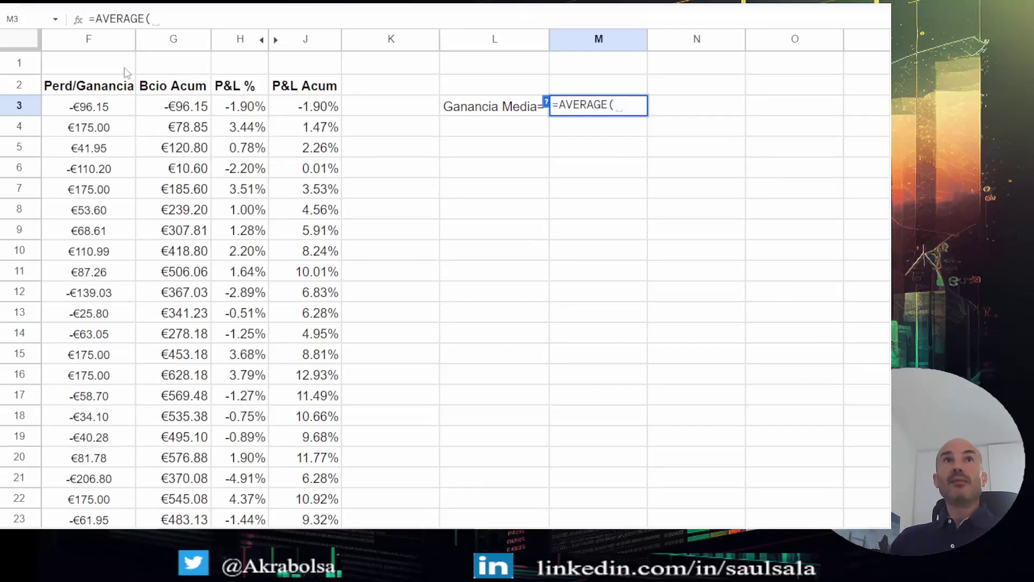
click(89, 39)
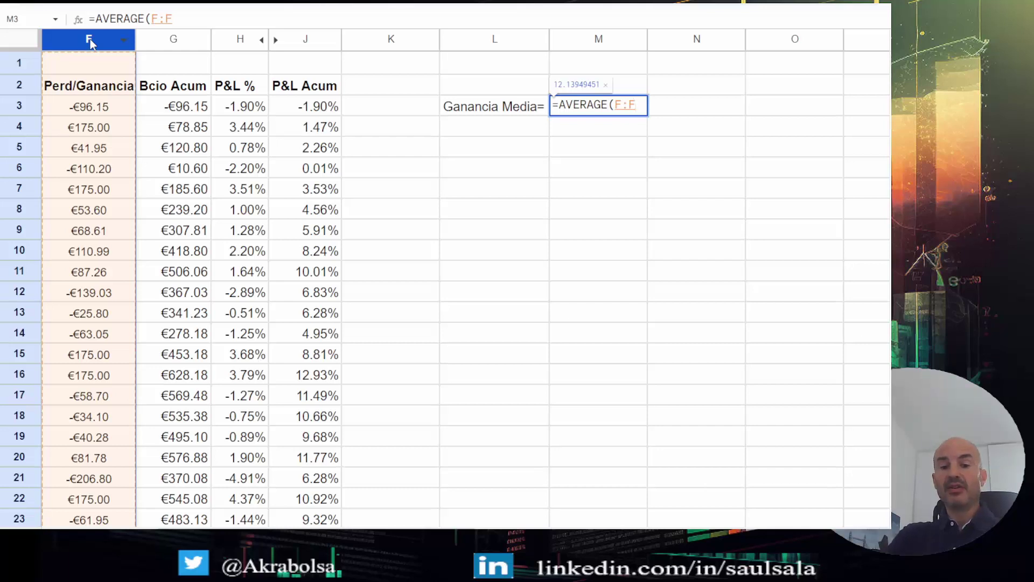
text())
key(Return)
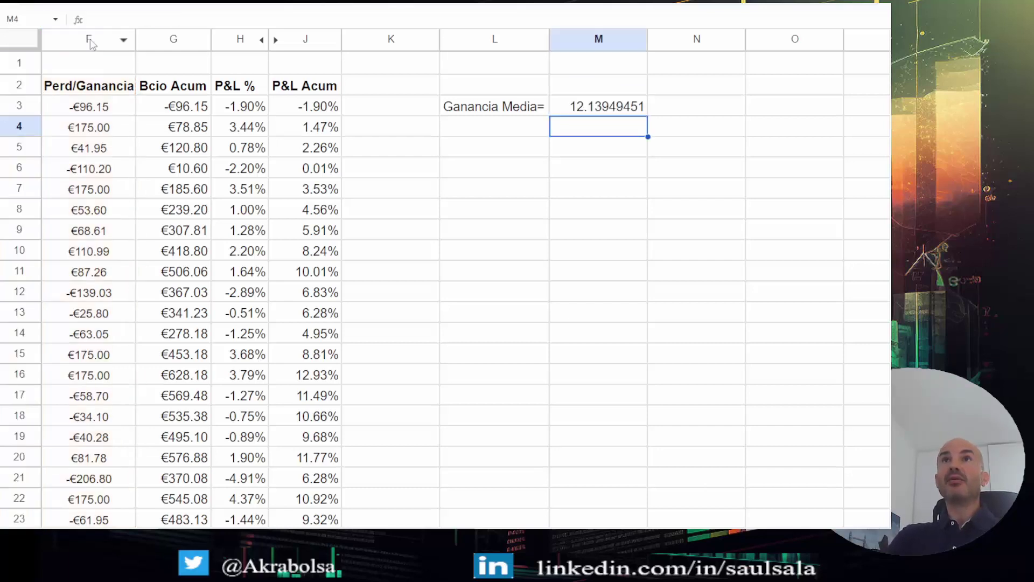
Format the average gain in M3 as Euro currency
click(592, 107)
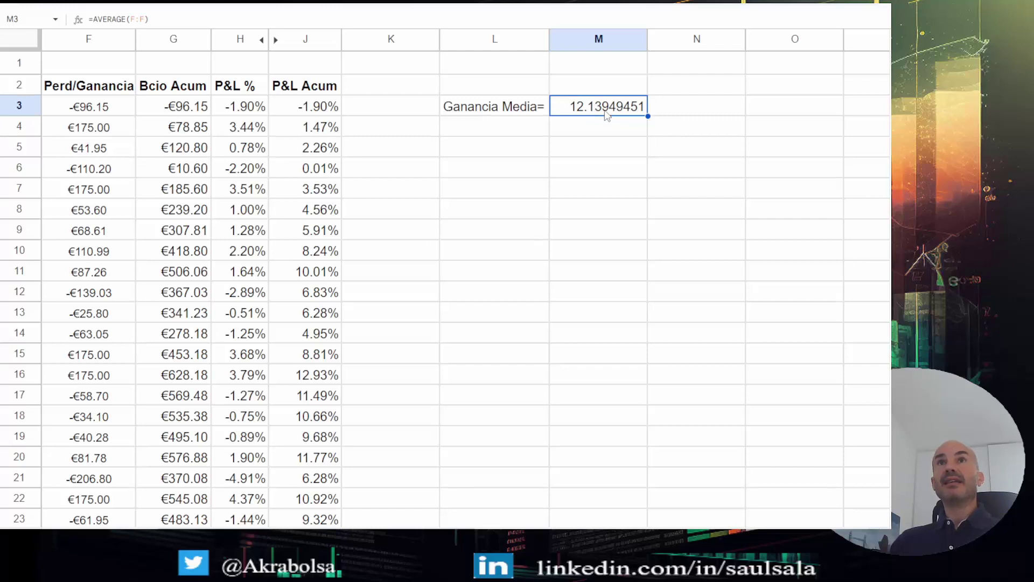
click(254, 4)
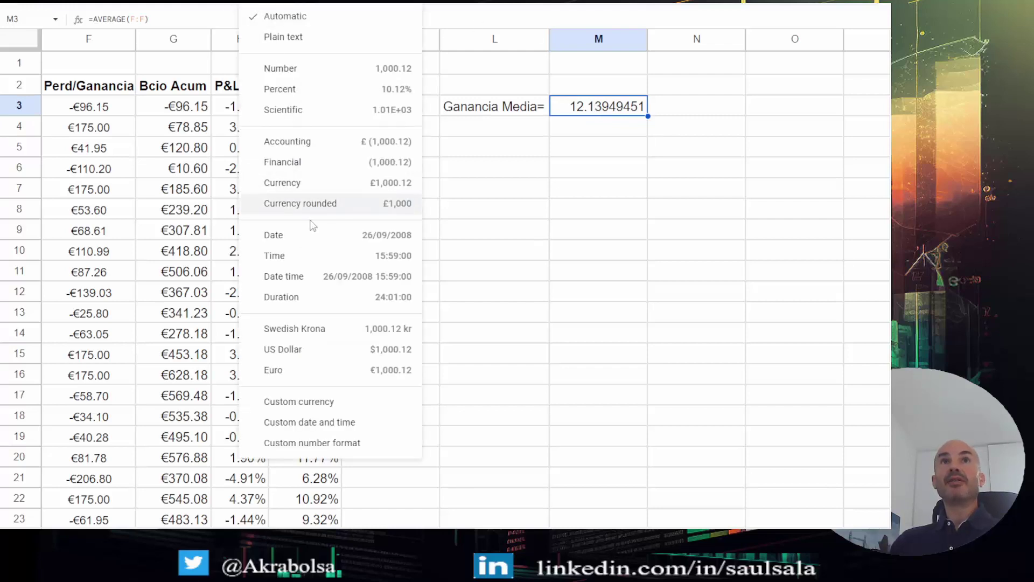
click(301, 370)
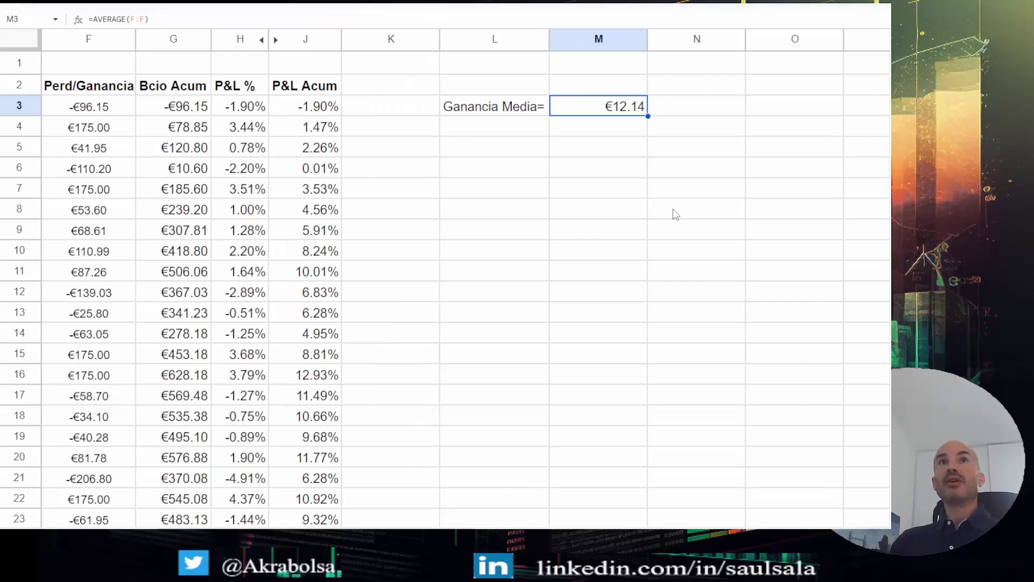
Add the headings "En Euros" in M1 and "En %" in N1 above the summary statistics
click(608, 67)
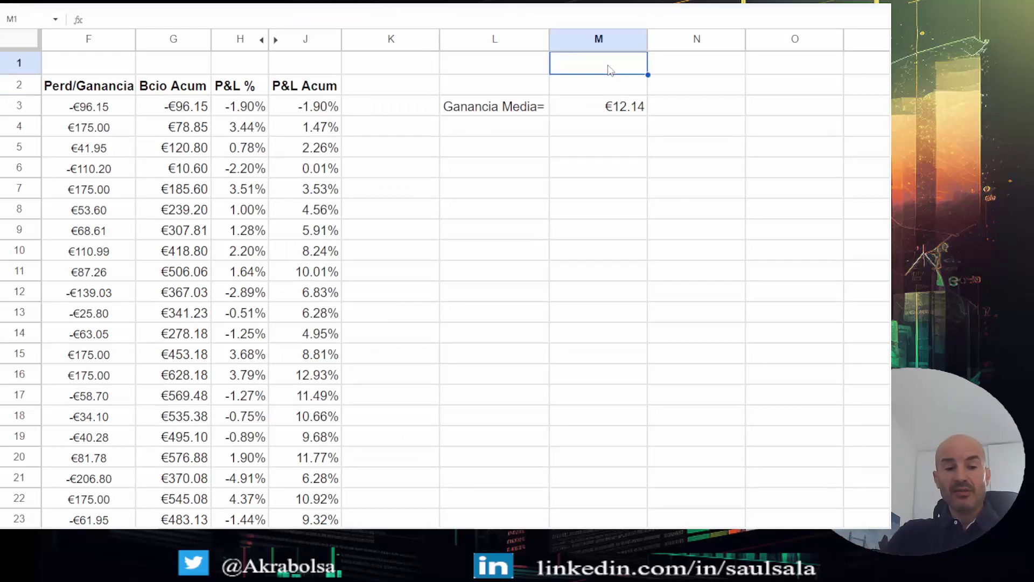
text(Enru)
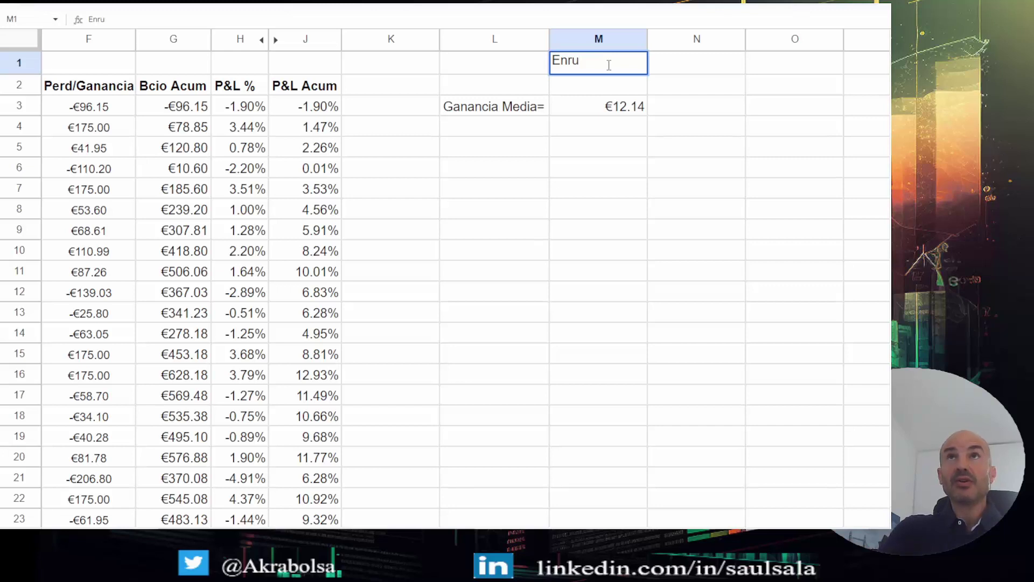
key(BackSpace)
key(BackSpace)
text(Eur)
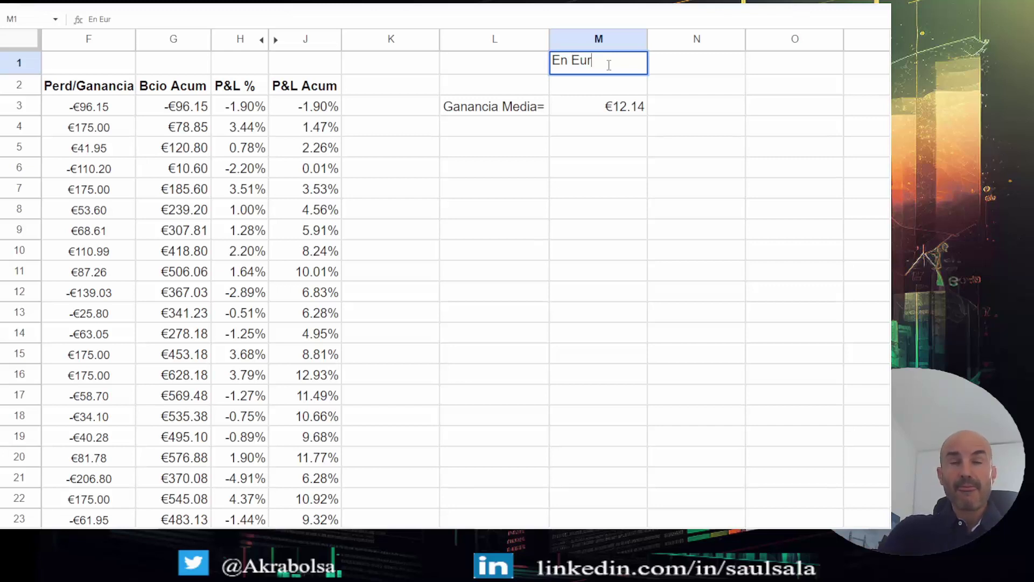
text(os)
key(Tab)
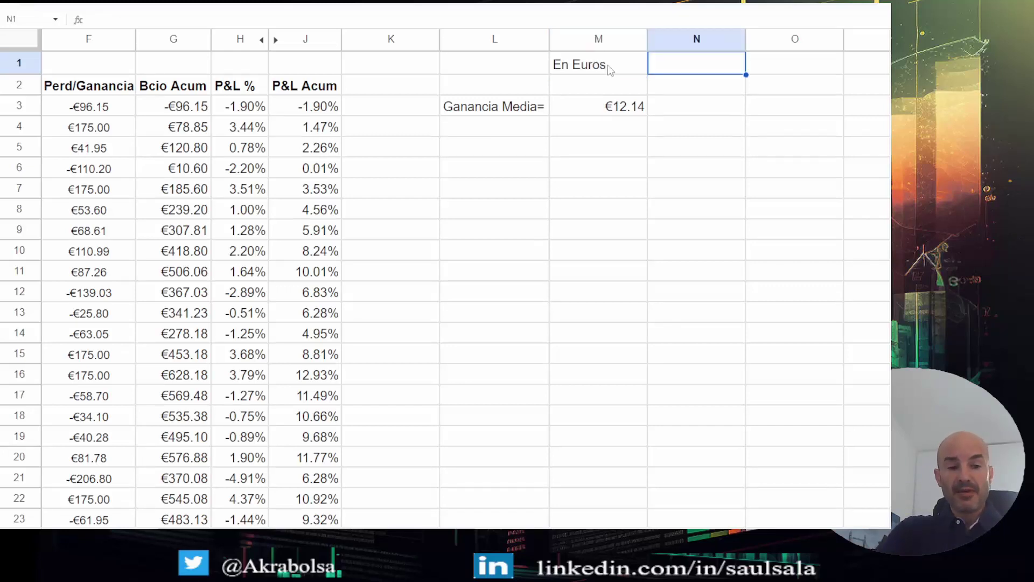
text(En %)
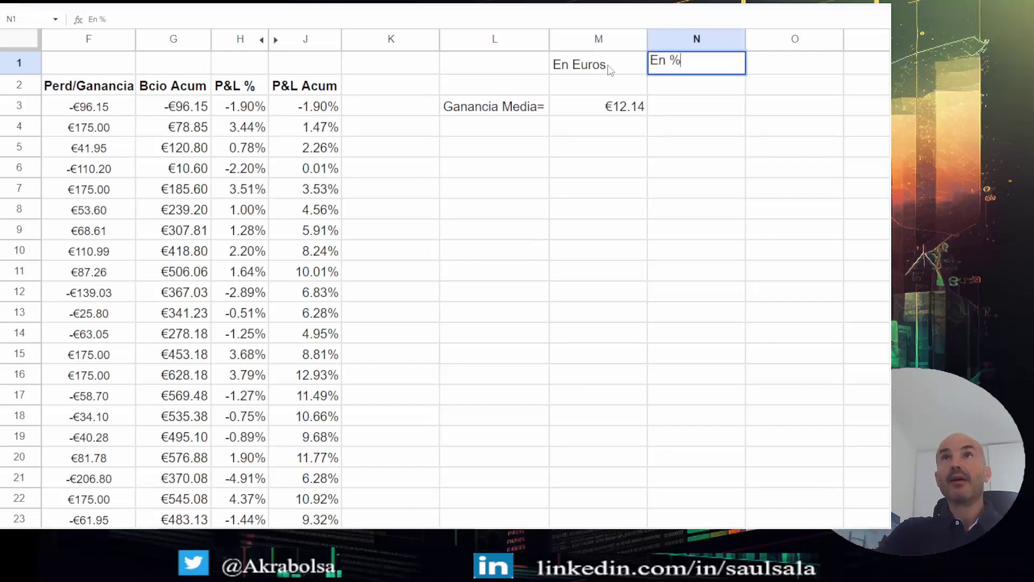
key(Return)
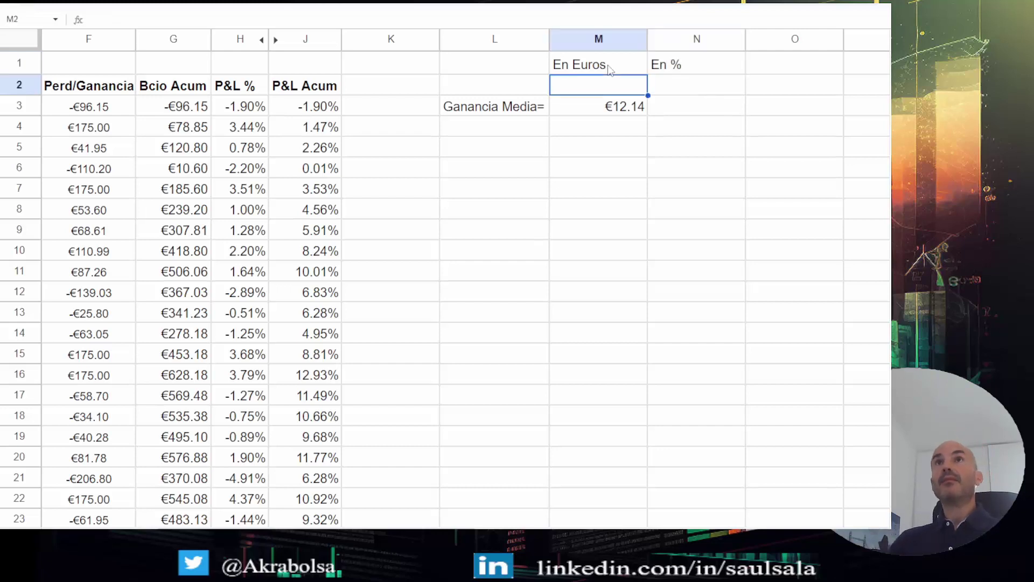
Fill the average formula from M3 across into N3 under the percentage heading
click(681, 106)
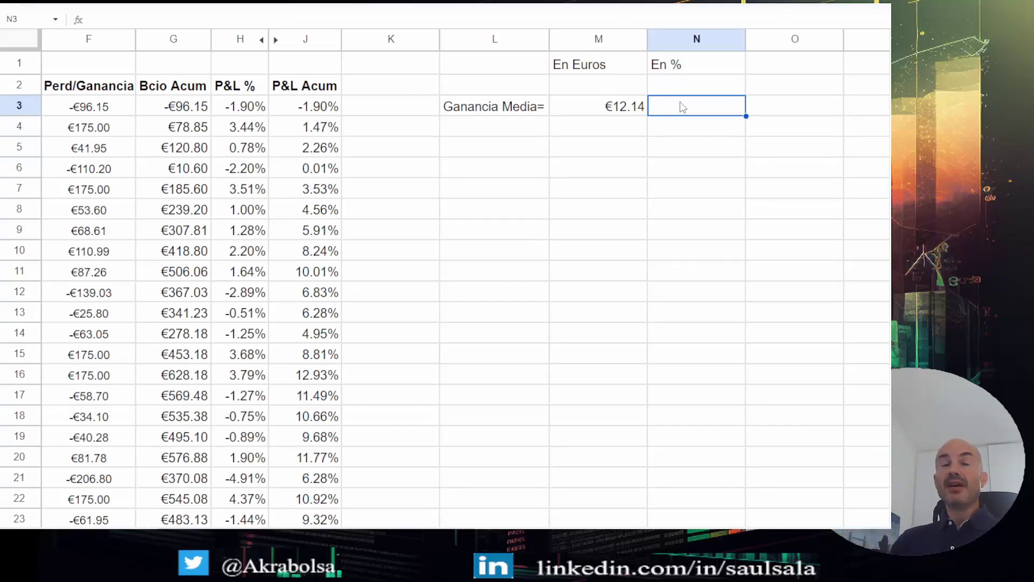
click(619, 114)
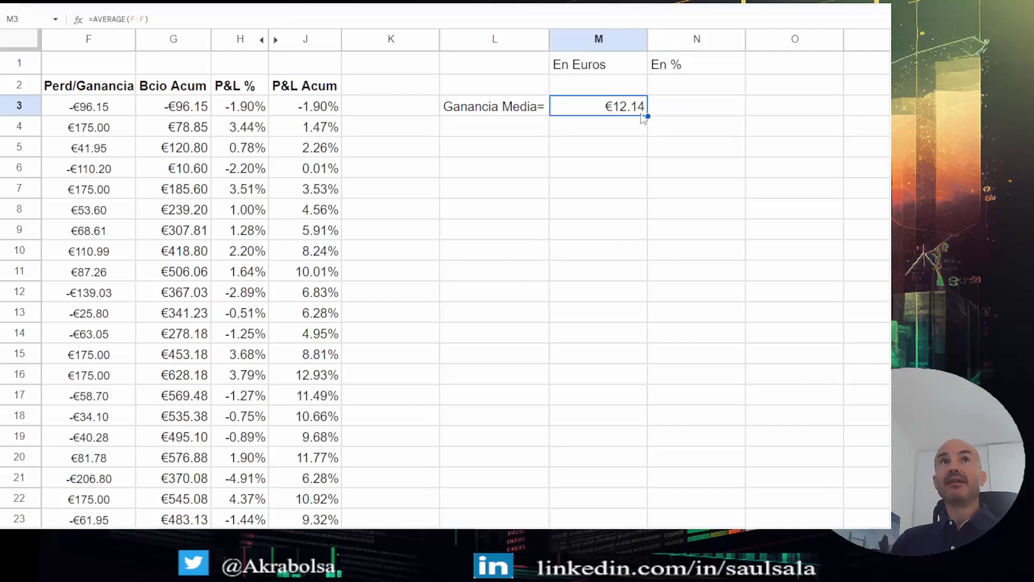
drag(648, 114, 673, 111)
click(673, 110)
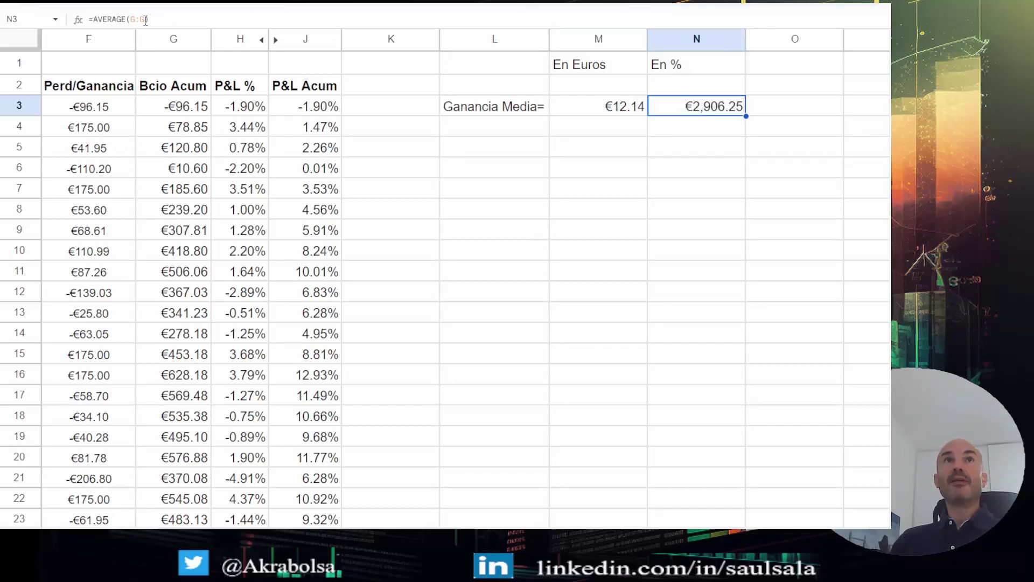
Change the formula in N3 to average the P&L % column, =AVERAGE(H:H)
drag(145, 20, 134, 21)
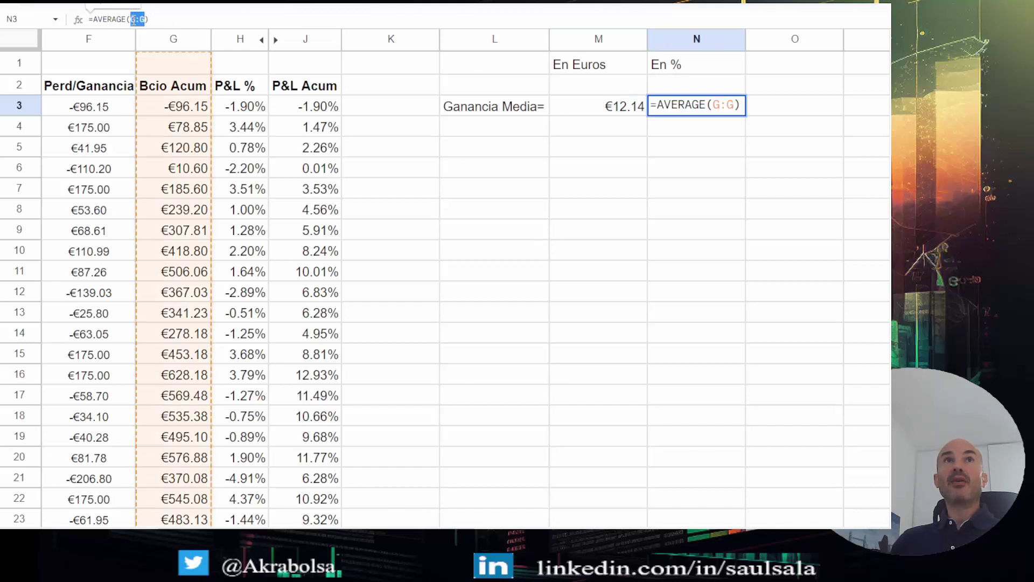
click(237, 40)
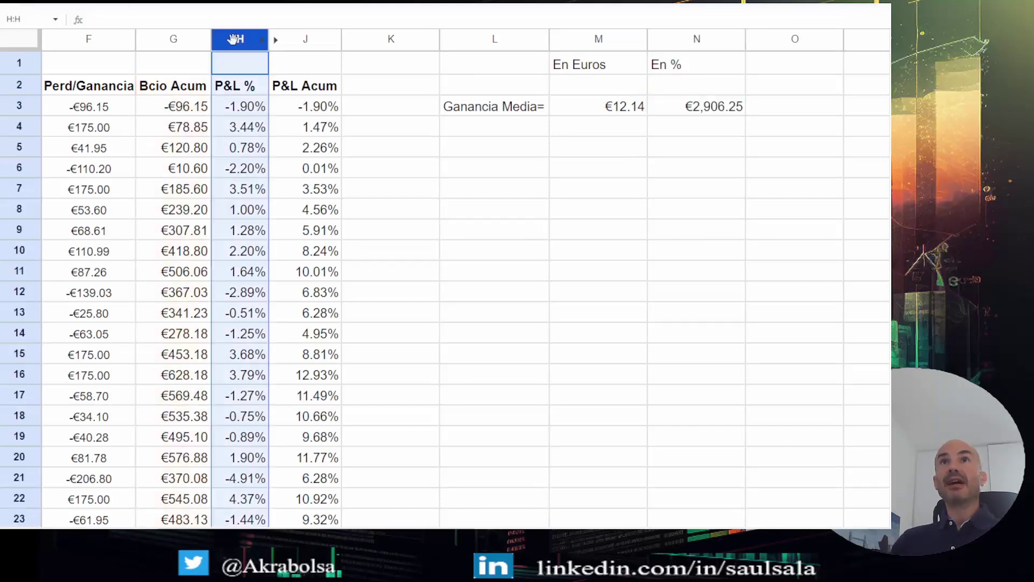
click(696, 108)
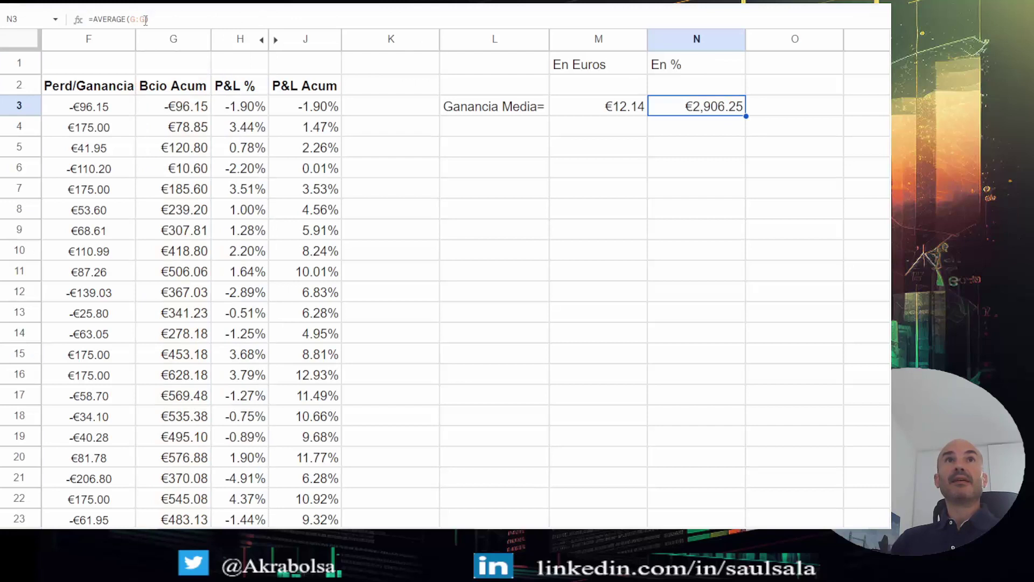
drag(145, 18, 132, 19)
key(BackSpace)
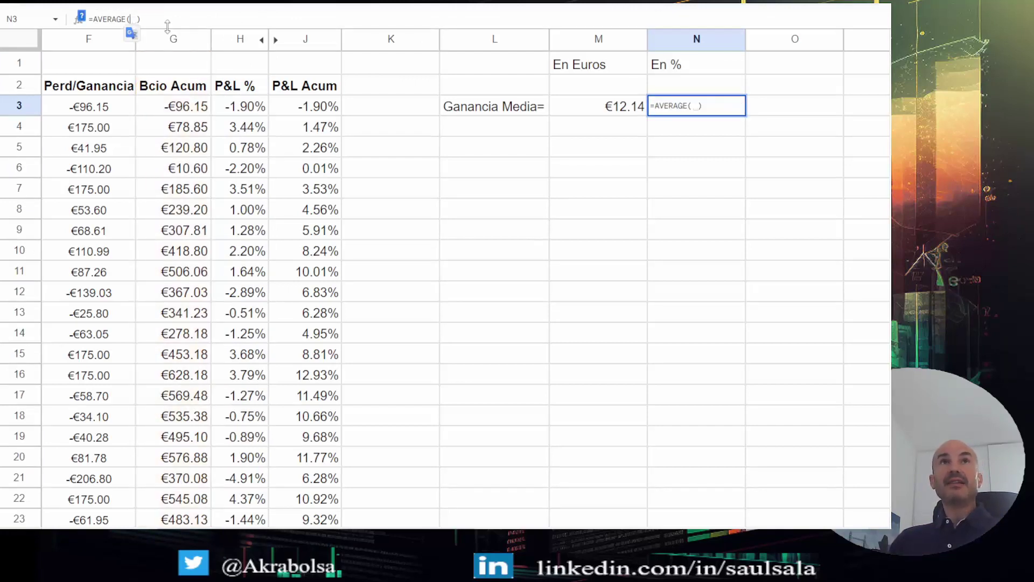
click(240, 39)
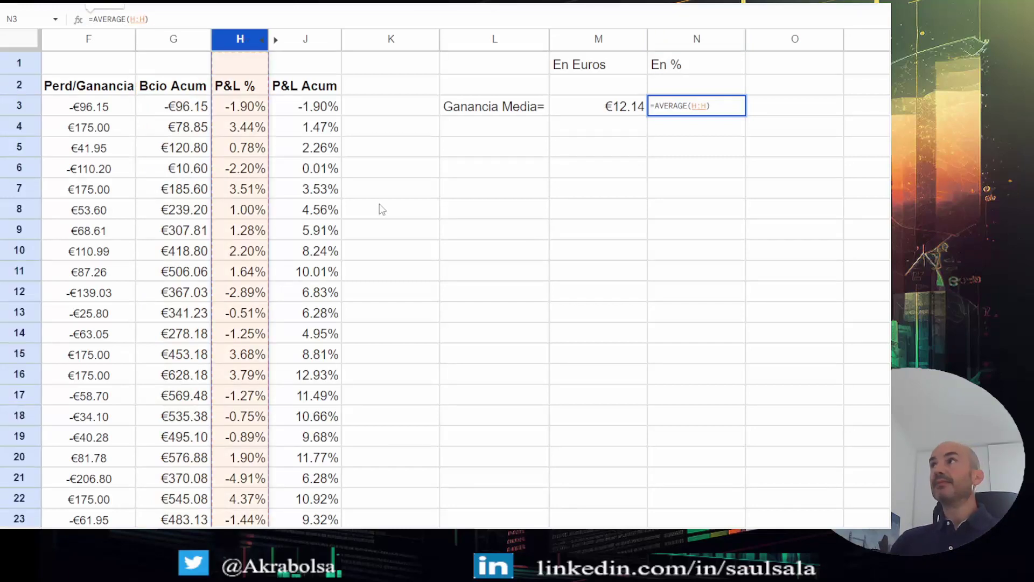
key(Return)
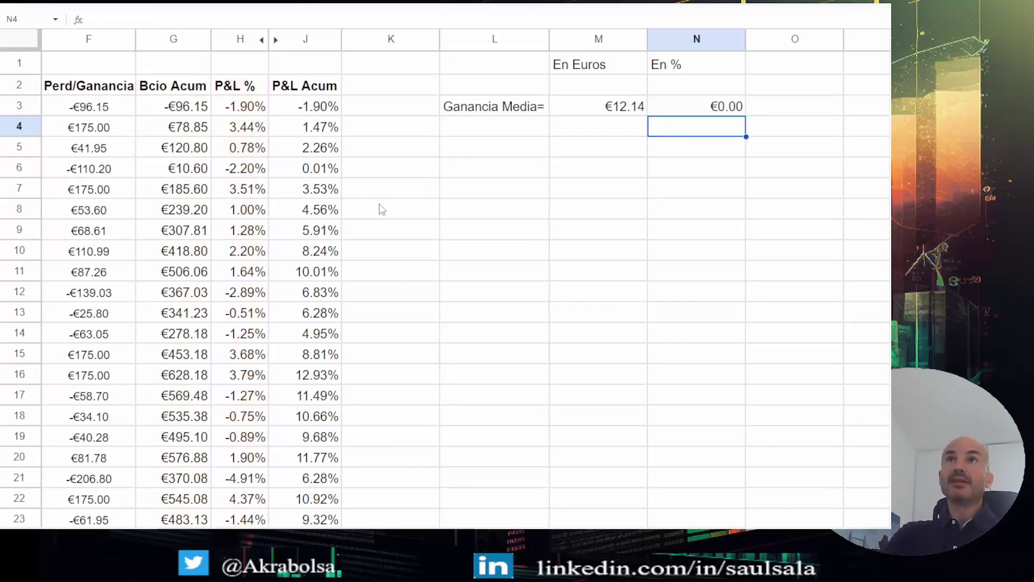
Format the average gain in N3 as a percentage
click(679, 110)
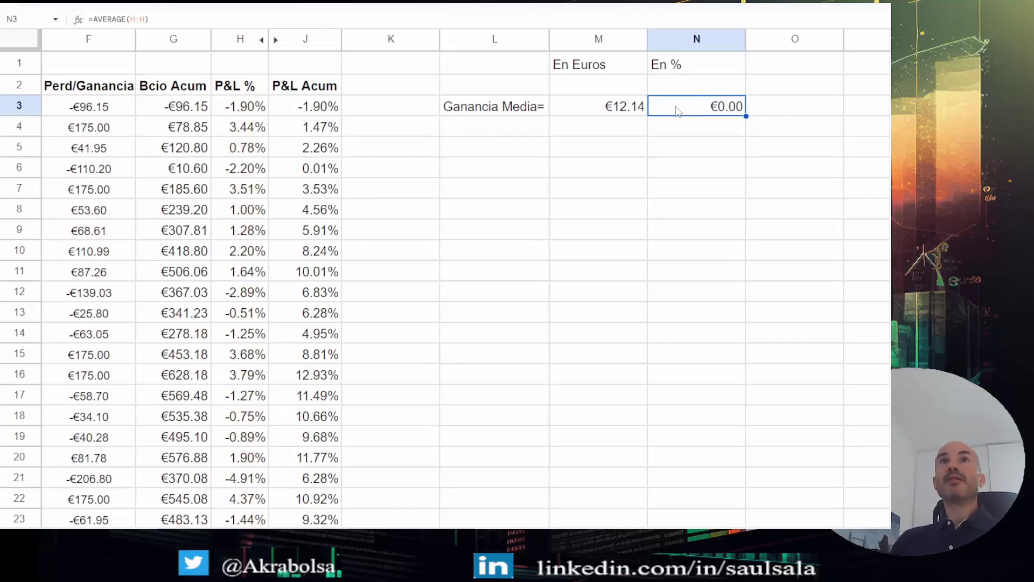
click(254, 6)
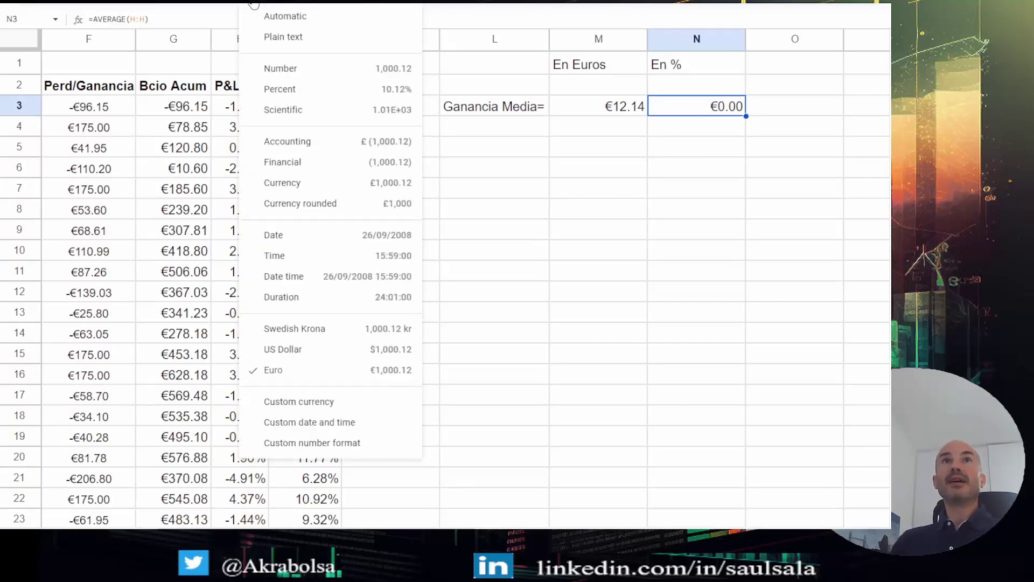
click(308, 89)
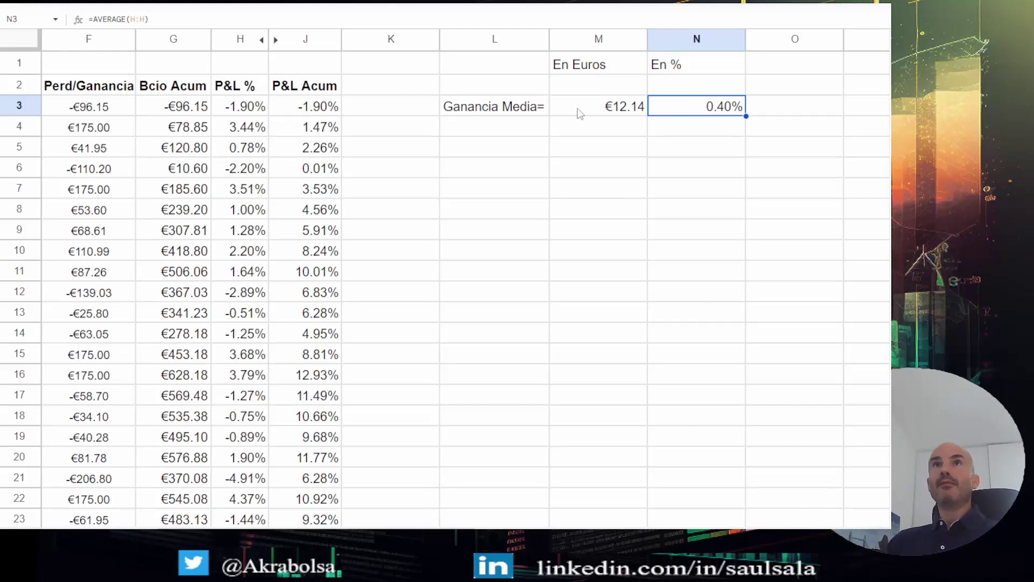
click(494, 132)
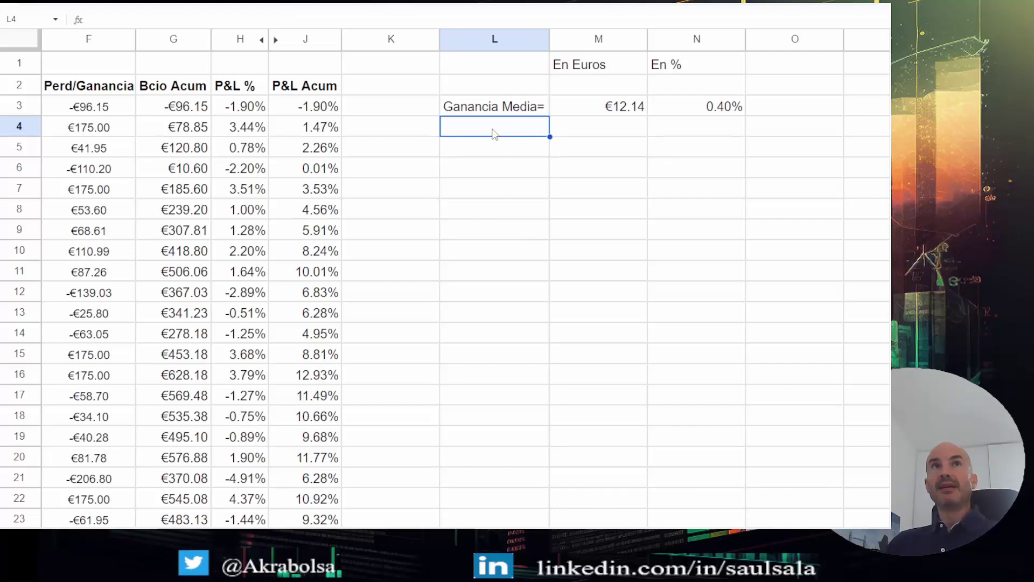
click(495, 113)
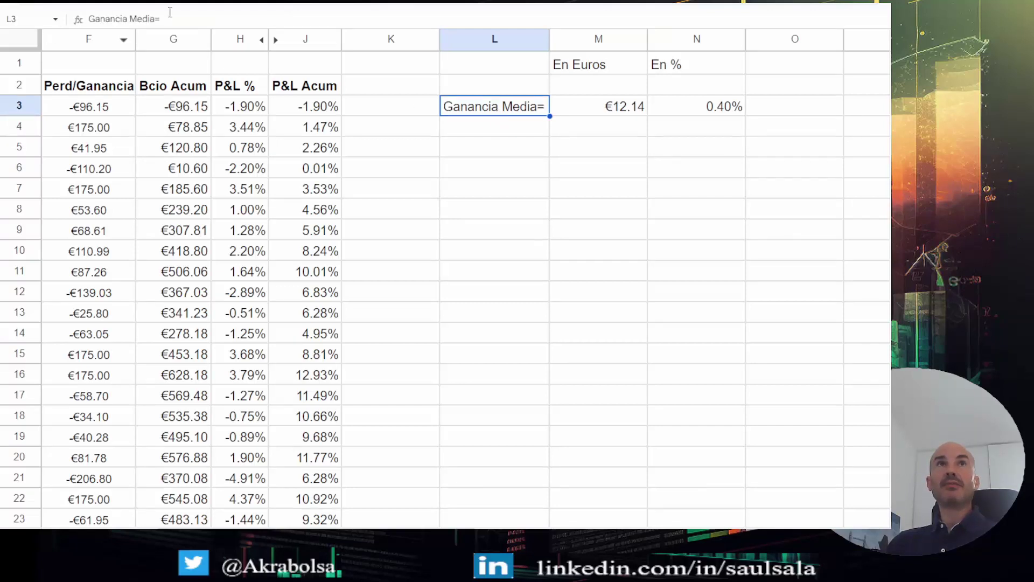
click(155, 18)
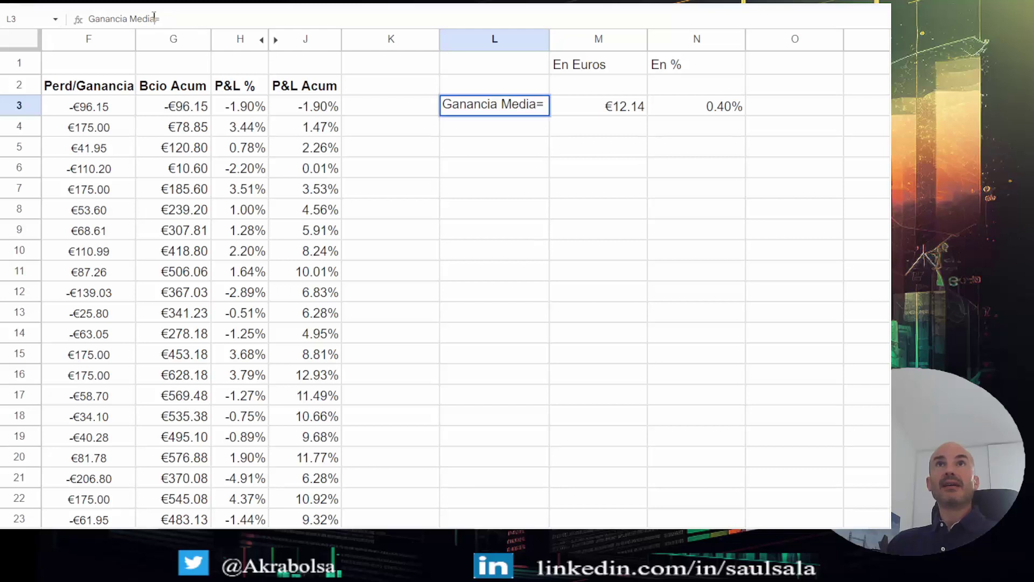
Add the label "P&L Medio + =" in L4 below the average gain label
click(491, 128)
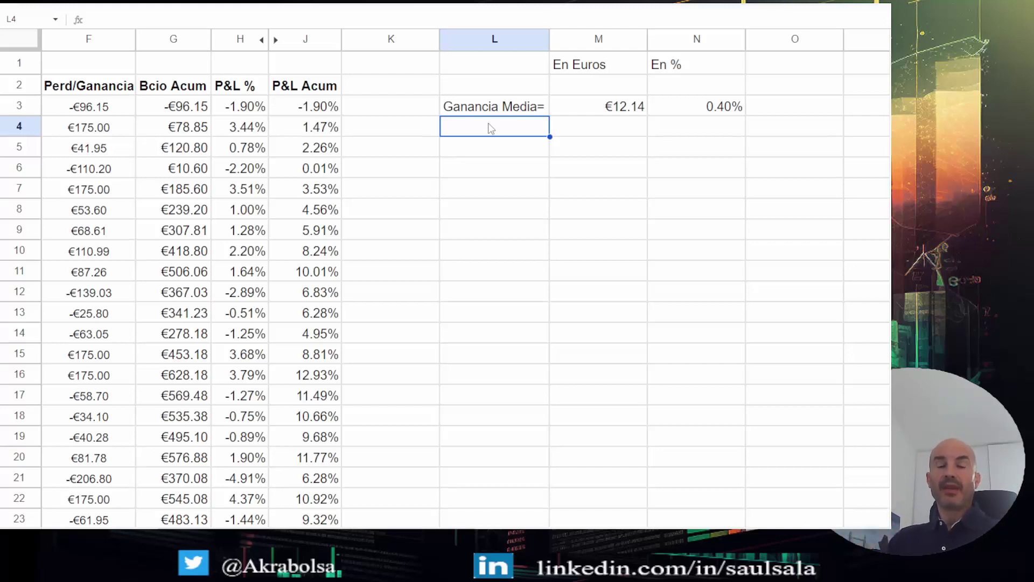
text(G)
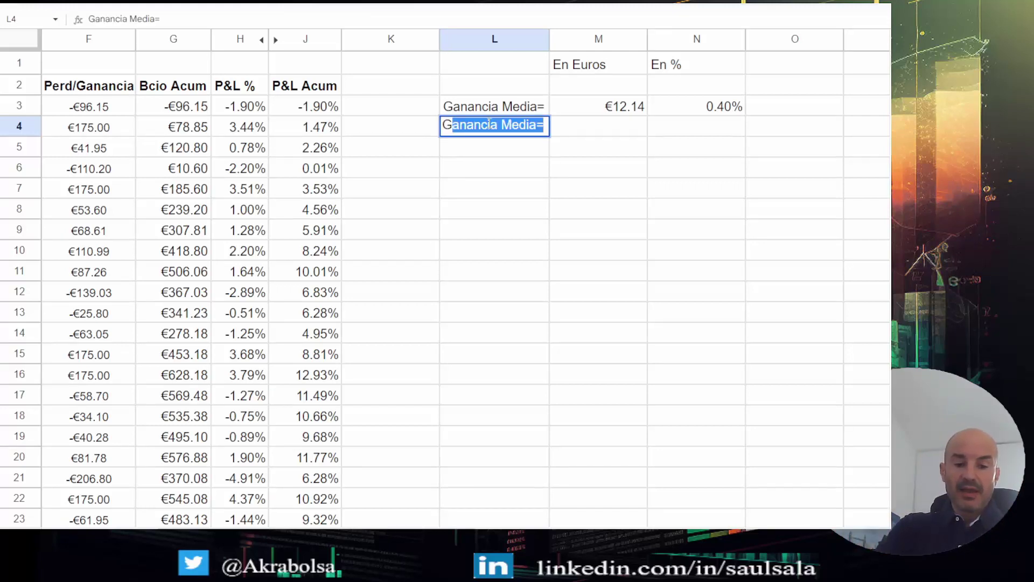
text(.)
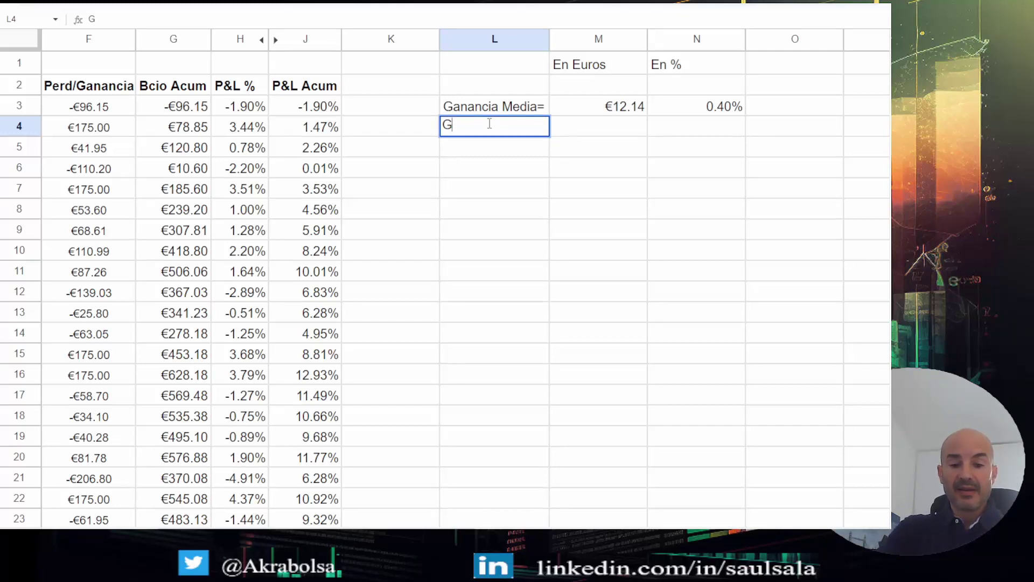
key(BackSpace)
text(P&;)
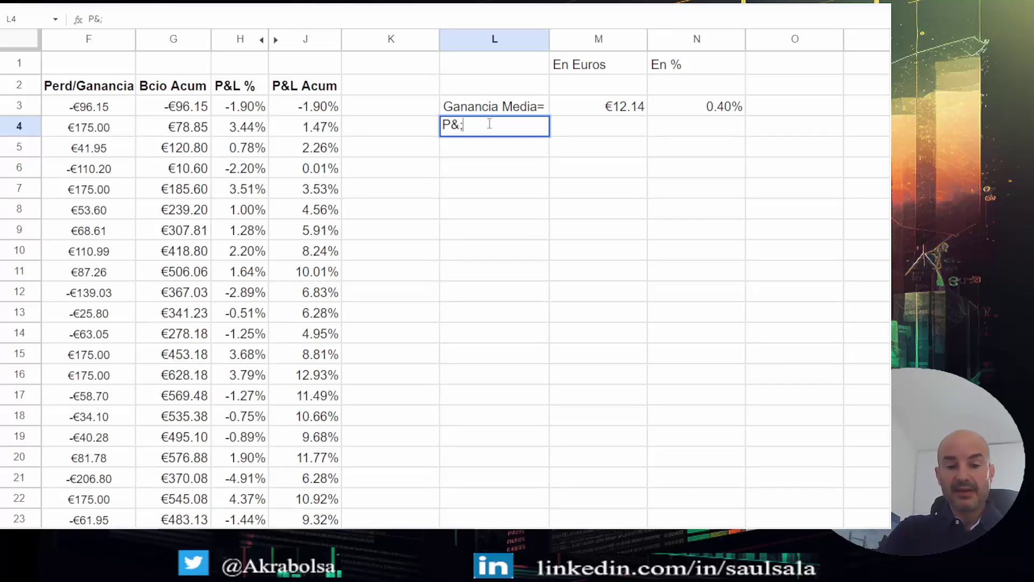
key(BackSpace)
text(L)
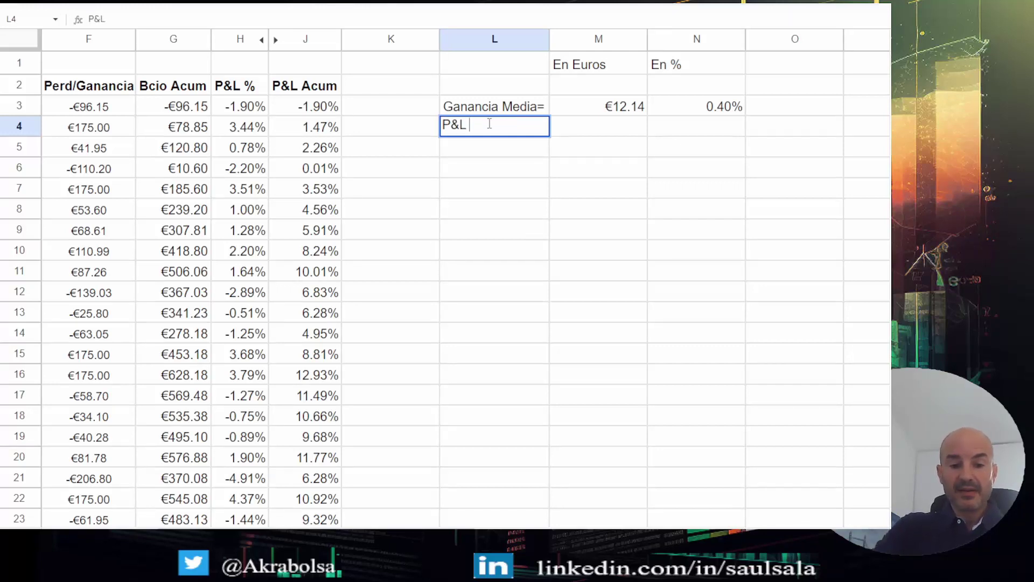
text( Medio)
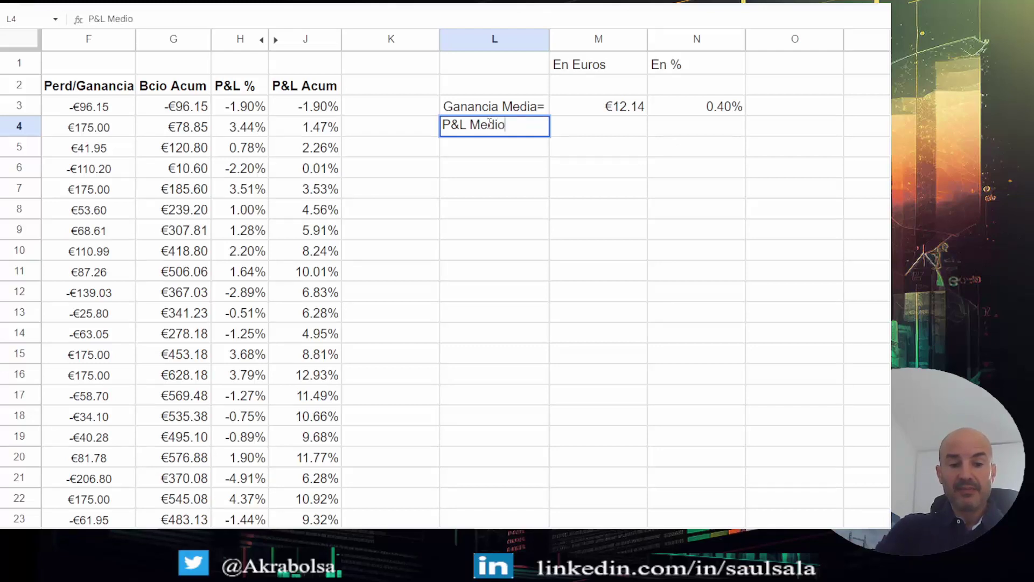
text( +)
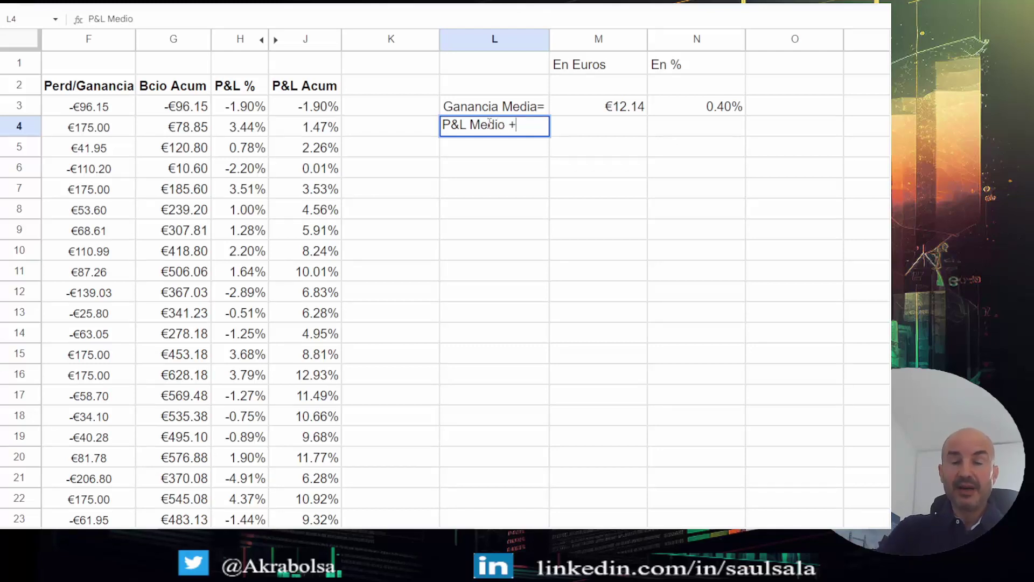
text( =)
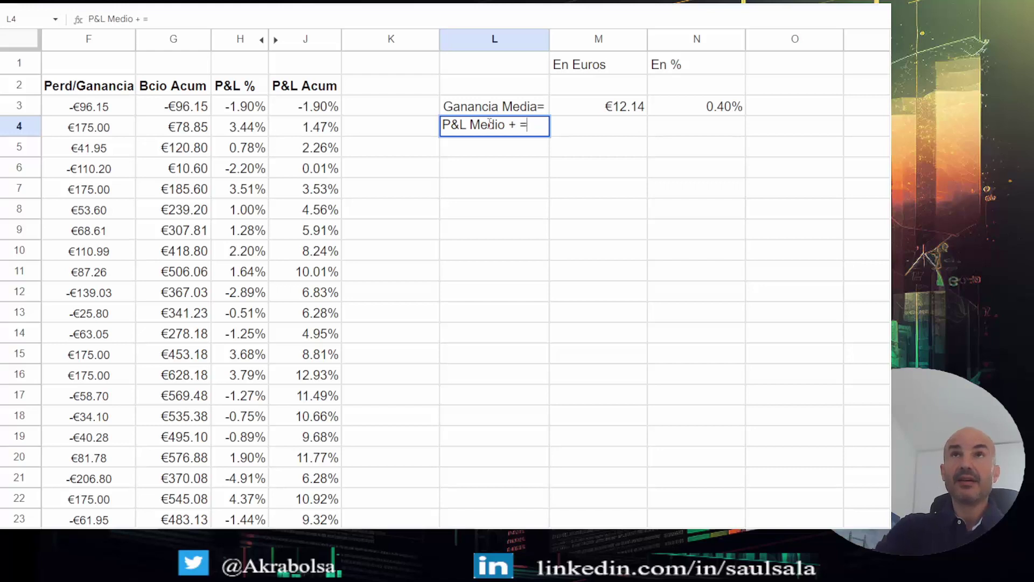
key(Return)
Add the label "P&L Medio - =" in L5 for the average losing trade
text(P)
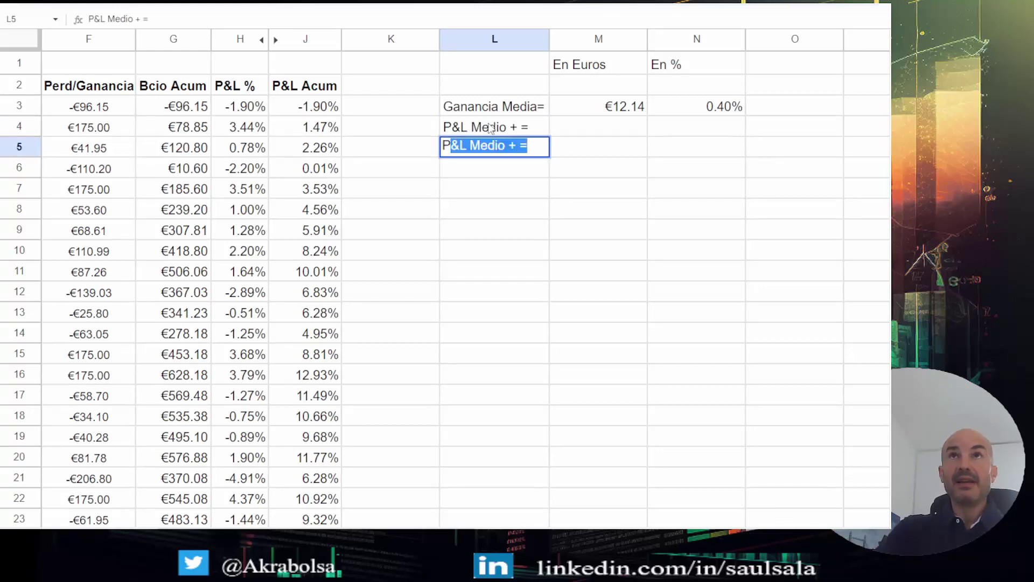
key(Tab)
click(514, 152)
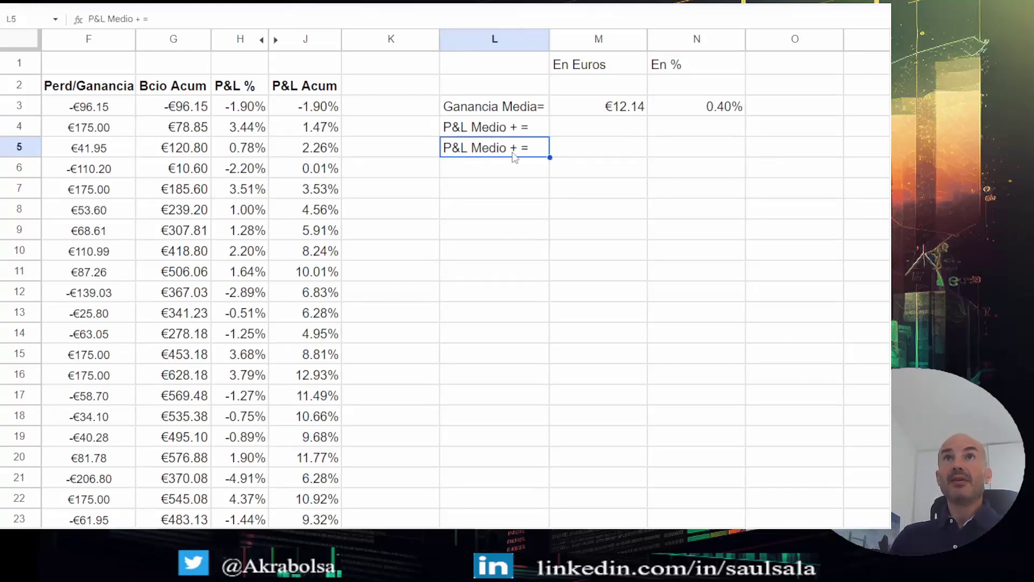
double_click(515, 153)
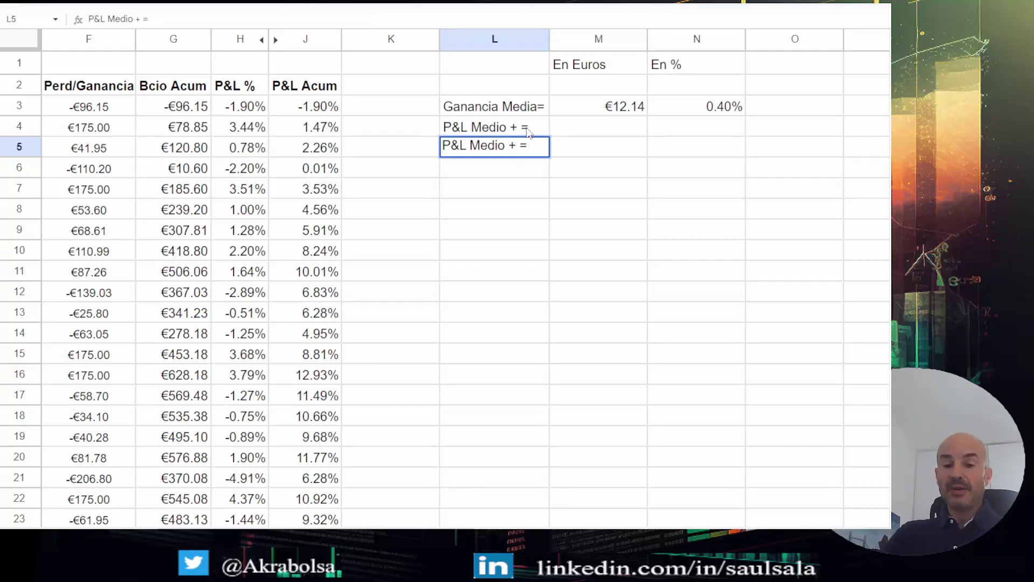
key(BackSpace)
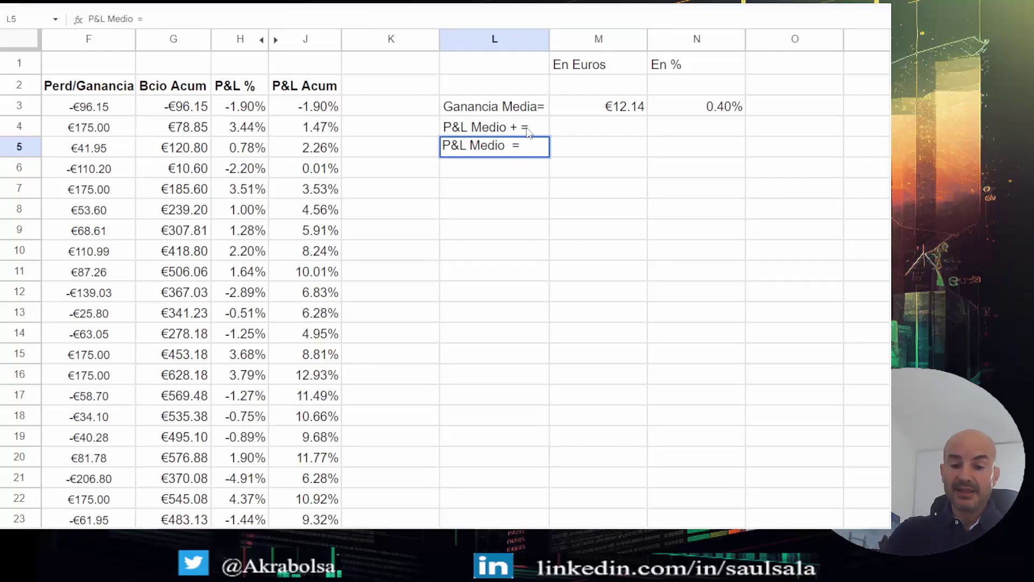
text(-)
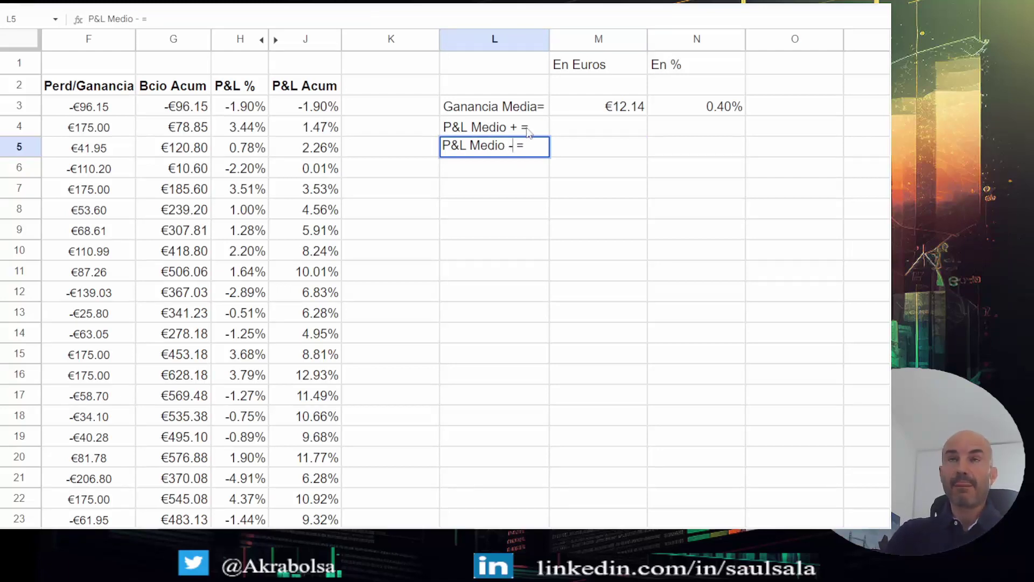
key(Return)
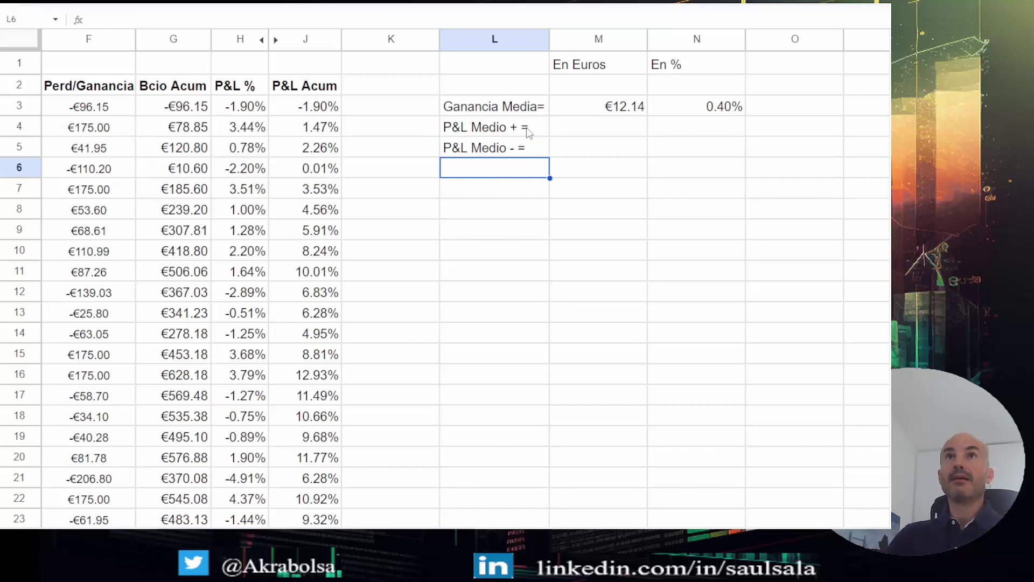
Calculate the average winning trade in euros in M4 with =AVERAGEIF(F:F,">0",F:F)
click(593, 136)
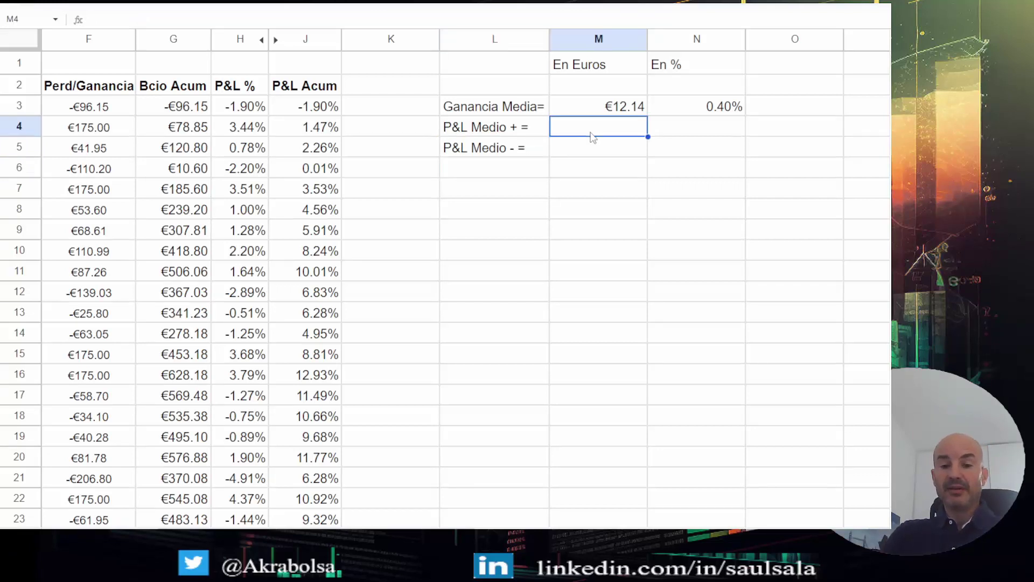
text(=()
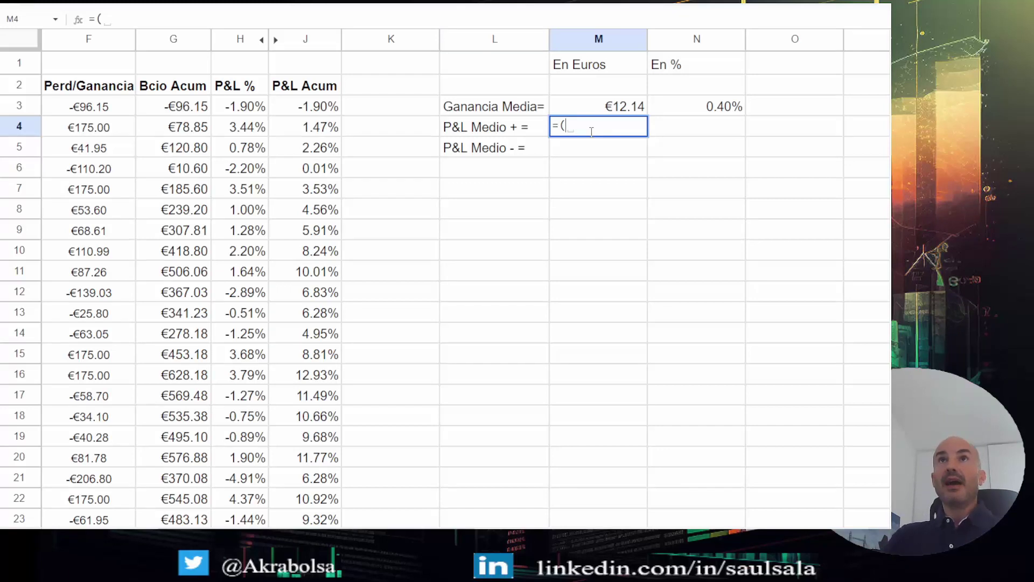
key(BackSpace)
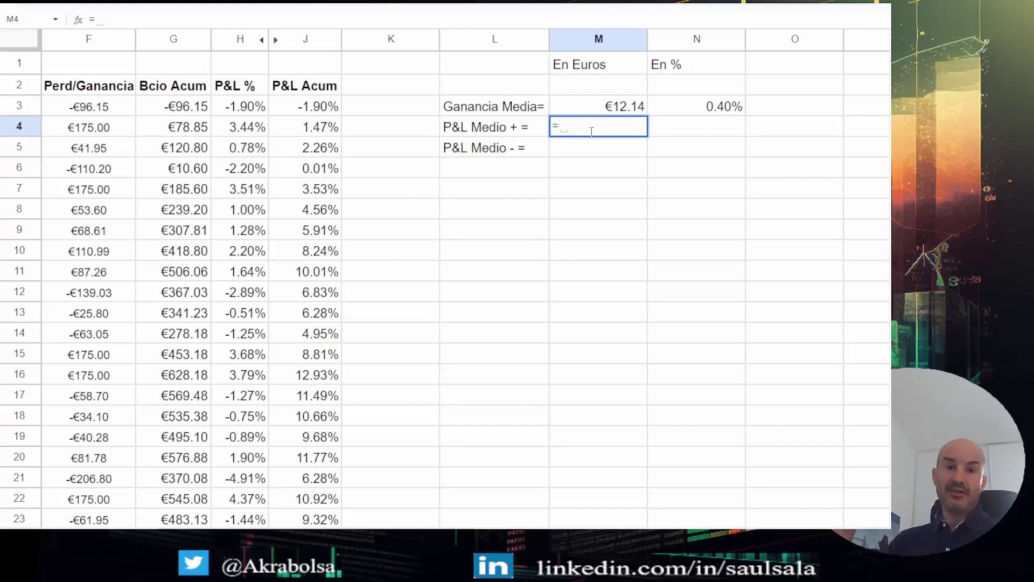
text(avera)
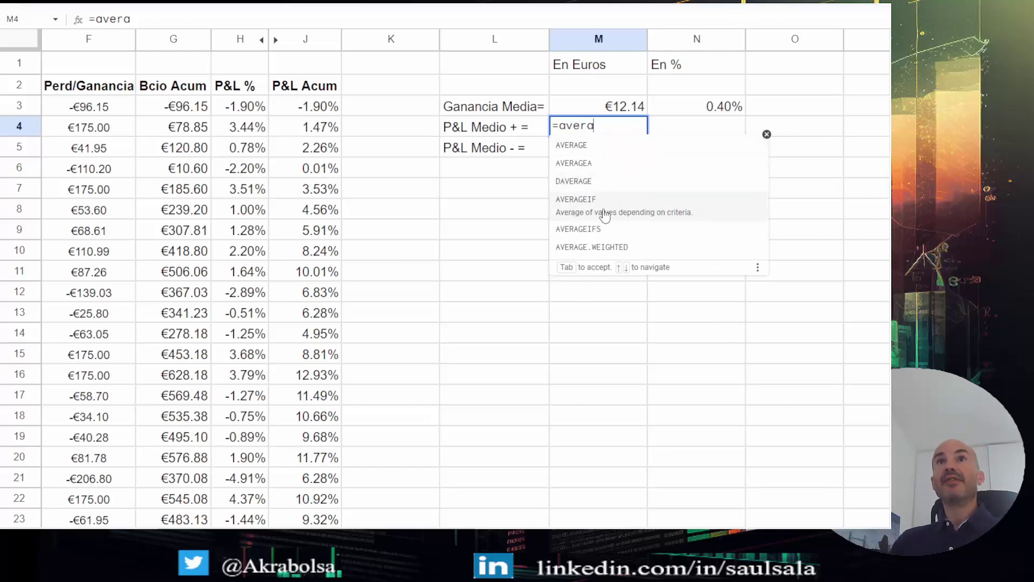
click(604, 204)
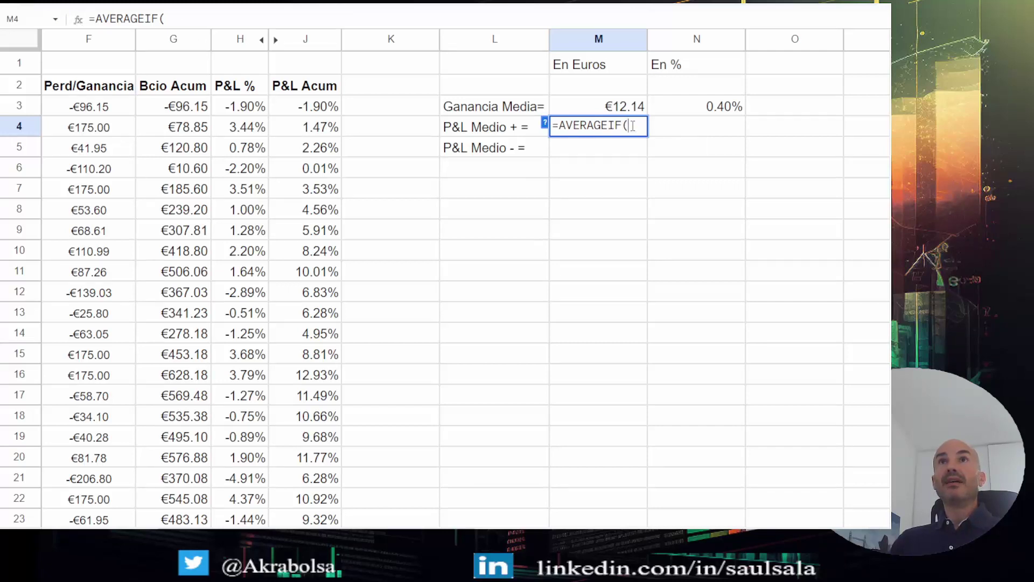
click(178, 21)
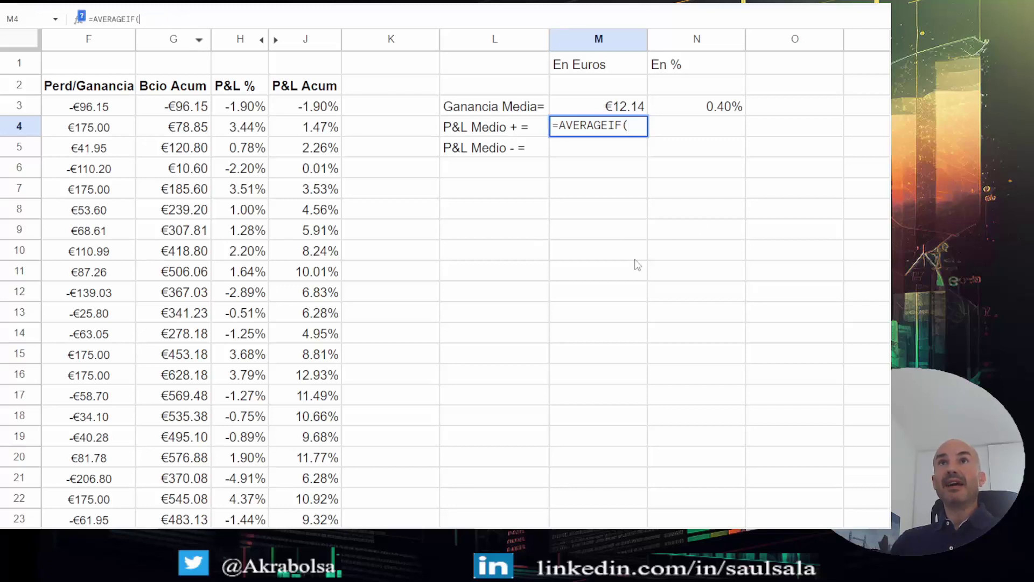
click(90, 42)
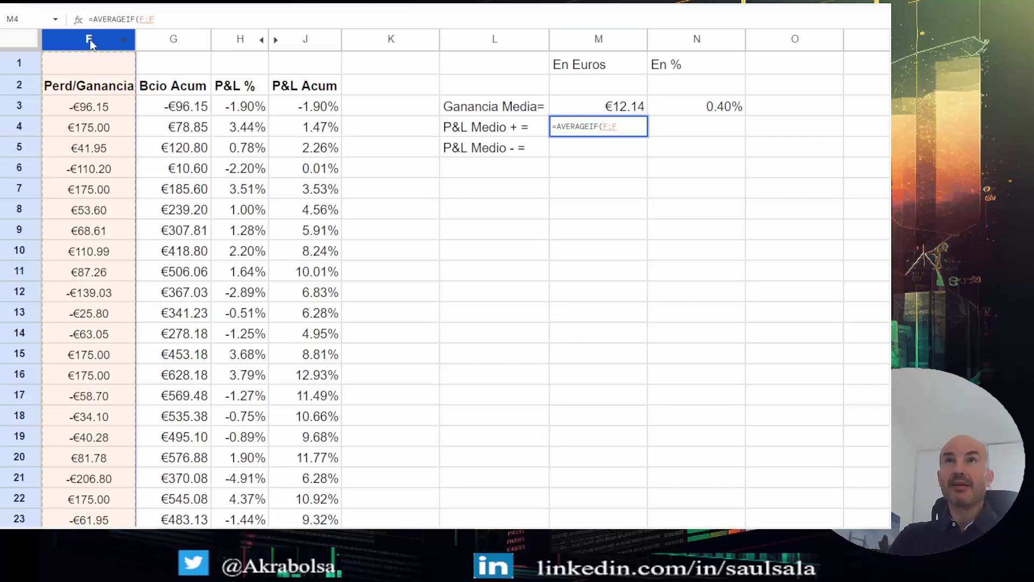
text(,)
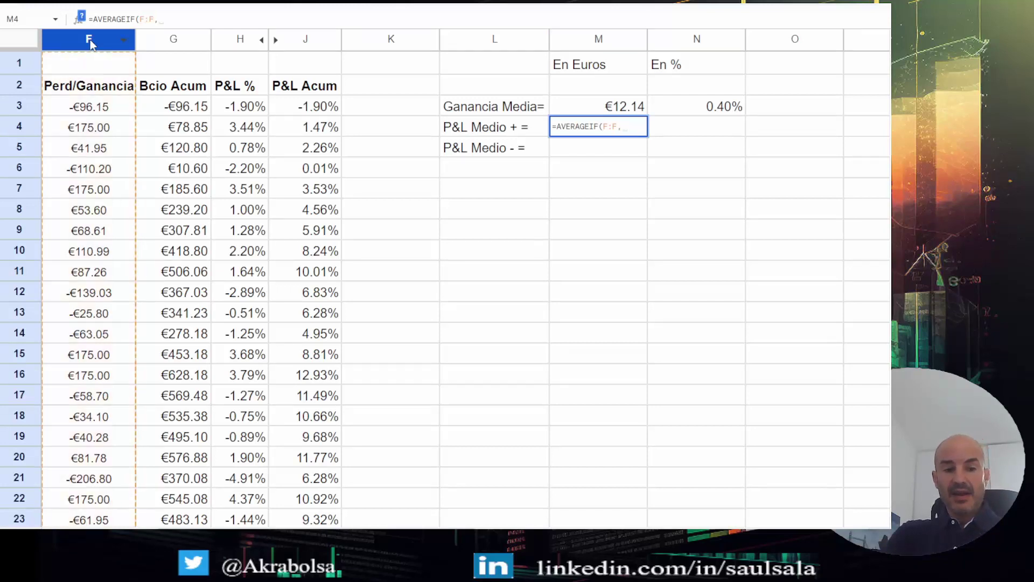
text(">)
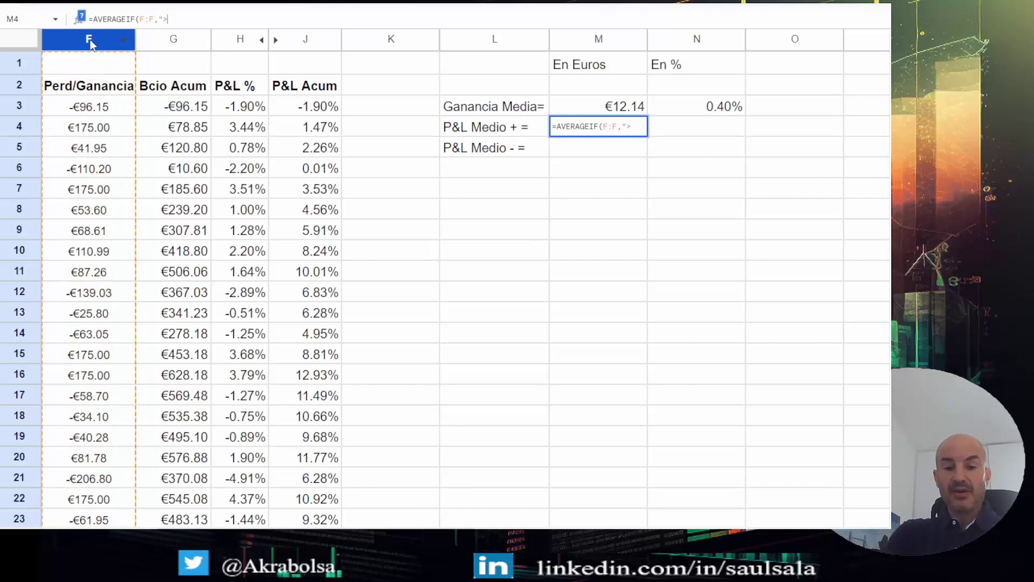
text(0")
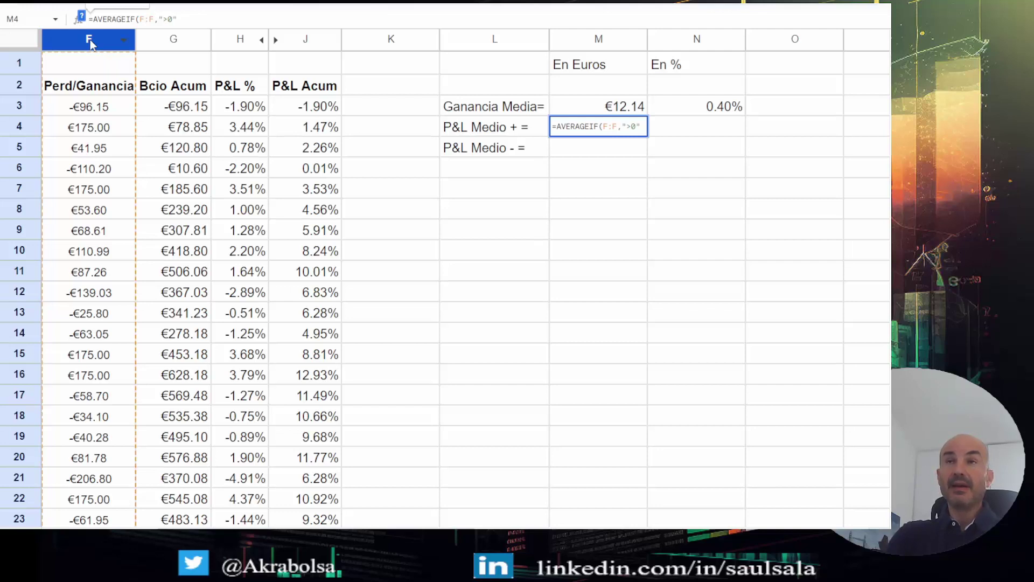
text(,)
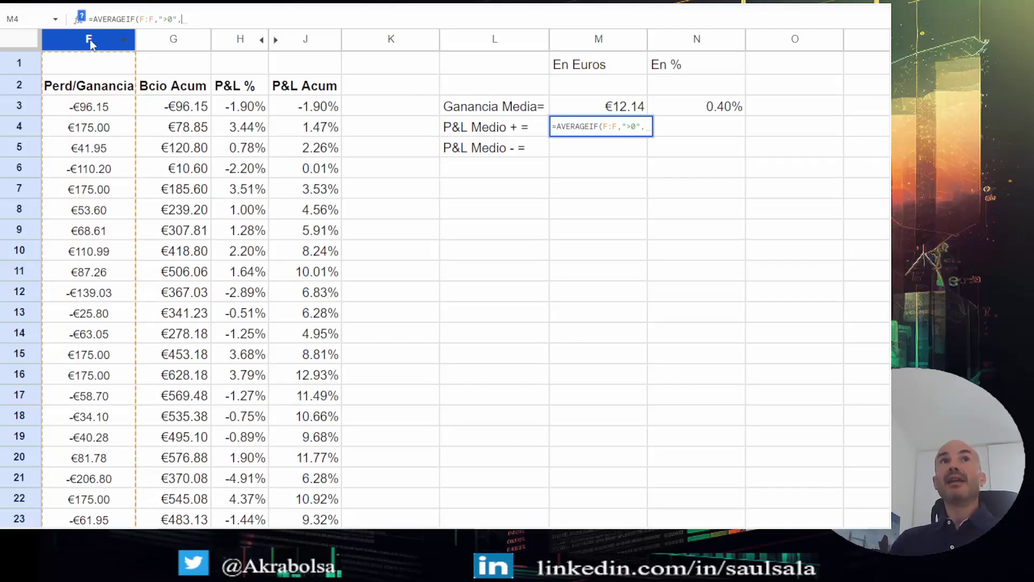
click(90, 40)
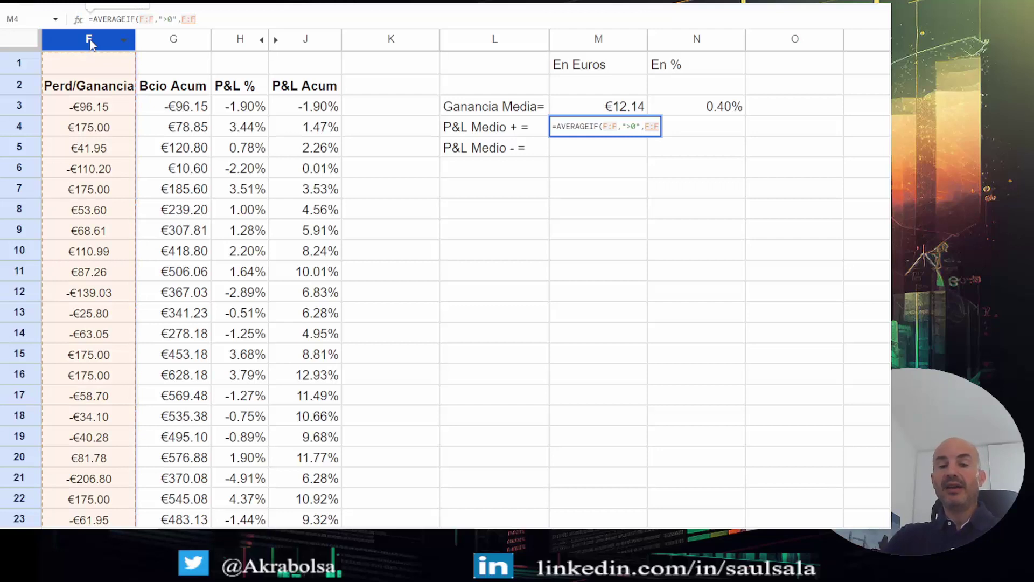
text())
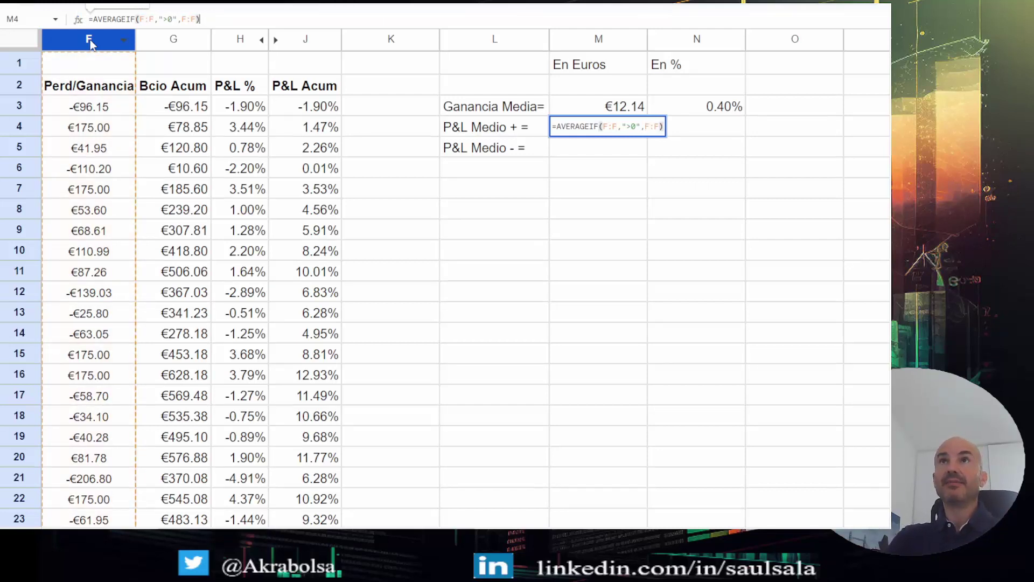
key(Return)
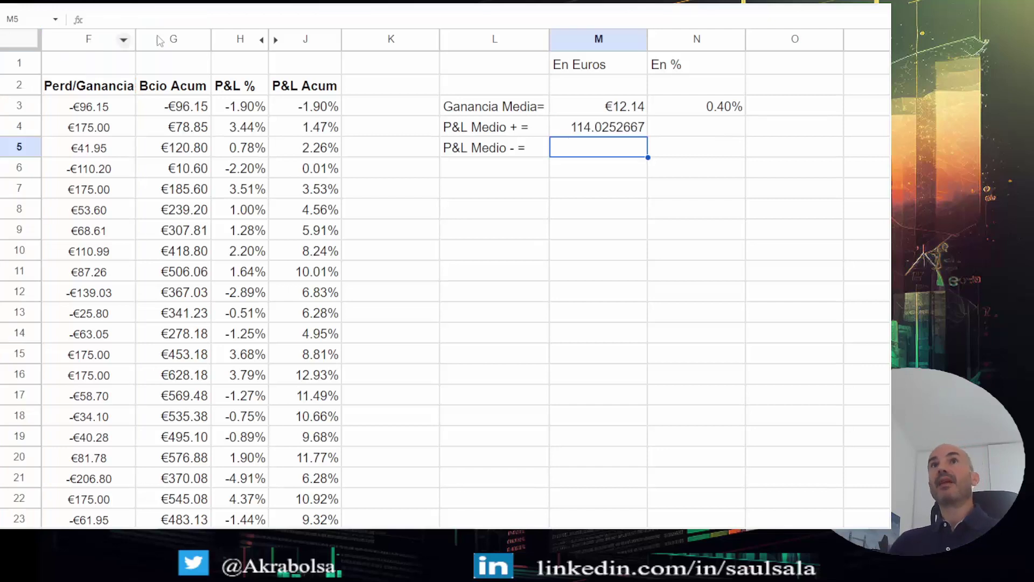
Format the average winning trade in M4 as Euro currency
click(584, 125)
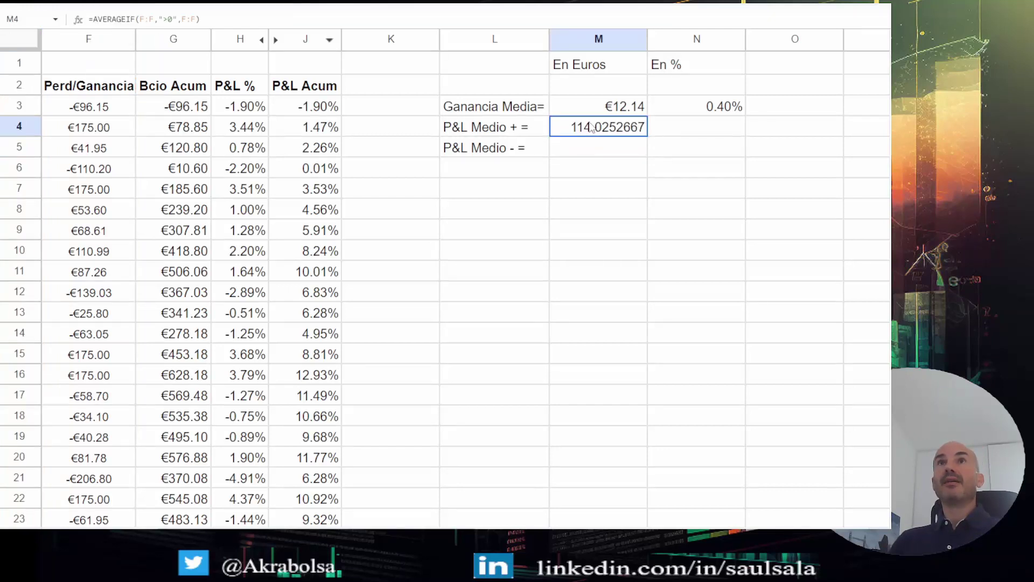
click(251, 6)
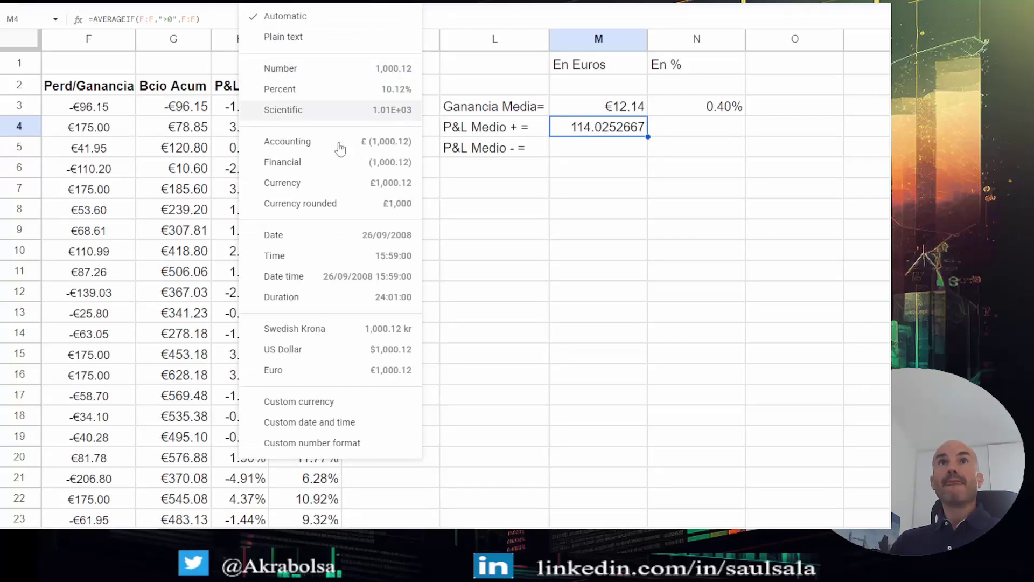
click(347, 370)
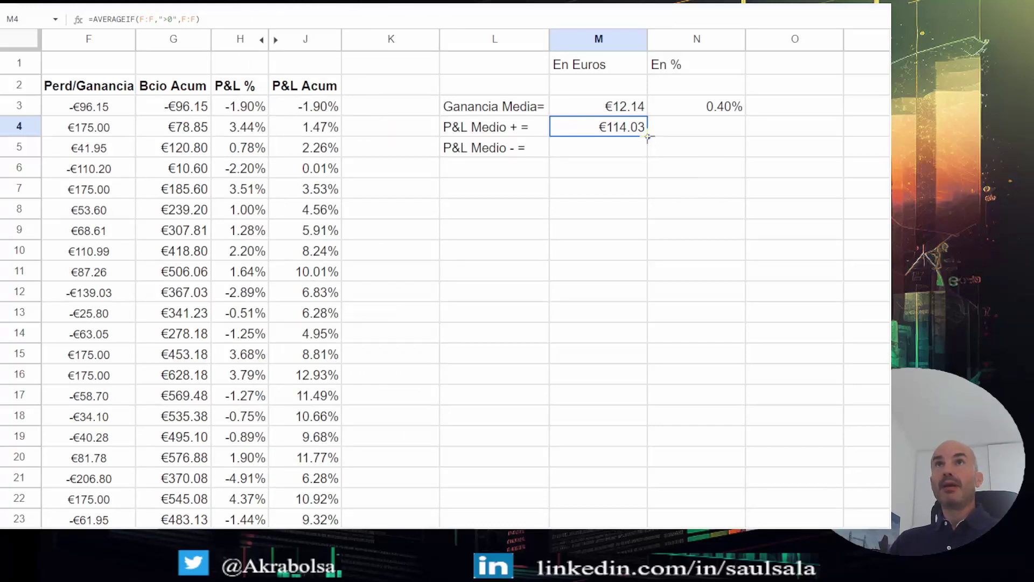
Fill the AVERAGEIF formula from M4 across into N4 and change its criteria range to the P&L % column, H:H
drag(647, 136, 694, 132)
click(694, 129)
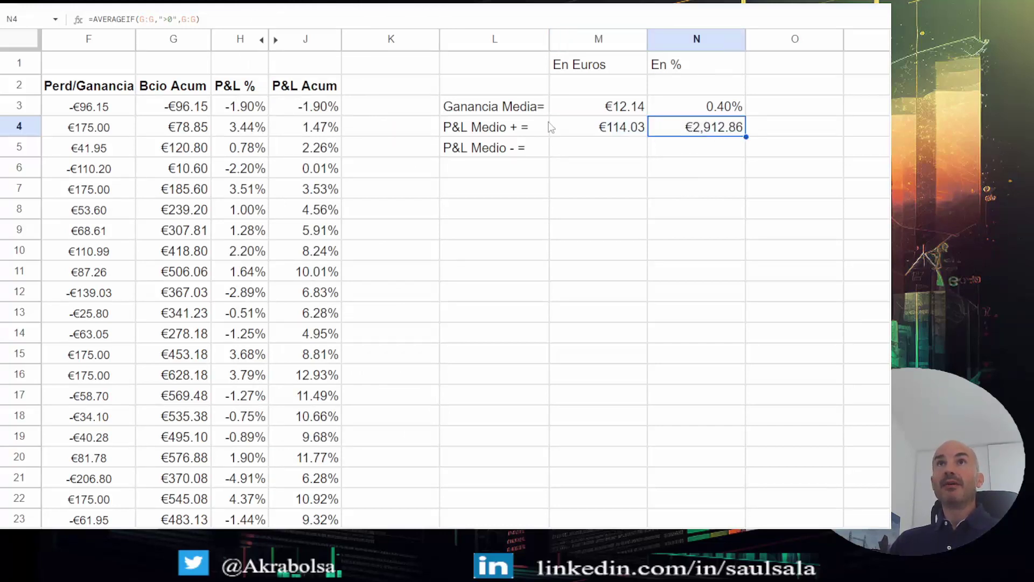
click(158, 18)
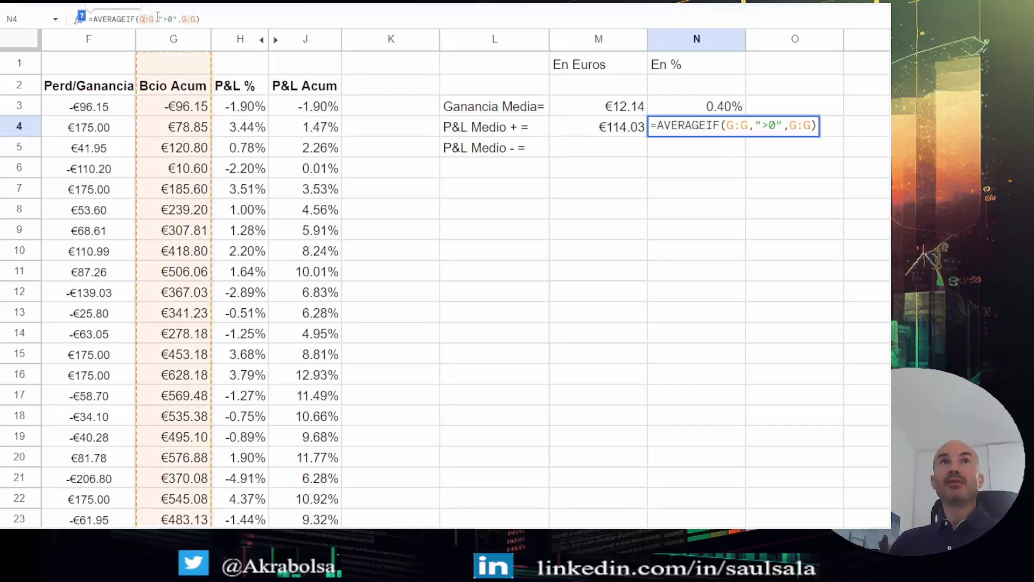
key(BackSpace)
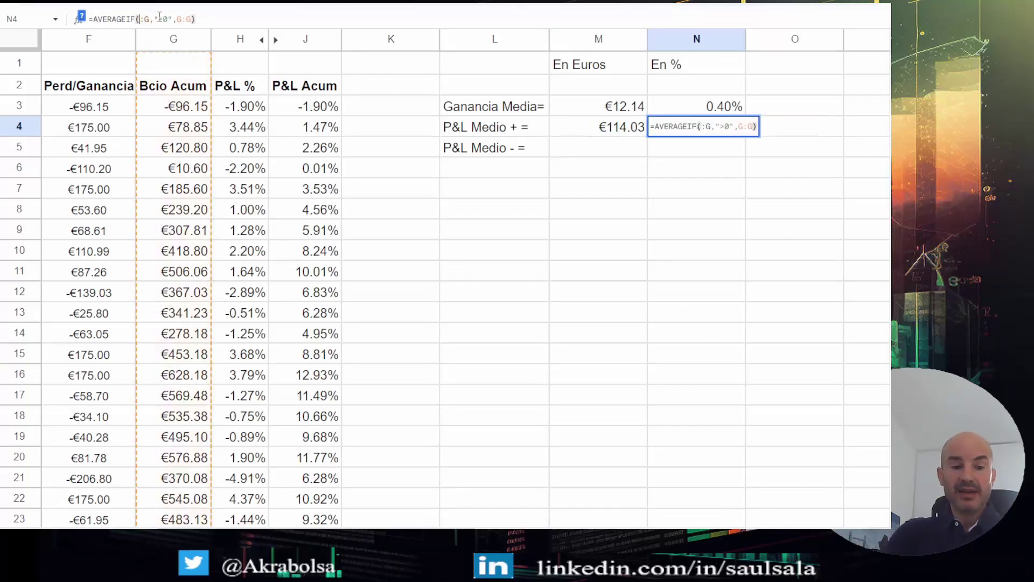
text(h)
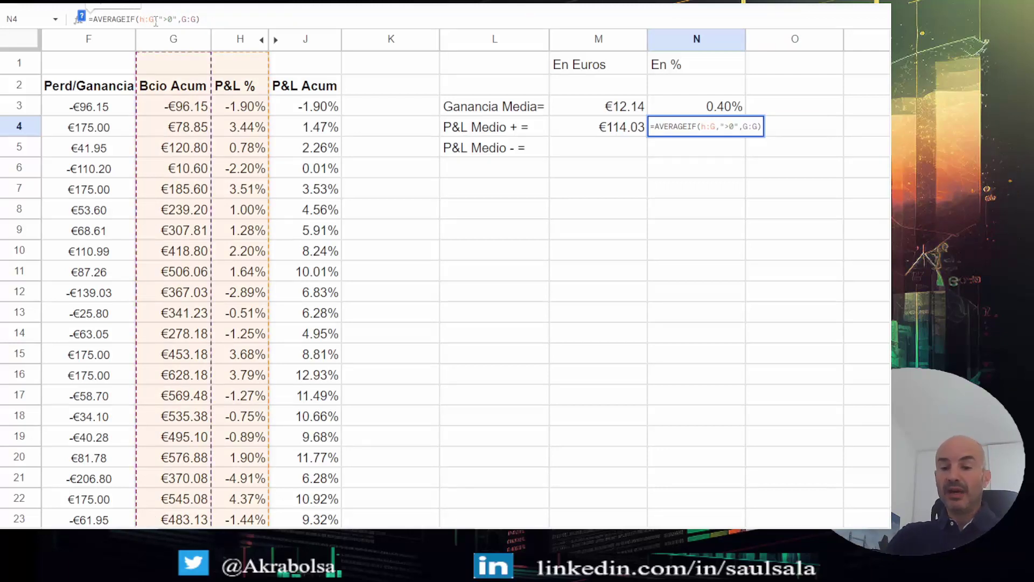
key(BackSpace)
text(h)
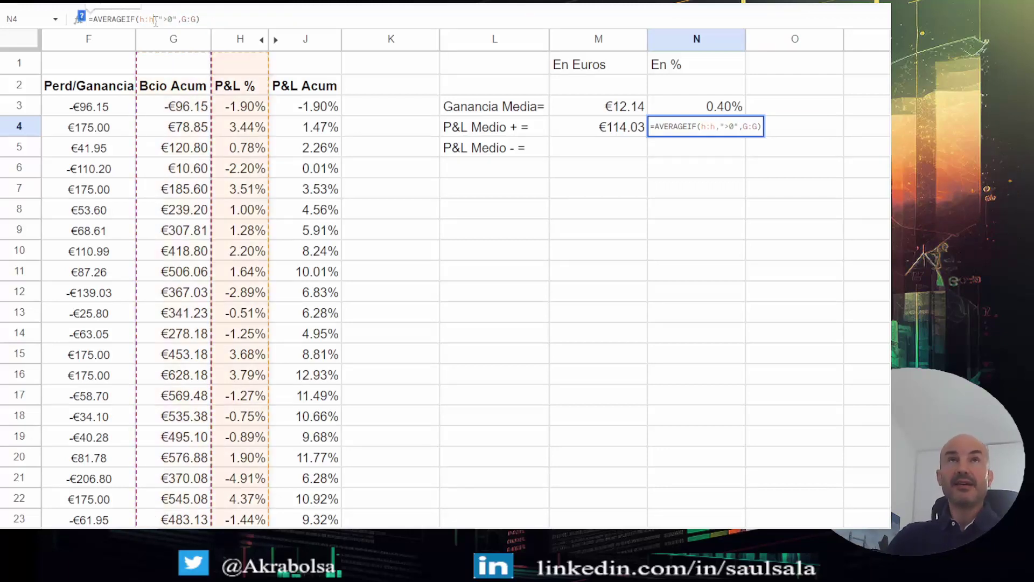
Set the averaged range of N4's AVERAGEIF formula to H:H and format the cell as a percentage
click(187, 20)
text(h)
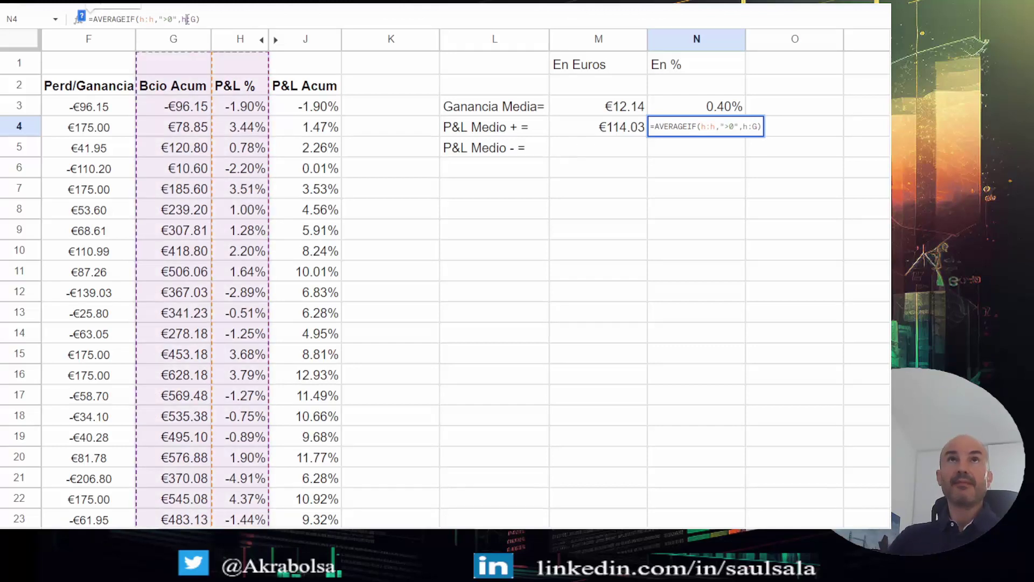
key(BackSpace)
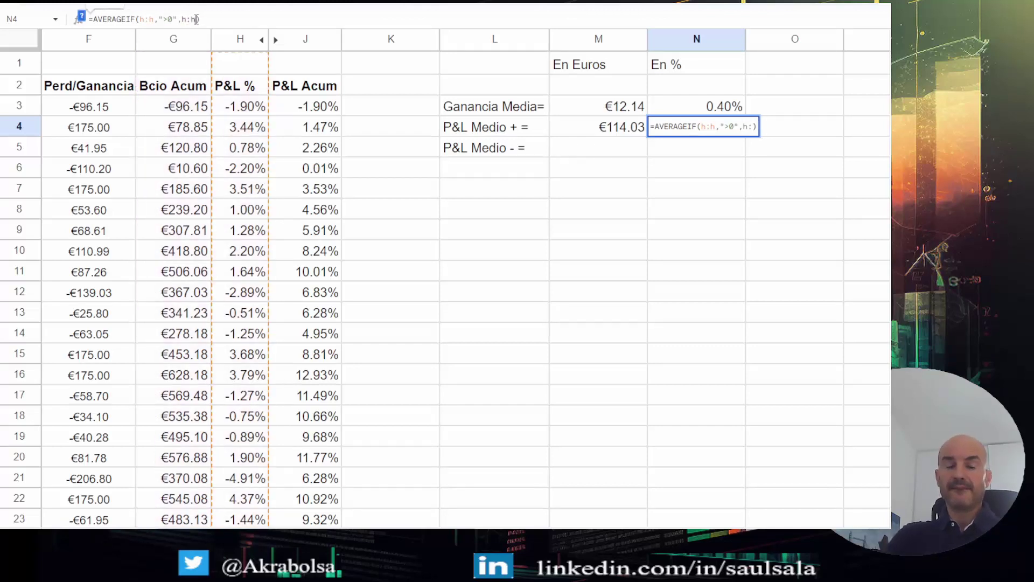
text(h)
key(Return)
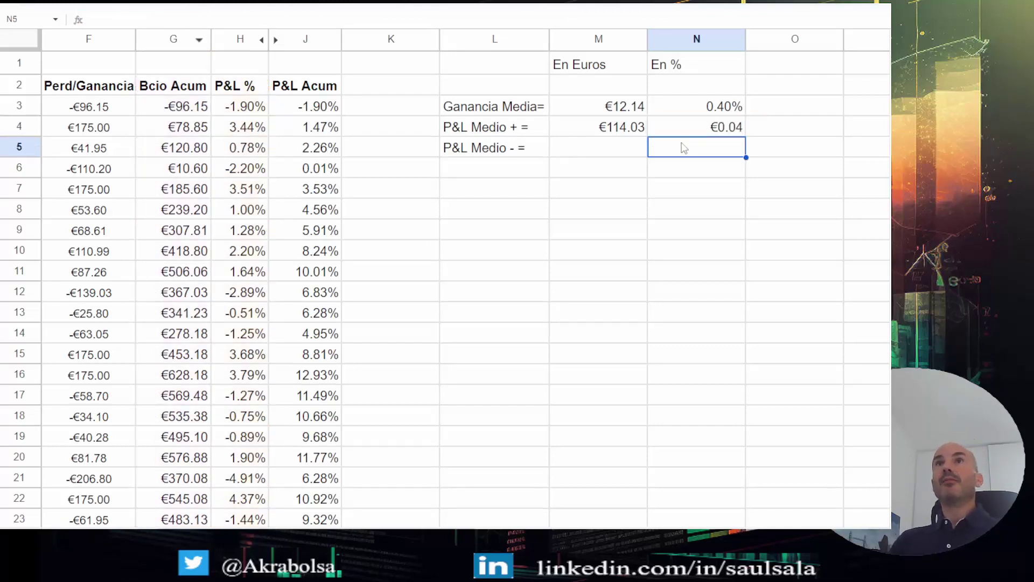
click(703, 134)
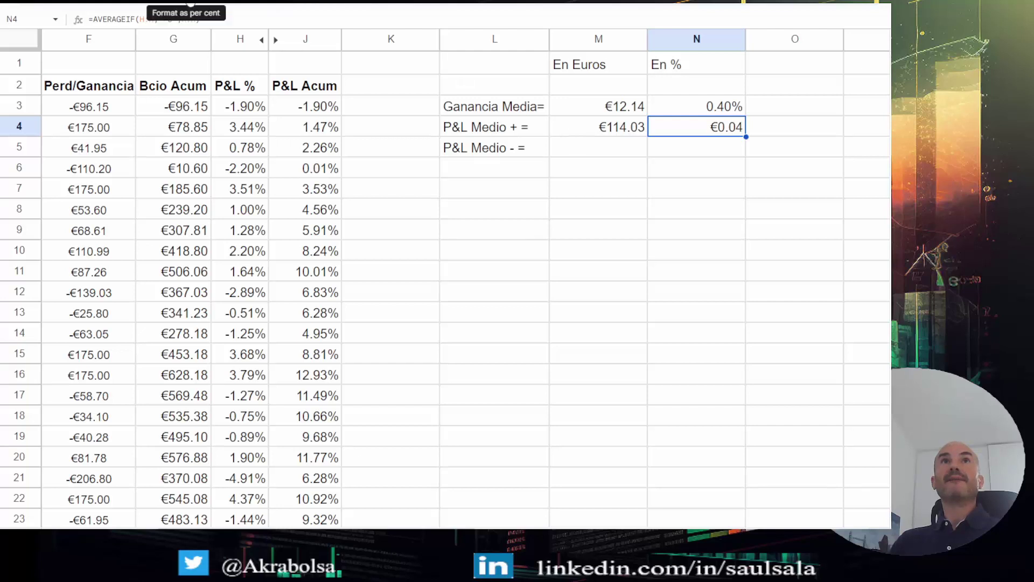
click(188, 3)
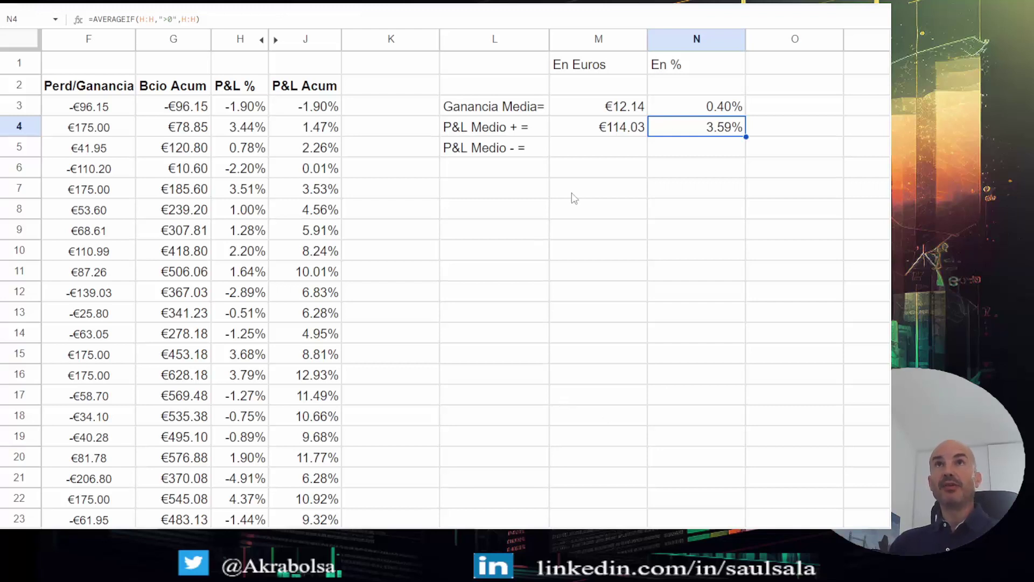
Copy the positive-average formulas in M4:N4 down to row 5 and set M5's criterion to "<0"
click(590, 128)
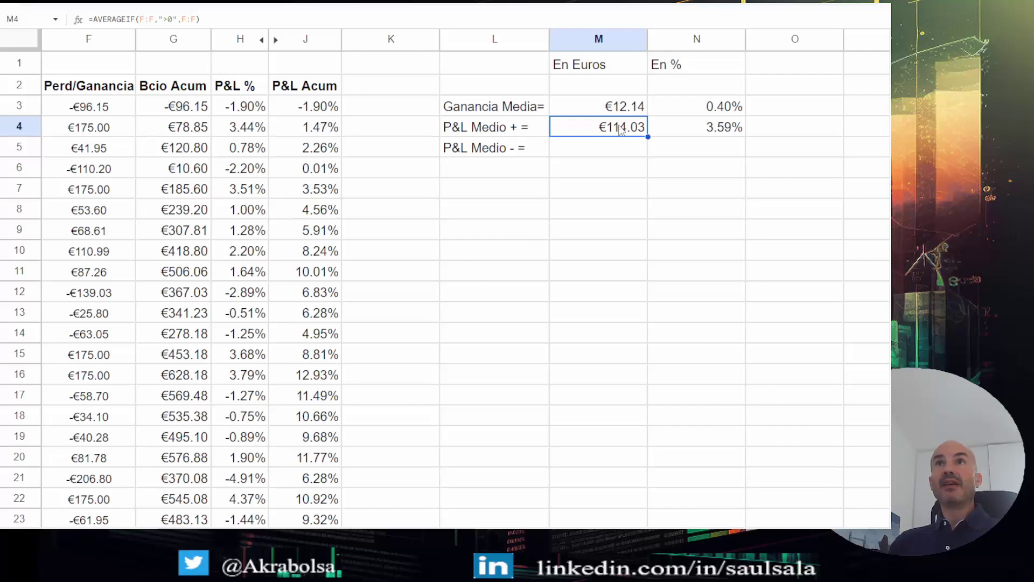
drag(622, 129, 745, 155)
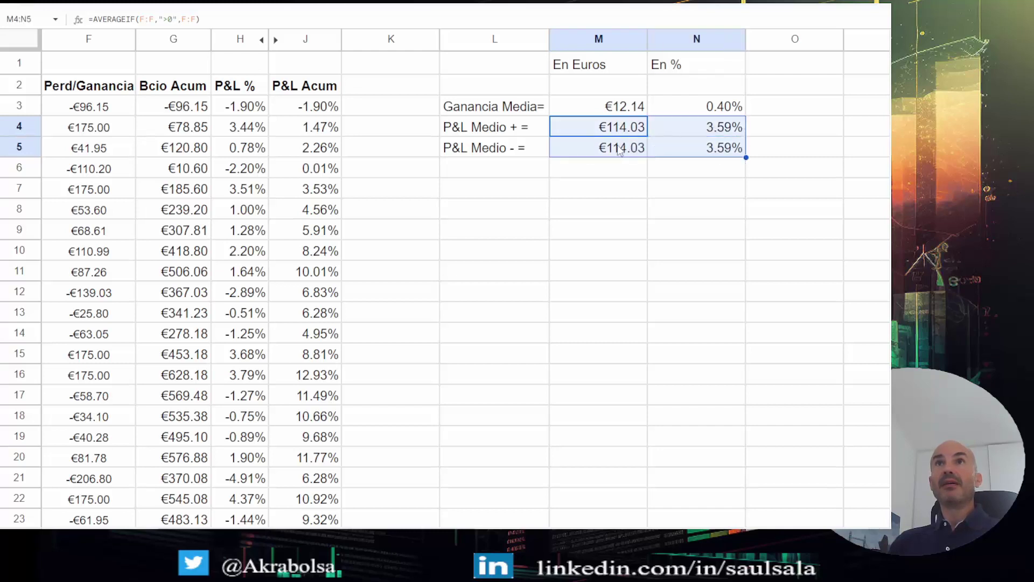
click(619, 151)
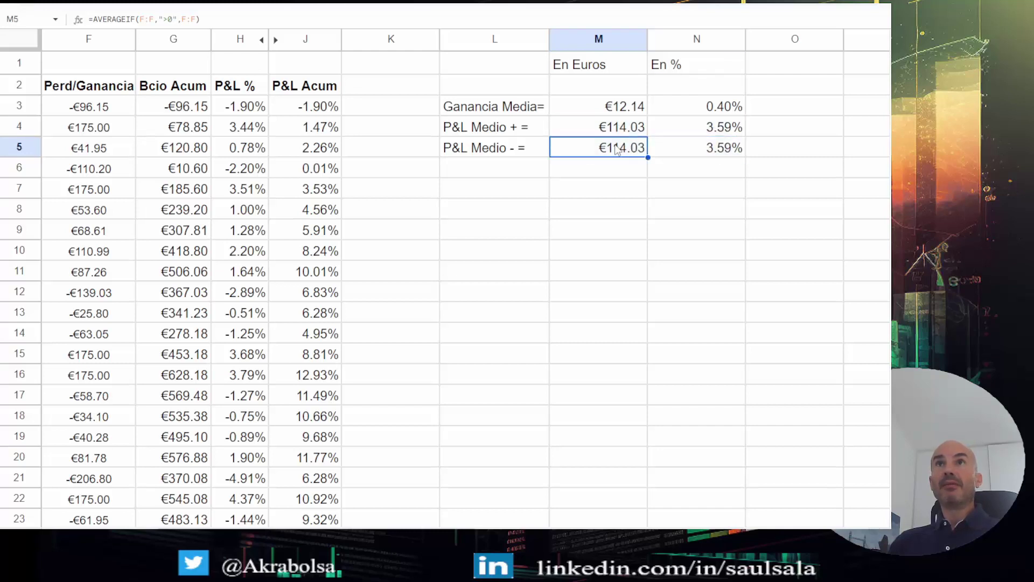
click(167, 19)
key(BackSpace)
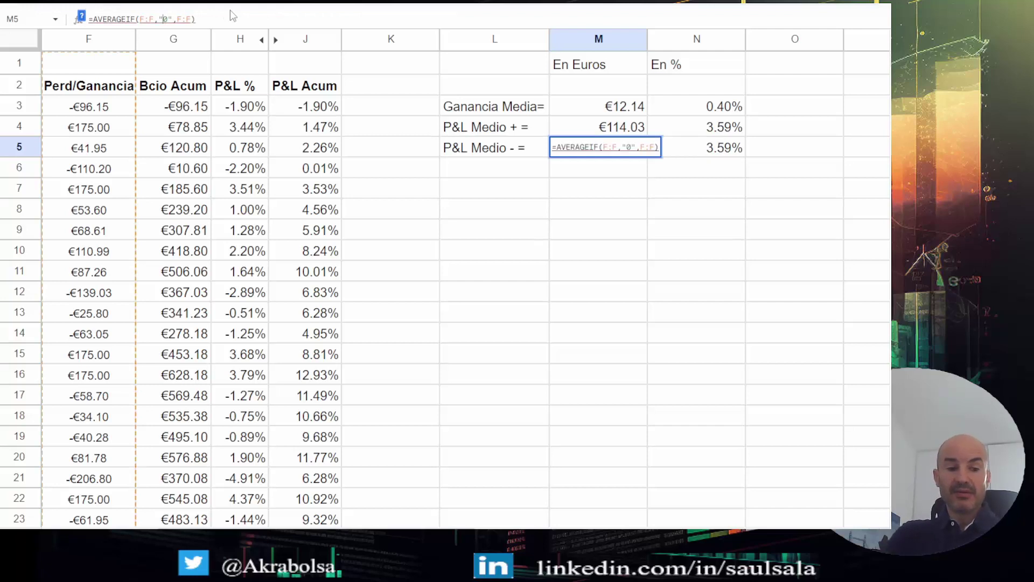
text(<)
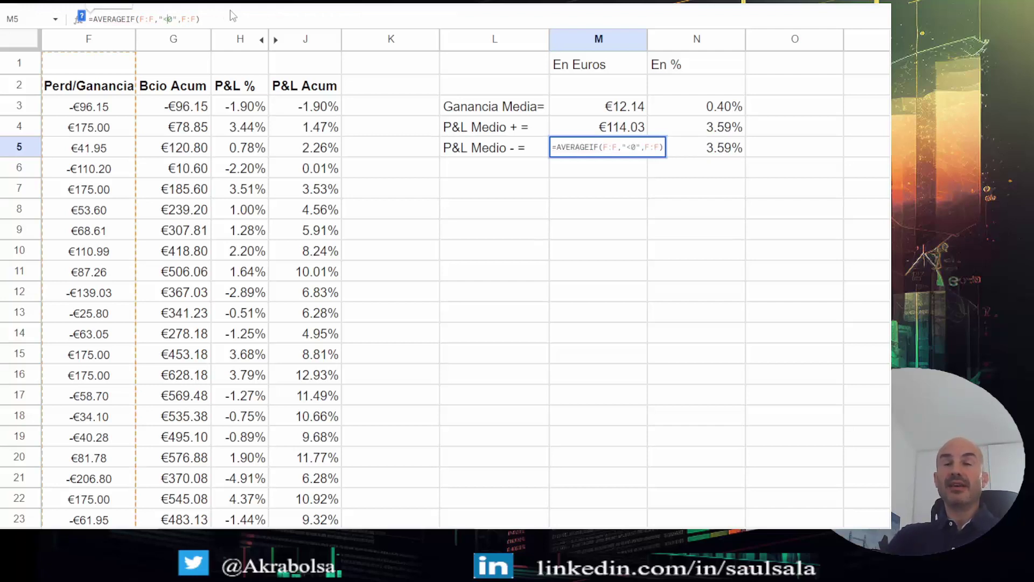
key(Return)
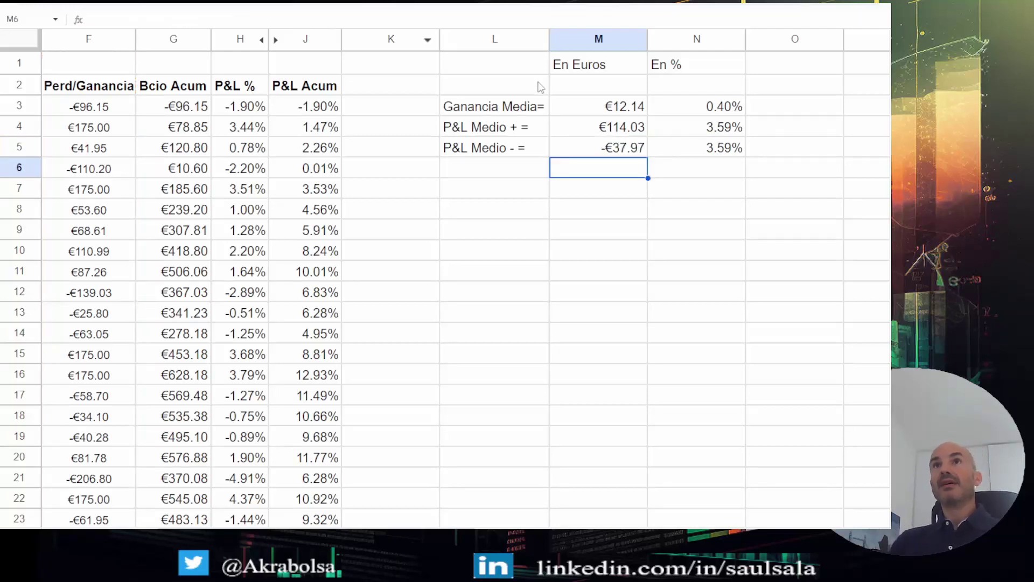
Set the criterion of the percentage AVERAGEIF formula in N5 to "<0"
key(Up)
key(Right)
click(164, 15)
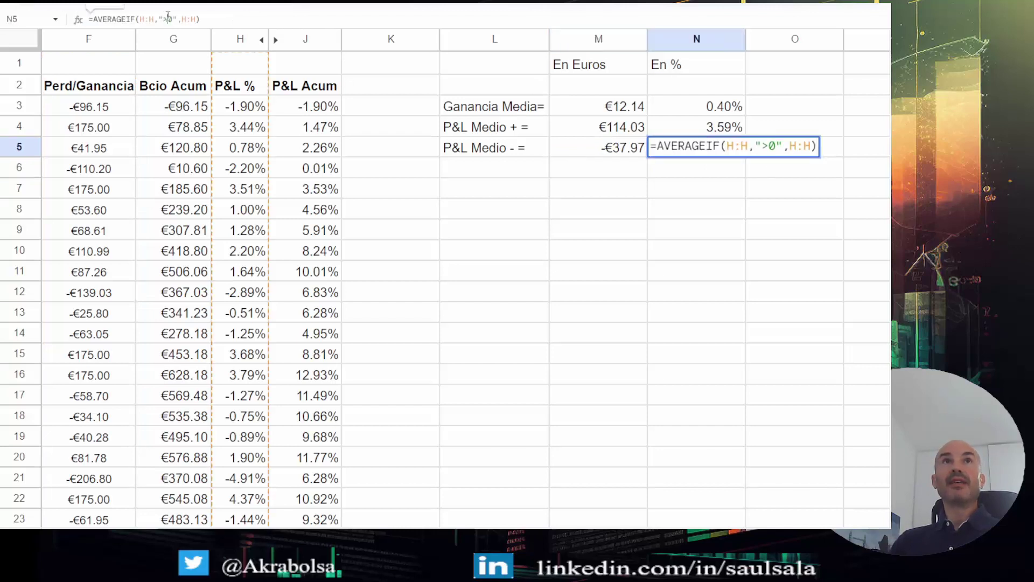
key(BackSpace)
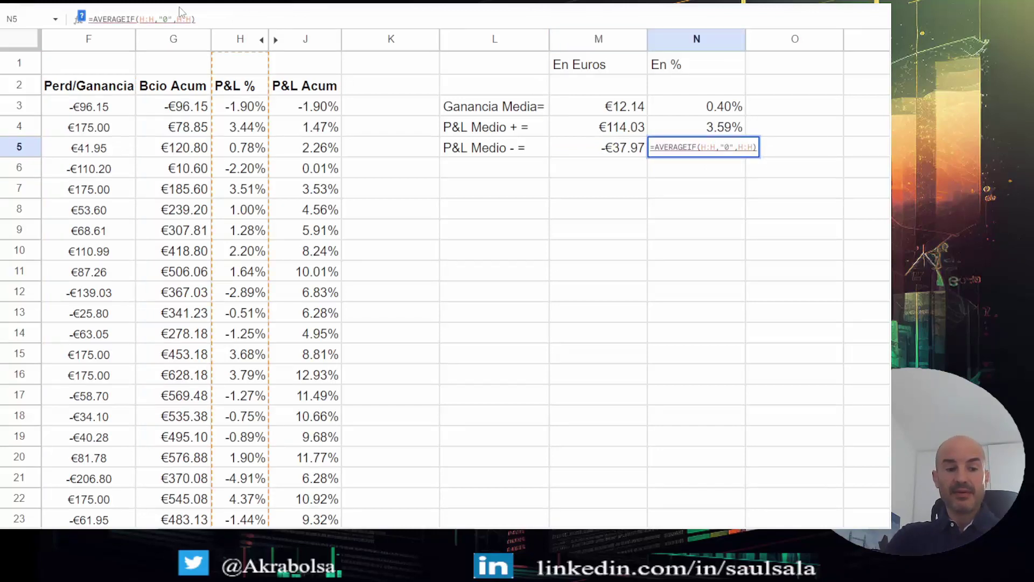
text(<)
key(Return)
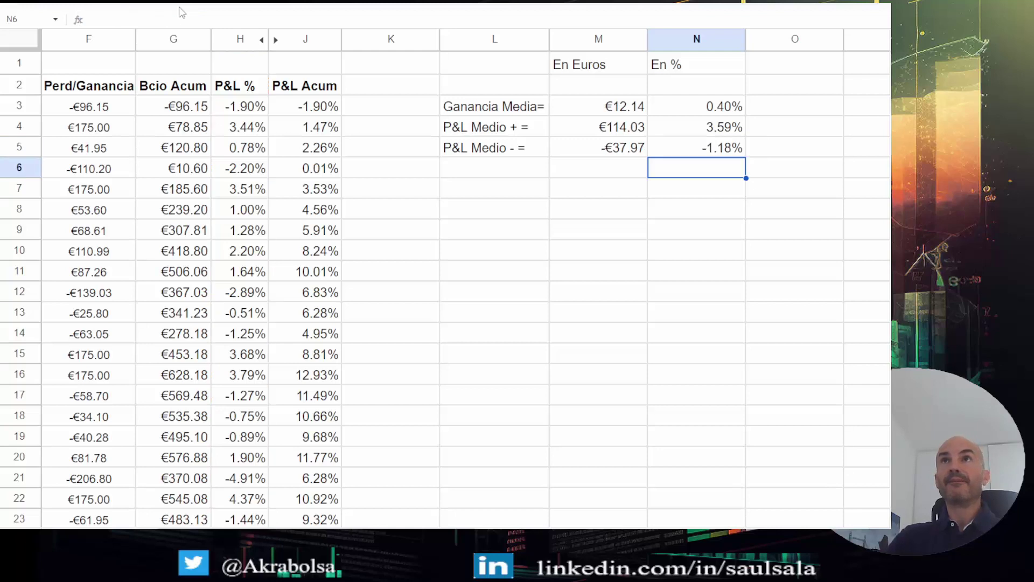
click(598, 152)
drag(481, 150, 696, 148)
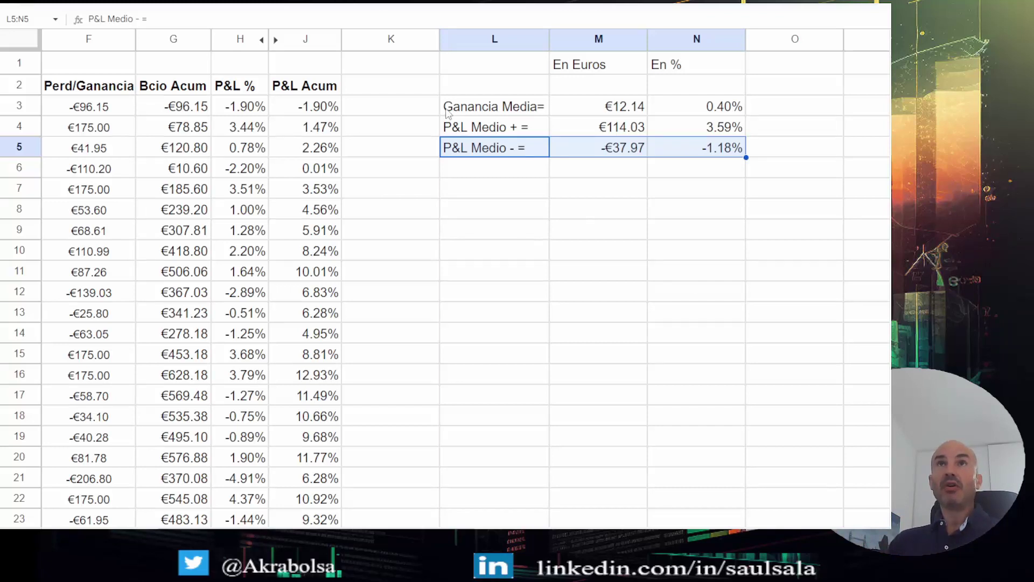
click(501, 179)
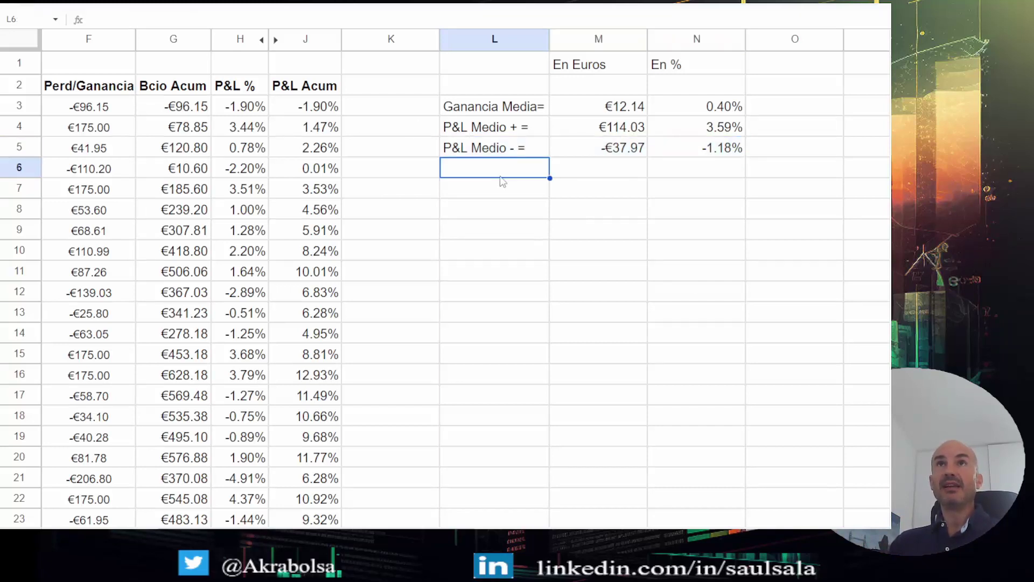
Enter the label "Numero Operac =" in L2, above the Ganancia Media row
click(496, 84)
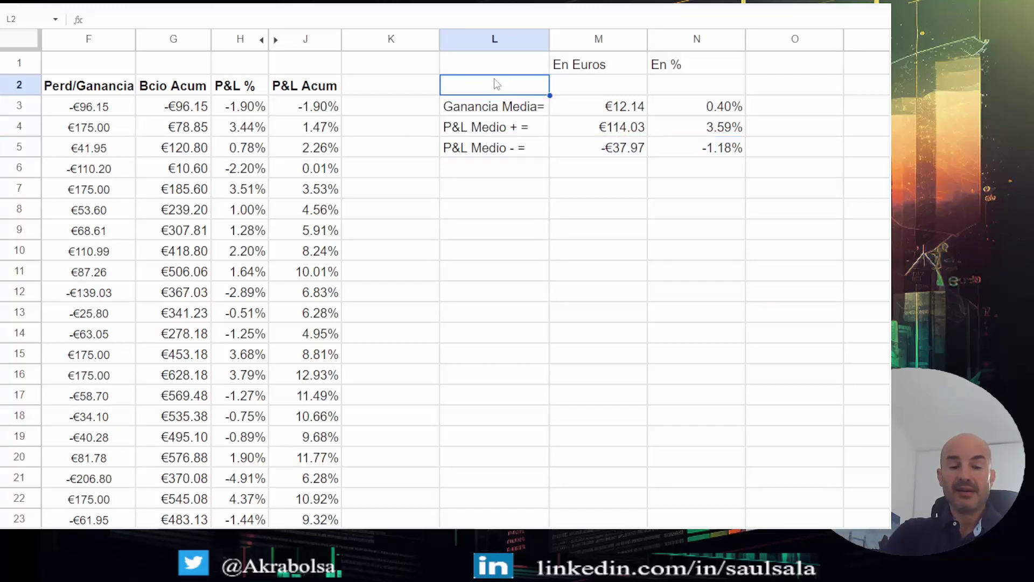
text(Numero)
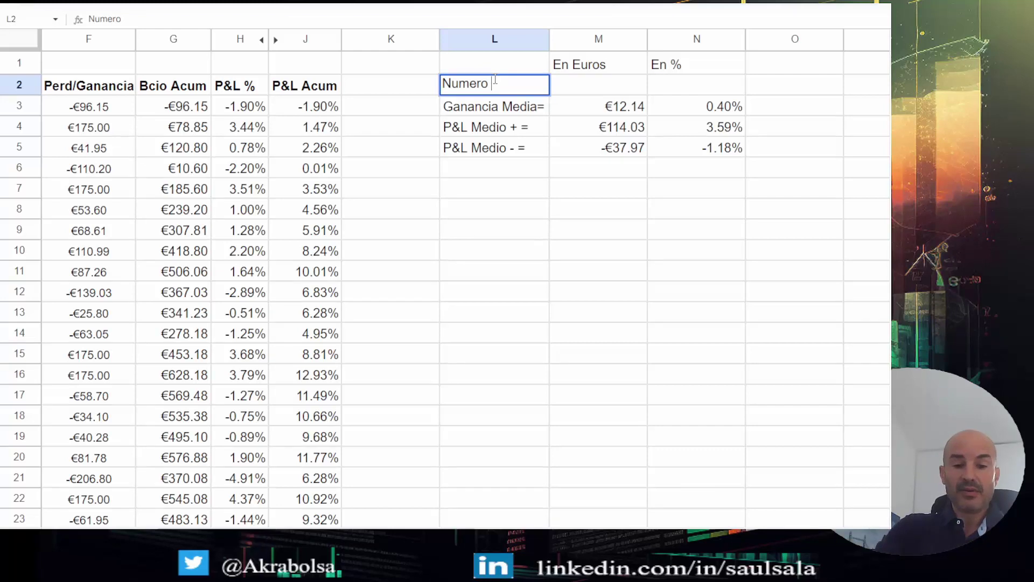
text( Opera)
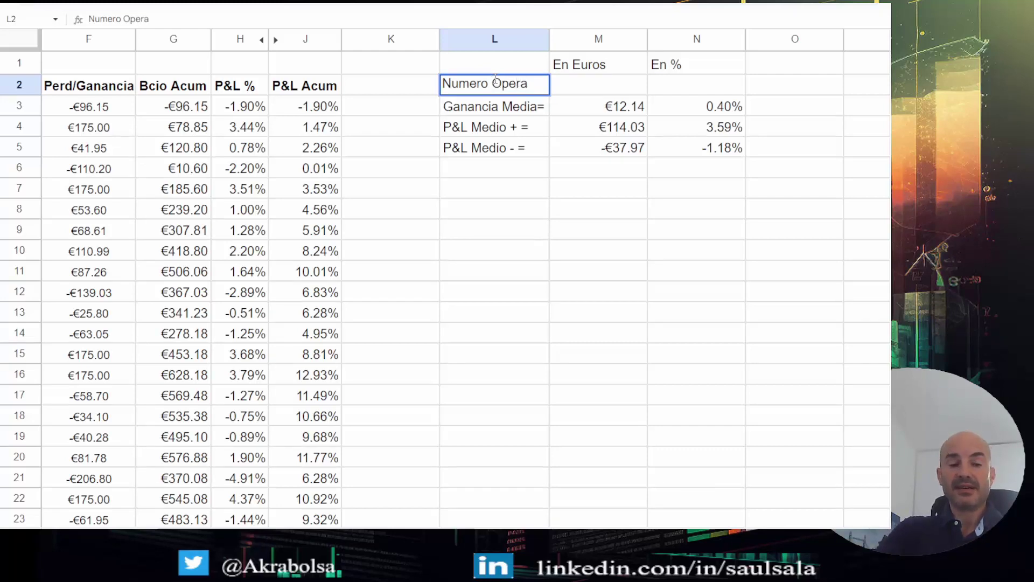
text(c =)
key(Tab)
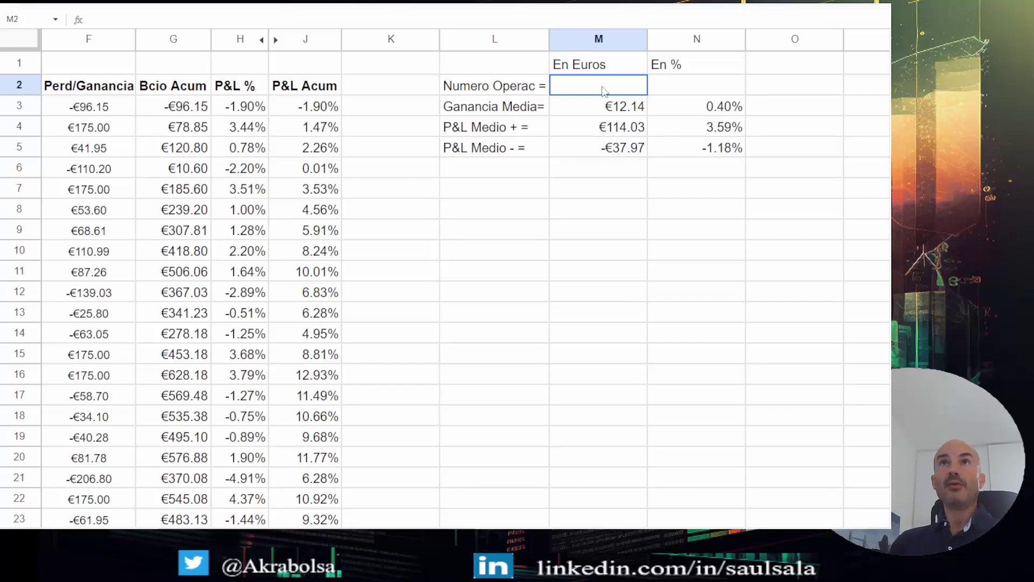
Count the trades in M2 with the formula =COUNT(F3:F457) over the Perd/Ganancia column
text(=)
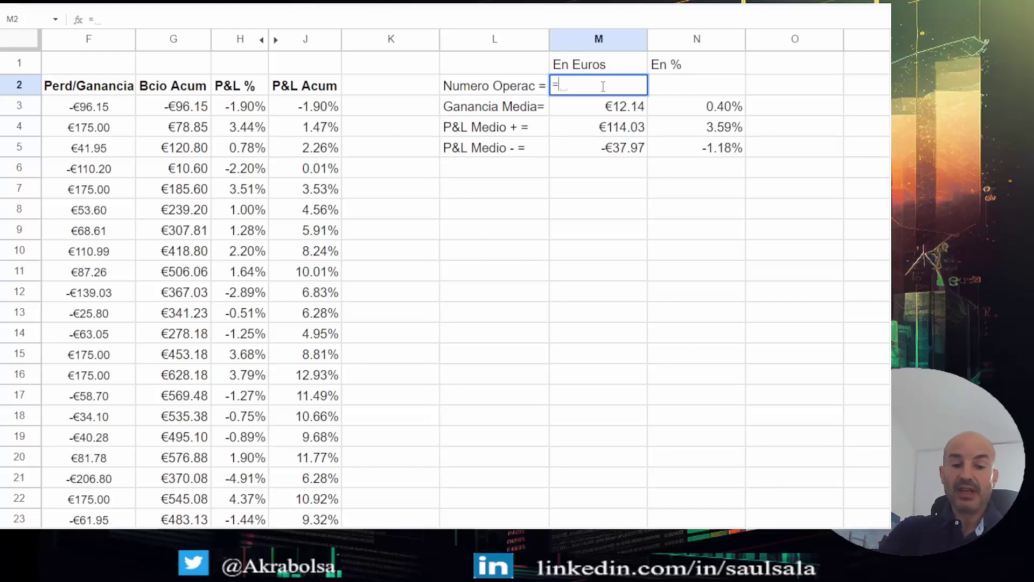
text(coun)
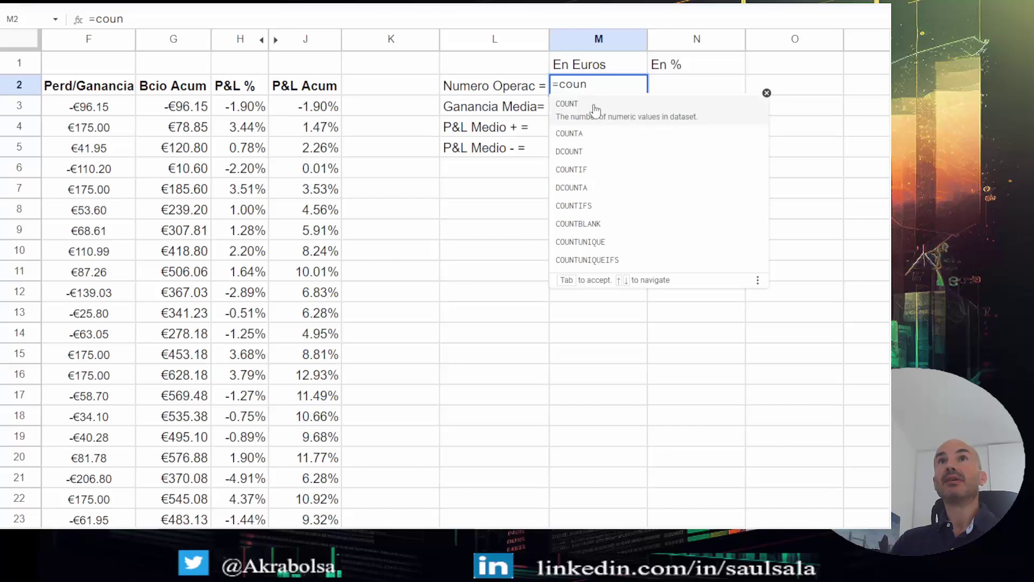
click(596, 109)
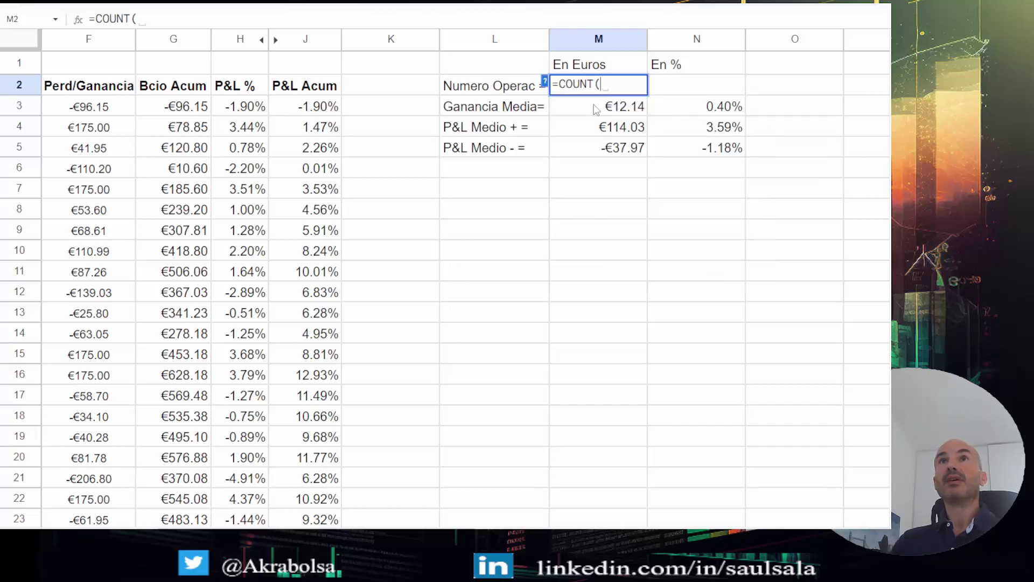
click(104, 107)
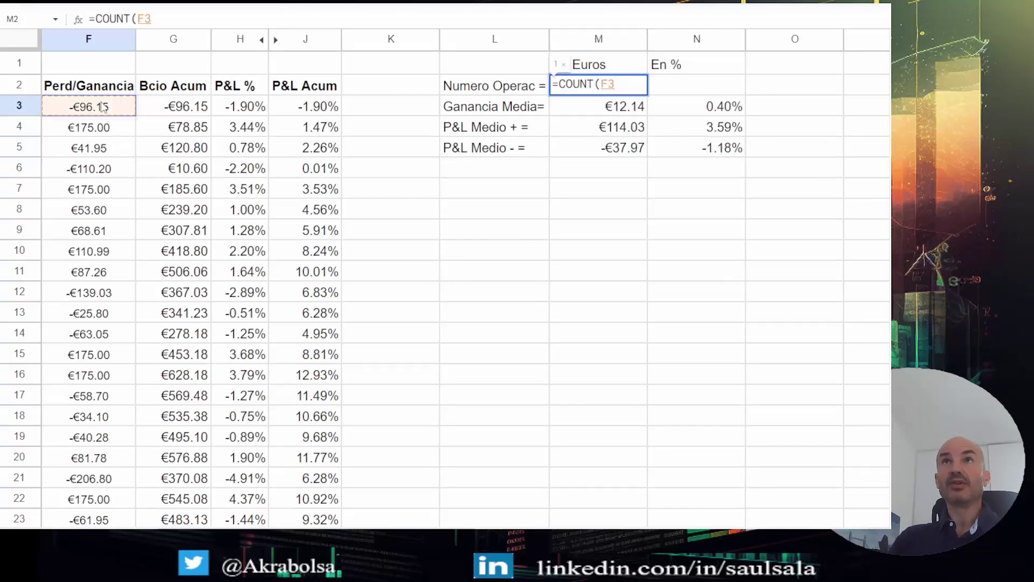
key(ctrl+shift+Down)
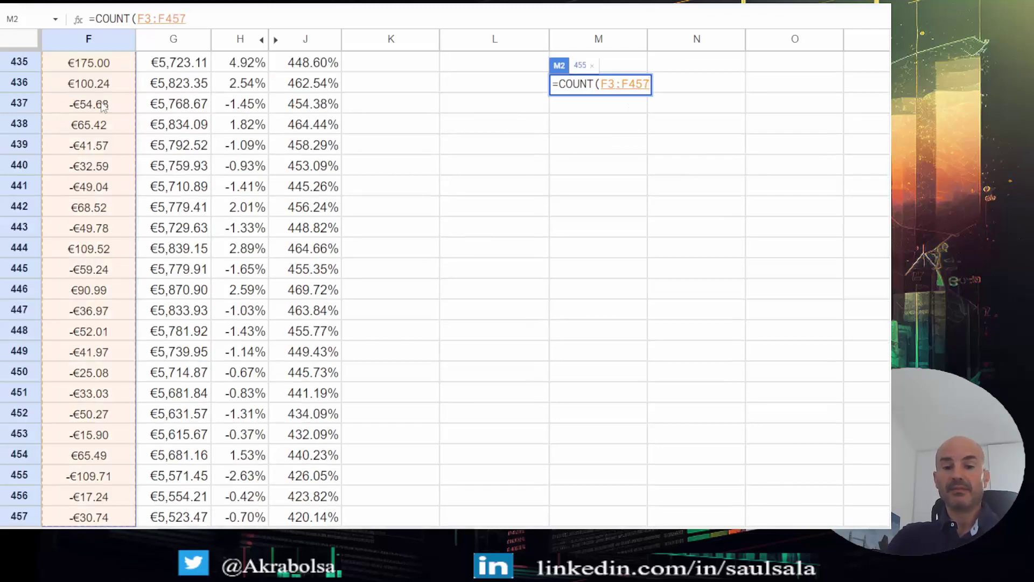
key(Return)
key(Up)
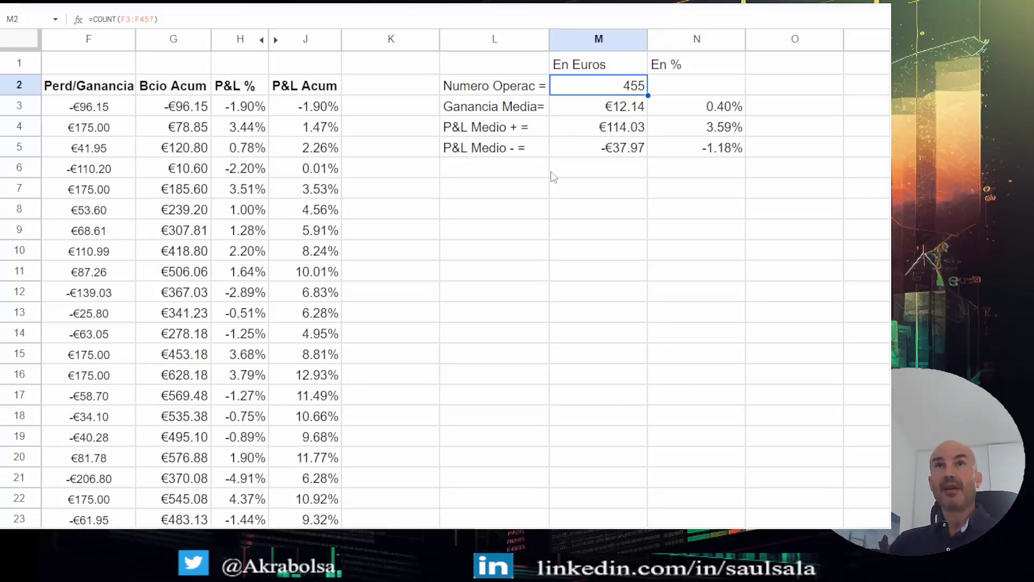
Review the euro and percentage formulas for the overall, positive and negative averages in M3:N5
click(617, 111)
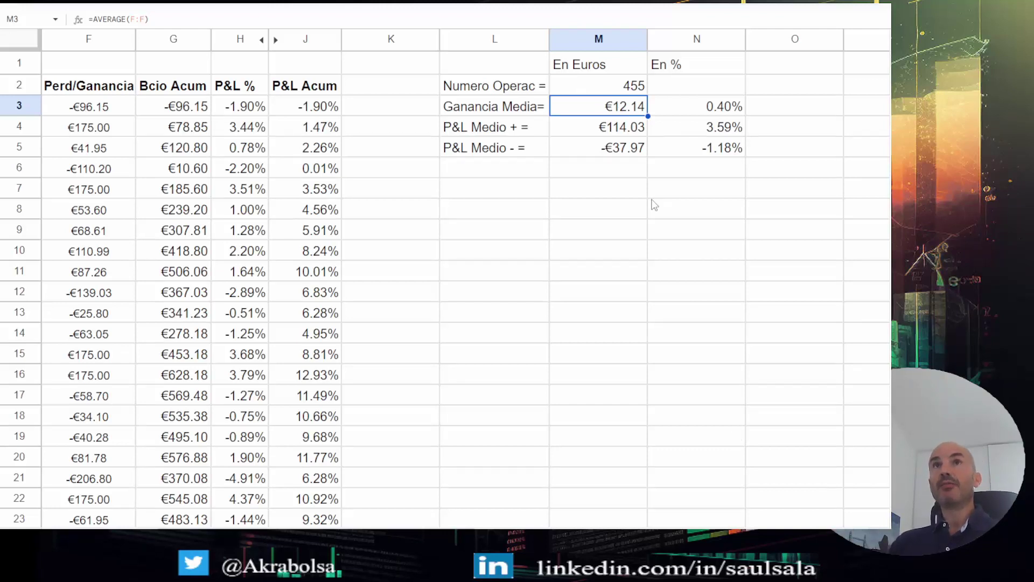
click(717, 108)
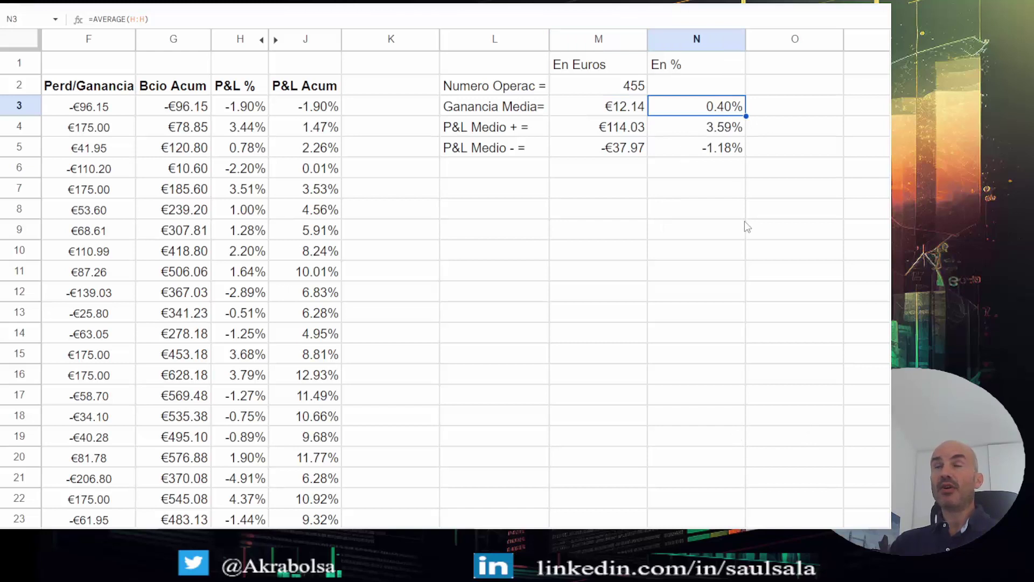
click(581, 131)
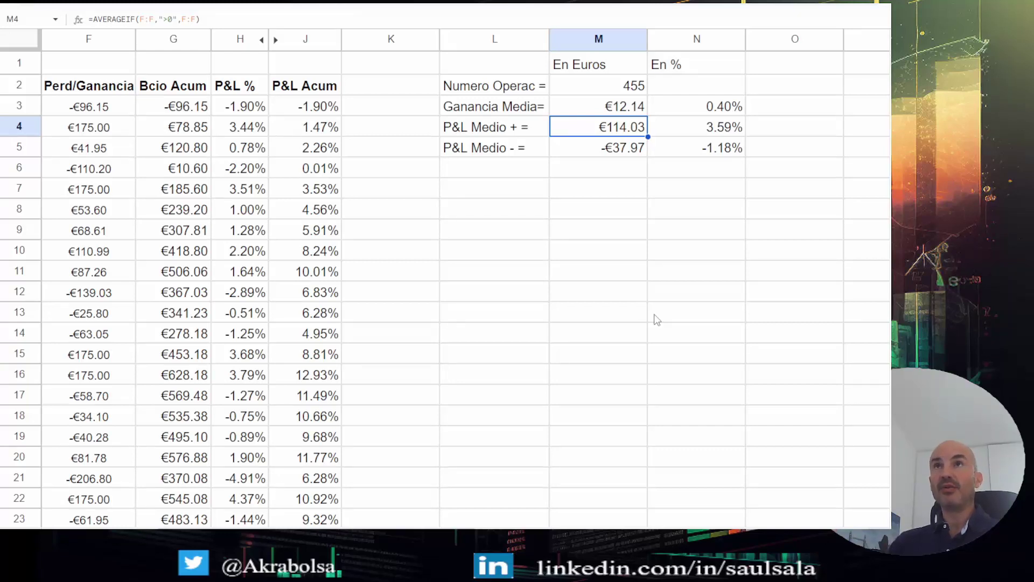
click(721, 124)
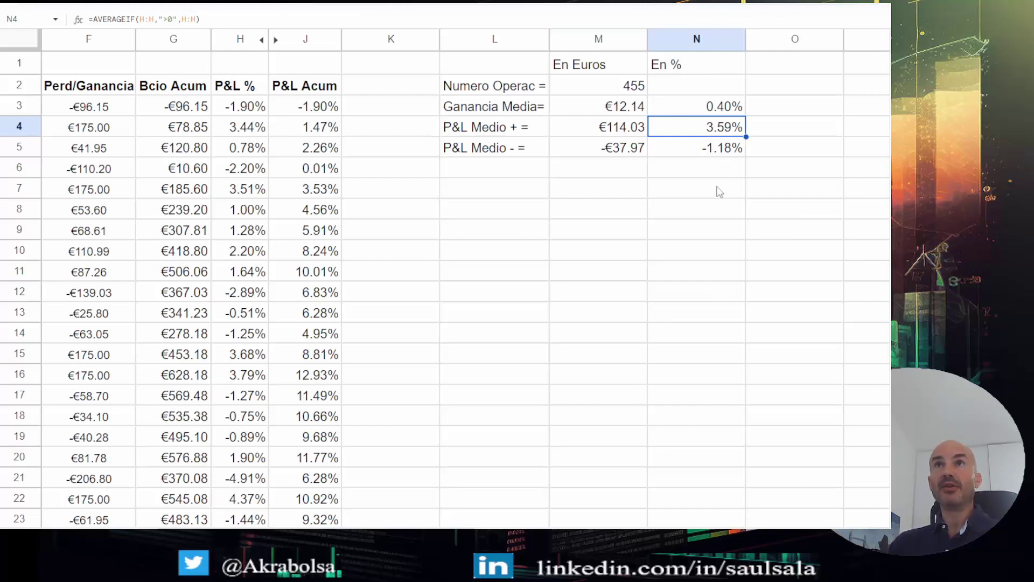
click(616, 150)
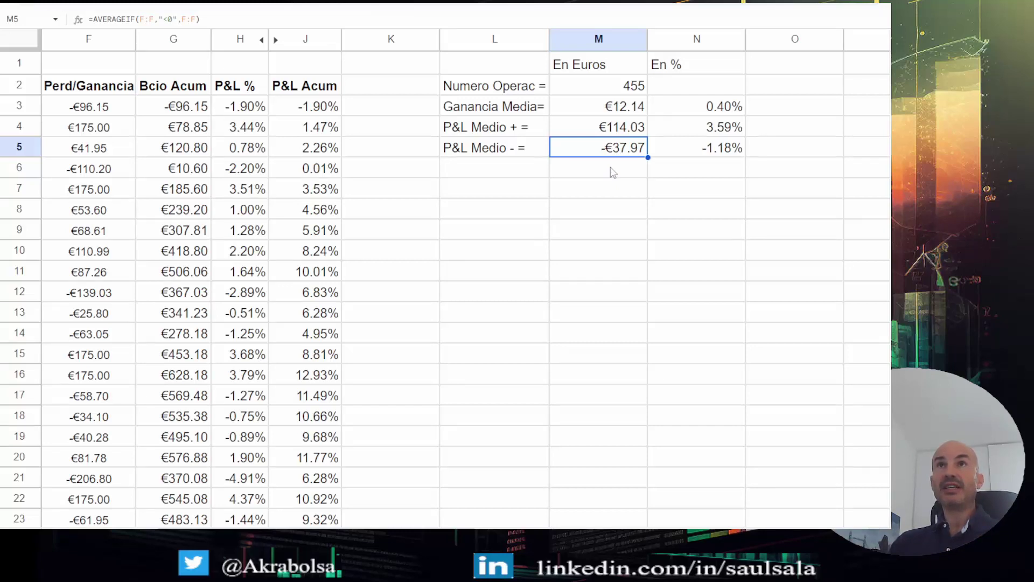
click(719, 148)
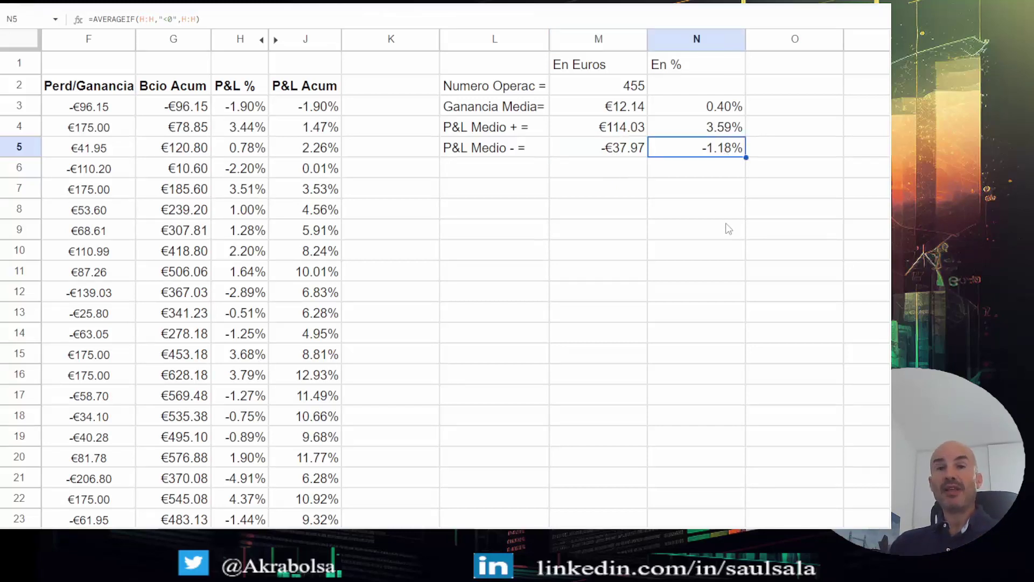
Start a new label in L6, below the P&L Medio - row, with the word "Ratio"
click(507, 167)
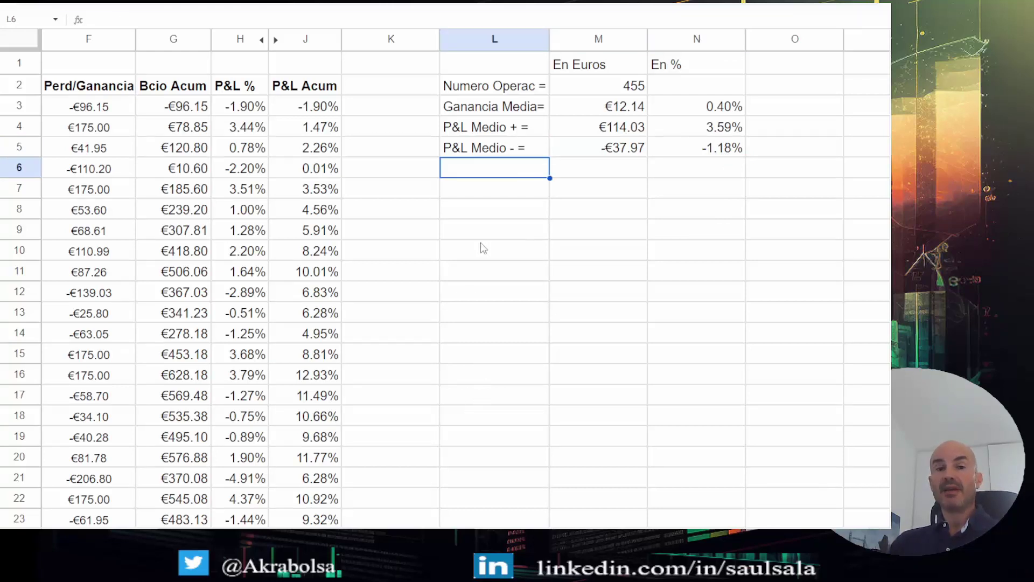
text(Ratio )
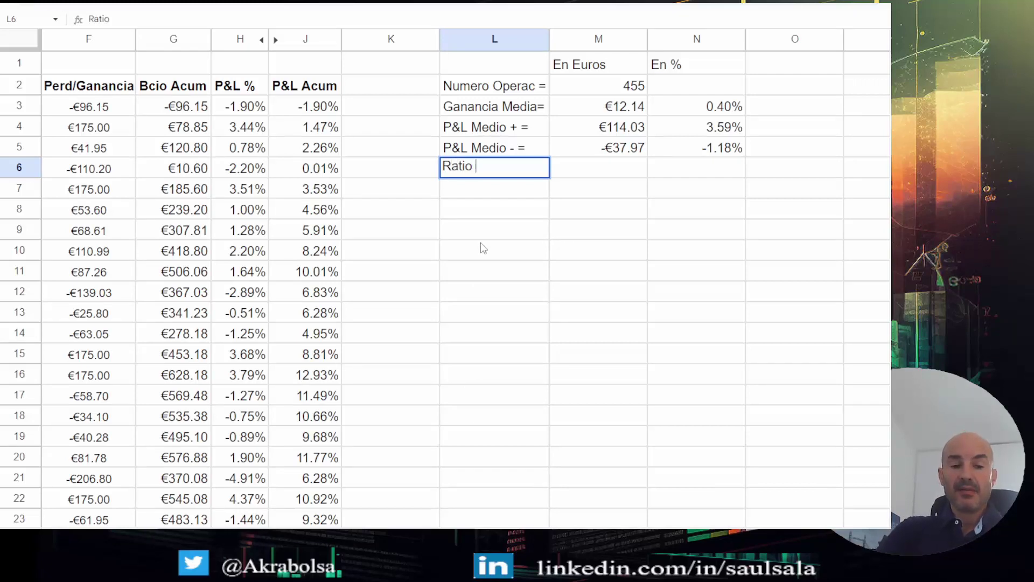
text(Bcio)
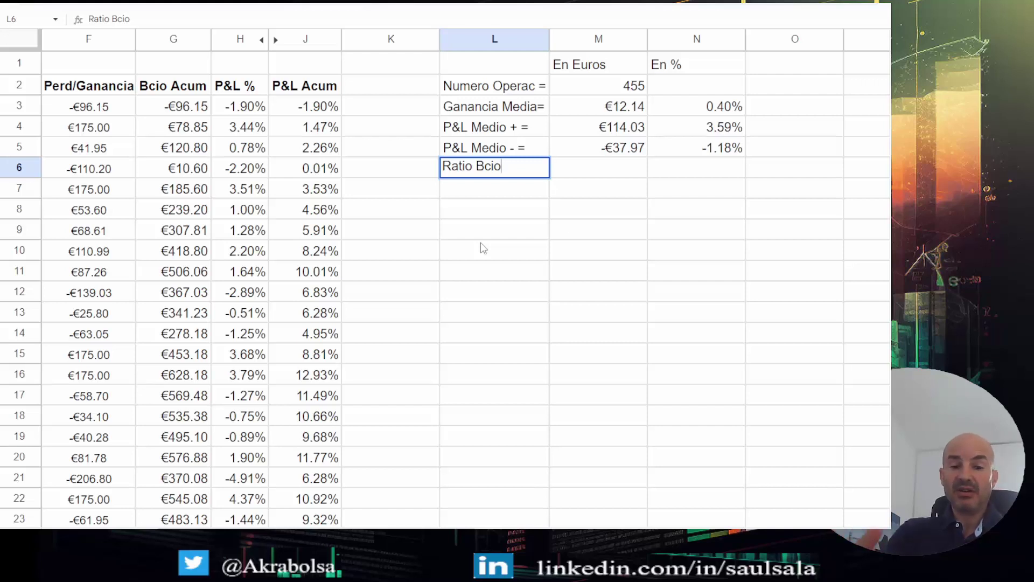
text(/)
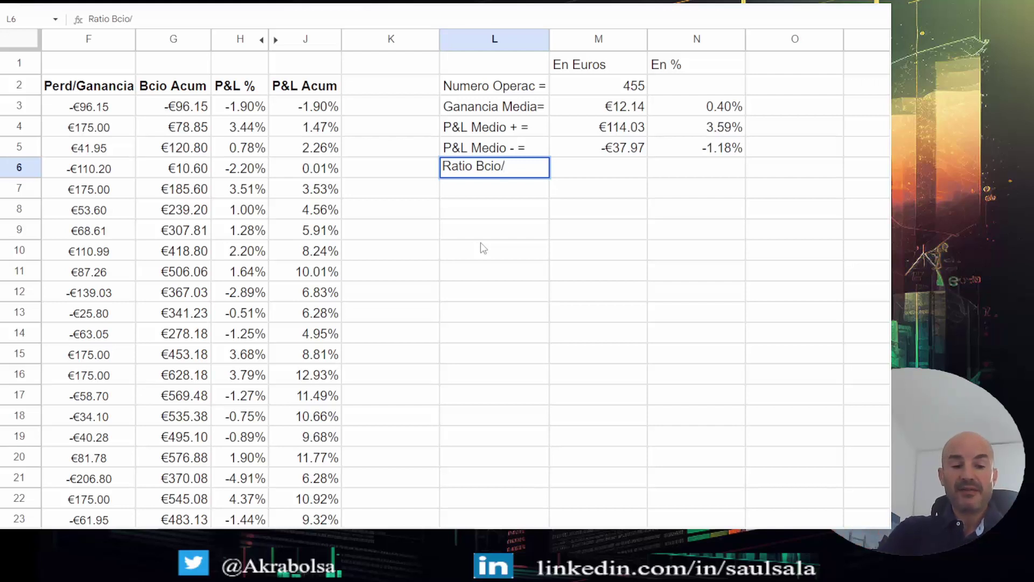
text(Perdida)
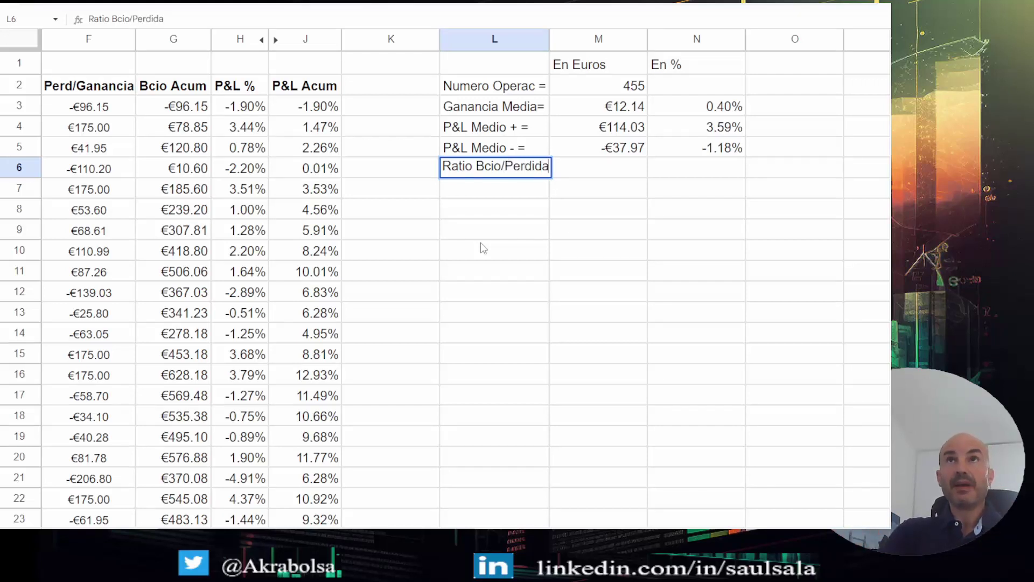
key(BackSpace)
key(BackSpace)
key(BackSpace)
key(BackSpace)
key(BackSpace)
key(BackSpace)
key(BackSpace)
key(BackSpace)
key(BackSpace)
key(BackSpace)
key(BackSpace)
key(BackSpace)
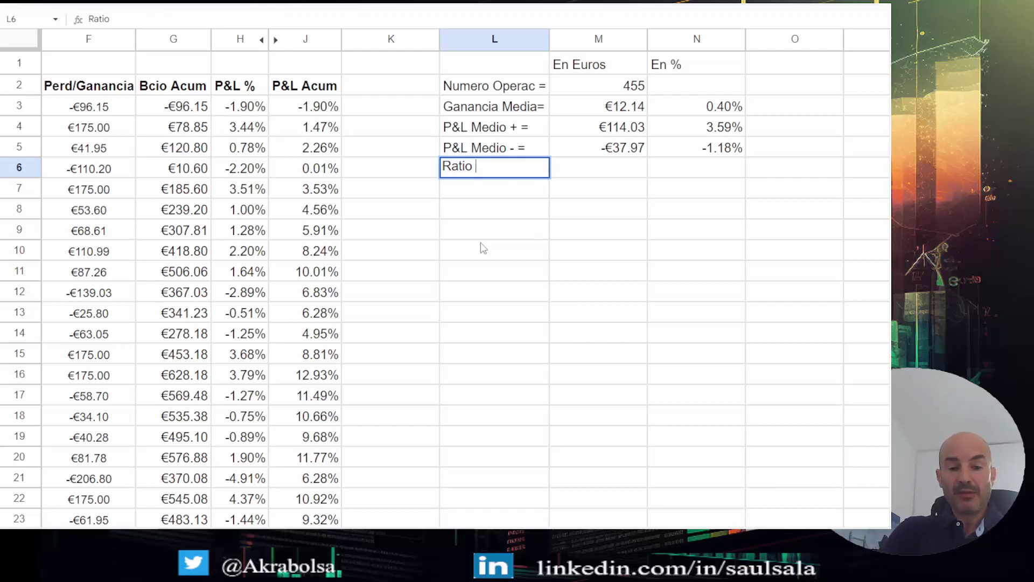
Complete the label in L6 as "Ratio Riesgo/Bcio ="
text(Rieg)
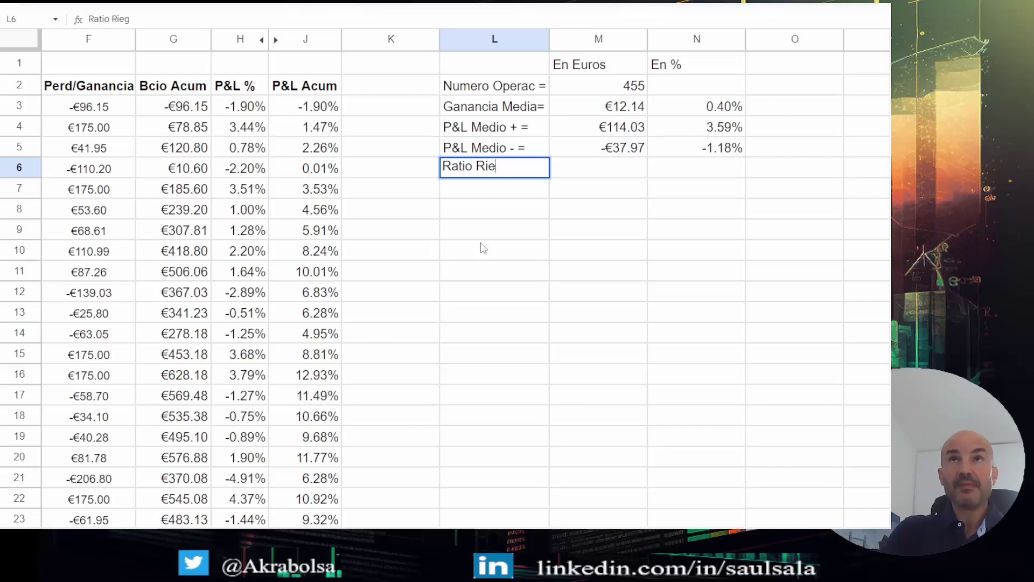
text(sg)
key(BackSpace)
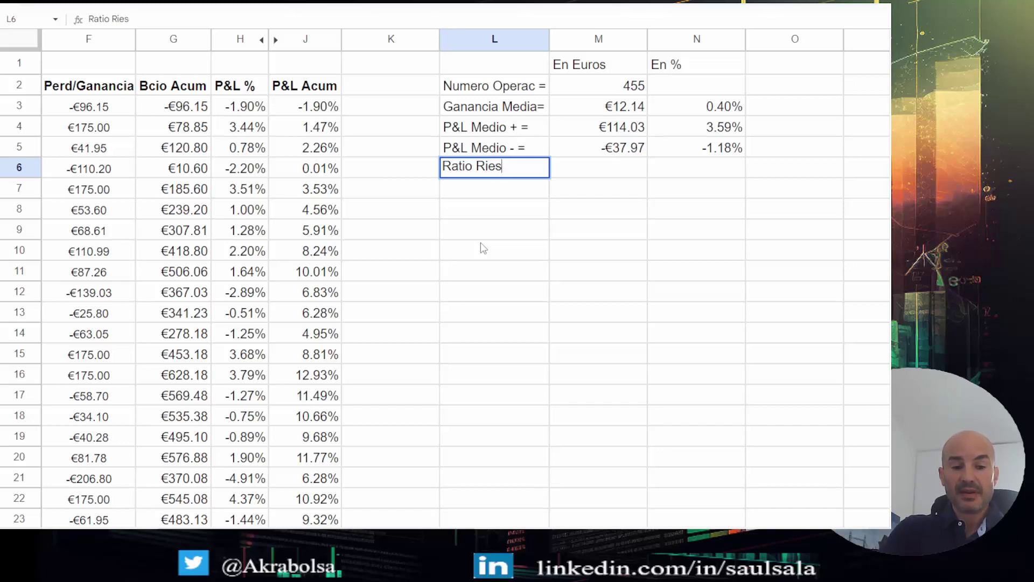
text(go/C)
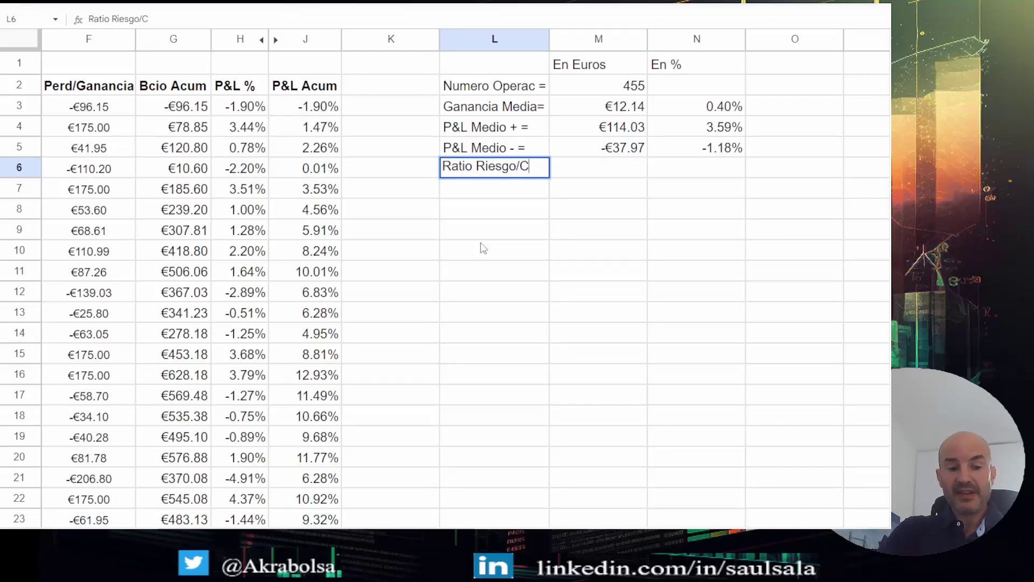
key(BackSpace)
text(Bcio =)
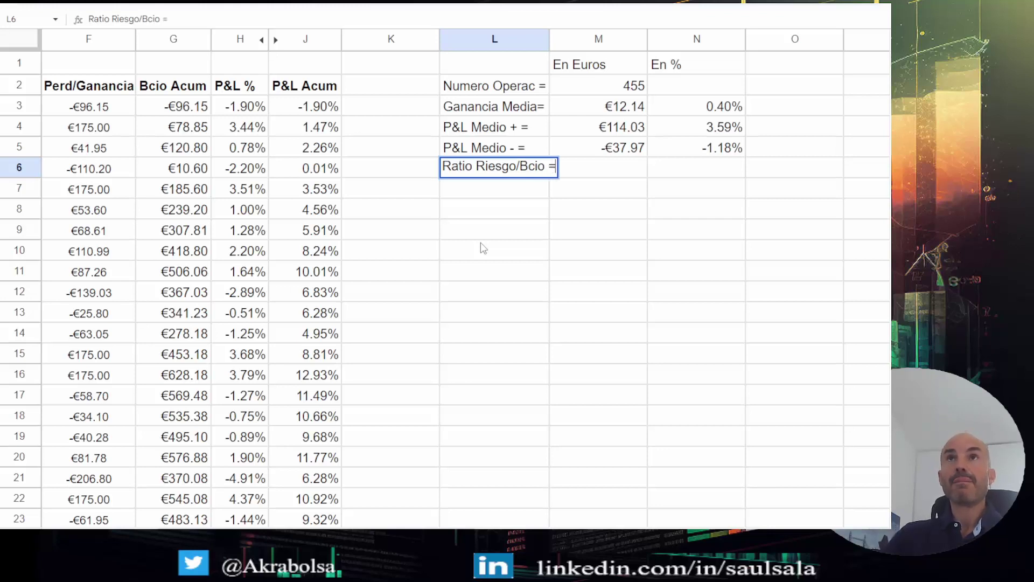
click(474, 203)
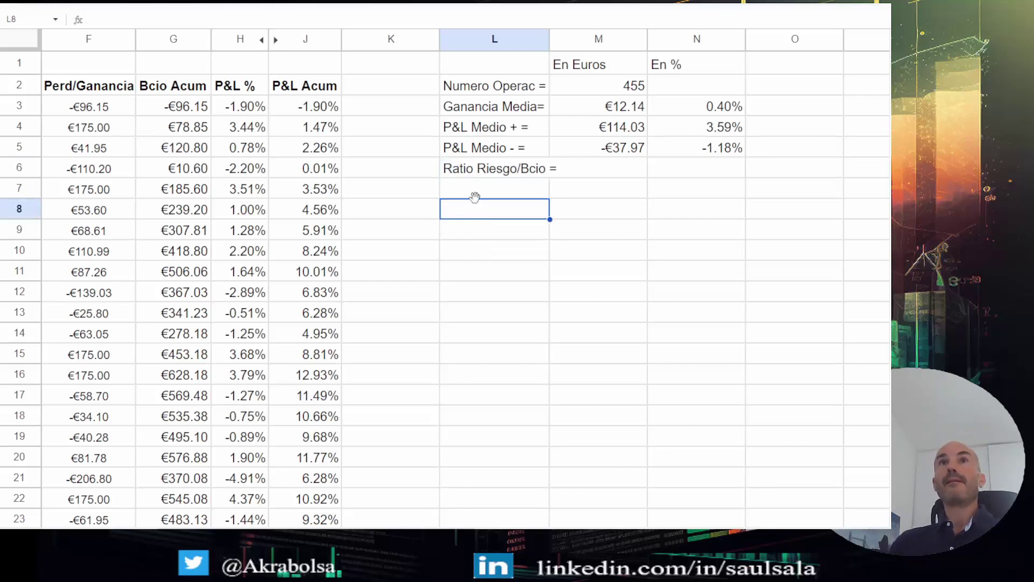
Right-align the "Ratio Riesgo/Bcio =" label in L6
click(463, 168)
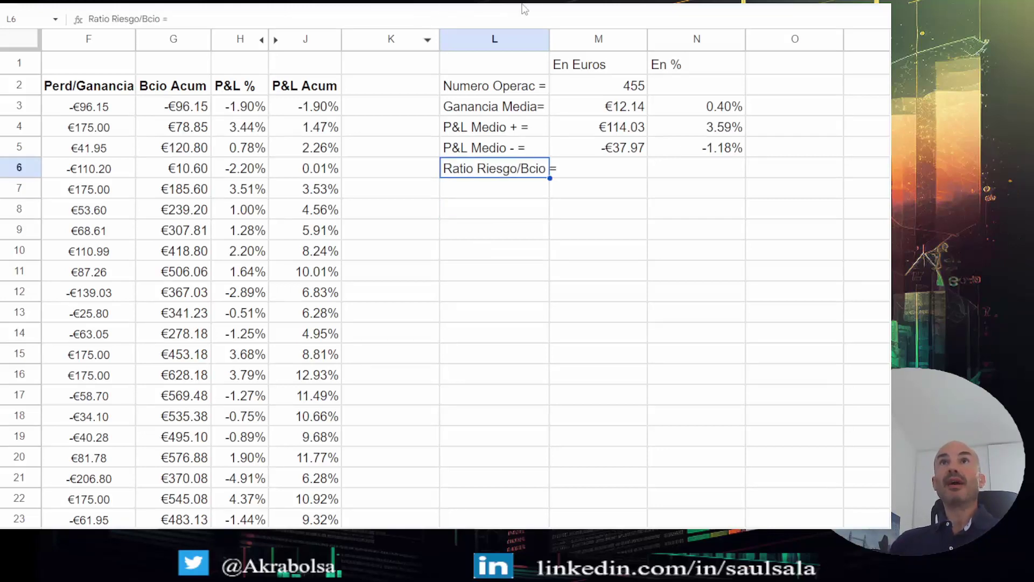
click(581, 2)
click(613, 17)
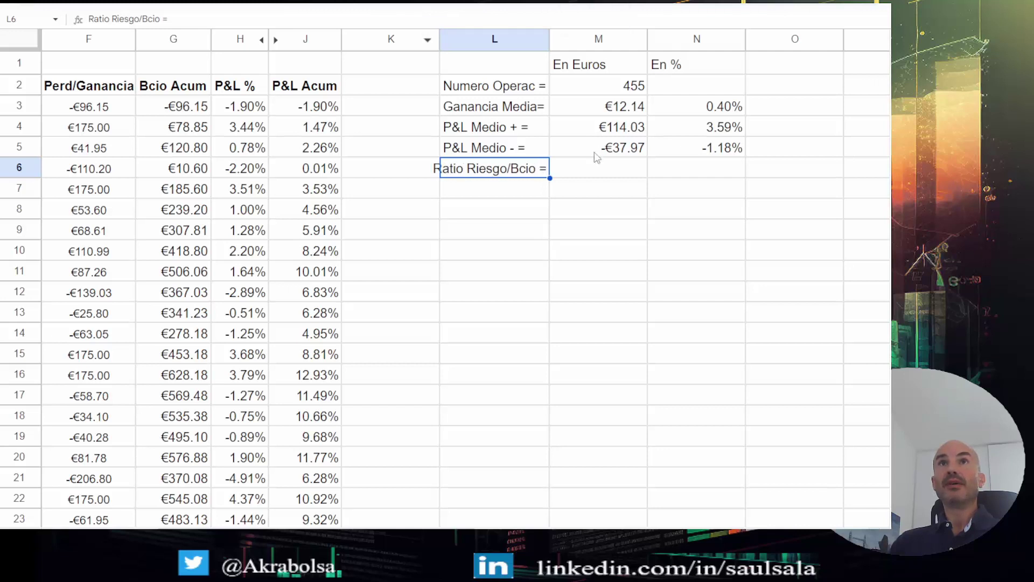
Calculate the risk/benefit ratio in M6 by dividing the average loss by the average win with =M5/M4
click(599, 161)
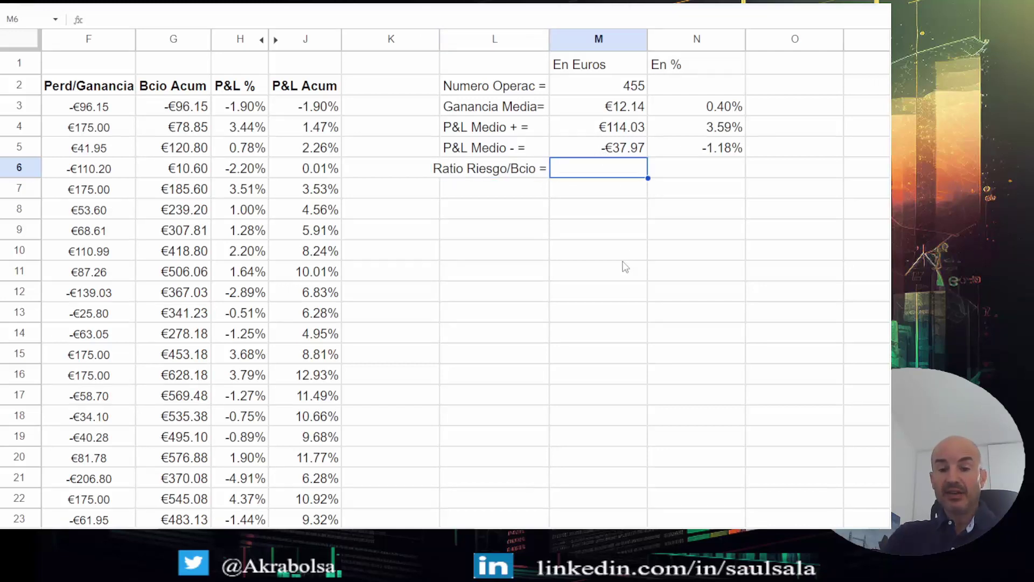
text(=)
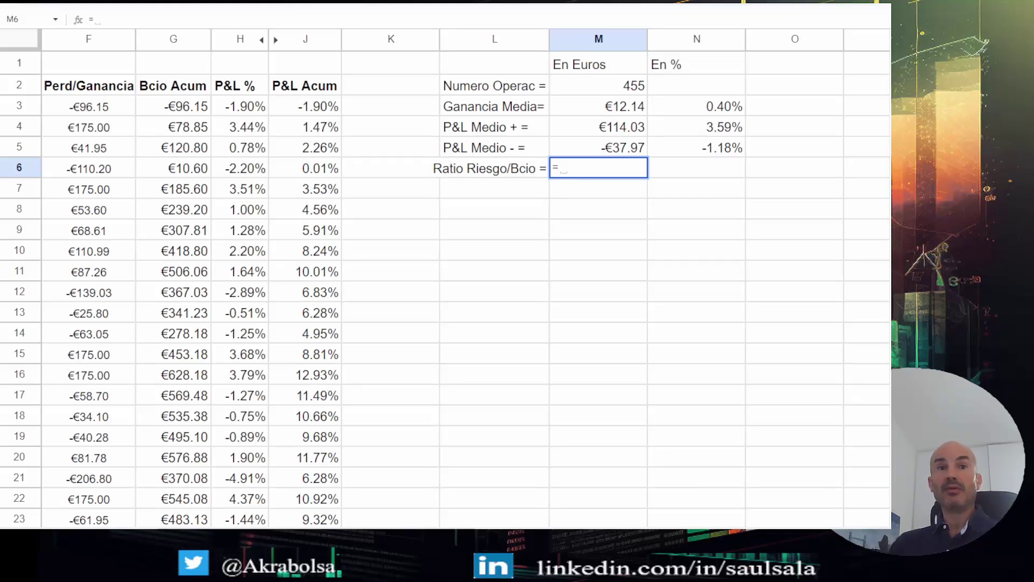
click(614, 149)
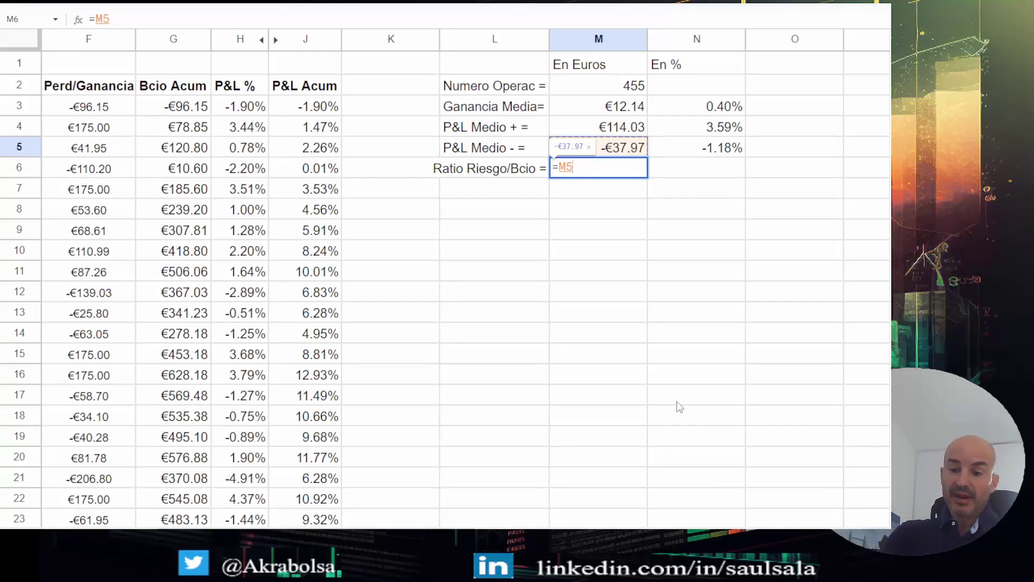
text(/)
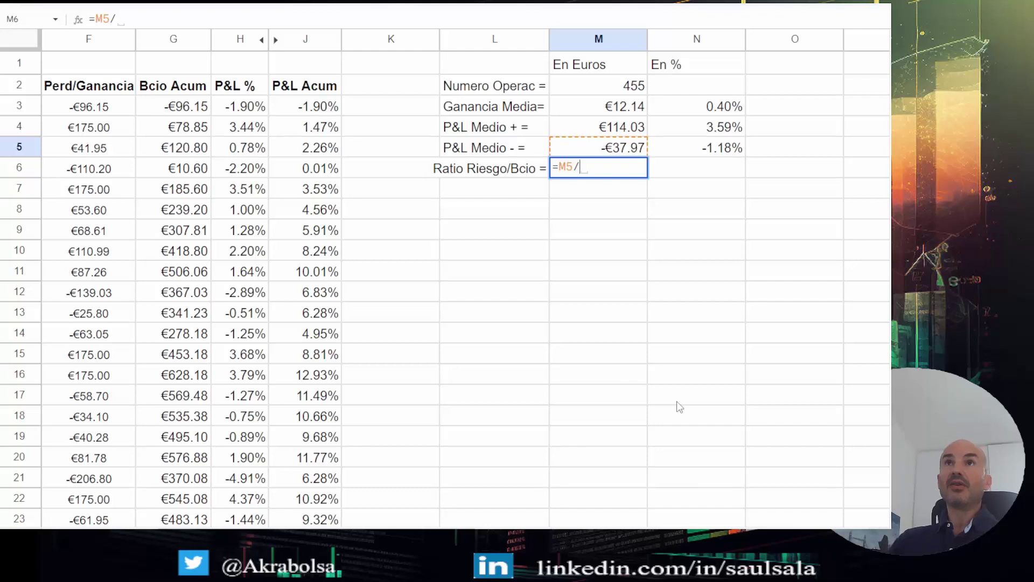
click(618, 131)
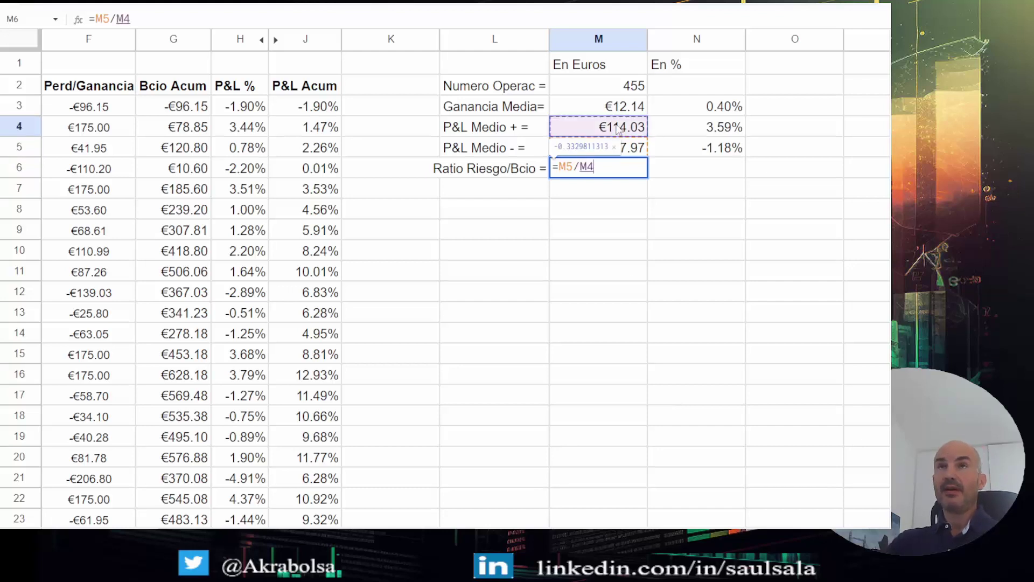
key(Return)
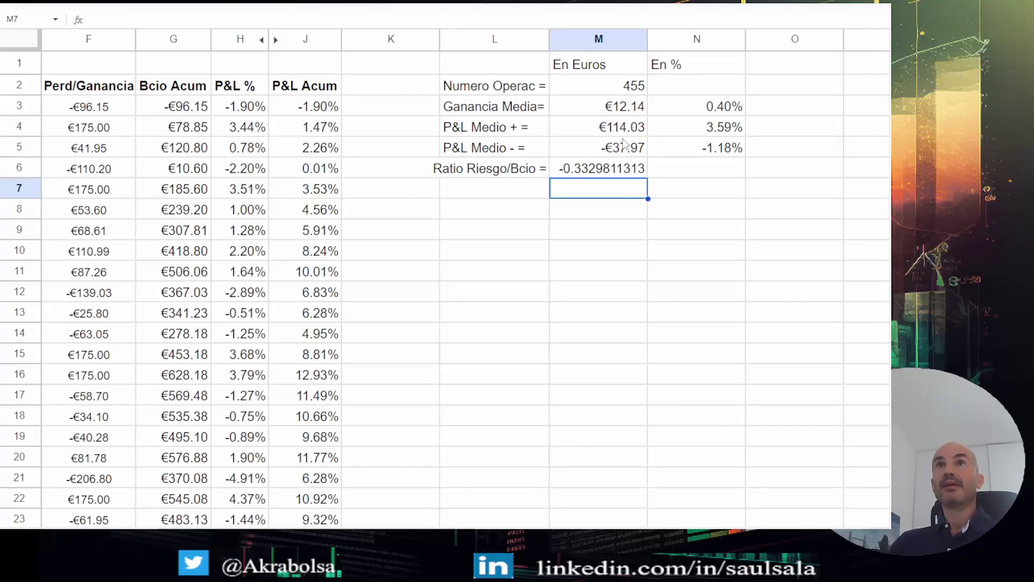
Reverse the sign of the ratio in M6 by changing its formula to =-M5/M4
click(594, 173)
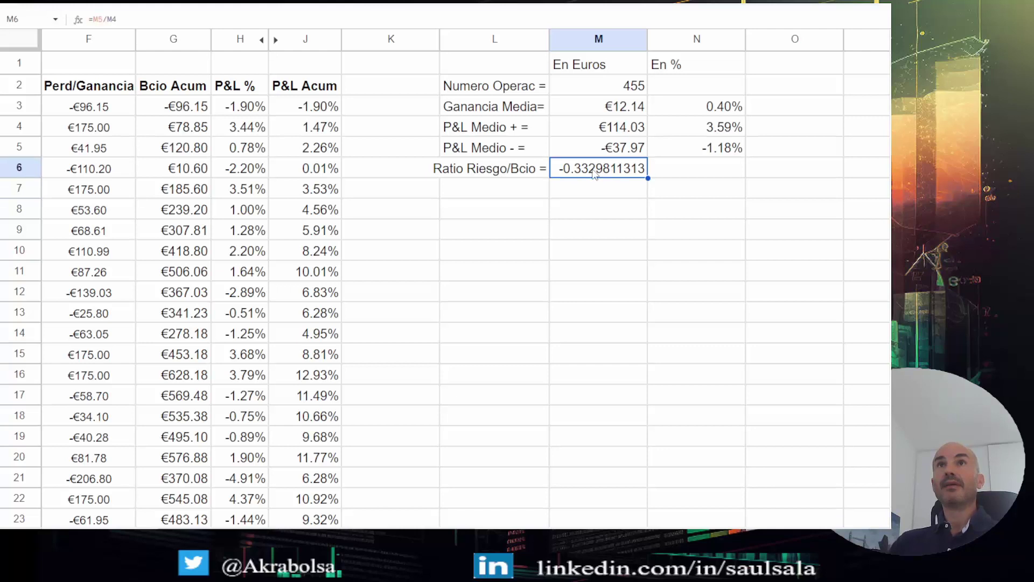
click(94, 13)
text(-)
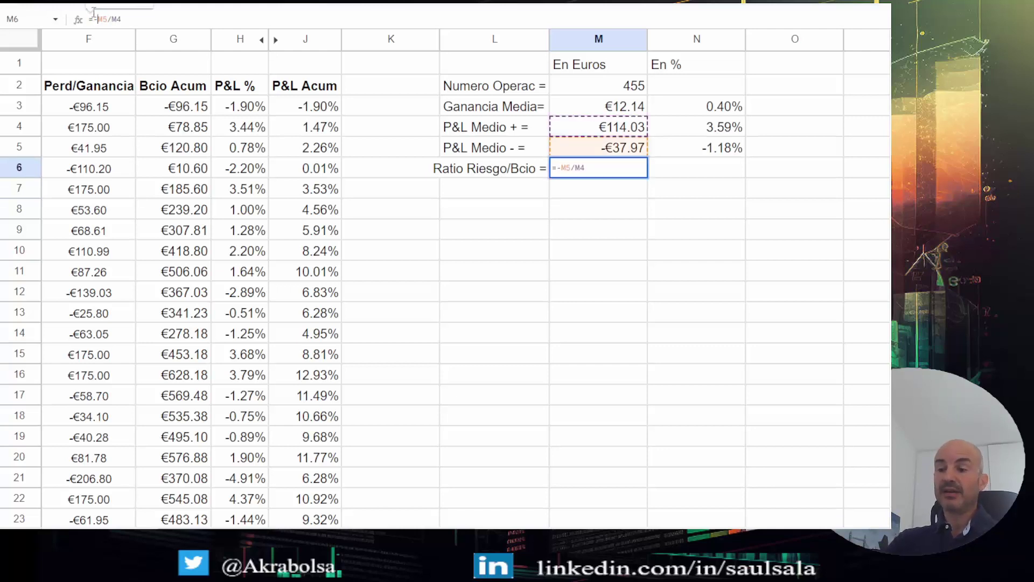
key(Return)
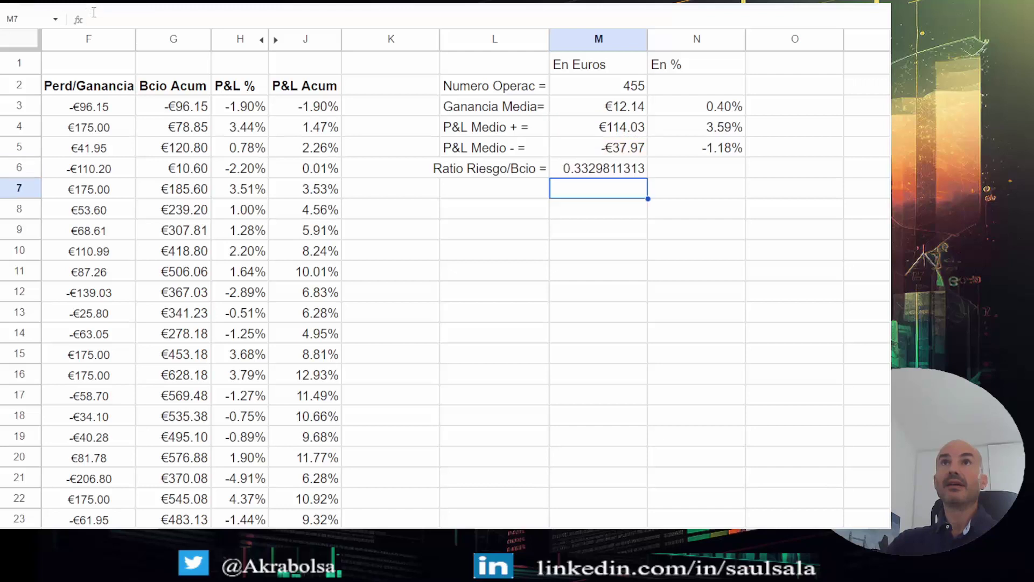
Format the ratio in M6 as a Number with two decimals
key(Up)
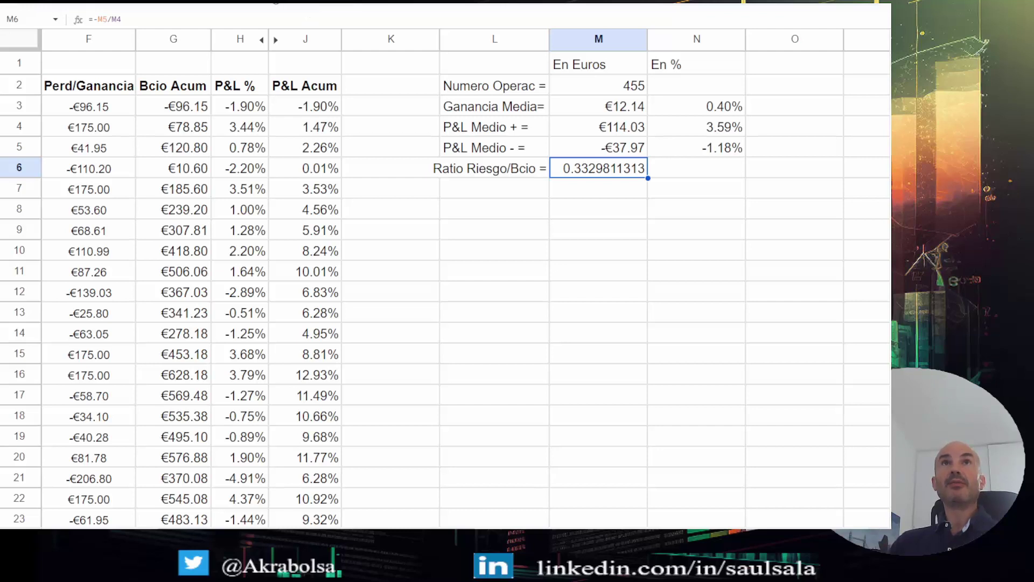
click(253, 1)
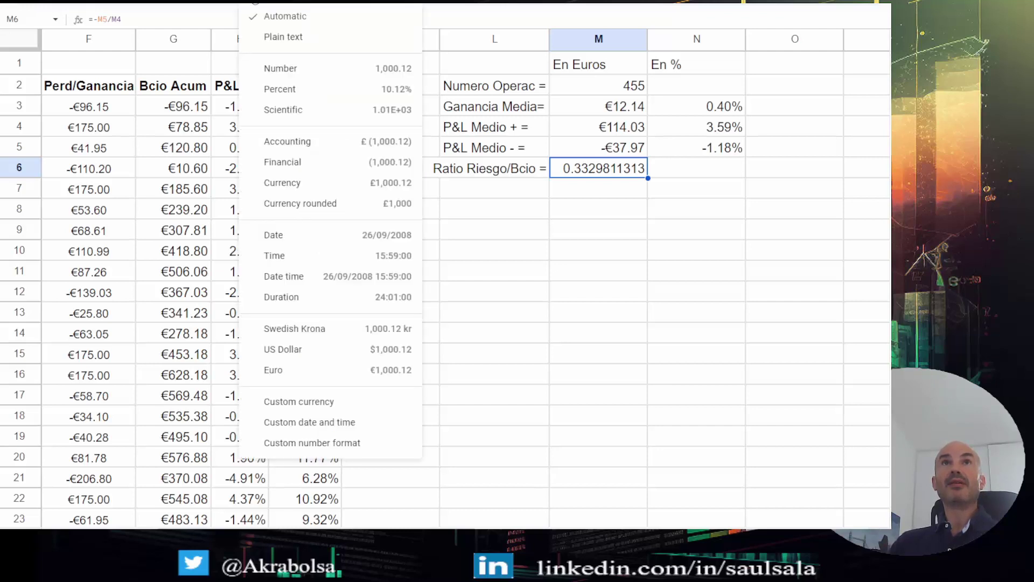
click(281, 69)
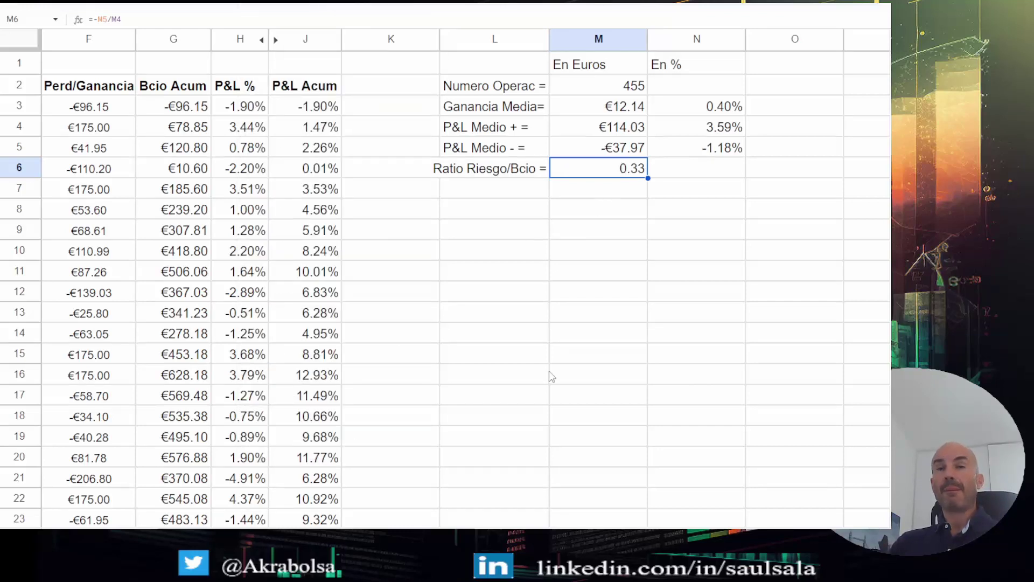
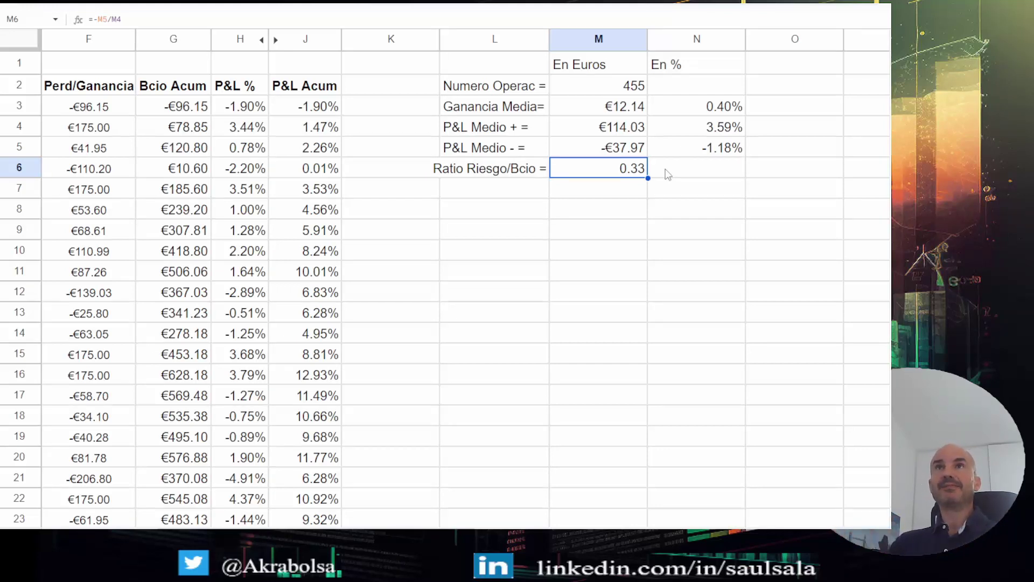
Move the Ratio Riesgo/Bcio label and its value from L6:M6 down to L9:M9
click(561, 272)
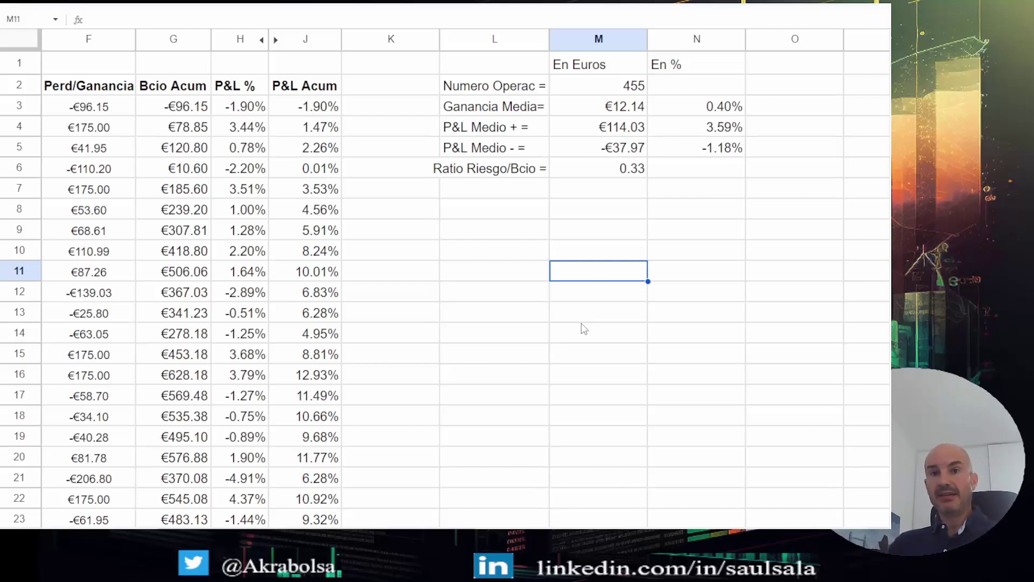
click(491, 190)
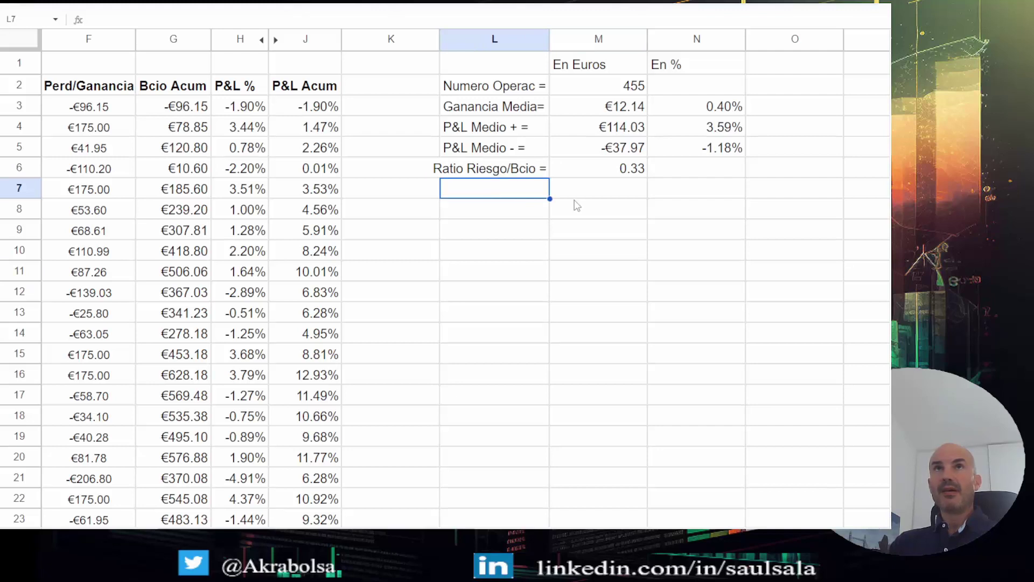
click(506, 171)
click(501, 193)
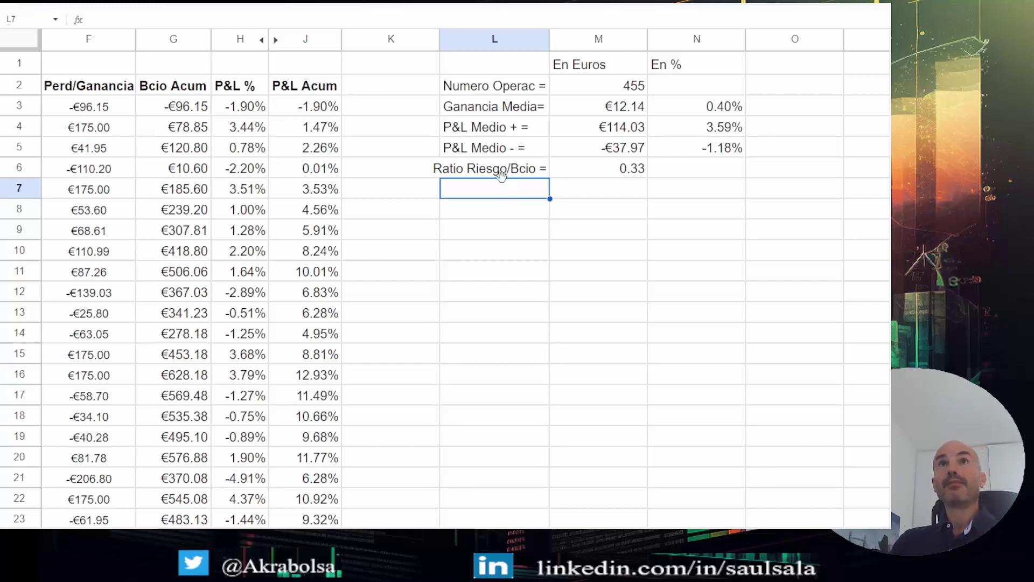
drag(500, 172, 552, 226)
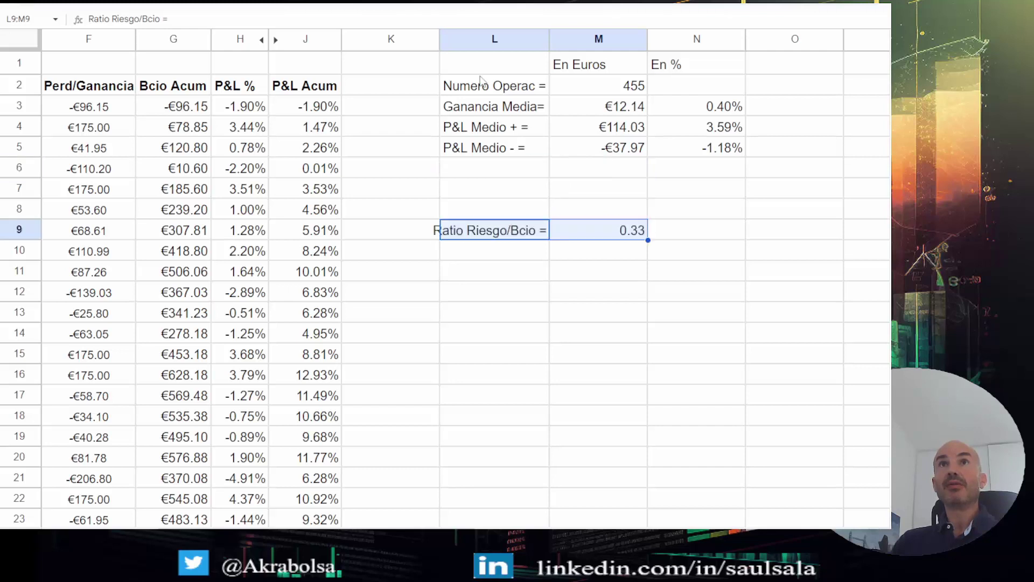
Move the Numero Operac label from L2 to L8 and its count formula from M2 to M8
click(478, 91)
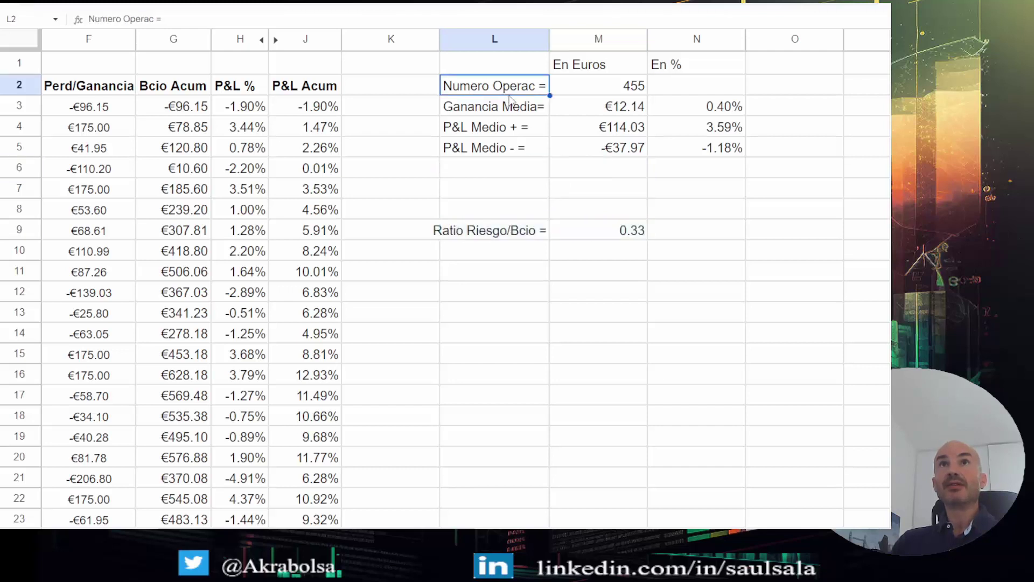
drag(512, 73, 501, 210)
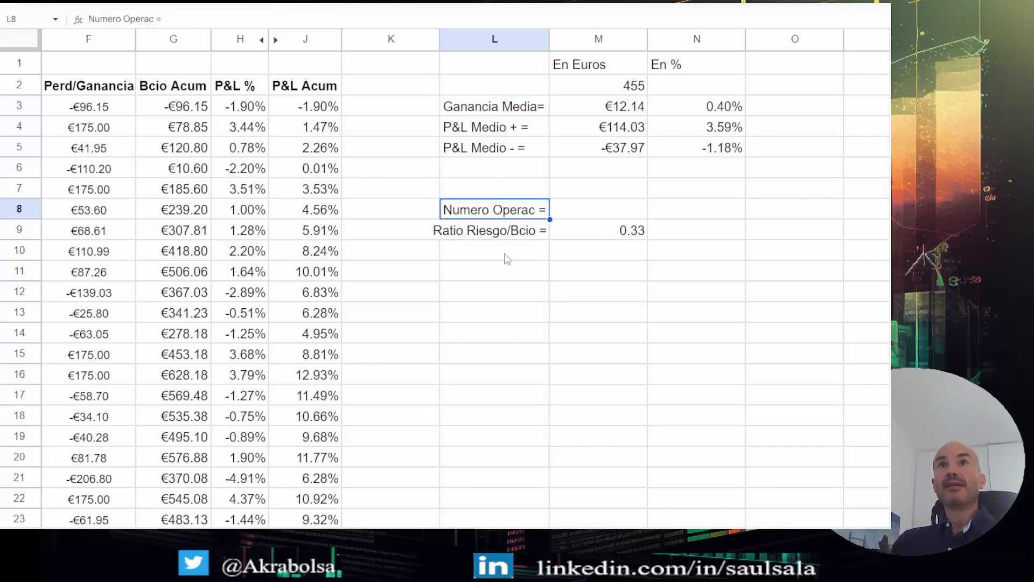
click(607, 89)
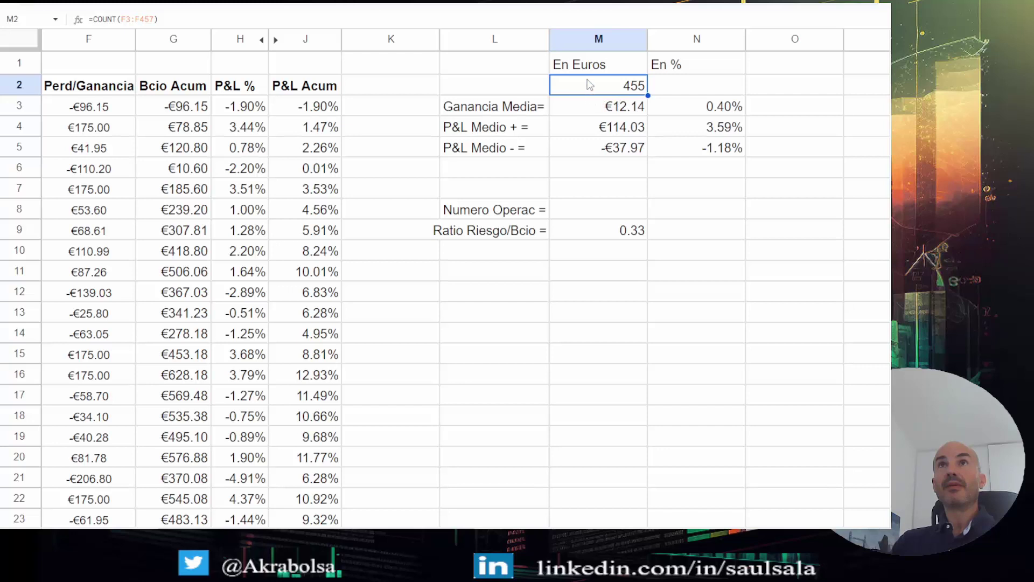
drag(587, 70, 578, 214)
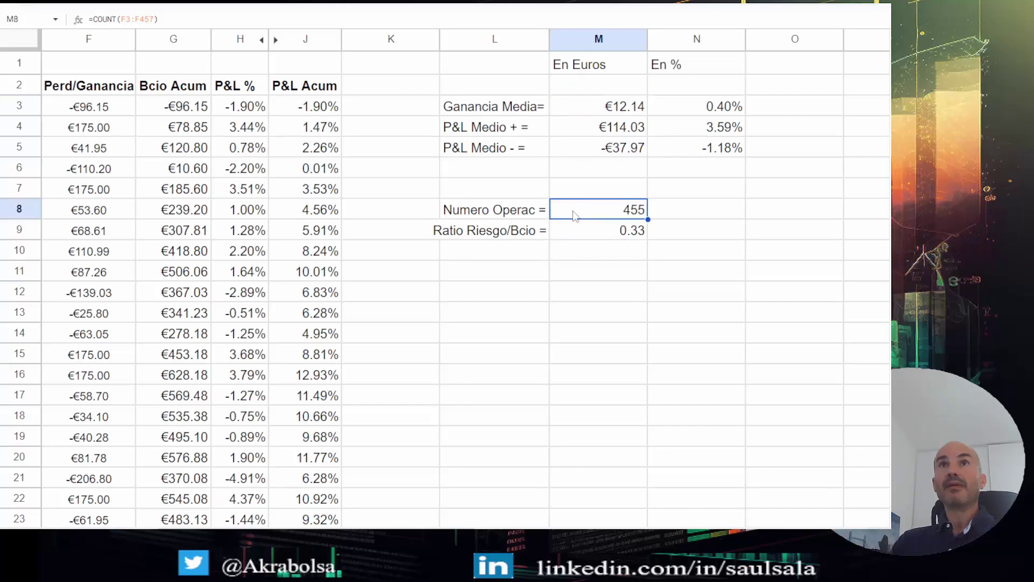
click(480, 252)
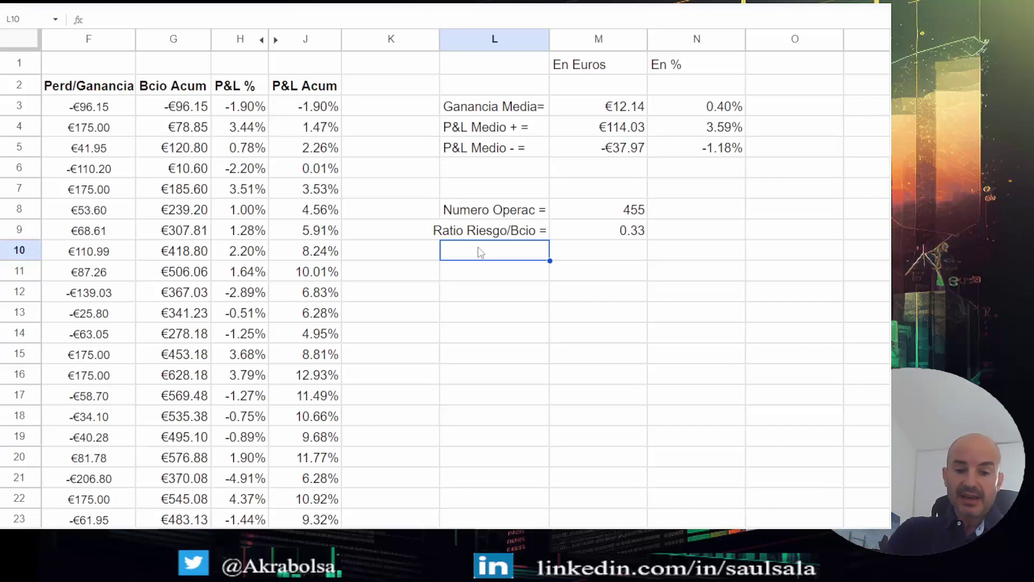
Enter the label P(Exito) = in L10, directly below Ratio Riesgo/Bcio
text(P()
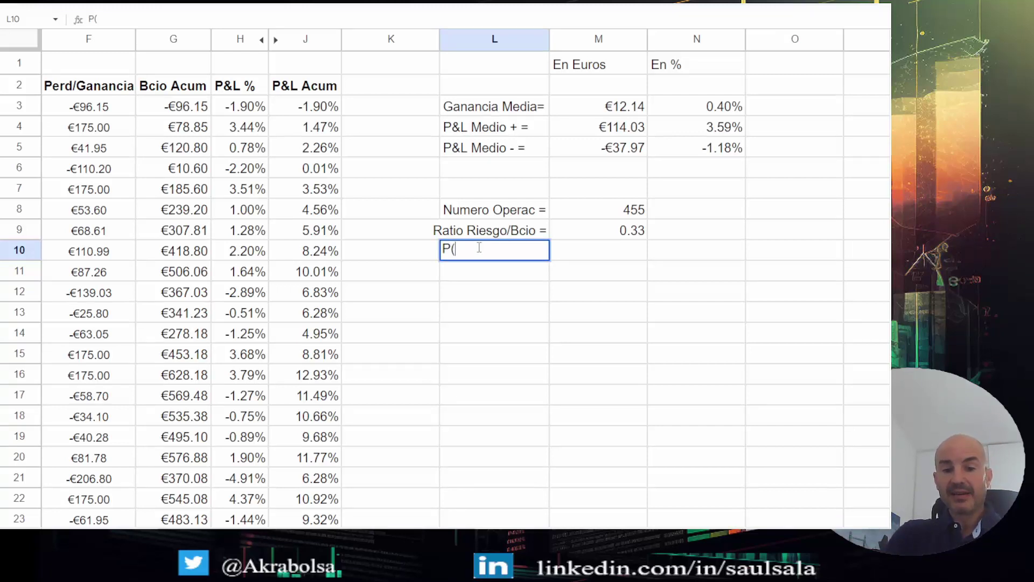
text(Ex)
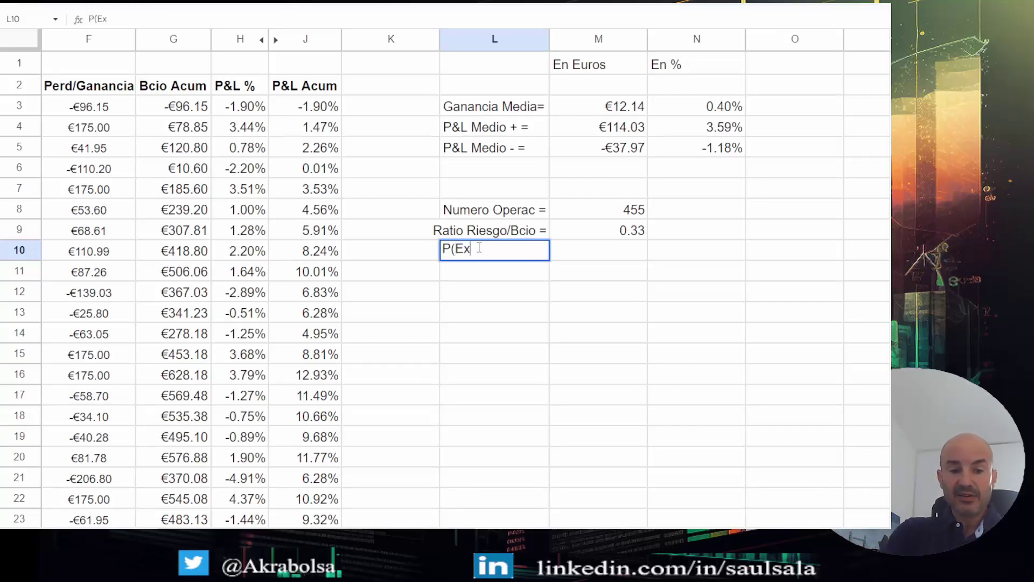
text(ito))
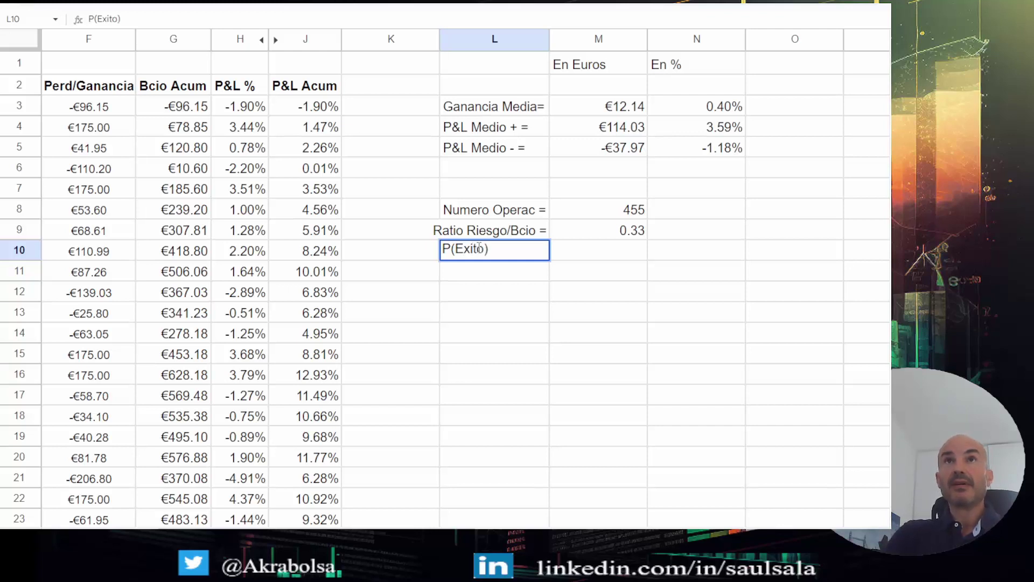
text( =)
key(Return)
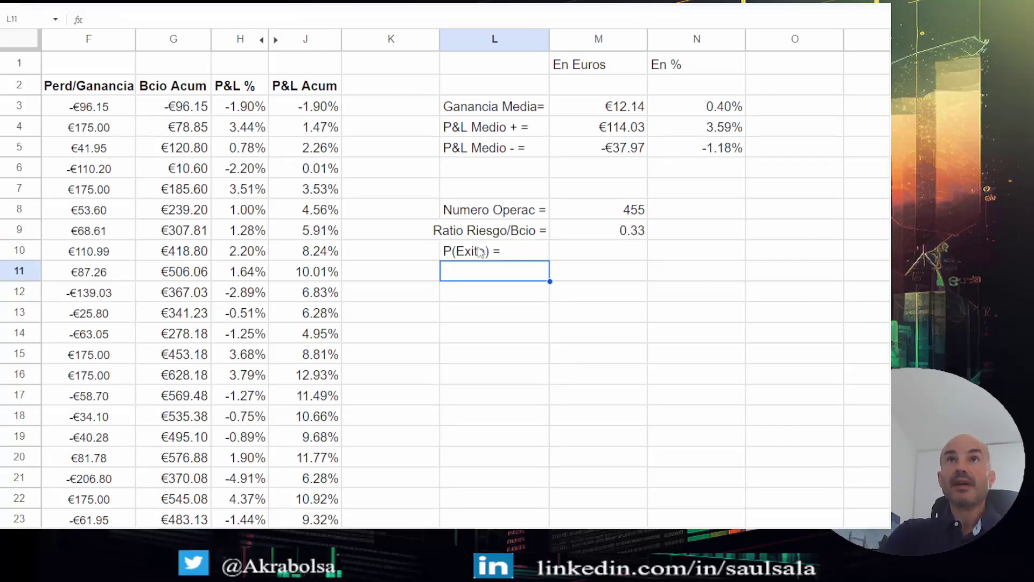
Enter the label Prob (Perder) = in L11
text(P)
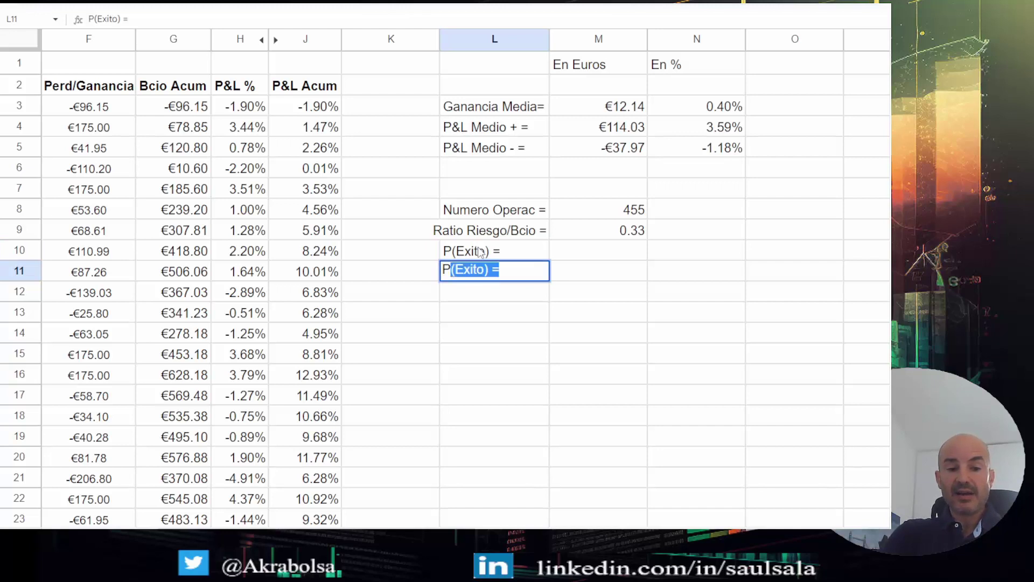
text(rob ()
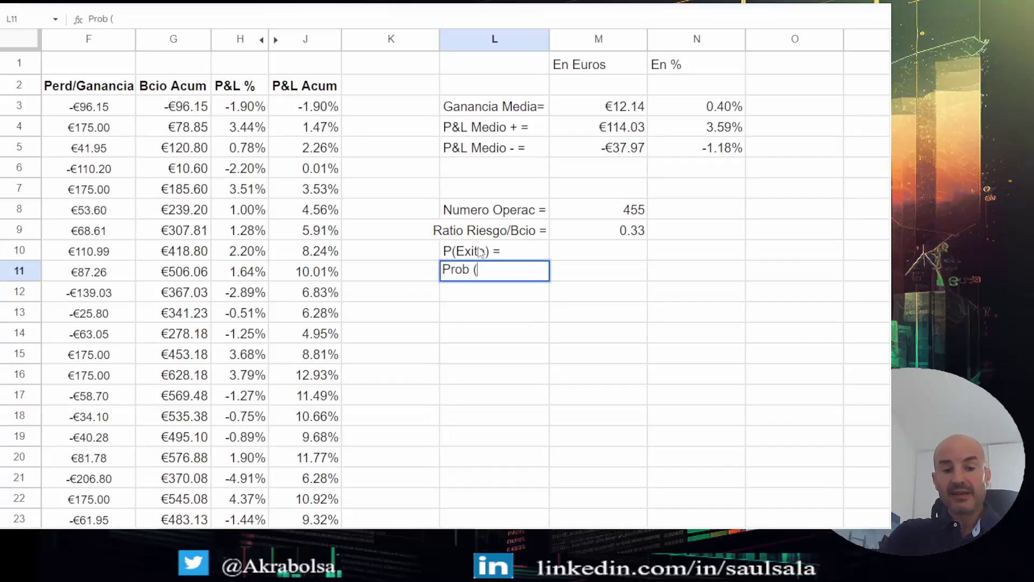
text(P)
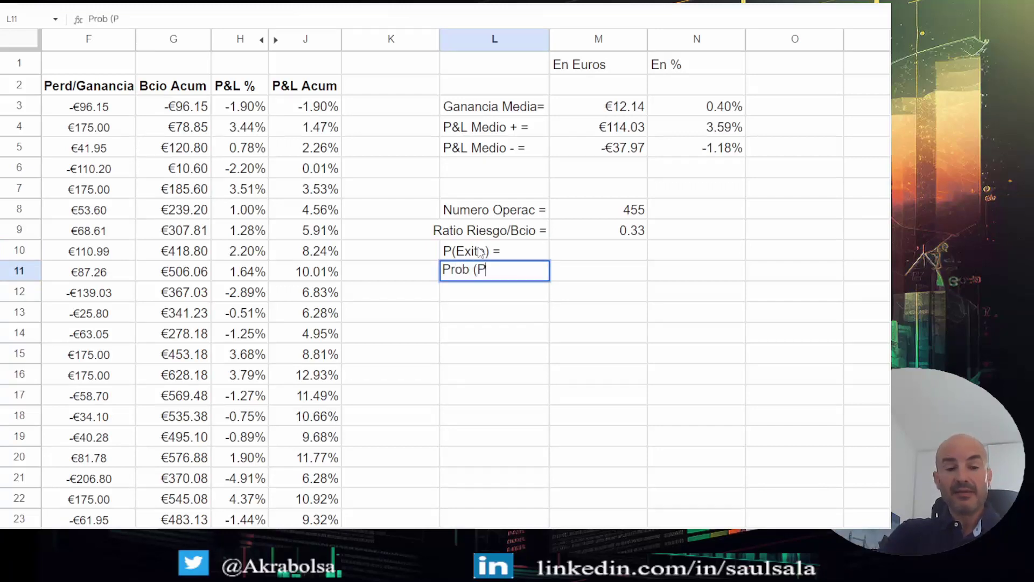
text(erder) =)
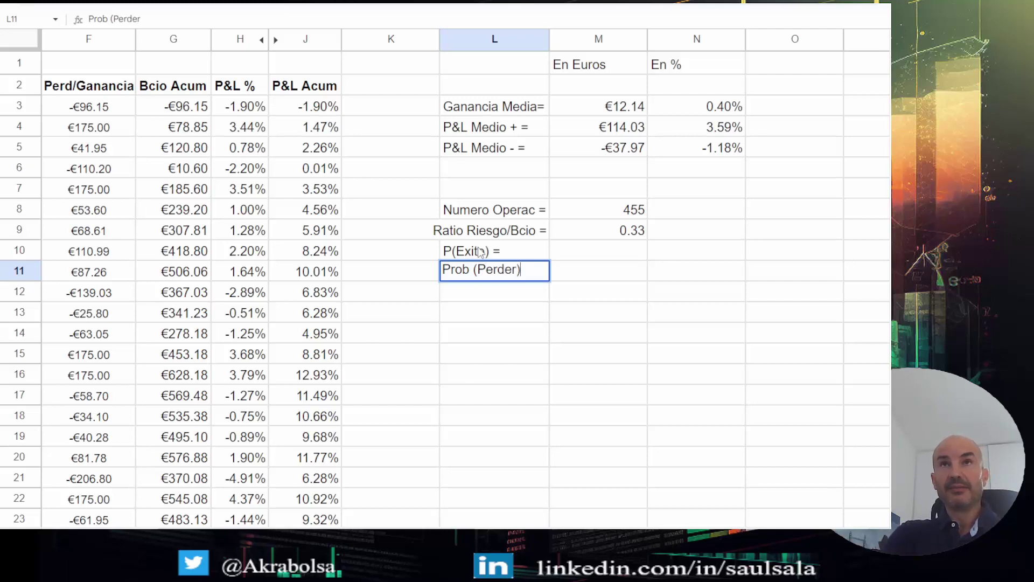
Replace the label in L10 with Prob (Ganar) =
click(506, 257)
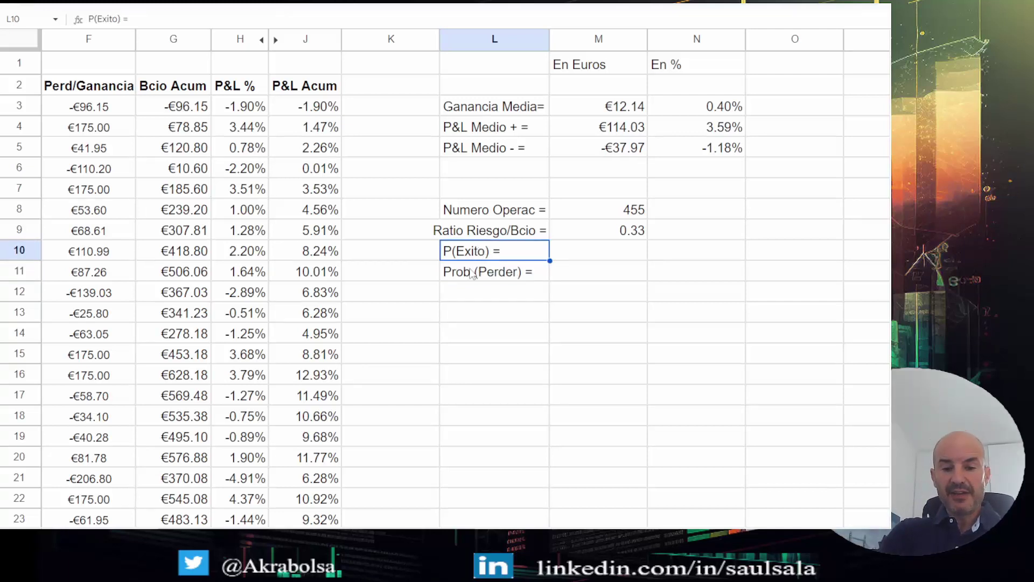
text(Prob)
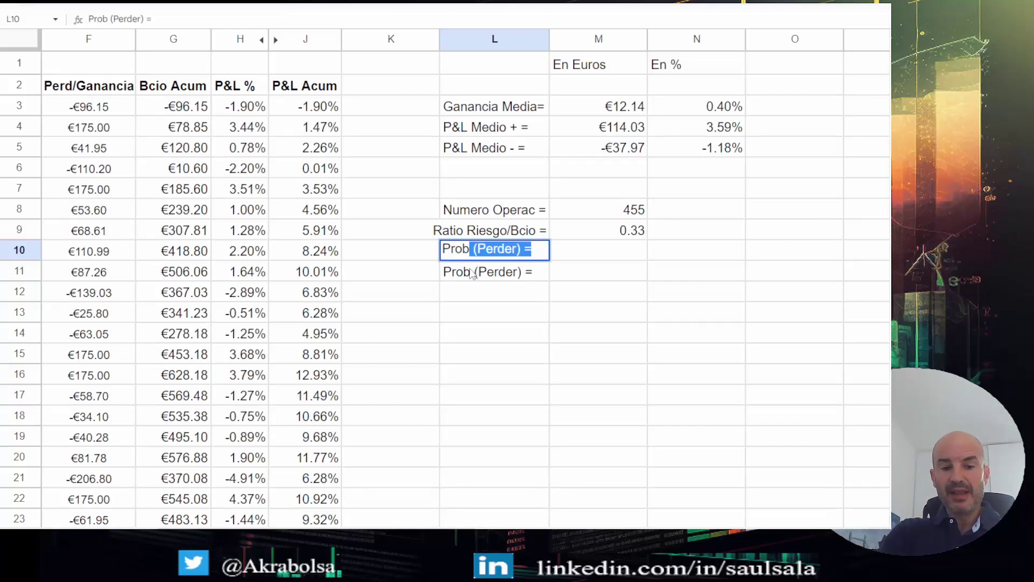
text( (G)
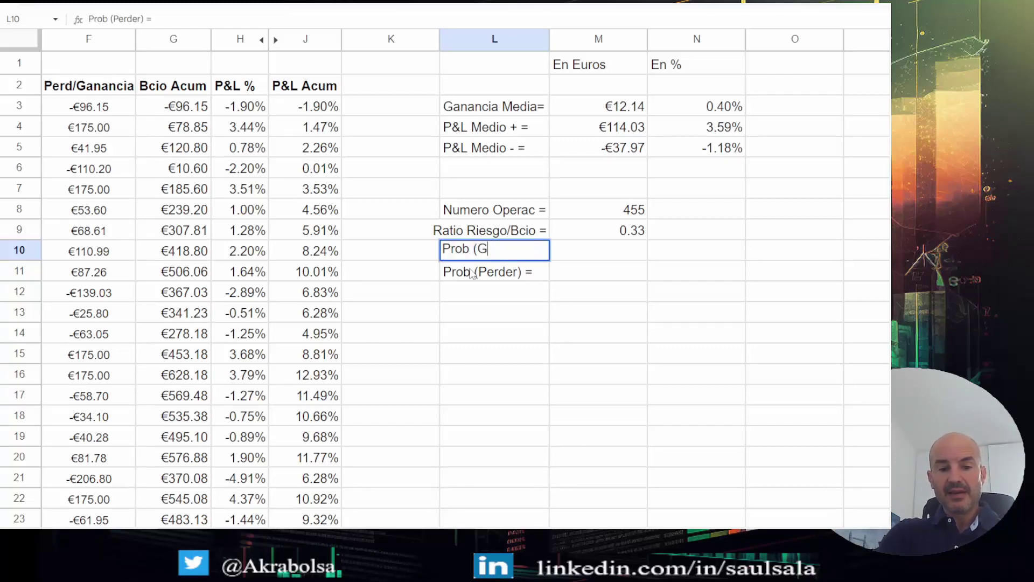
text(anar))
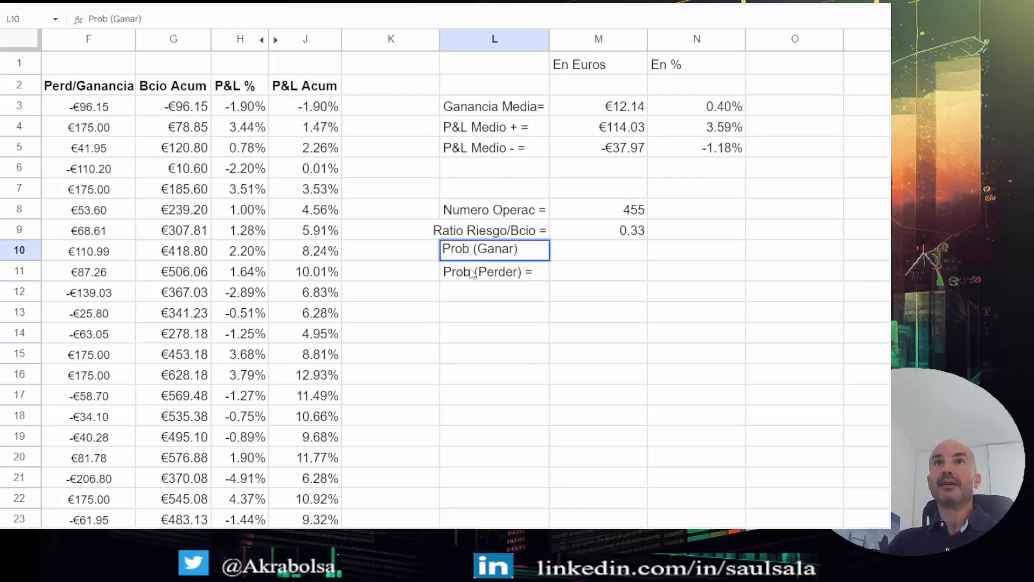
text( =)
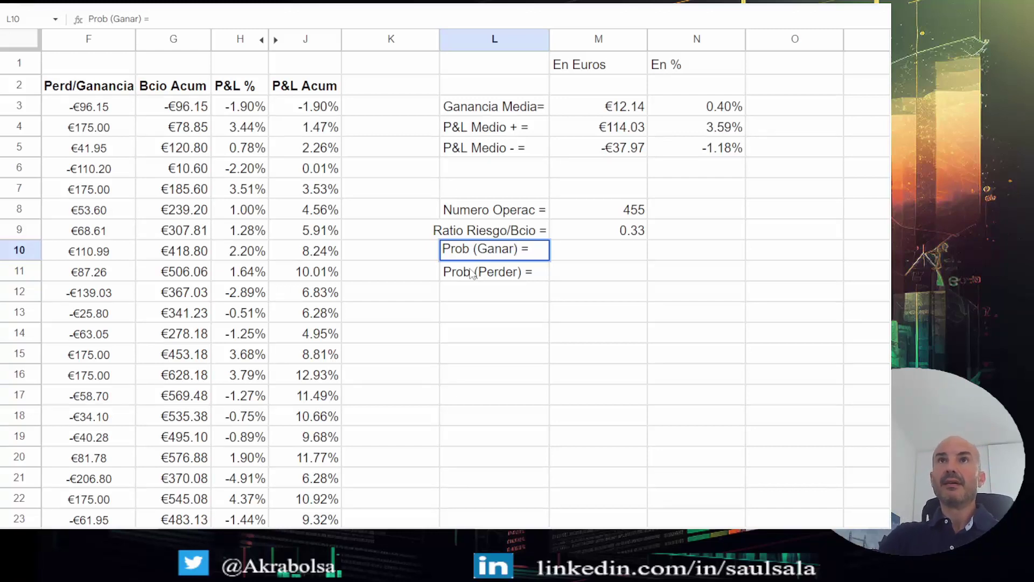
key(Return)
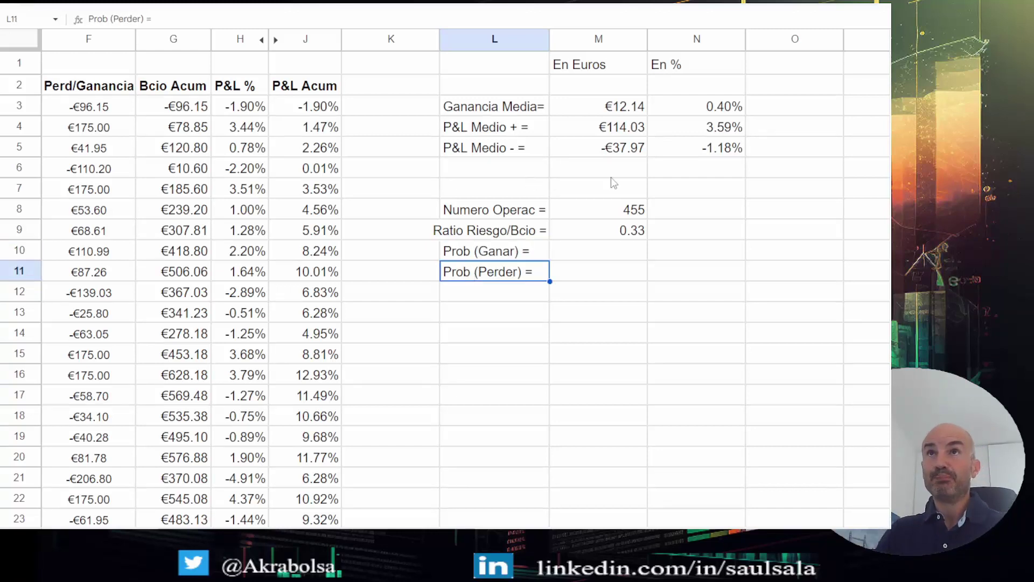
Count the winning trades in M10 with =COUNTIF(F3:F457,">0") and fill the formula down to M11
click(619, 251)
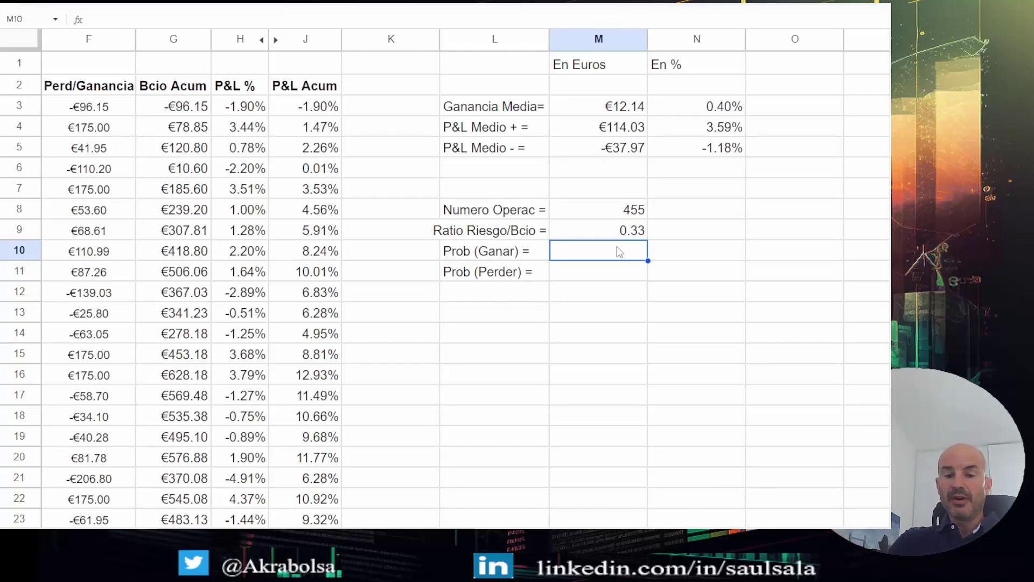
text(=COUNTIF(F3:F457,">0)
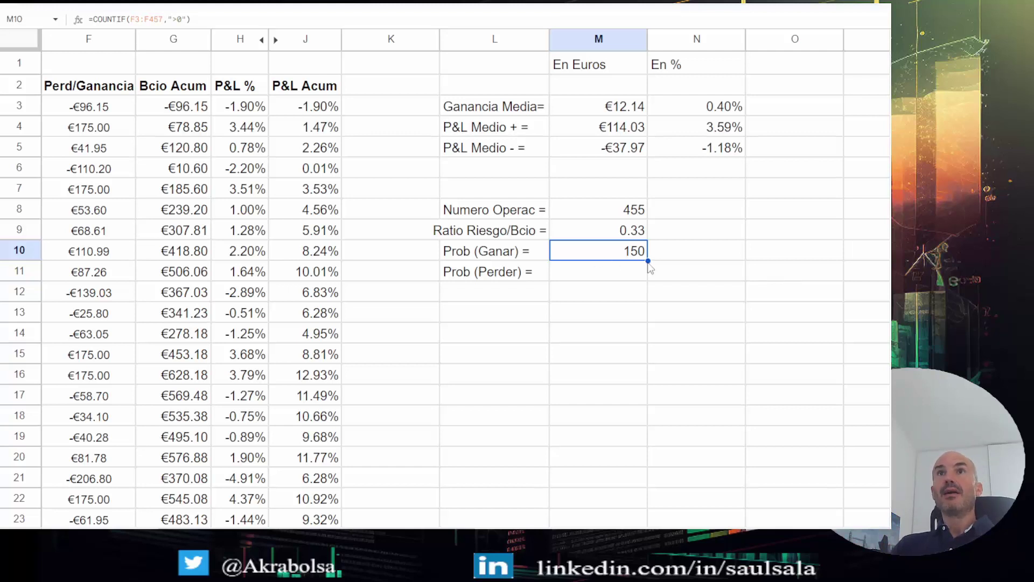
drag(647, 261, 648, 277)
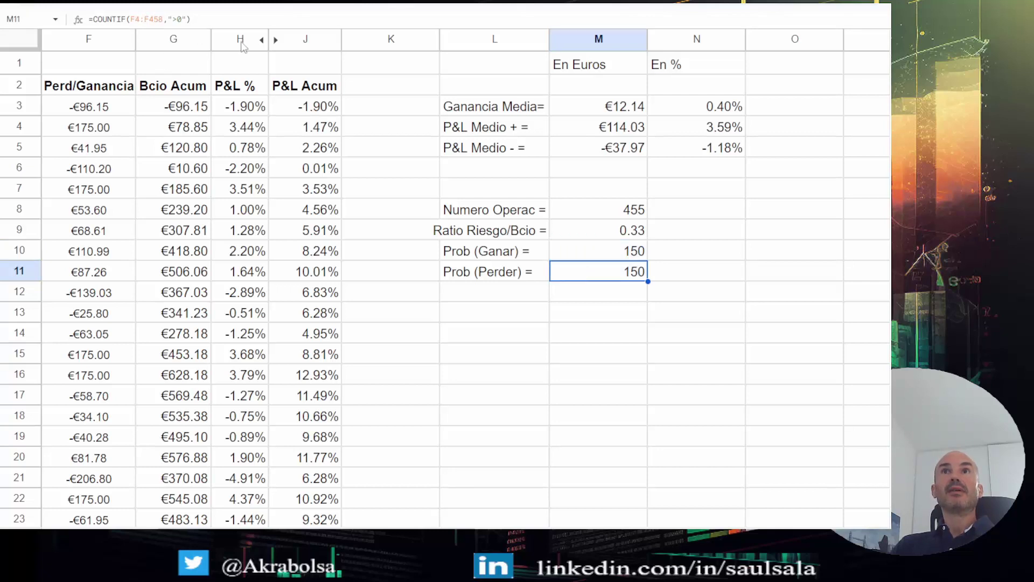
Replace the shifted formula in M11 with an exact copy of M10's formula, =COUNTIF(F3:F457,">0")
key(Up)
drag(191, 20, 43, 22)
key(Return)
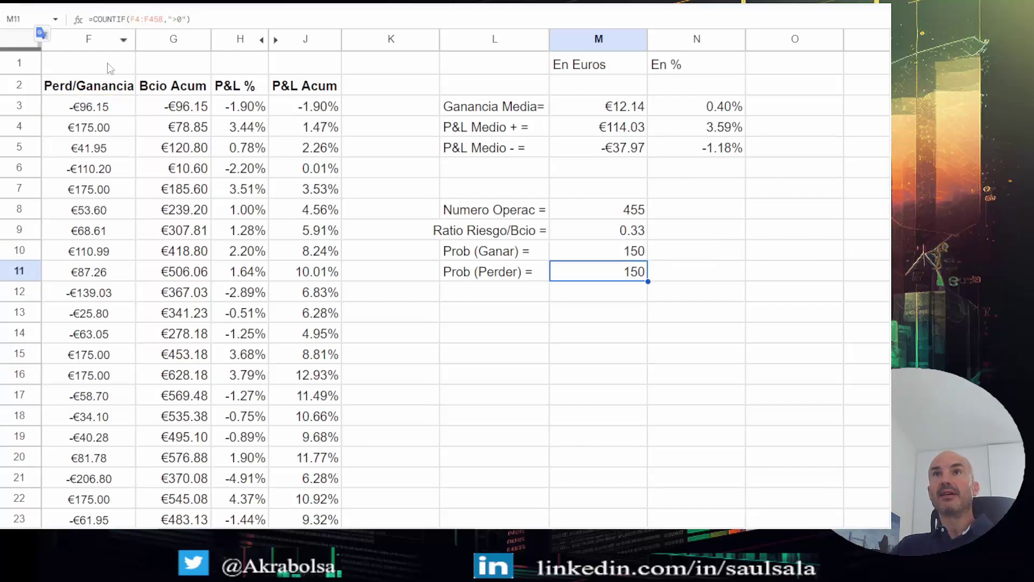
drag(203, 22, 30, 20)
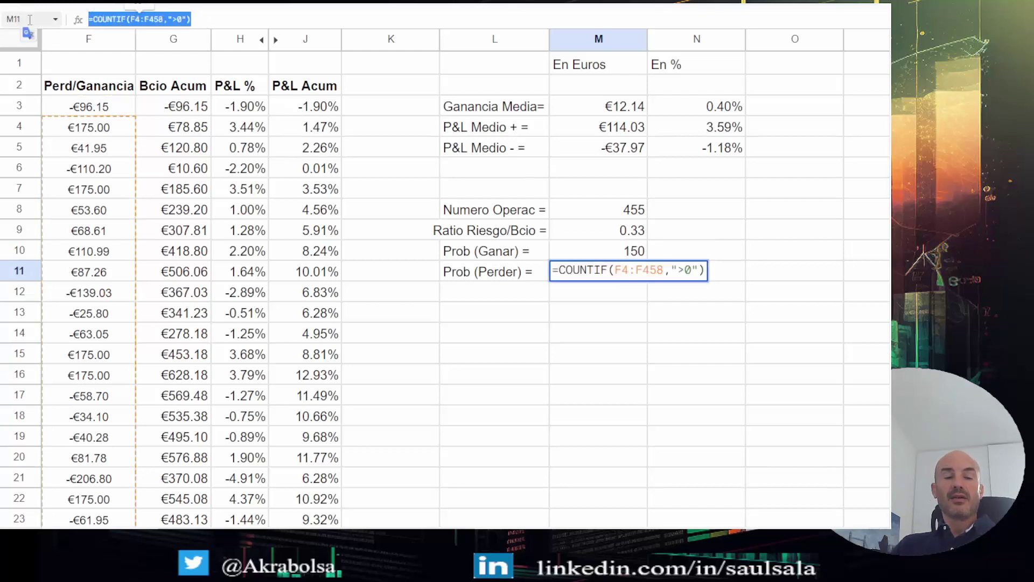
key(Return)
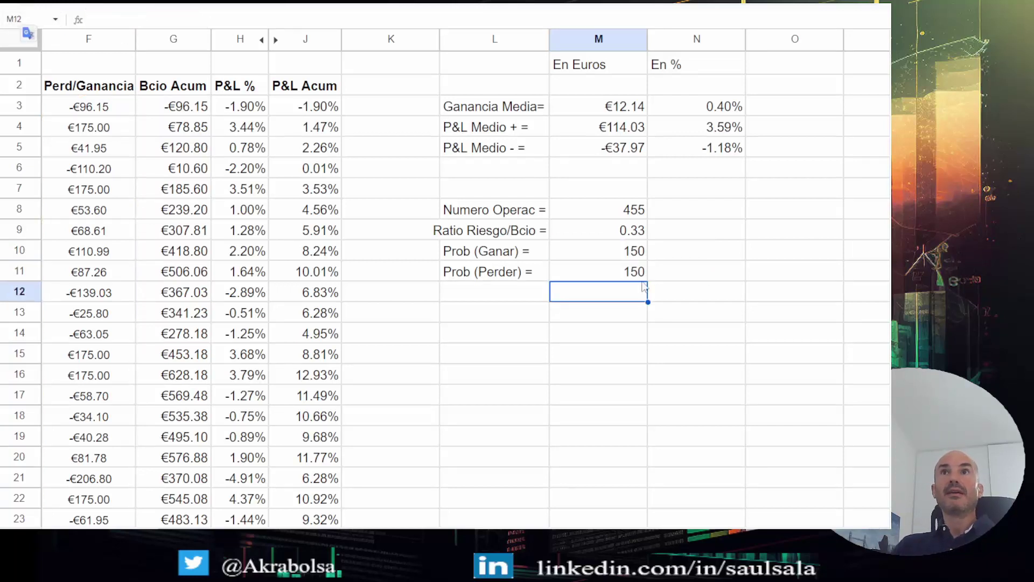
Make M11 count the losing trades by changing its criterion to "<0"
click(624, 276)
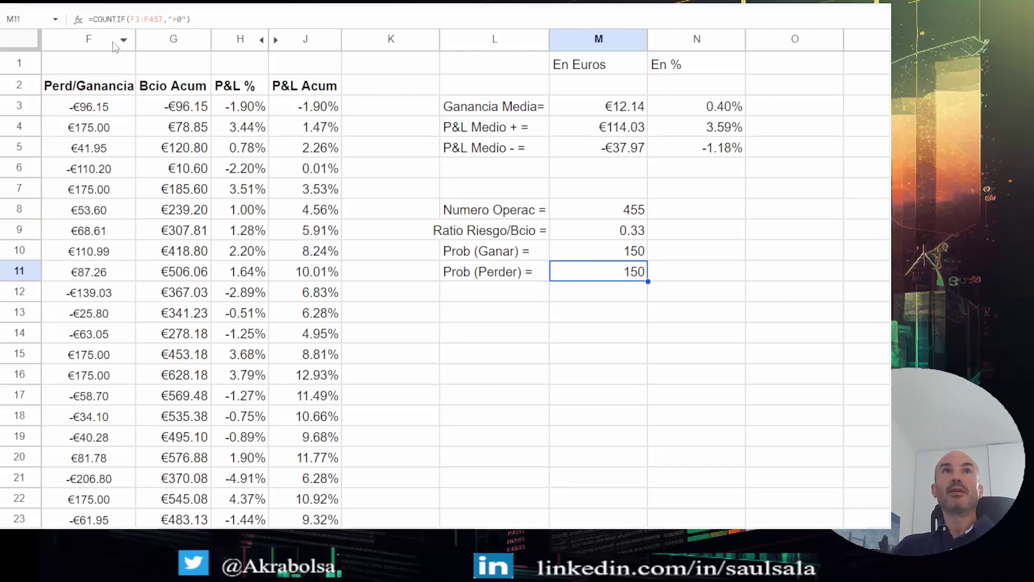
click(177, 19)
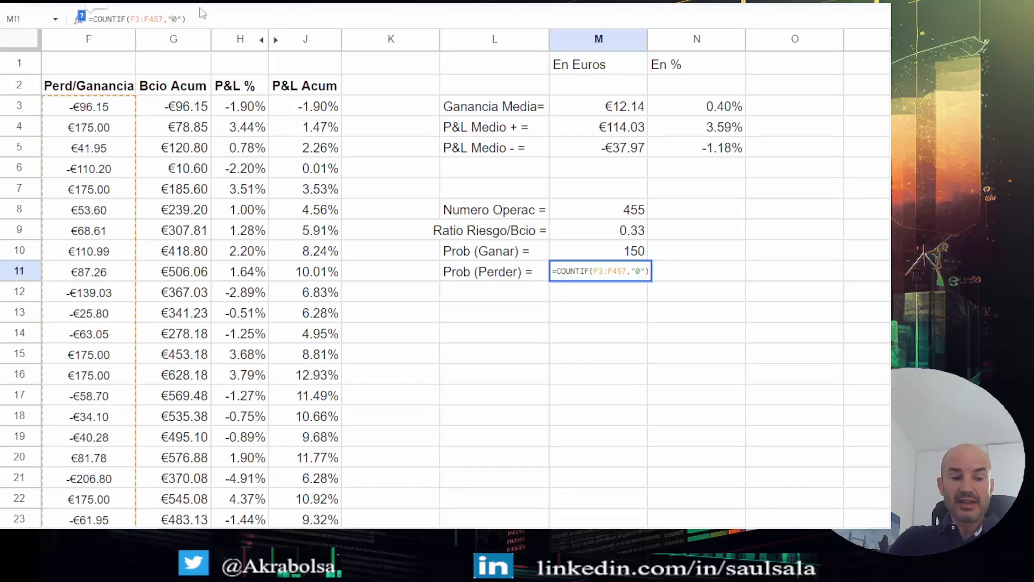
key(BackSpace)
text(<)
key(Return)
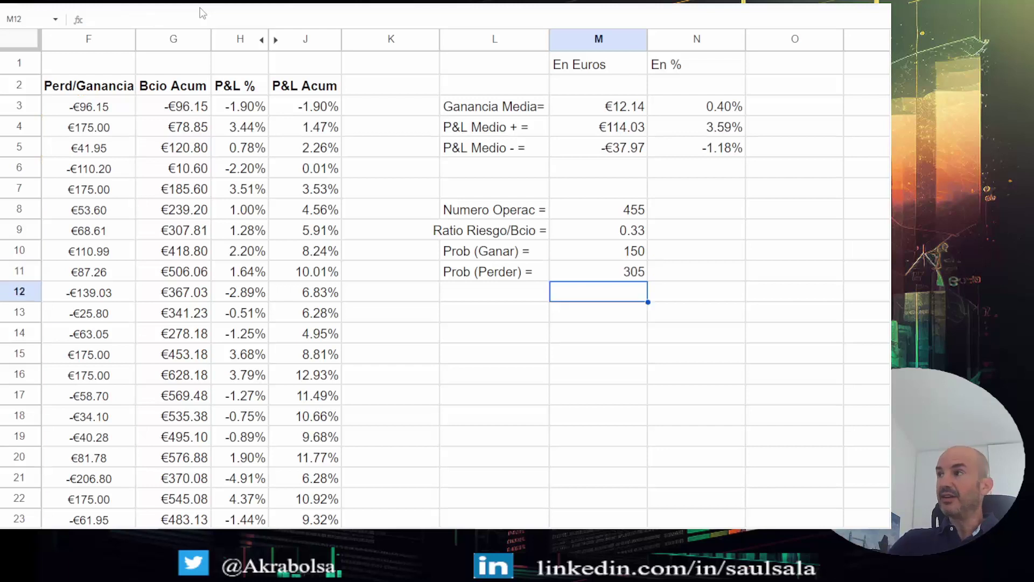
Turn M10 into a winning probability by dividing its count by the number of trades in M8
click(598, 252)
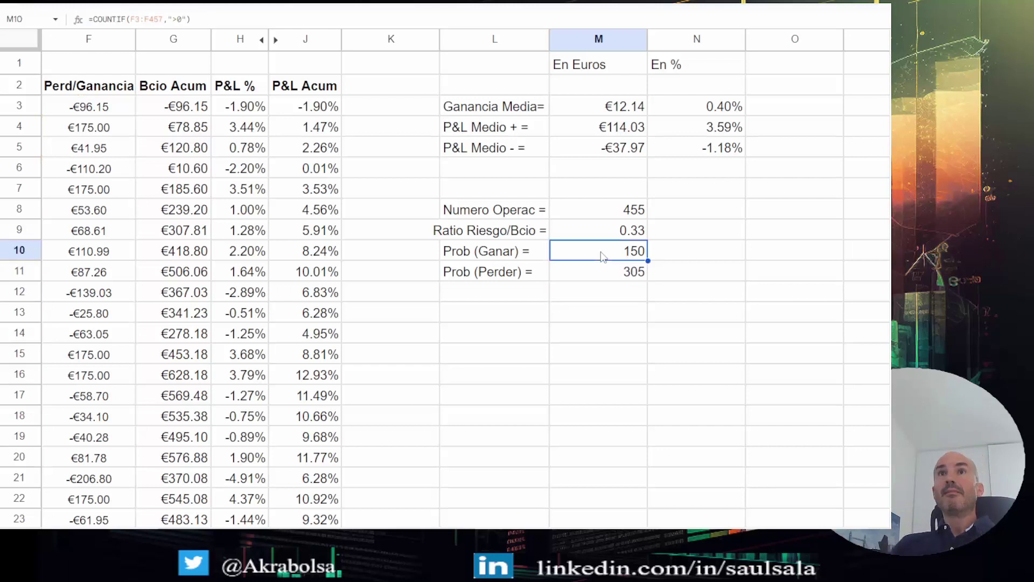
click(211, 20)
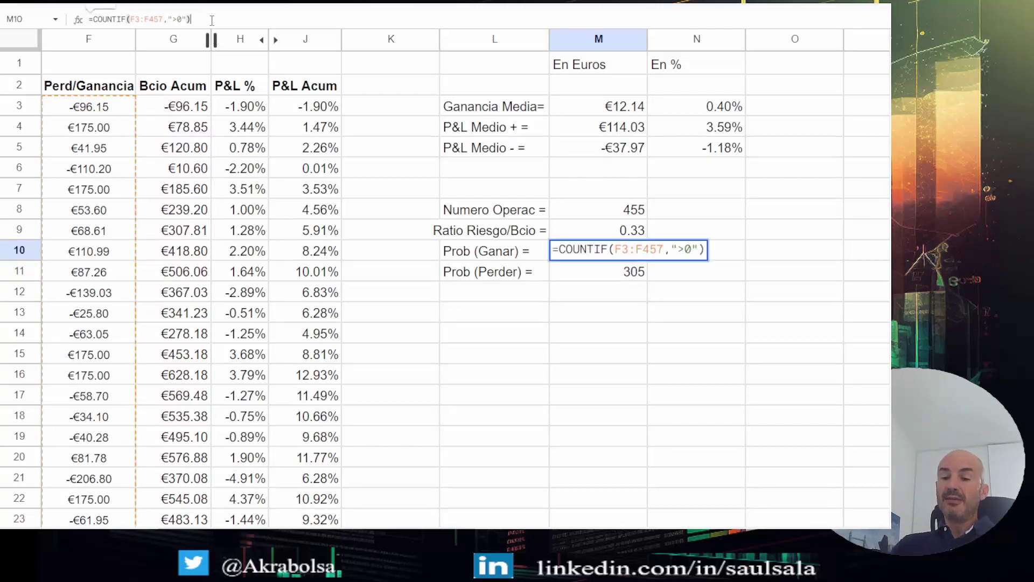
text(/)
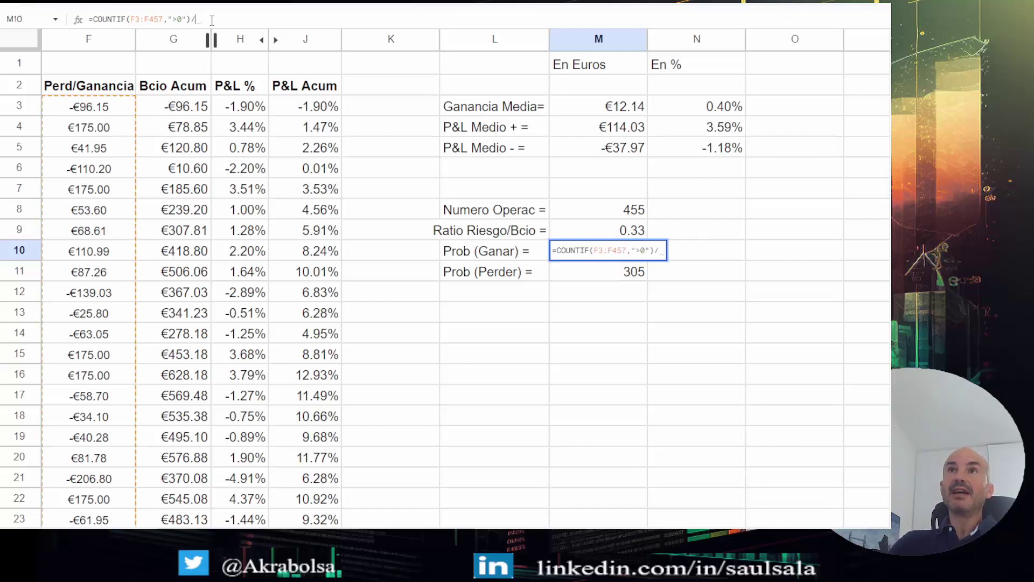
click(633, 211)
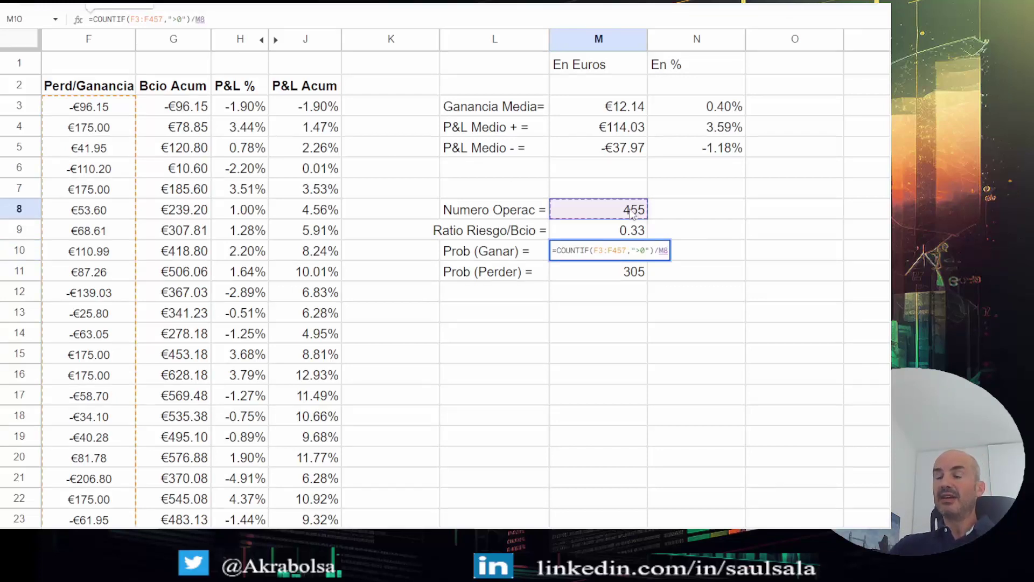
key(Return)
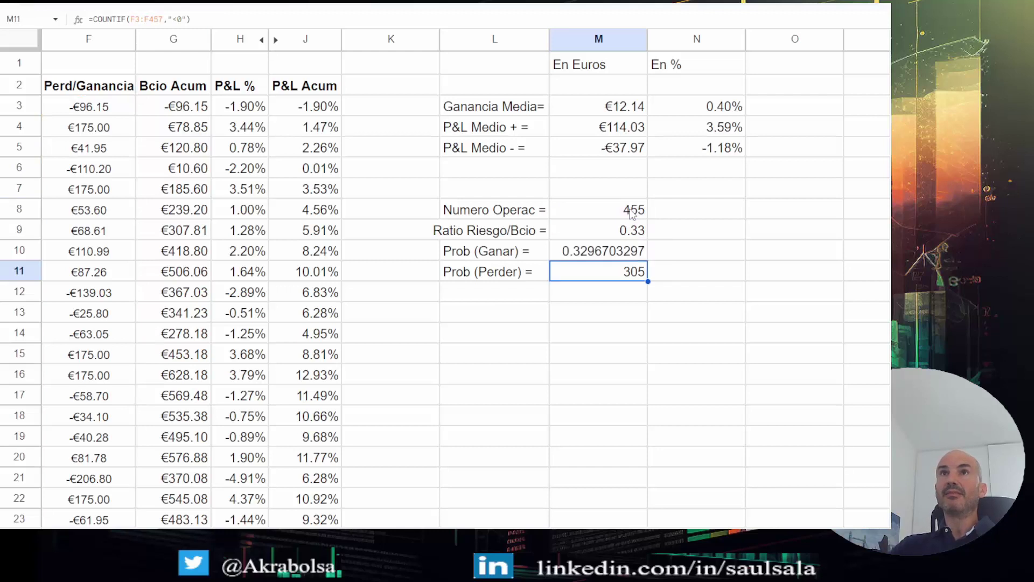
Divide the losing-trade count in M11 by the number of trades in M8 and format M10:M11 as percentages
click(237, 19)
text(/)
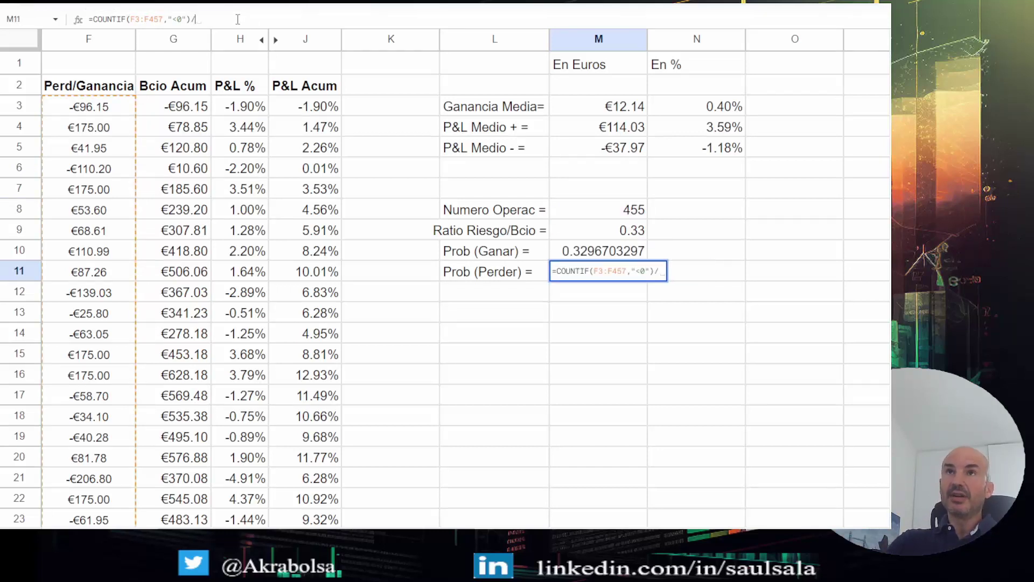
click(627, 214)
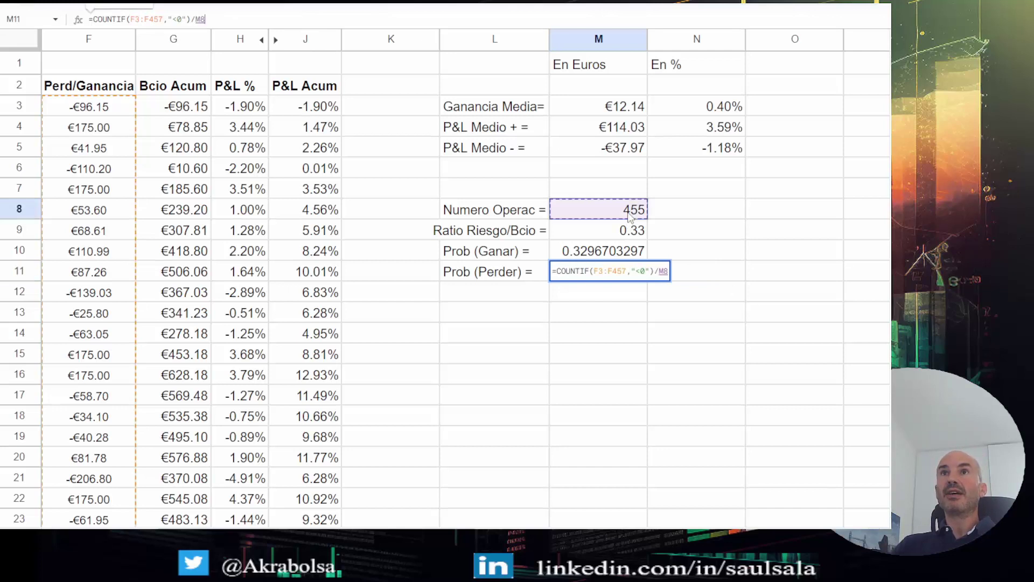
key(Return)
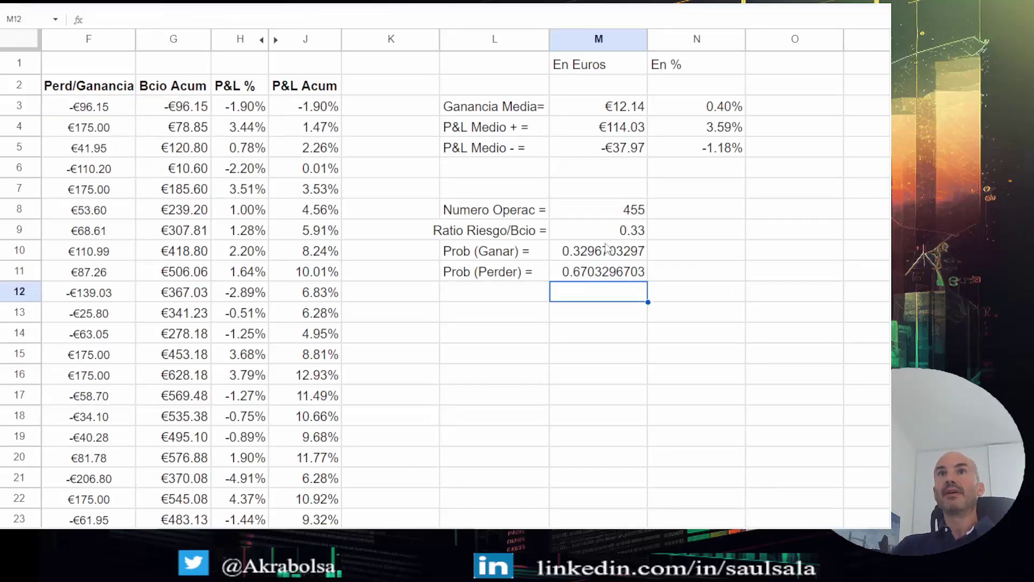
drag(608, 250, 607, 272)
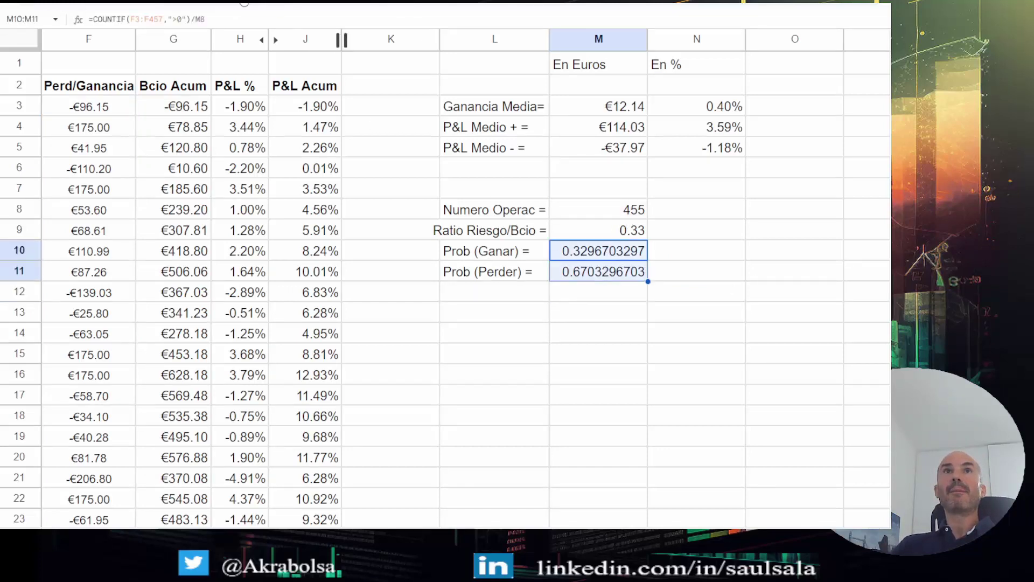
key(ctrl+shift+5)
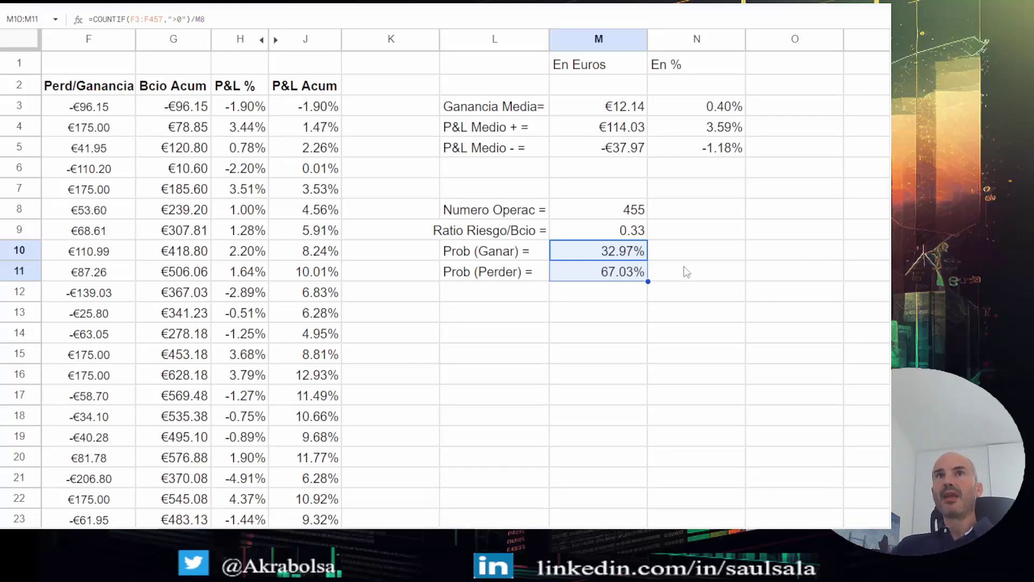
Add the label "Espe. Matem =" in L13, below the probability rows
click(473, 317)
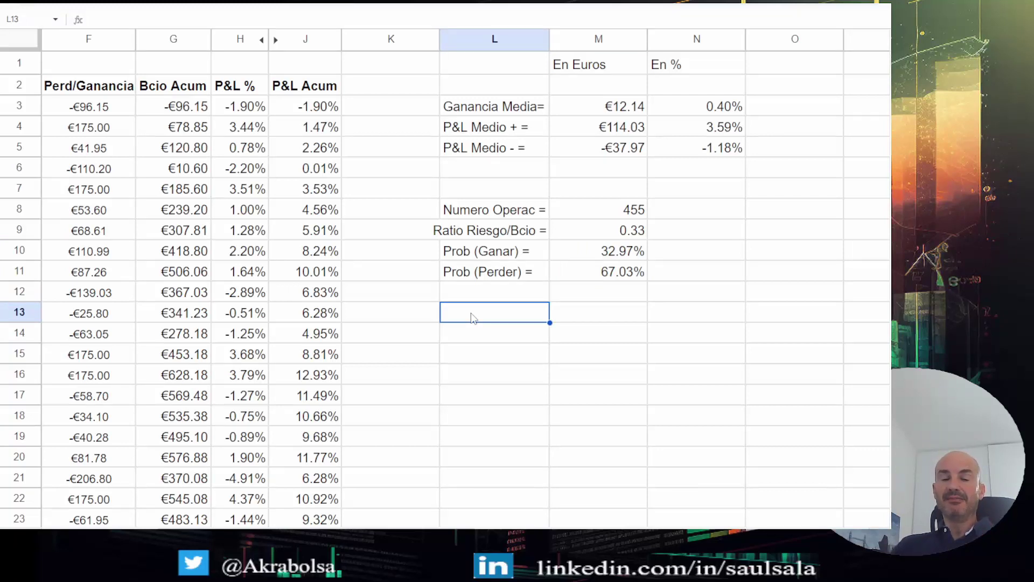
text(E)
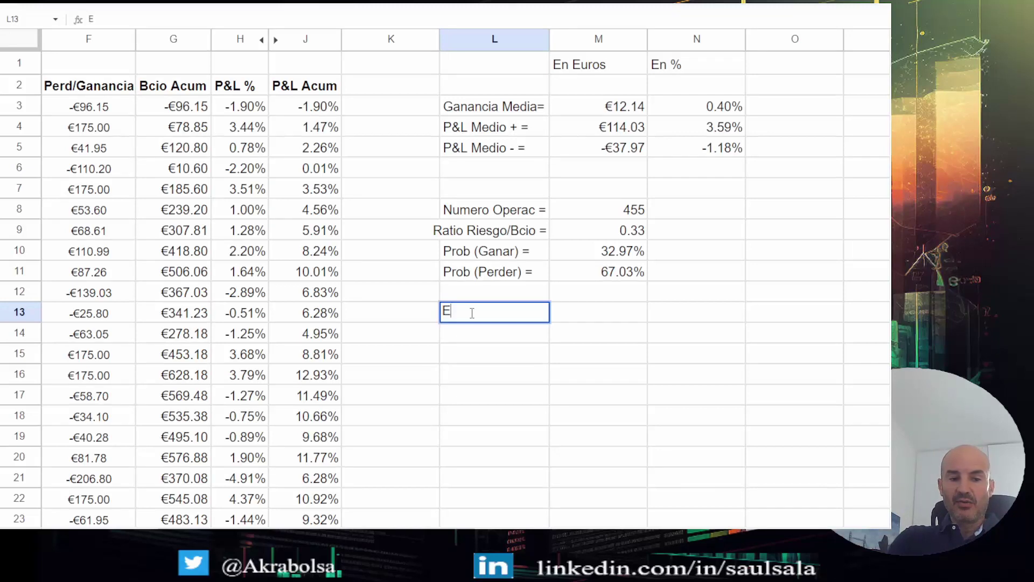
text(spe)
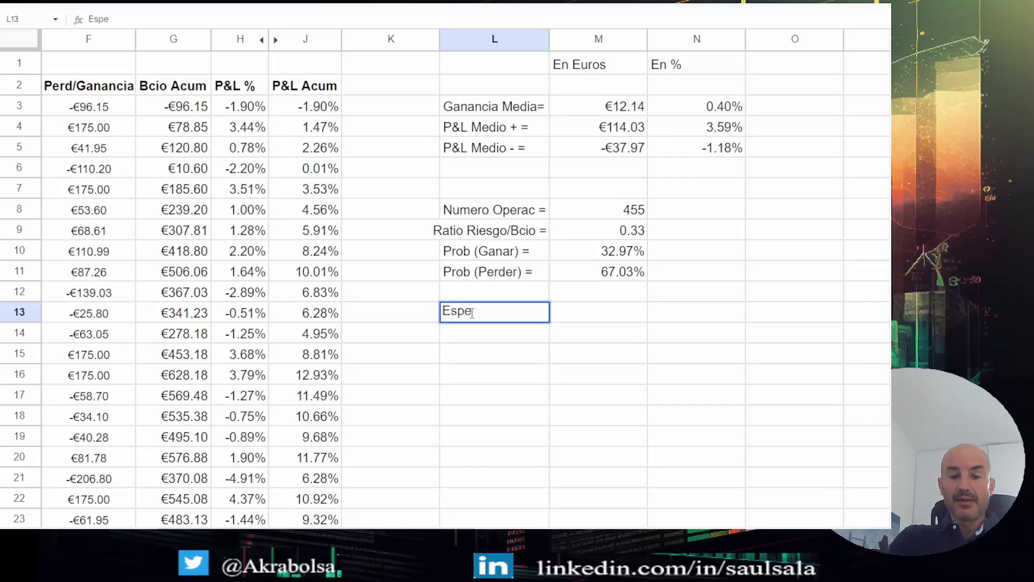
text(.)
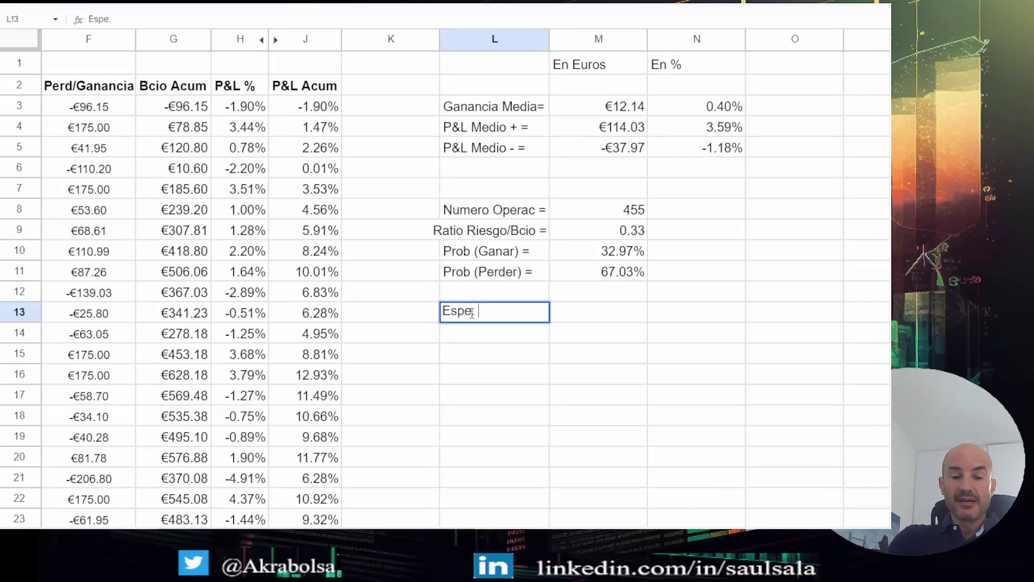
text( Matem)
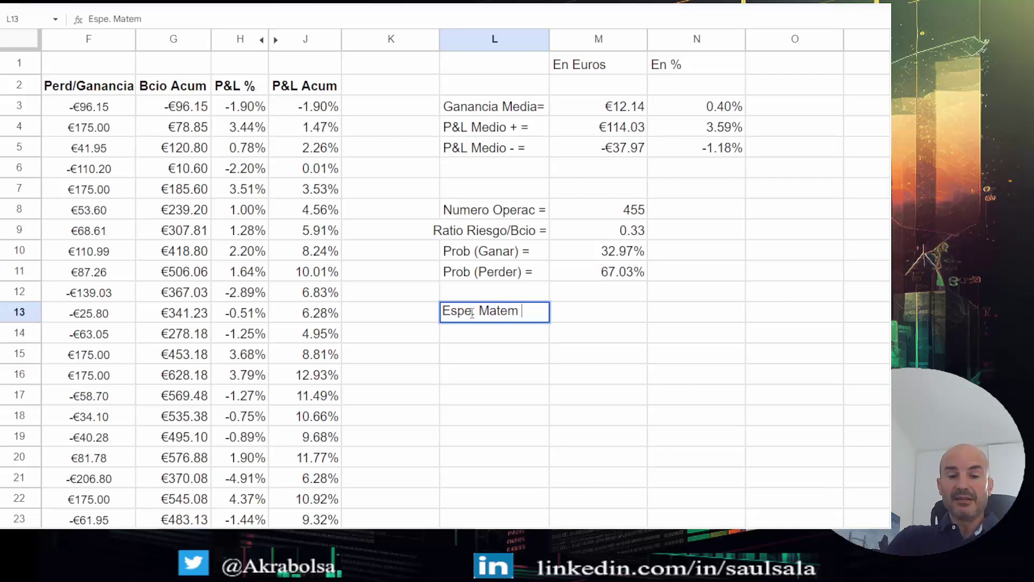
text( =)
key(Tab)
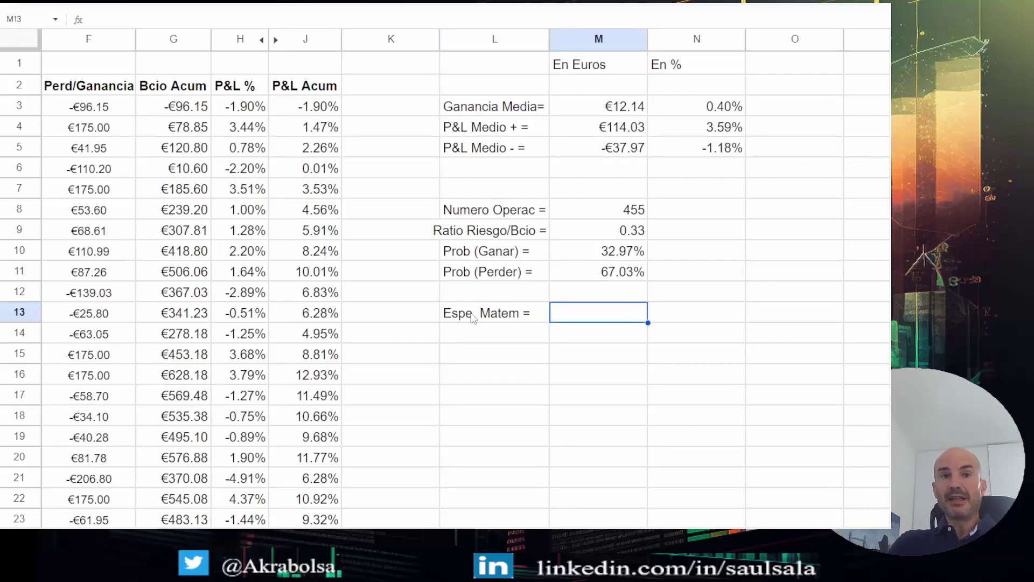
Calculate the mathematical expectation in M13 with the formula =M4*M10+M5*M11
text(=)
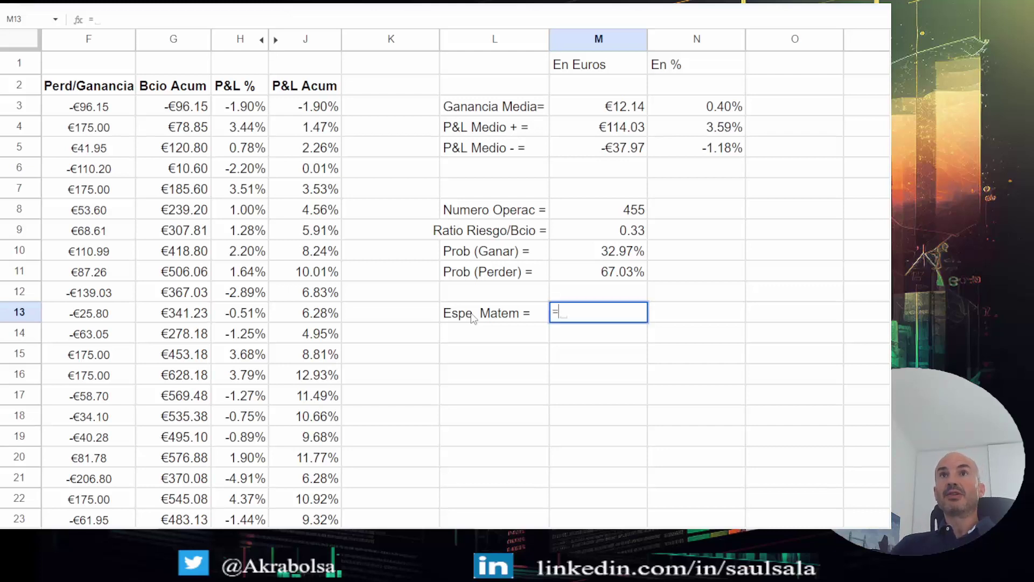
click(612, 129)
text(*)
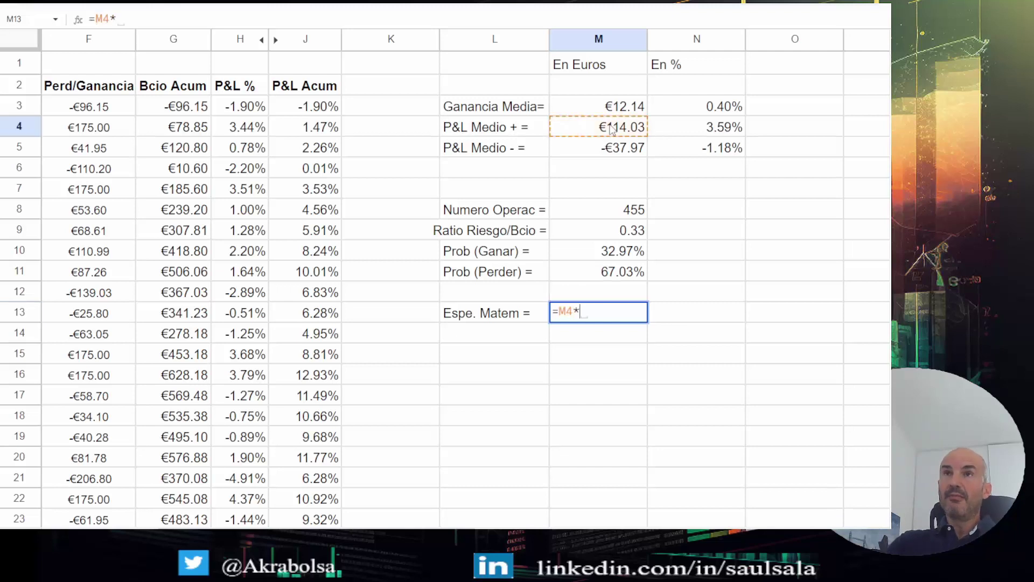
click(614, 254)
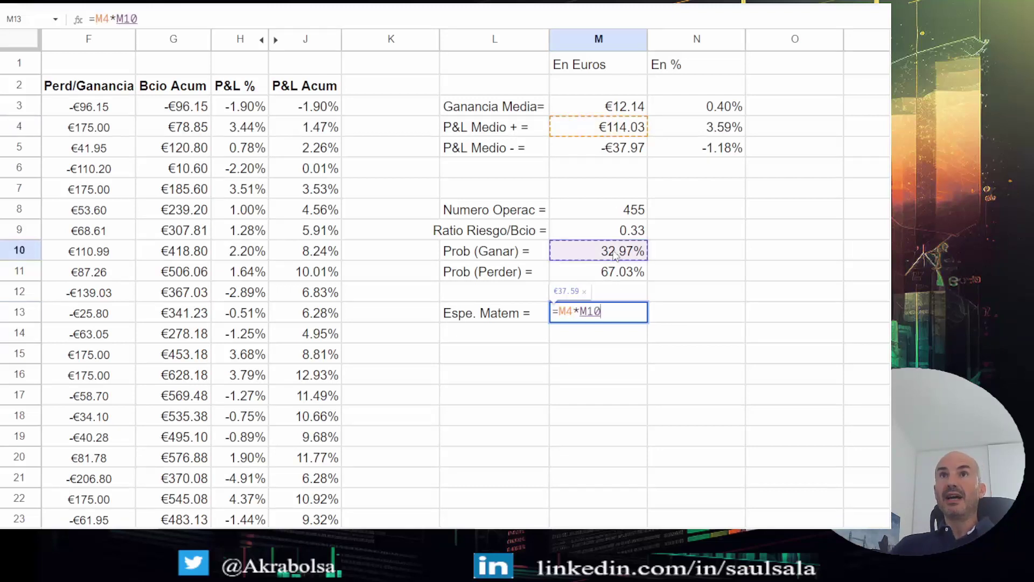
text(+)
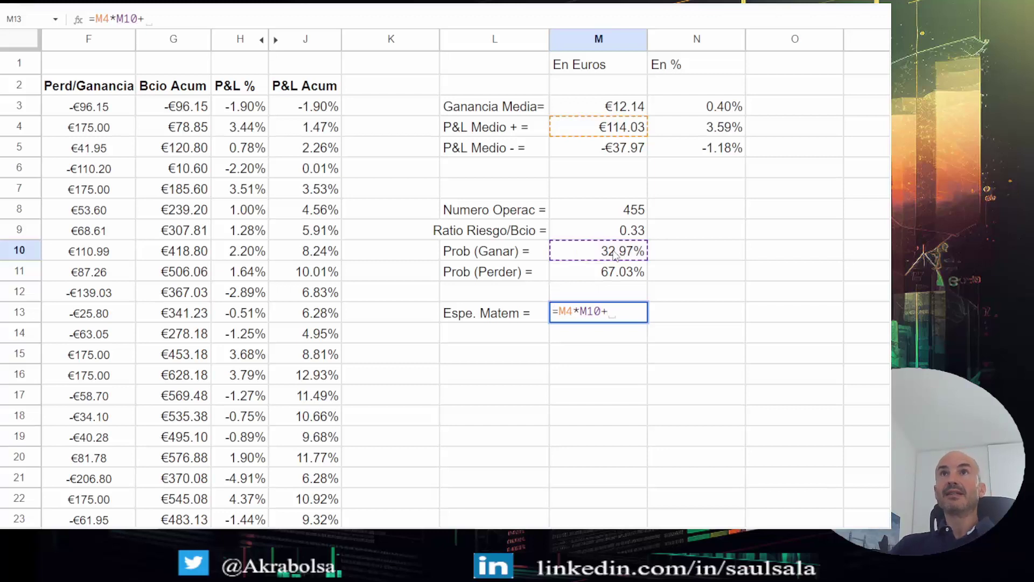
click(607, 151)
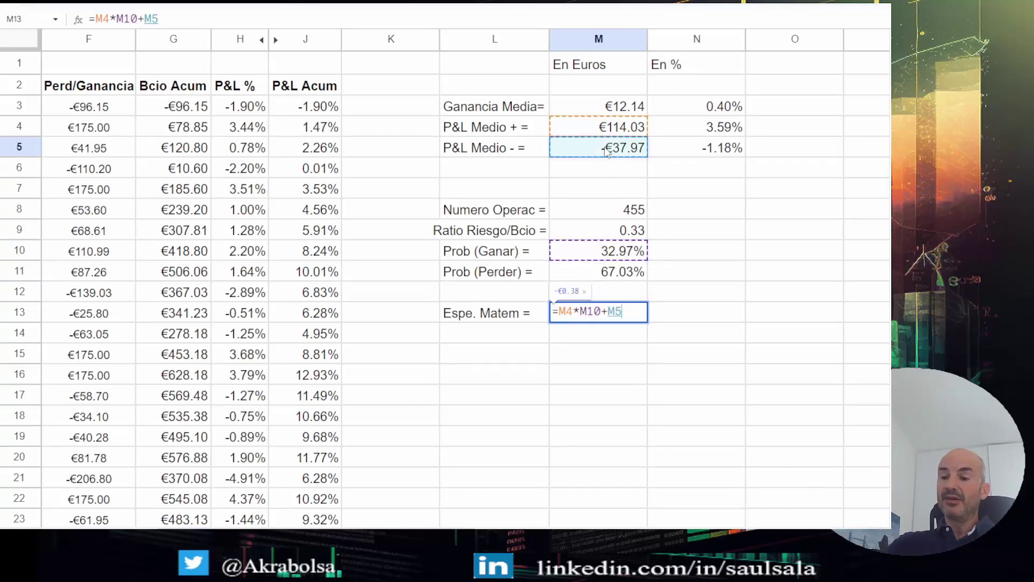
text(*)
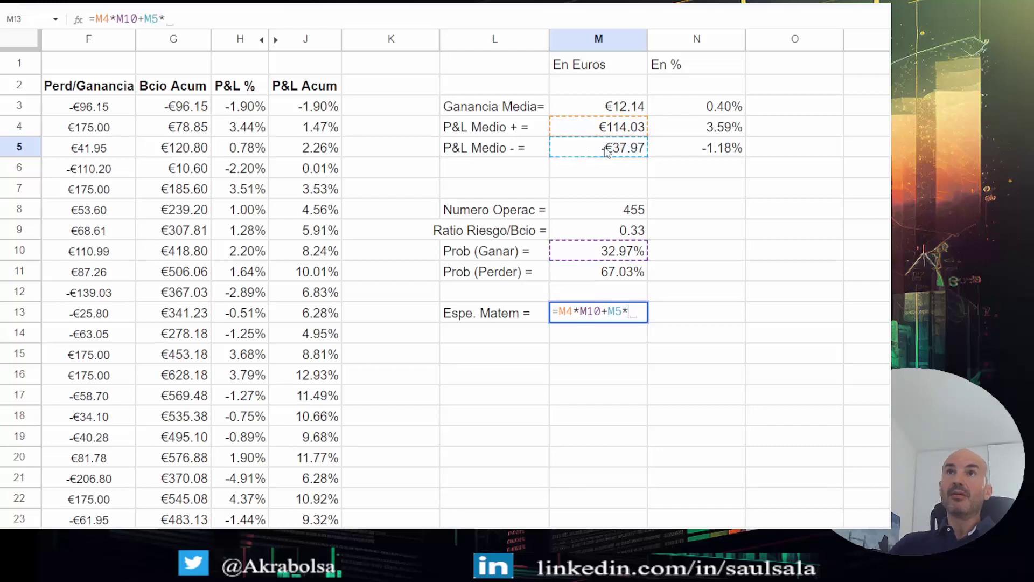
click(607, 273)
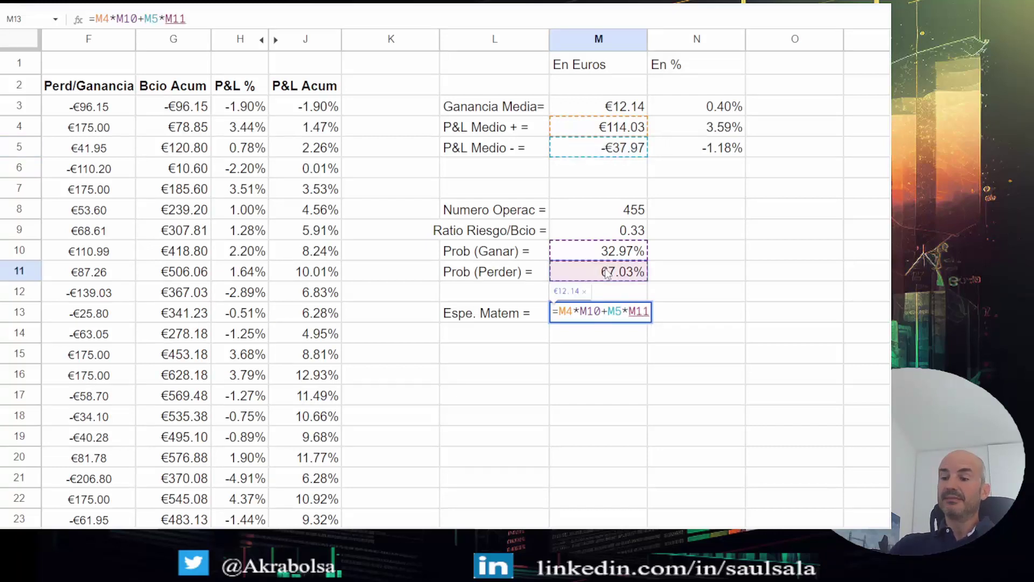
key(Return)
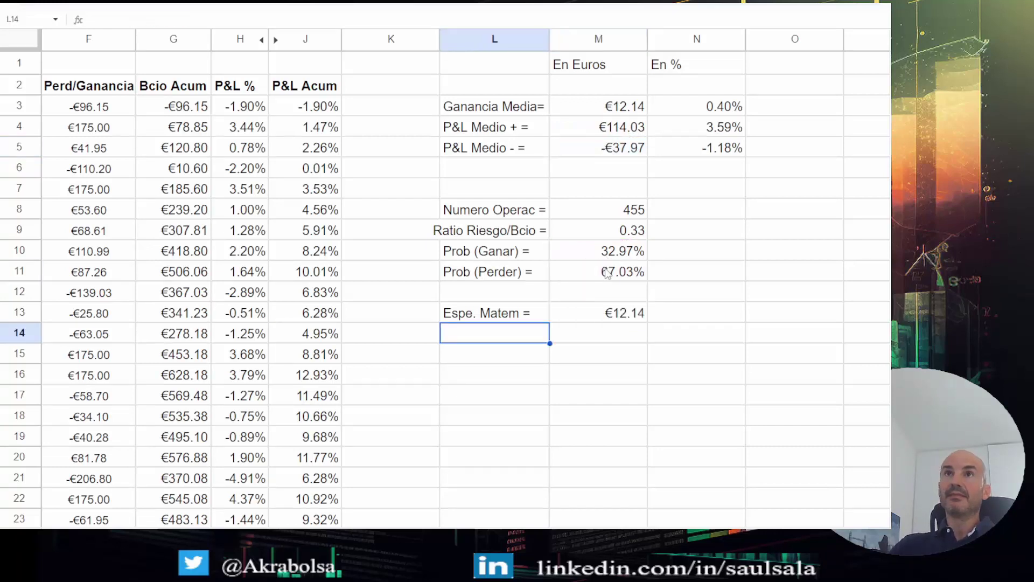
Compare the mathematical expectation formula in M13 with the average gain formulas in M3 and N3
click(624, 314)
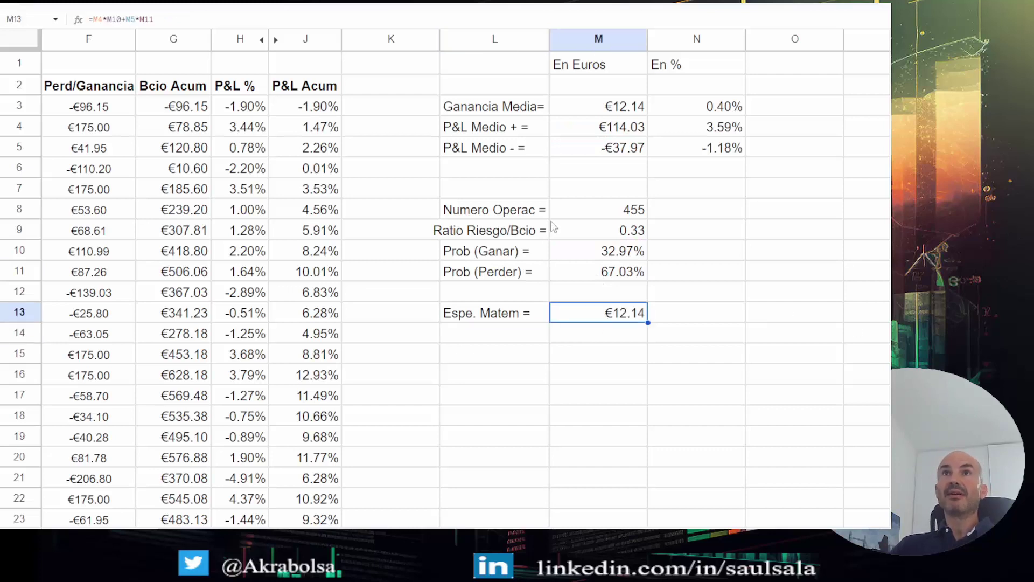
click(606, 104)
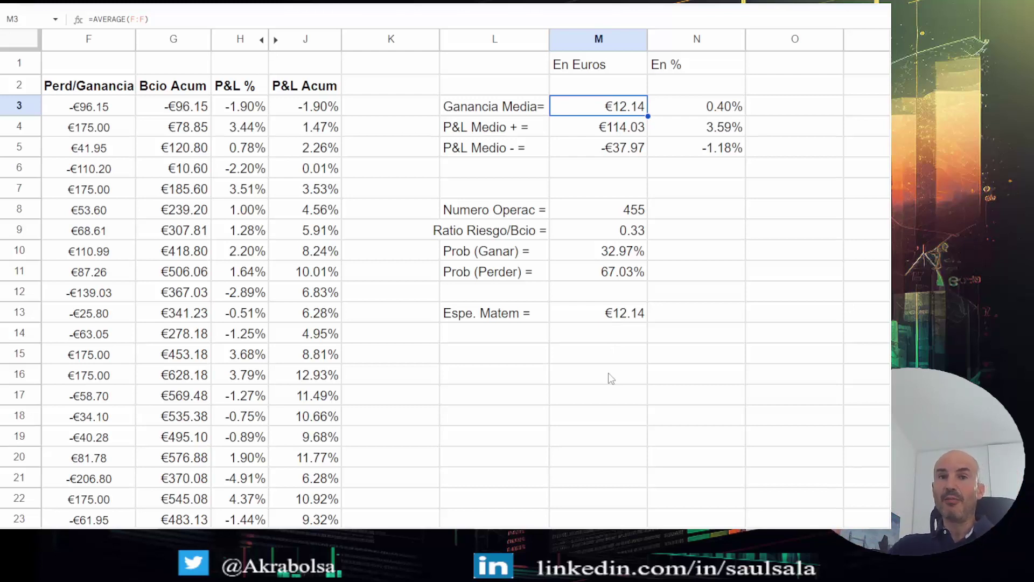
click(600, 314)
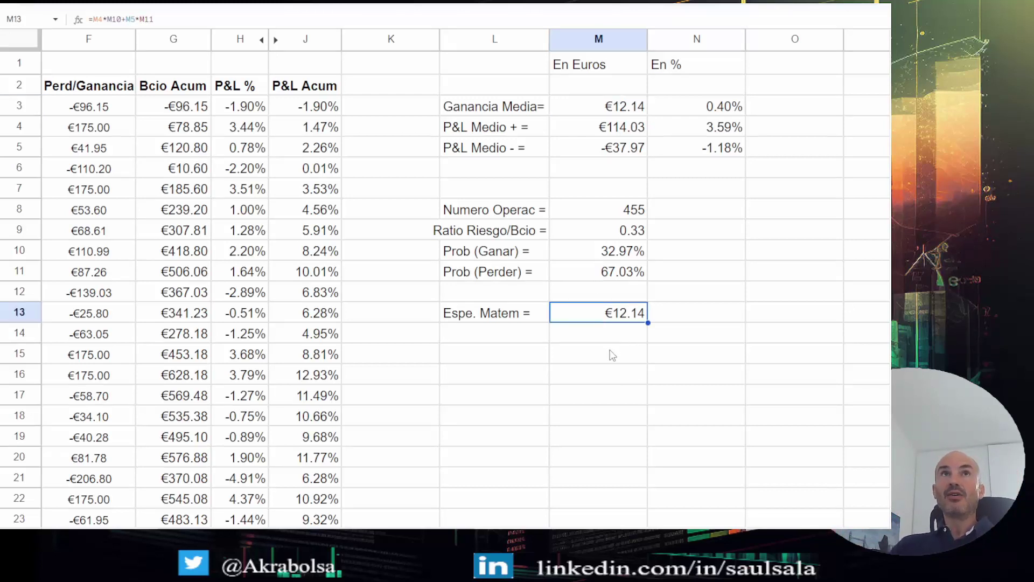
double_click(620, 317)
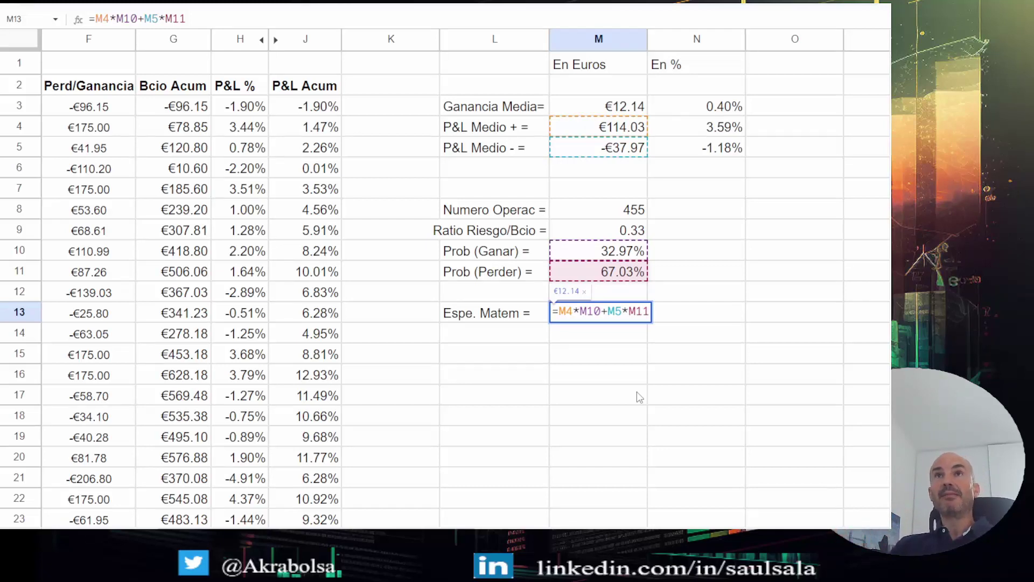
key(Return)
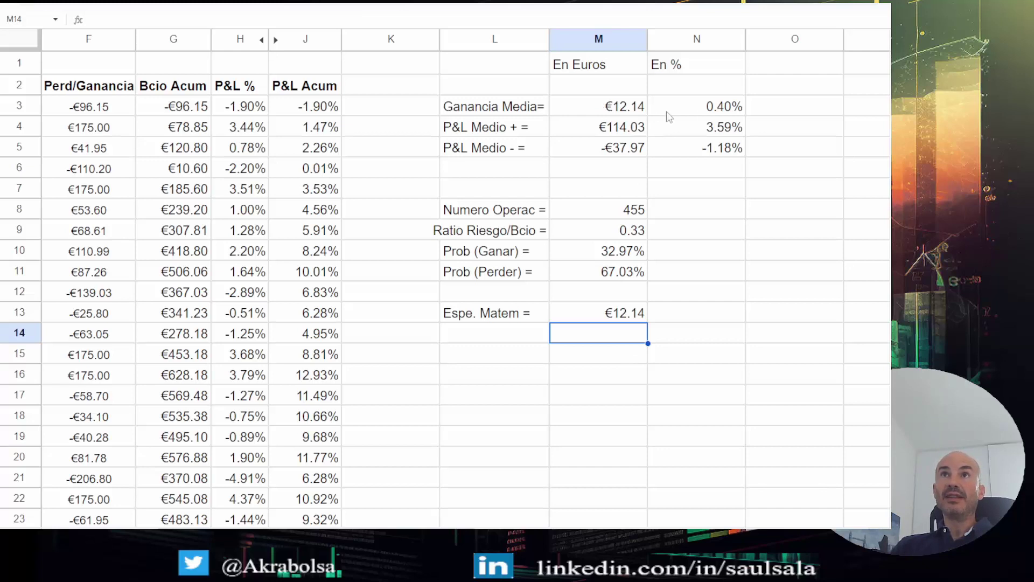
click(722, 106)
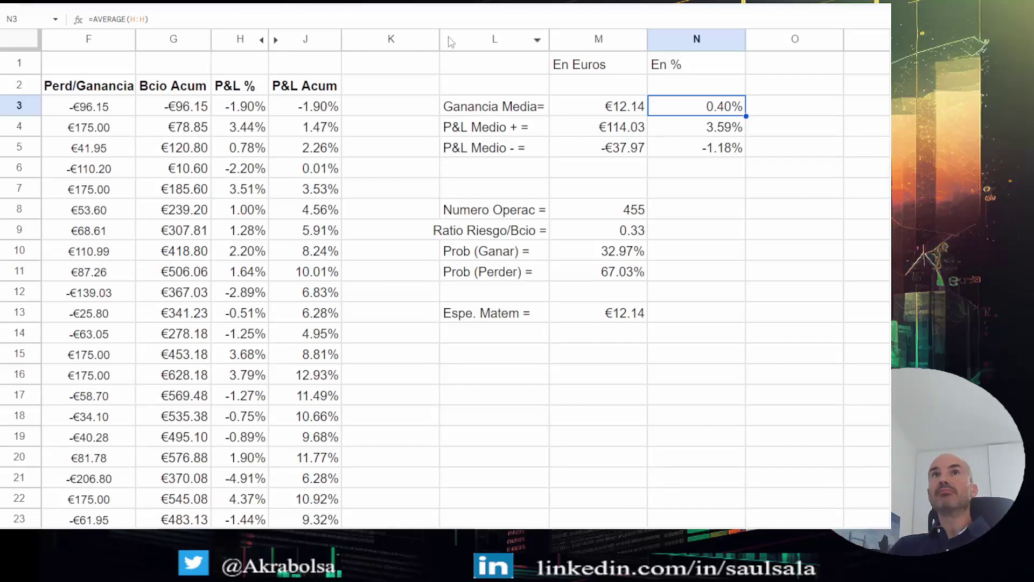
Insert one column to the left of column K and enter the heading "DrawDown" in K2
right_click(404, 39)
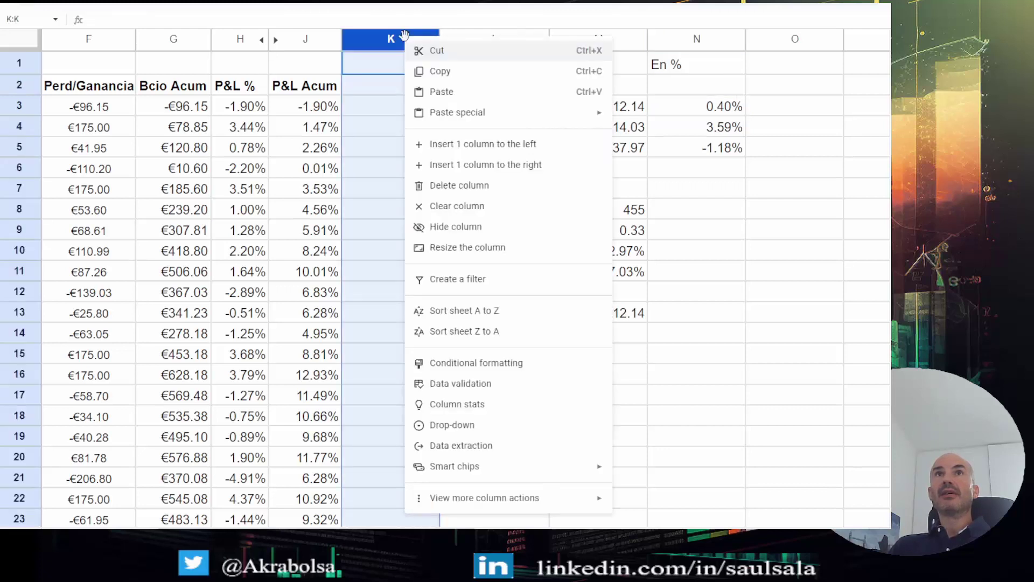
click(480, 146)
click(480, 146)
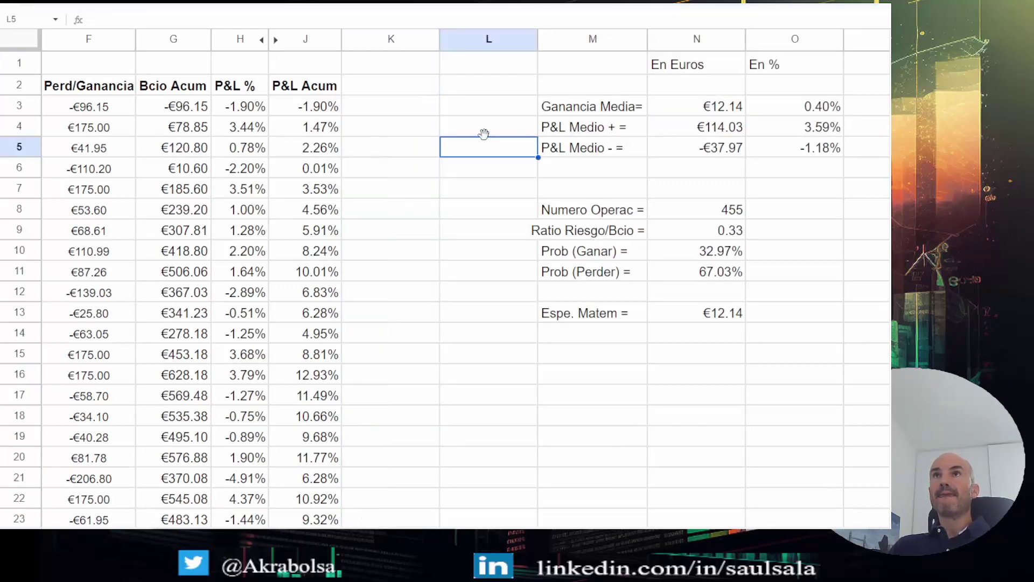
click(364, 90)
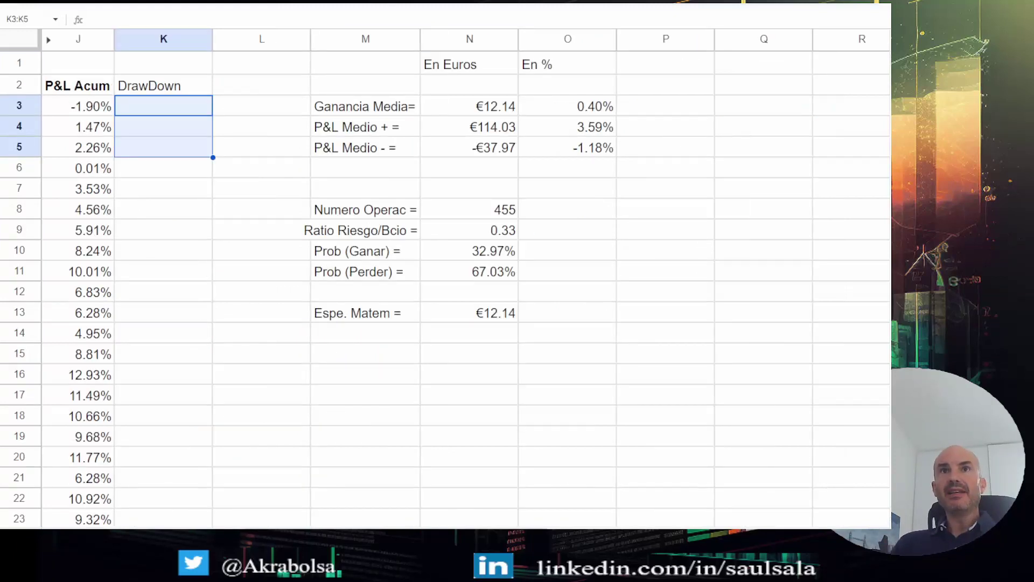
scroll(466, 279, left, 5)
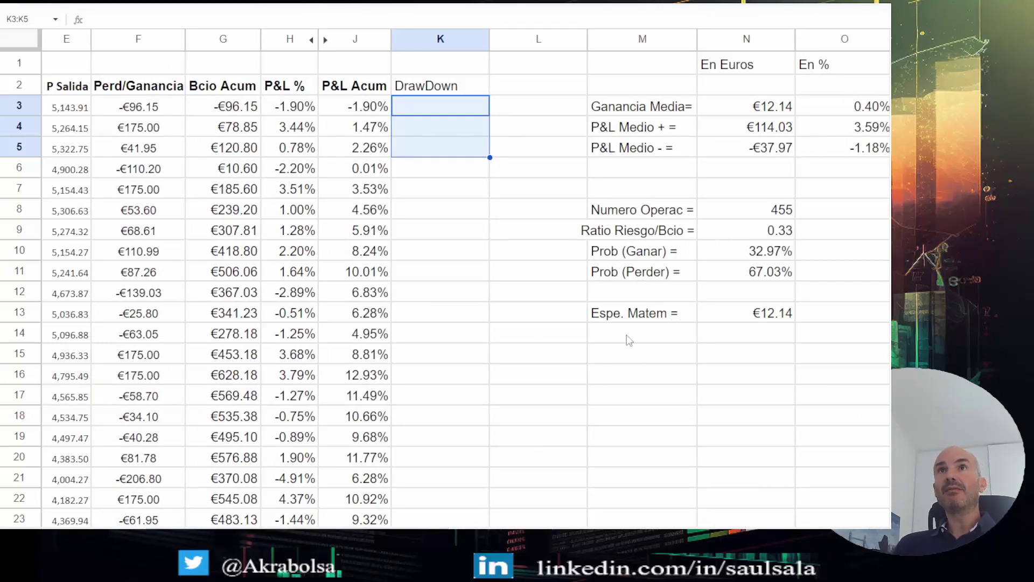
click(619, 346)
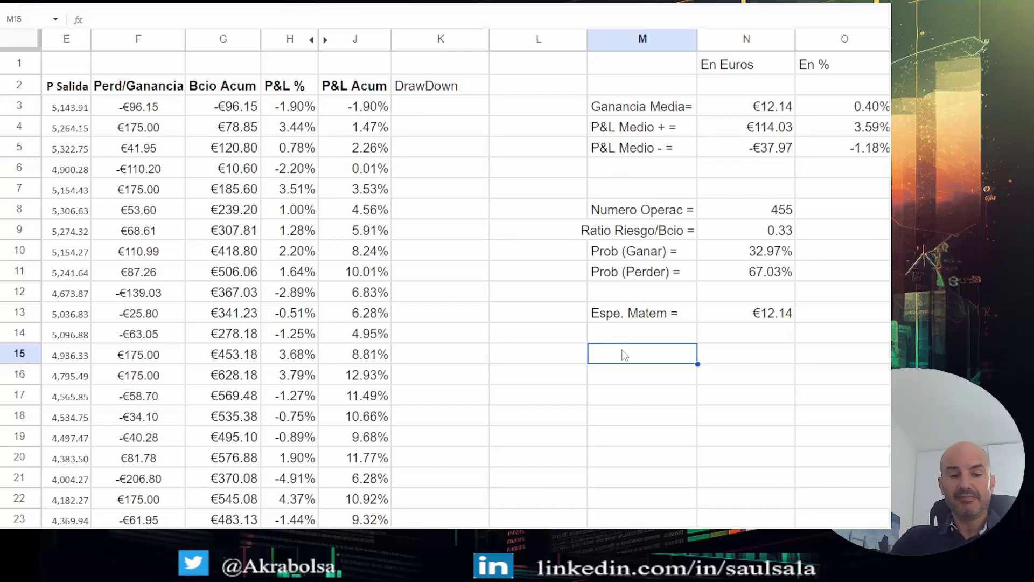
text(cAPI)
text(iNI)
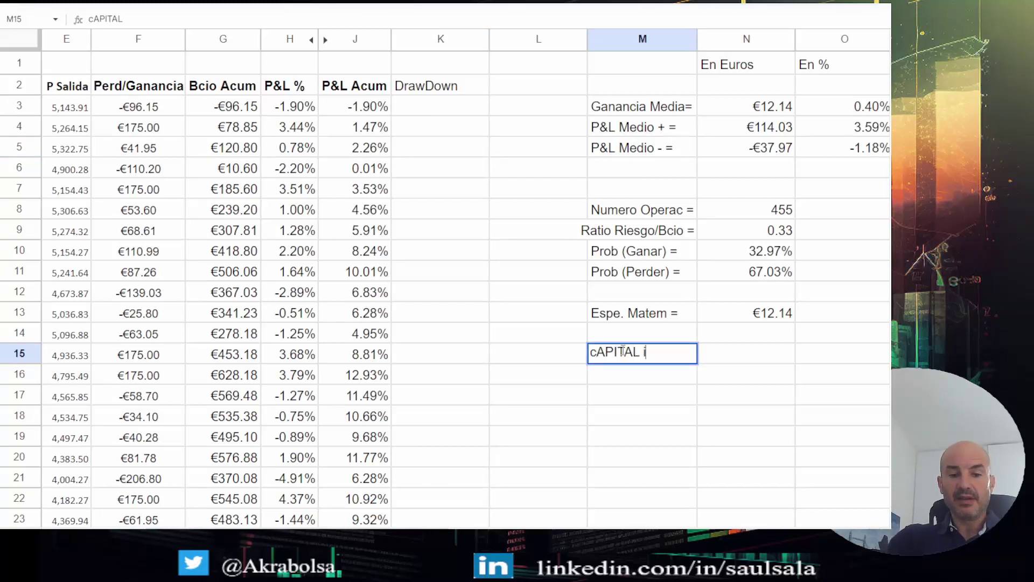
key(BackSpace)
key(BackSpace)
key(BackSpace)
key(BackSpace)
key(BackSpace)
key(BackSpace)
key(BackSpace)
key(BackSpace)
key(BackSpace)
key(BackSpace)
key(BackSpace)
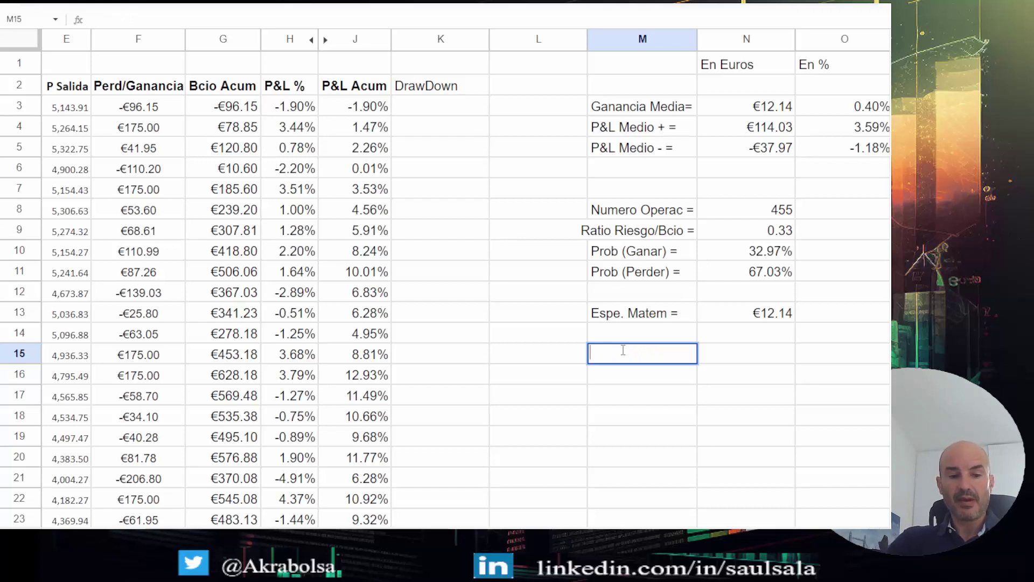
Enter the label "Capital Inicial=" in M15, below the mathematical expectation row
text(Capital I)
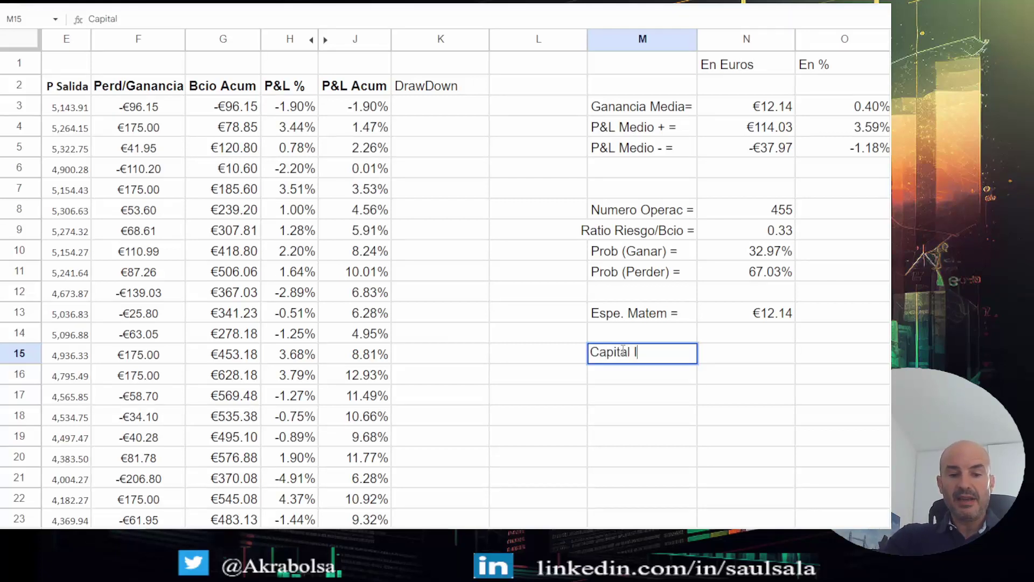
text(nic)
key(BackSpace)
text(ic)
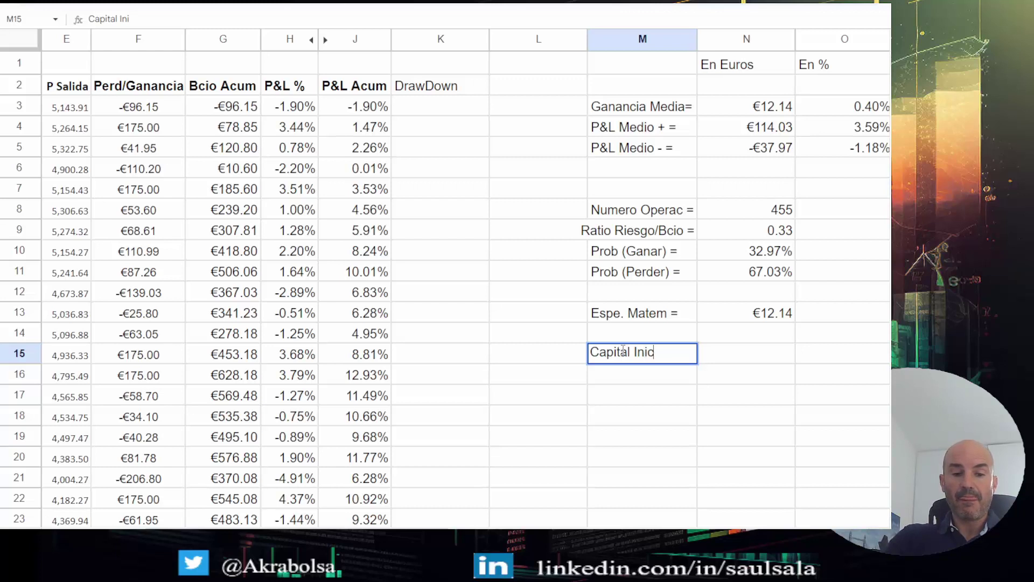
text(ial=)
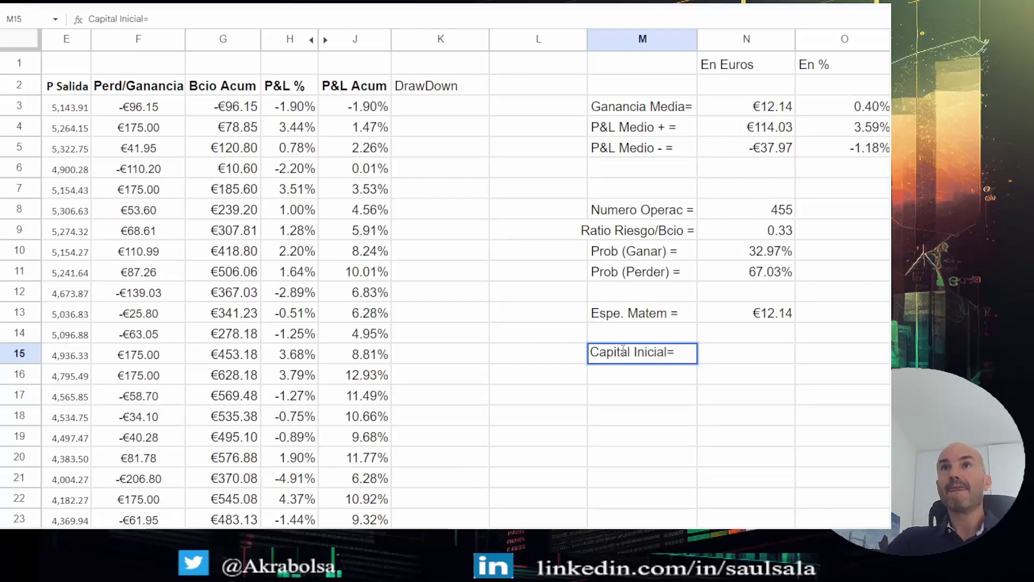
key(Tab)
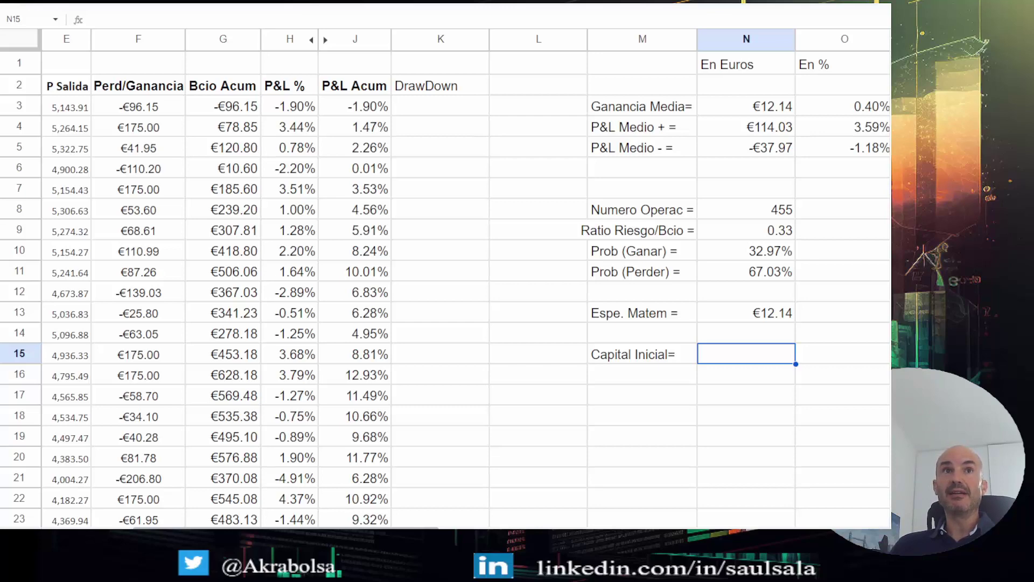
Enter 2000€ as the initial capital in N15, beside the "Capital Inicial=" label
scroll(446, 285, left, 5)
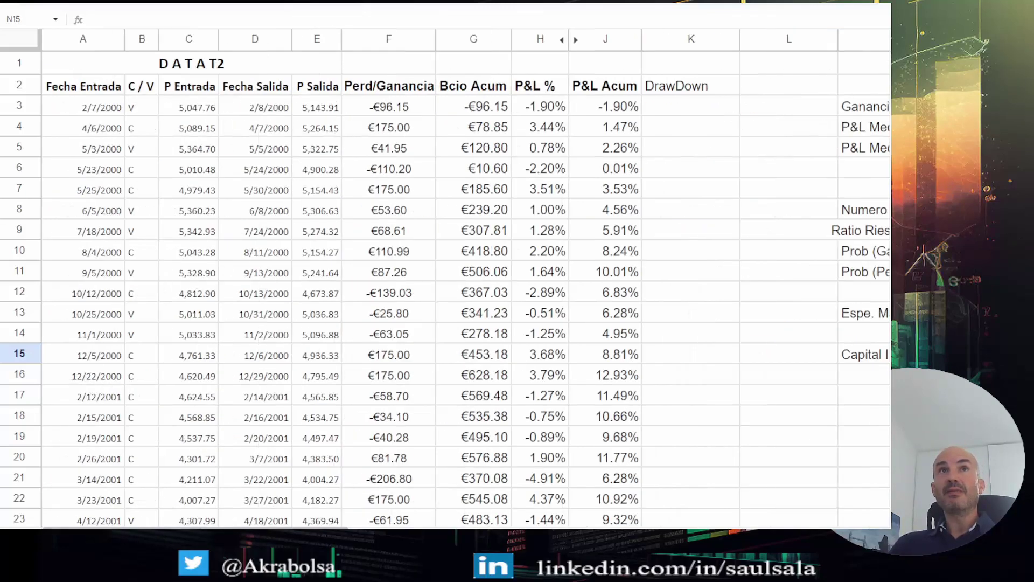
click(182, 114)
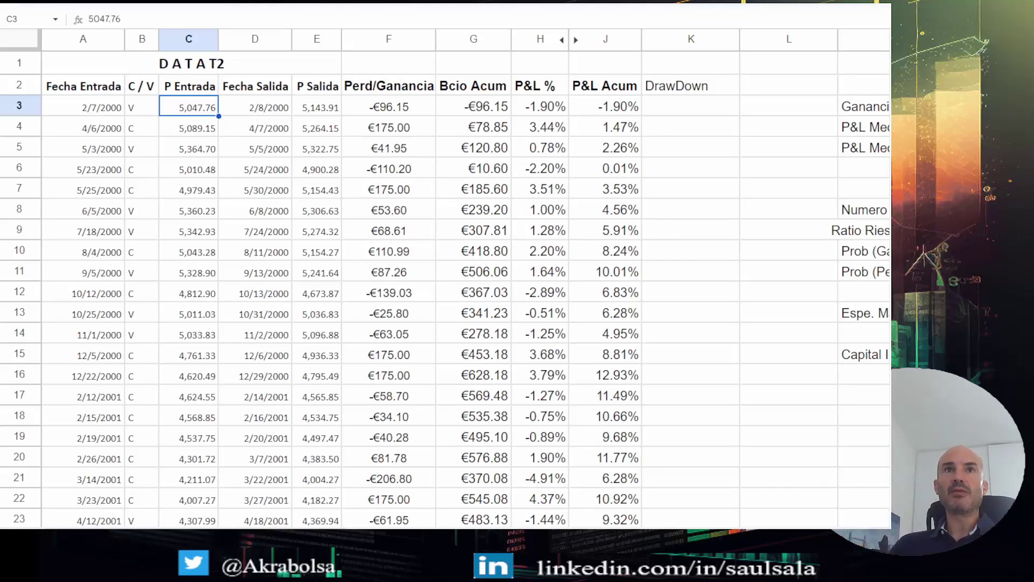
scroll(466, 370, right, 5)
scroll(466, 369, left, 1)
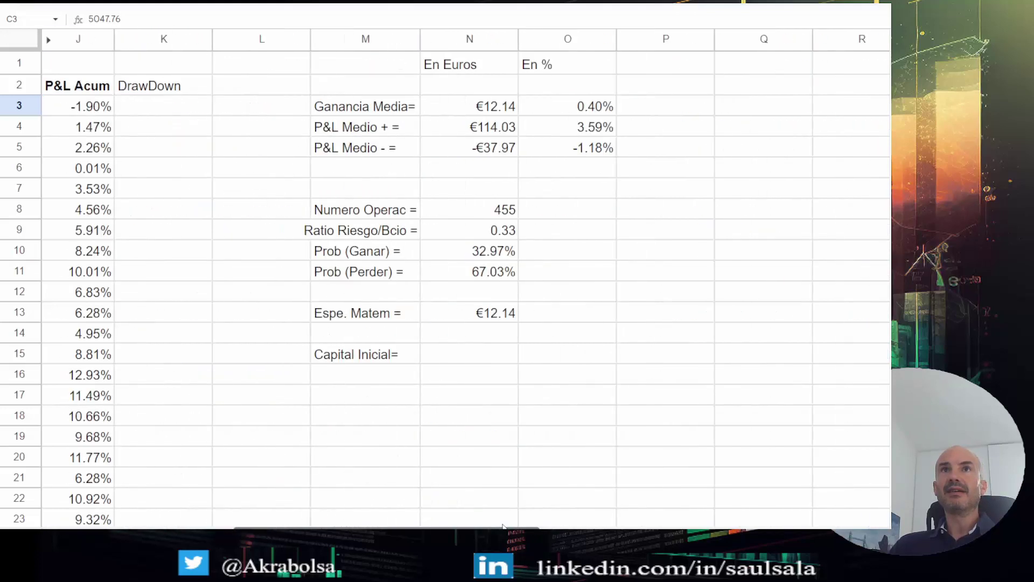
click(466, 360)
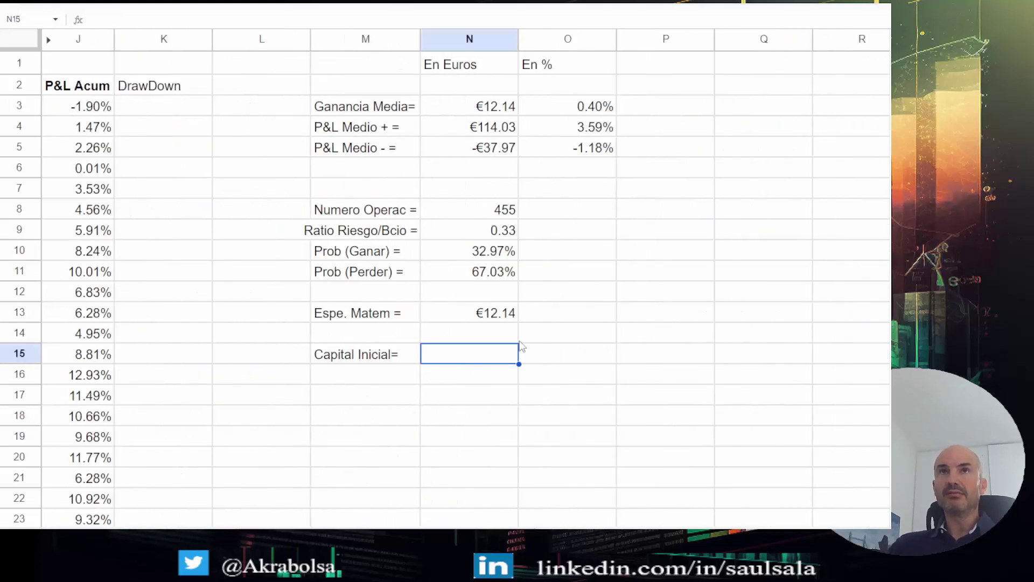
text(2000)
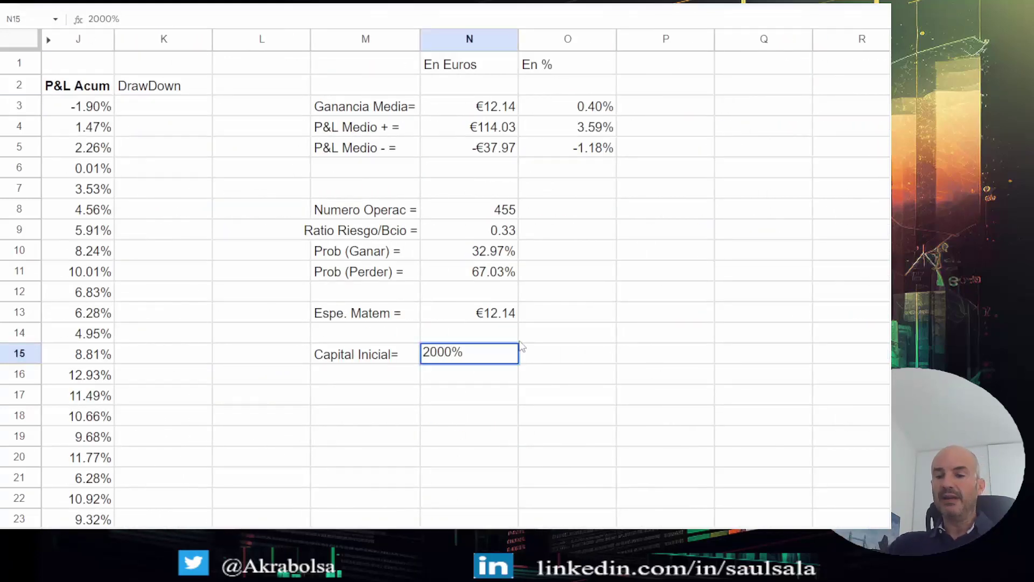
key(BackSpace)
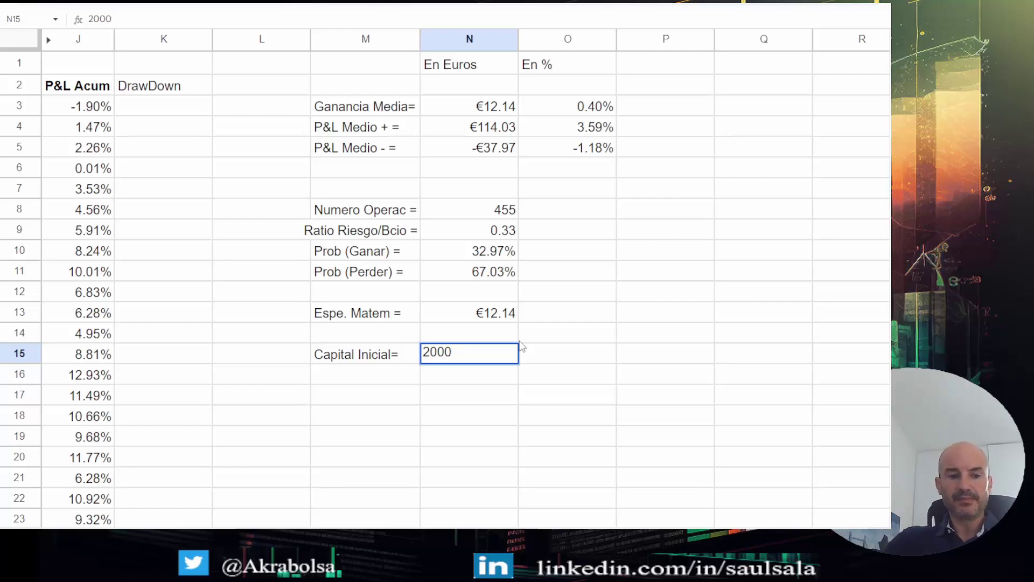
text(€)
key(Return)
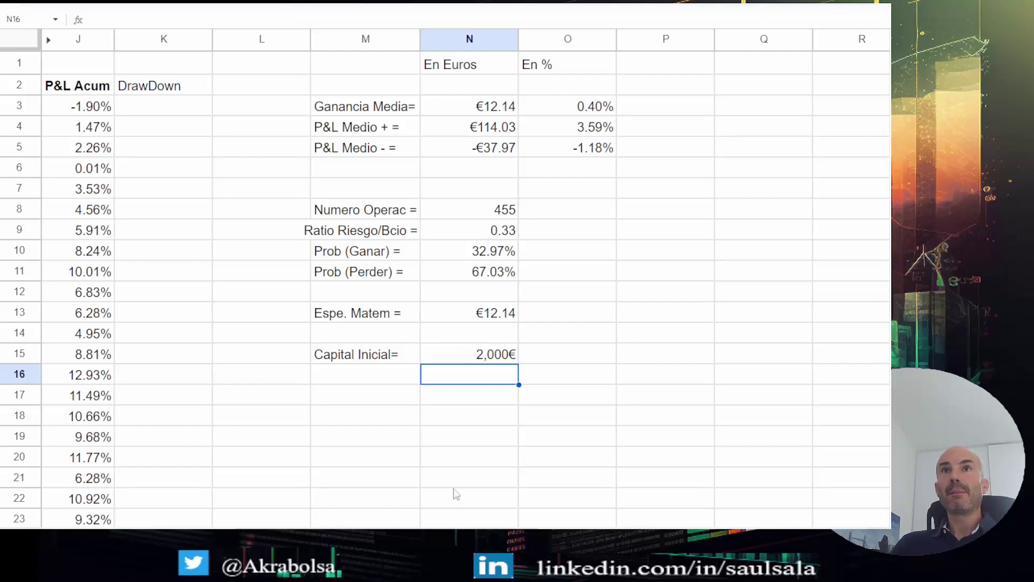
Change the first accumulated profit formula in G3 to =N15+F3 so it starts from the initial capital
scroll(465, 512, left, 2)
scroll(458, 280, left, 4)
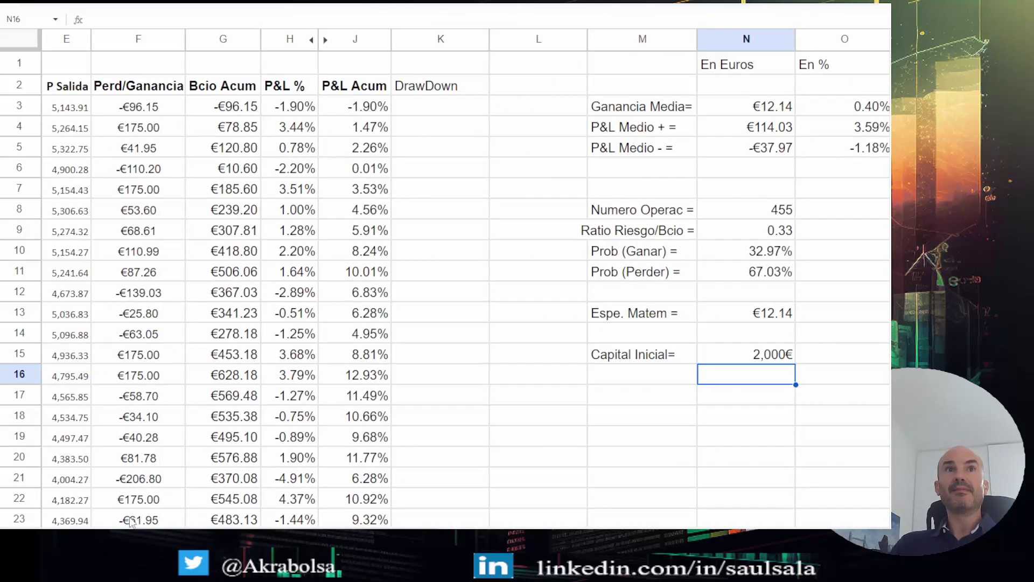
click(222, 106)
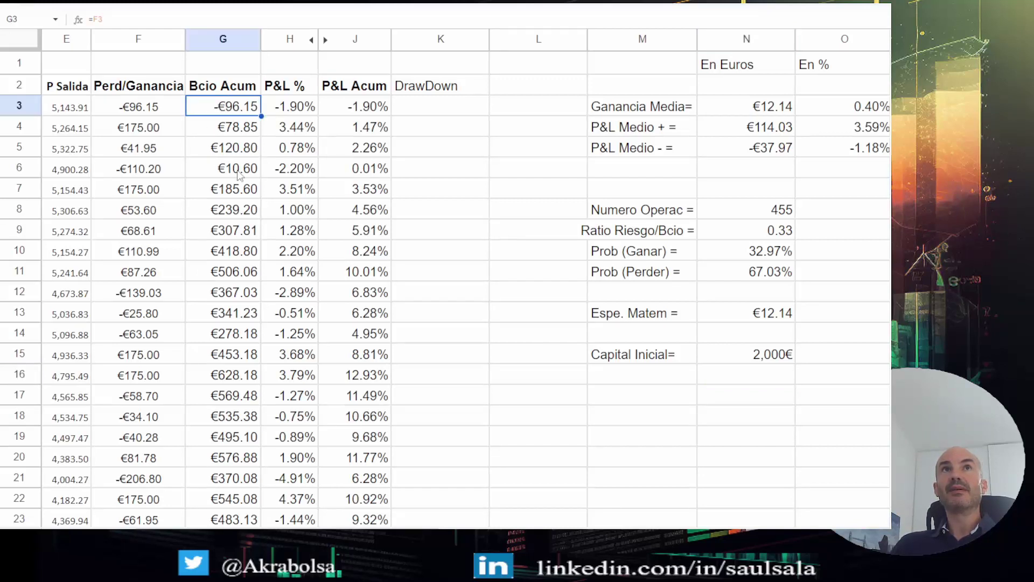
click(91, 19)
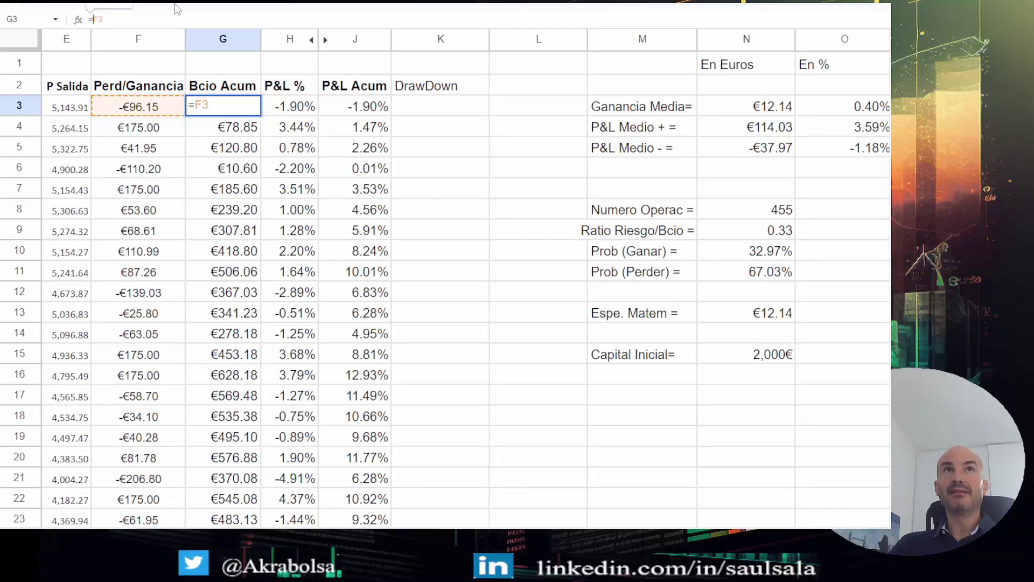
click(759, 356)
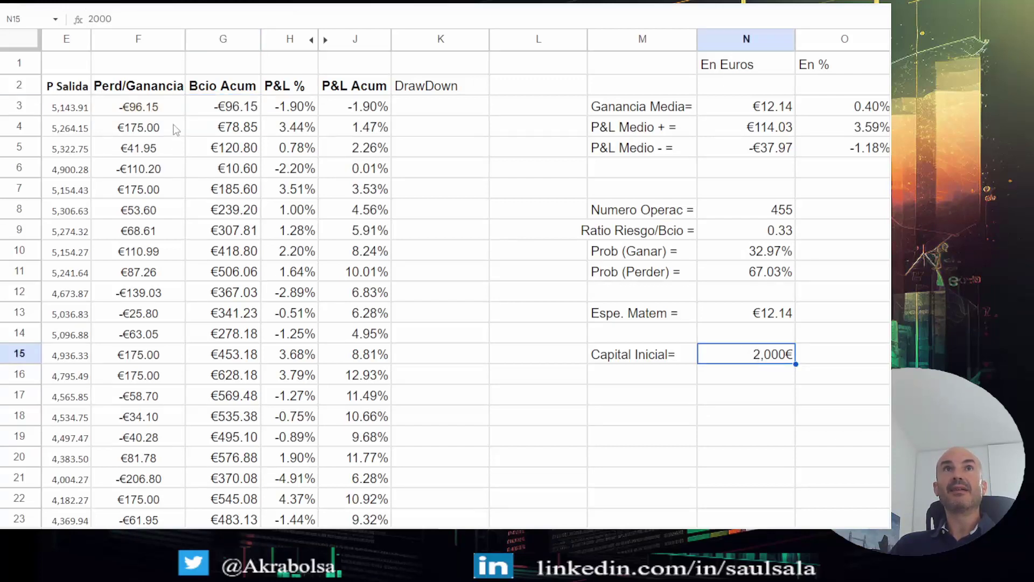
click(158, 107)
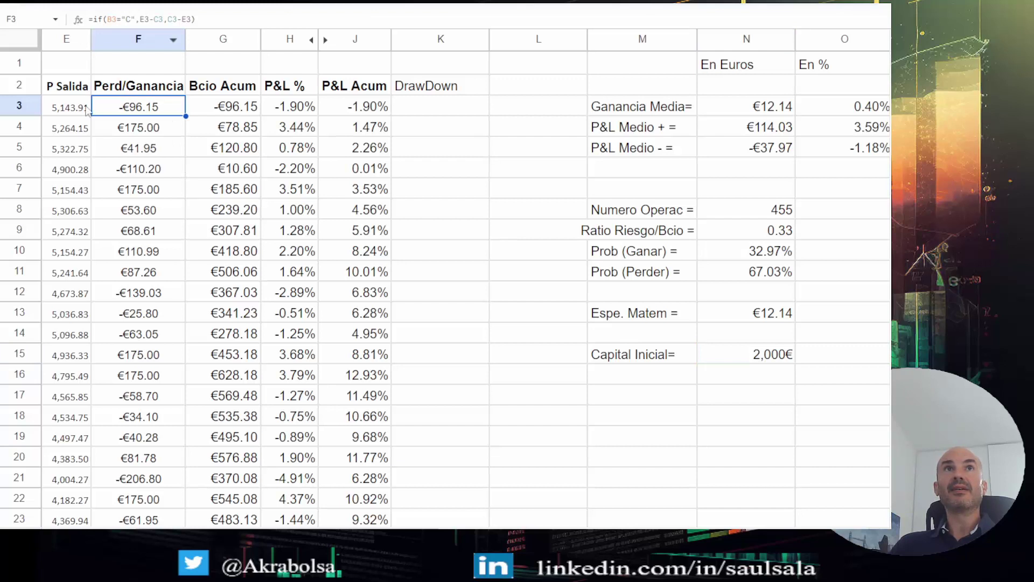
click(226, 110)
double_click(226, 111)
double_click(97, 19)
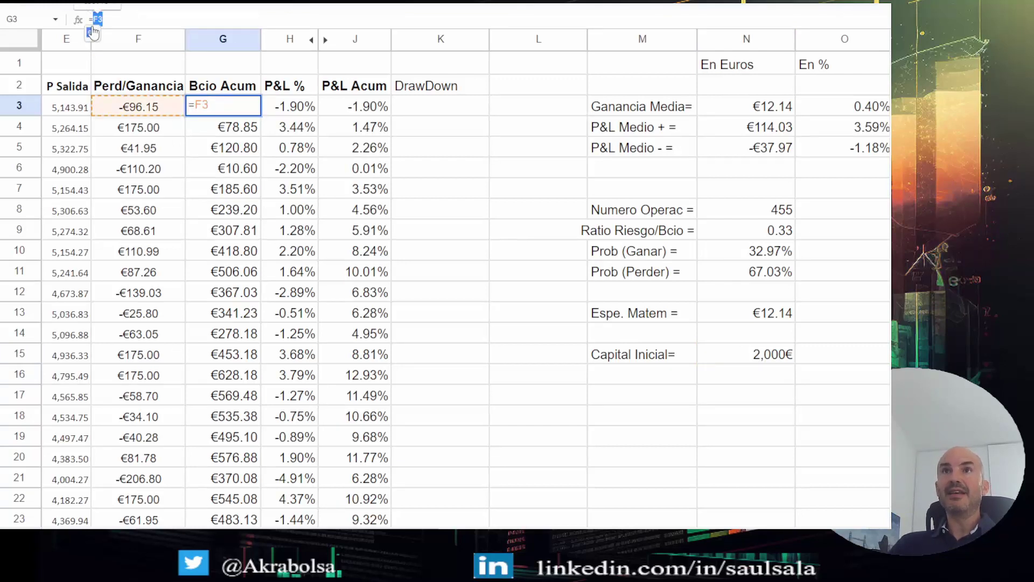
key(BackSpace)
click(749, 355)
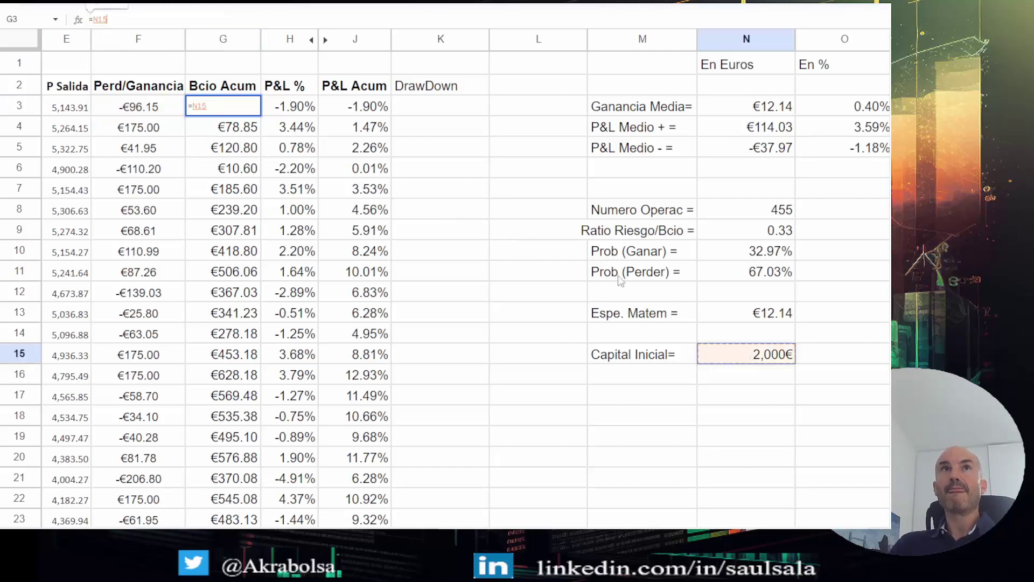
text(+)
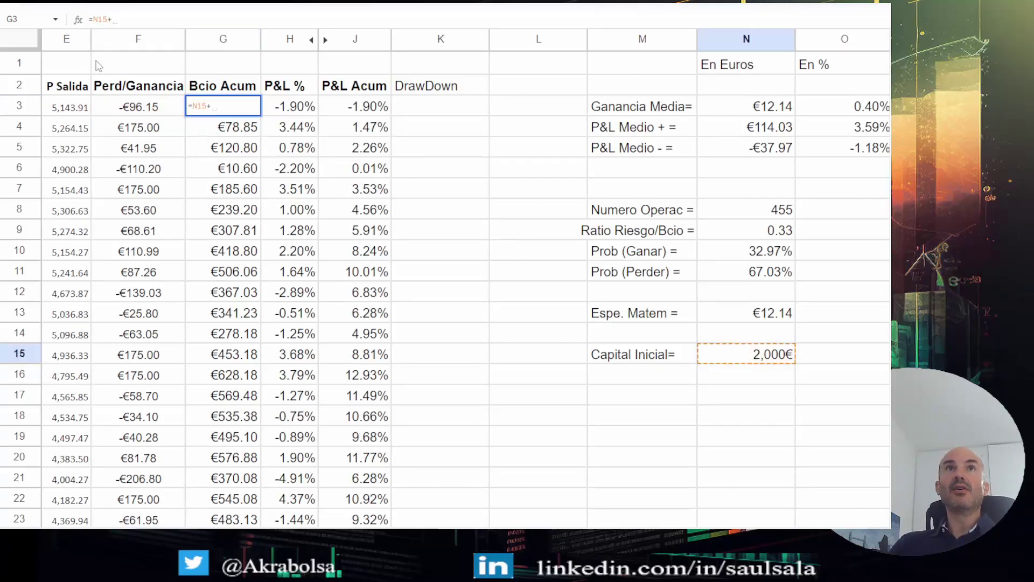
click(139, 107)
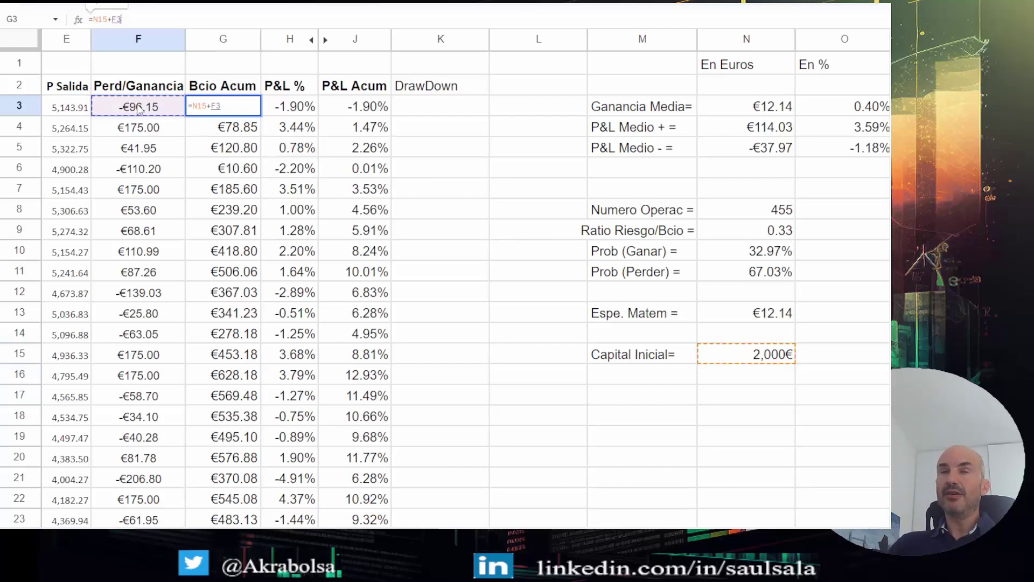
key(Return)
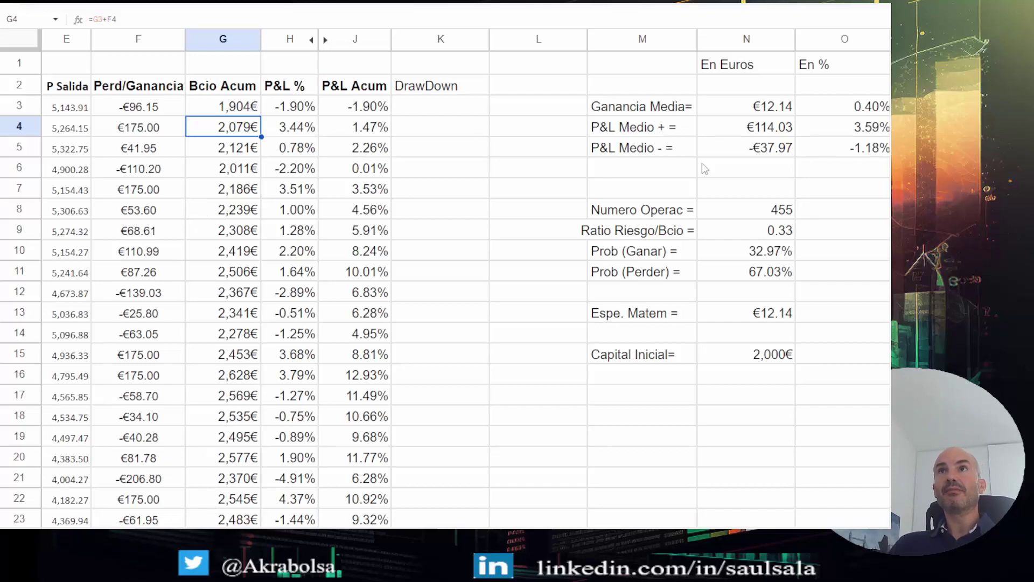
Make the "DrawDown" heading in K2 bold
mouse_move(890, 62)
mouse_down()
mouse_move(890, 167)
mouse_move(865, 330)
mouse_move(890, 61)
mouse_up()
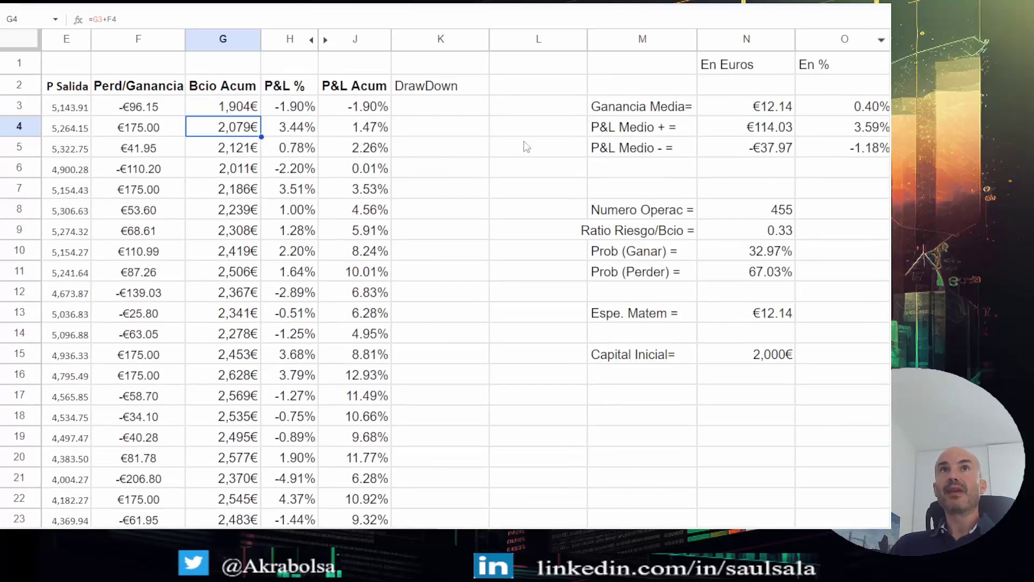
click(439, 110)
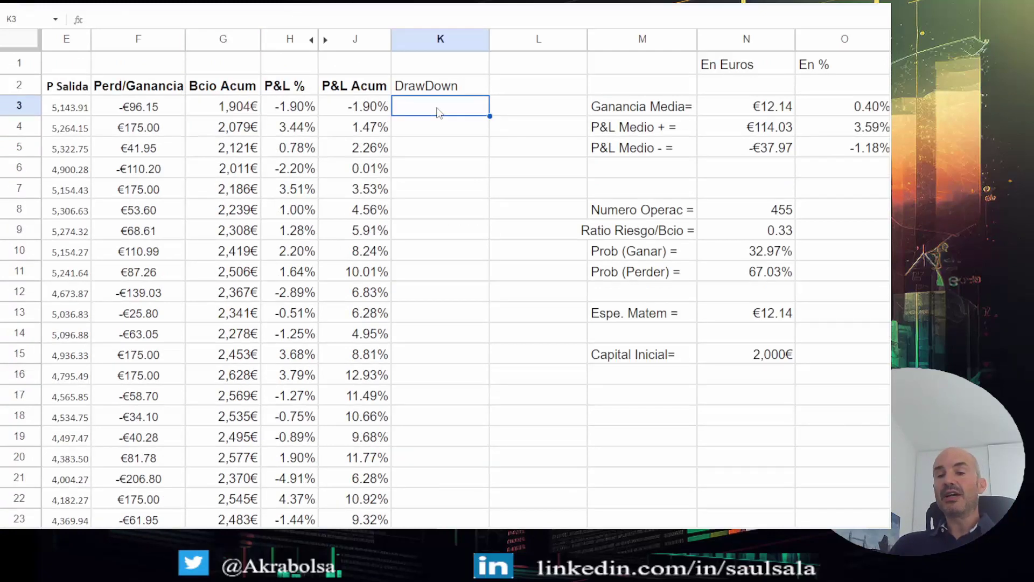
click(435, 90)
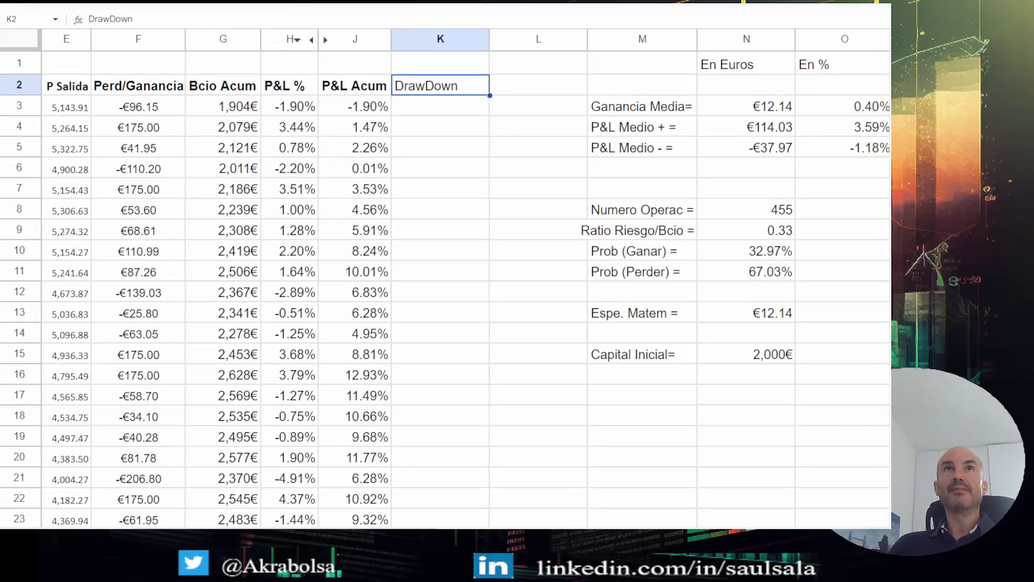
key(ctrl+b)
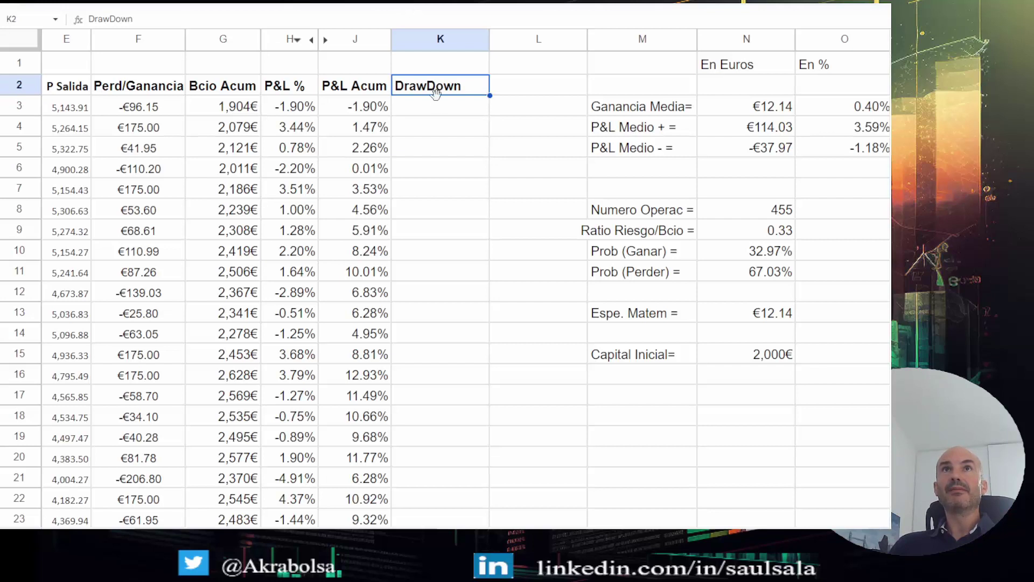
Calculate the first drawdown in K3 with the formula =(G3-N15)/N15 and format it as a percentage
click(447, 109)
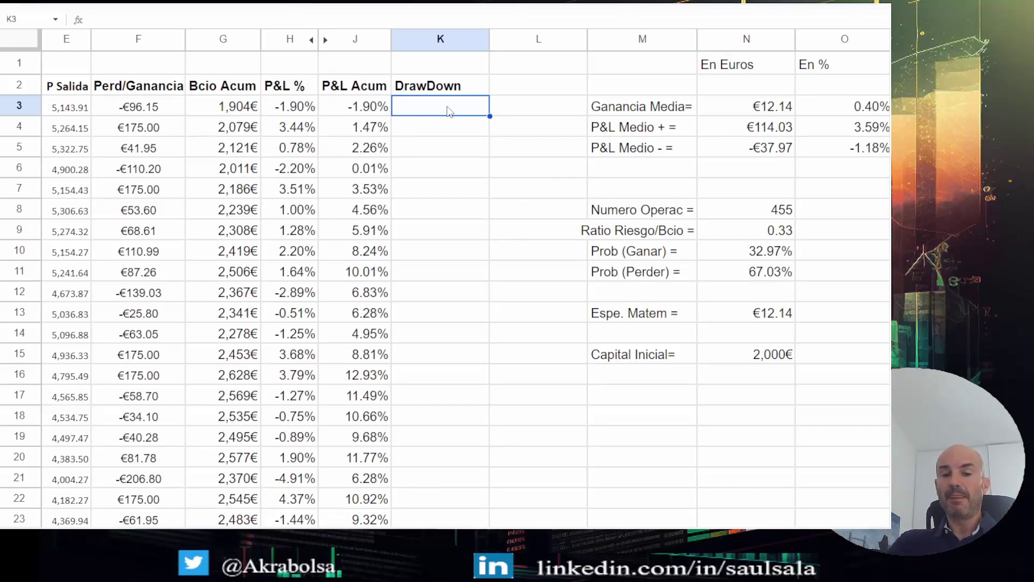
text(=)
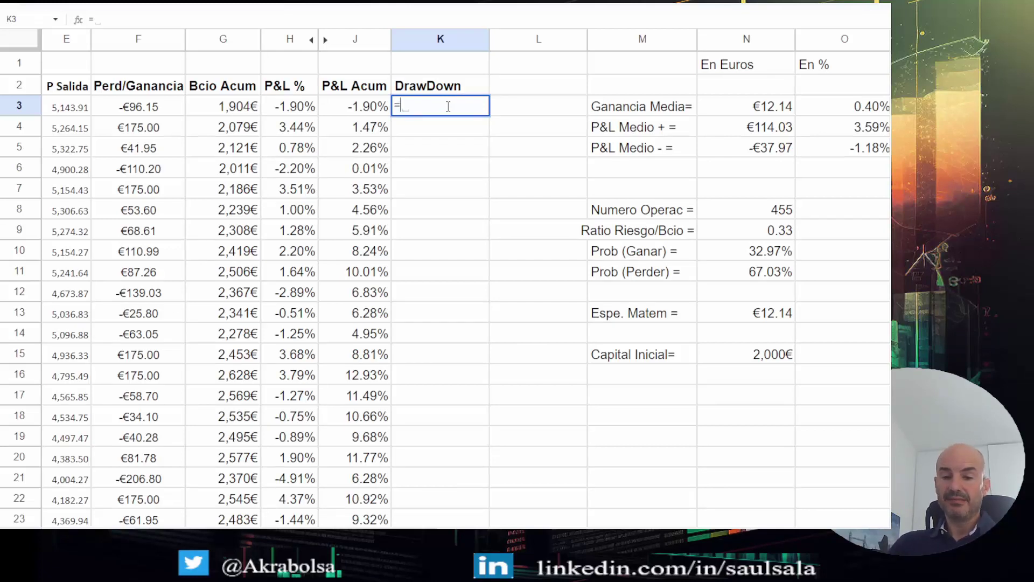
text((G3-N15)
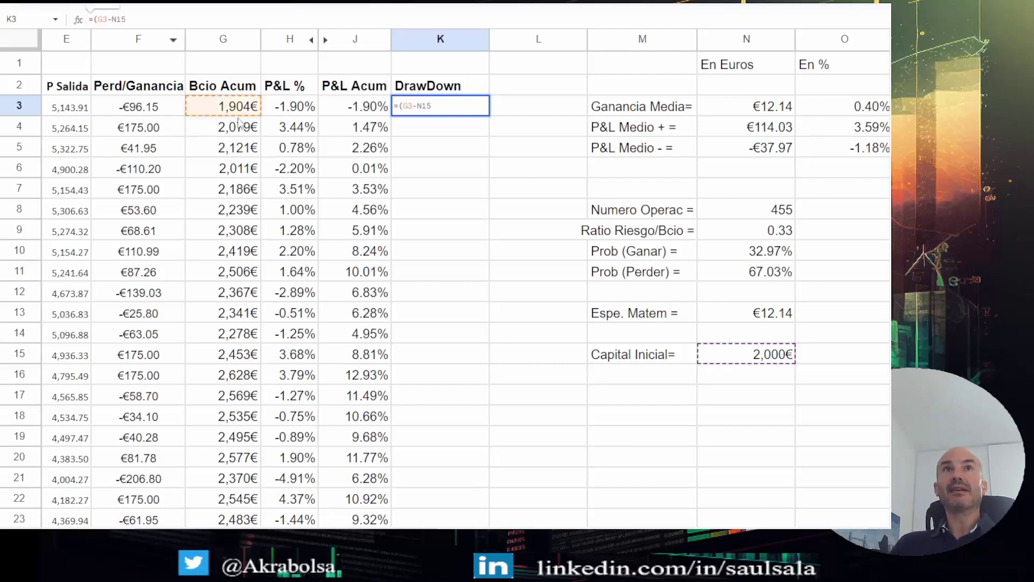
click(133, 20)
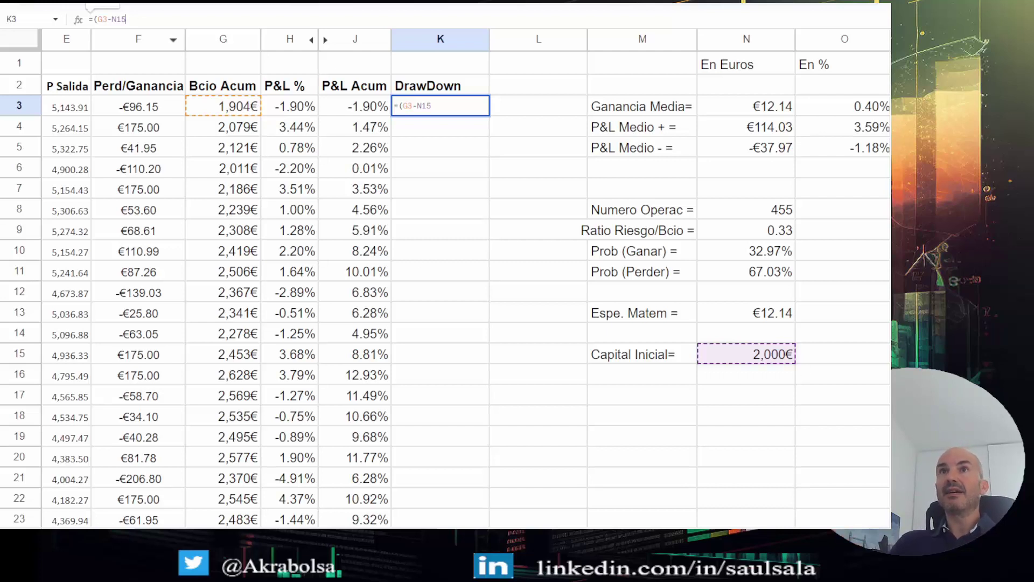
text())
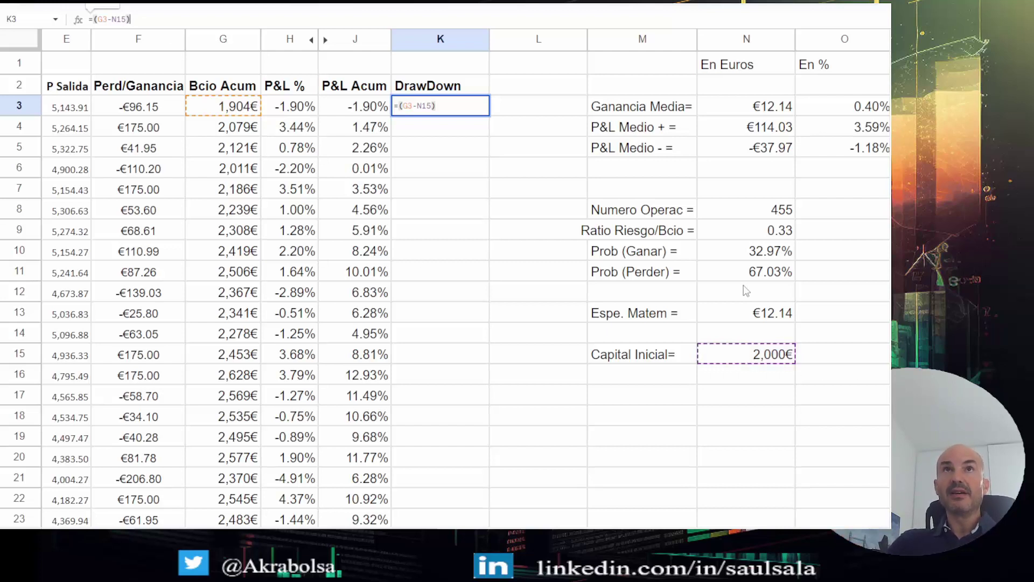
text(/)
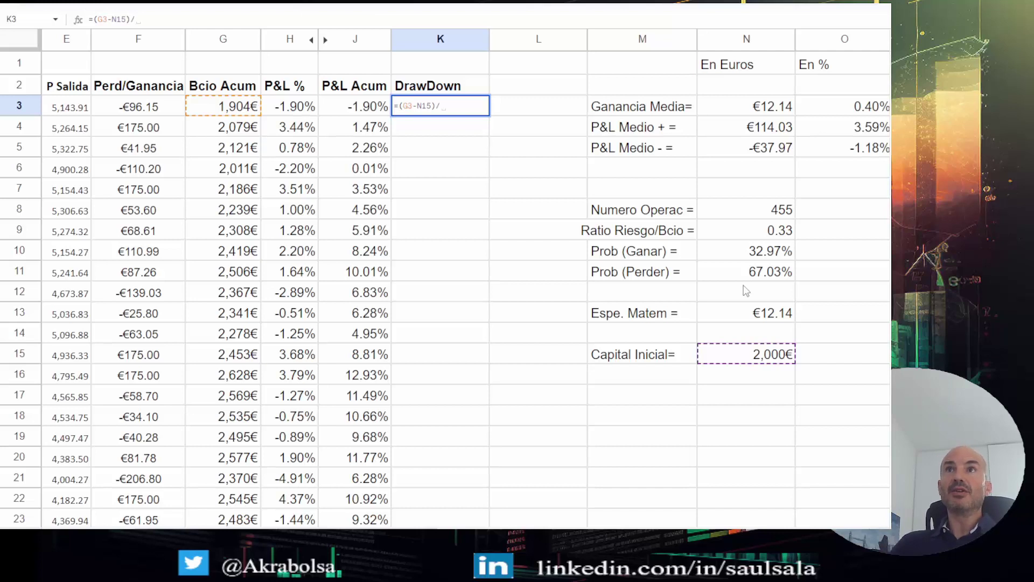
click(767, 352)
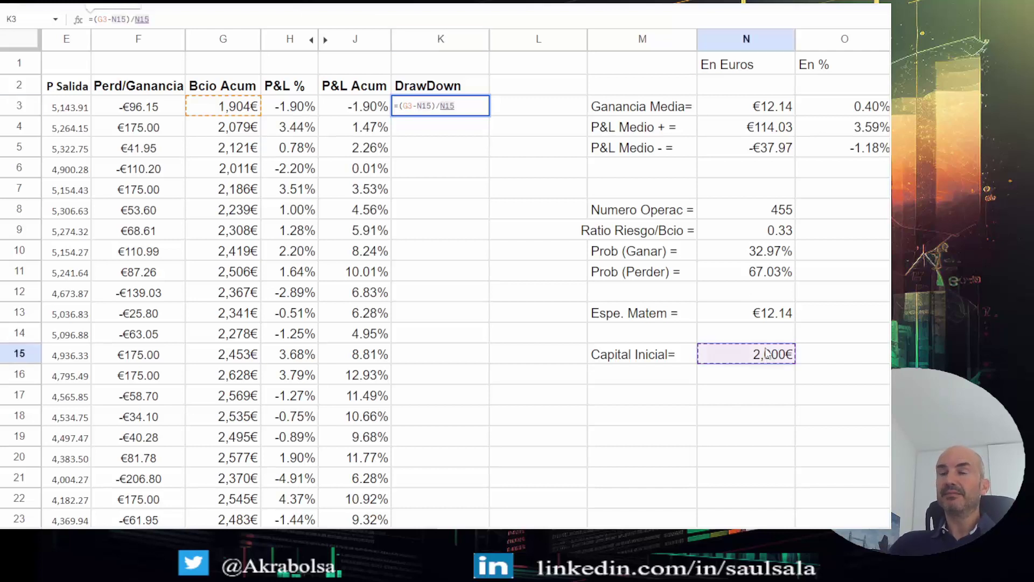
key(Return)
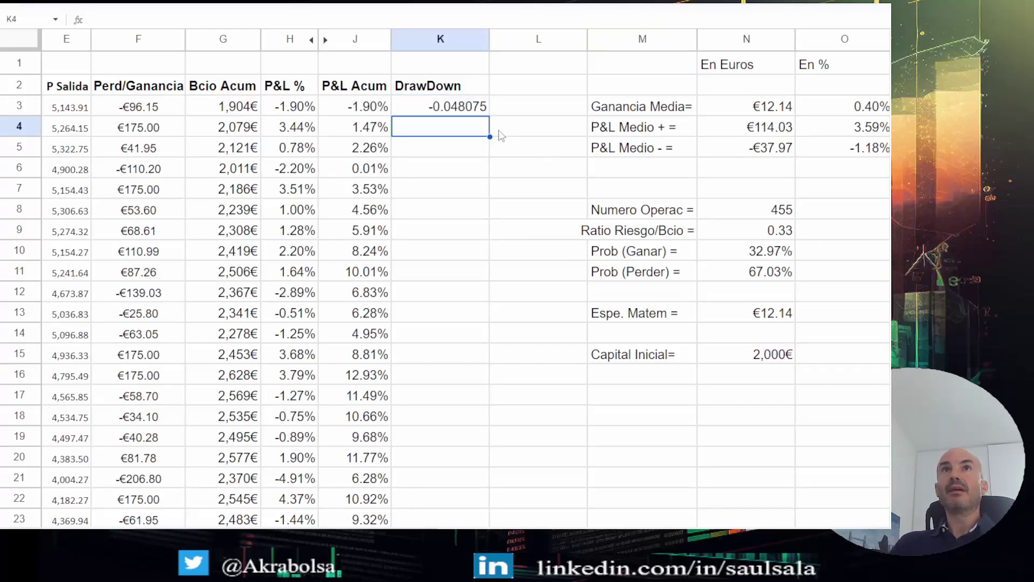
click(450, 110)
key(ctrl+shift+5)
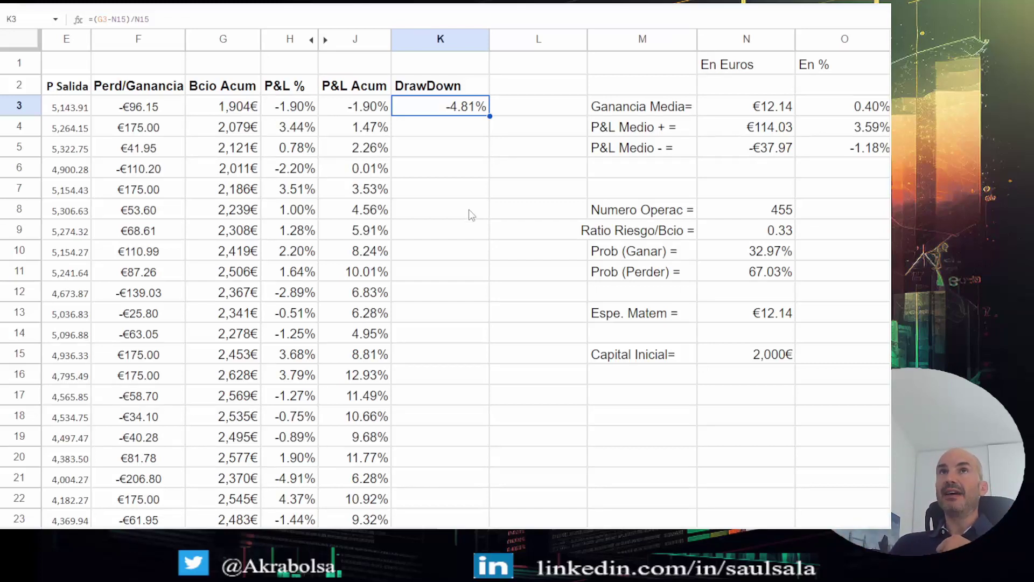
Enter the formula =(G4-max(G3:G4)) in K4 to compare the accumulated capital with its running maximum
click(463, 128)
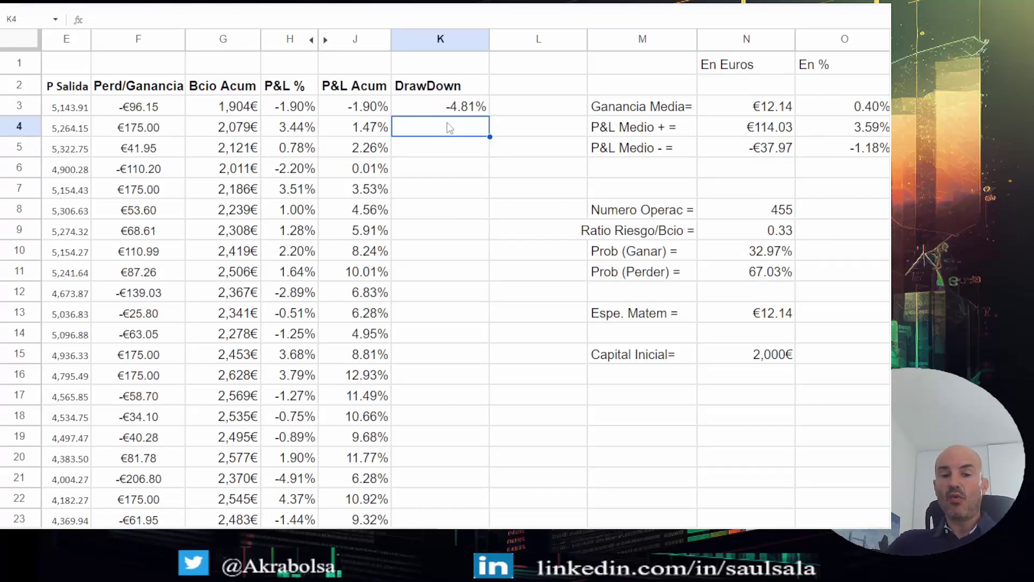
text(=)
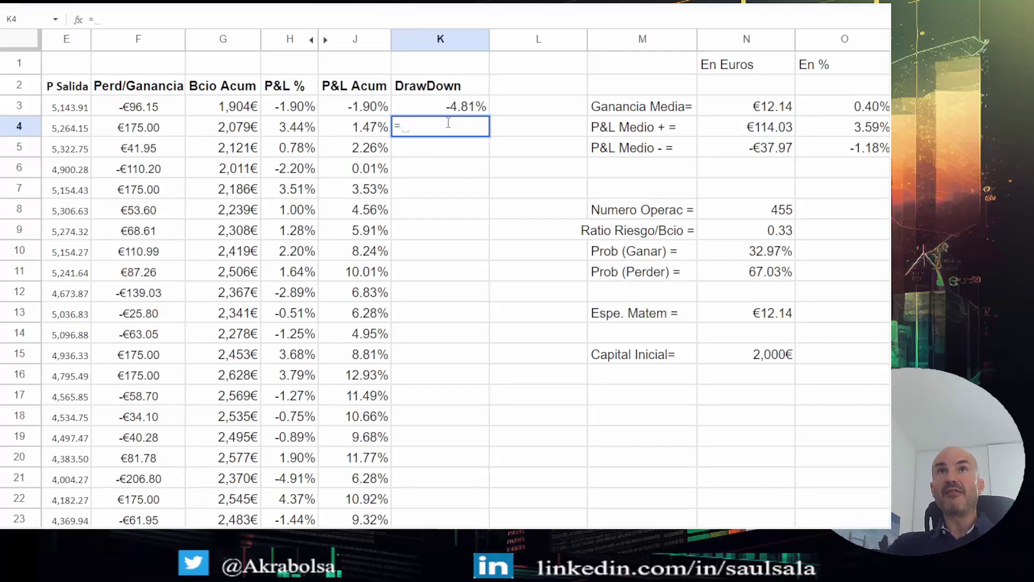
text(()
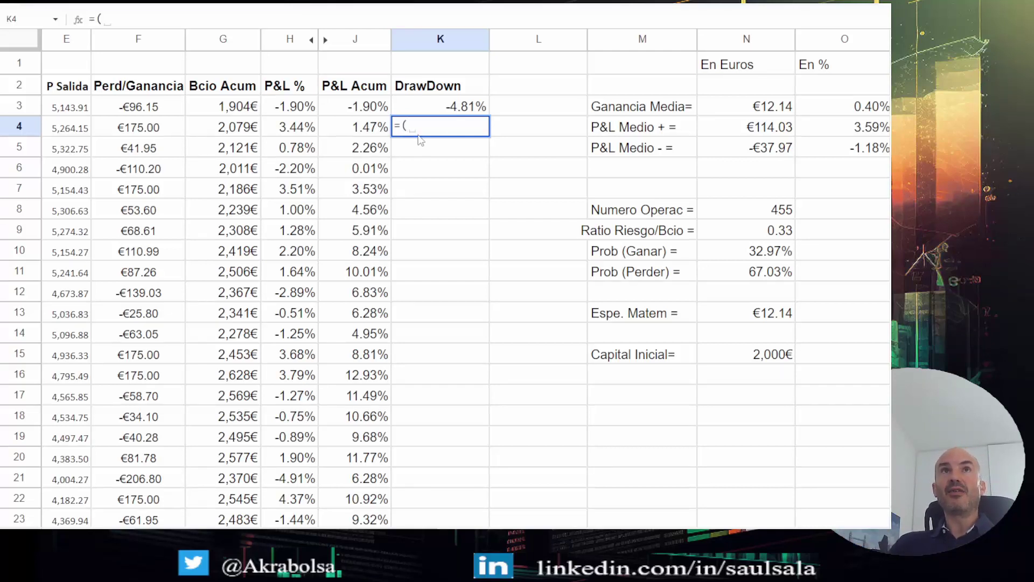
click(232, 130)
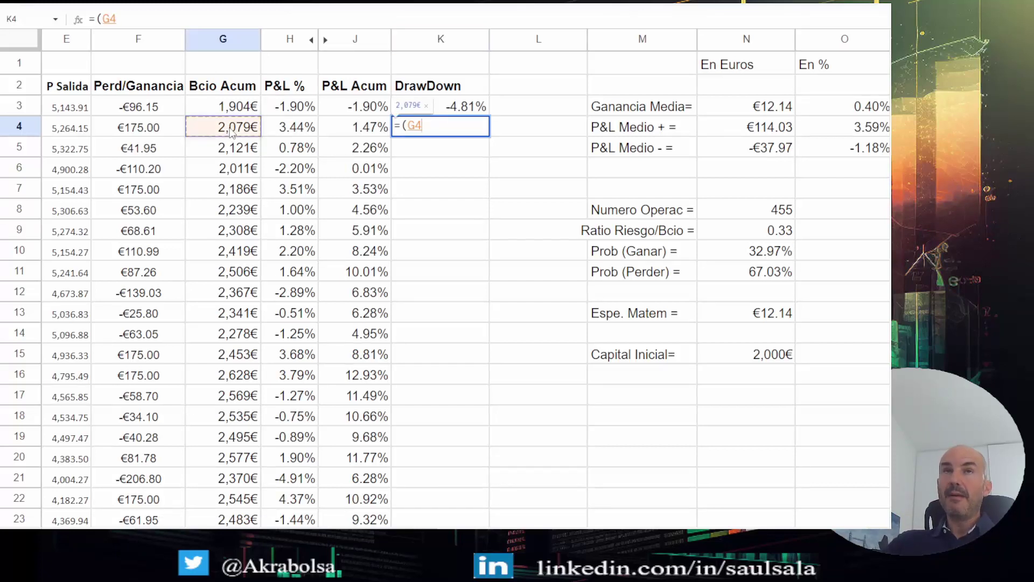
text(-)
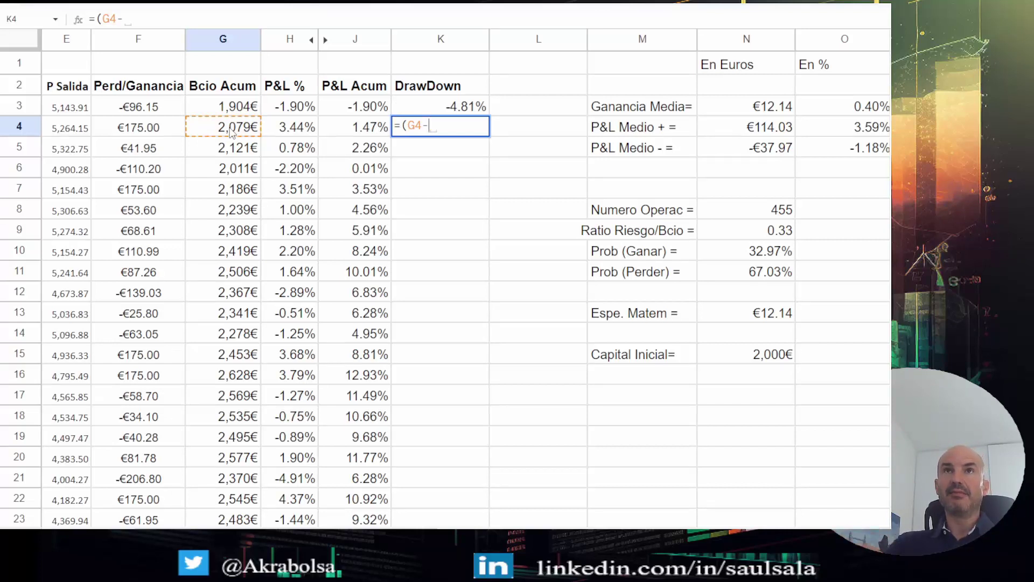
text(max()
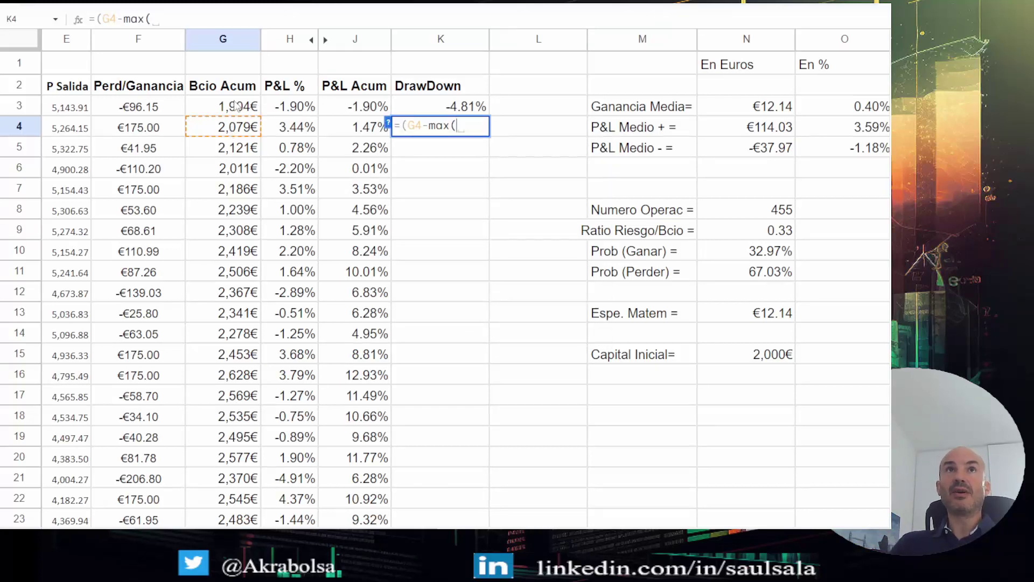
drag(236, 108, 235, 129)
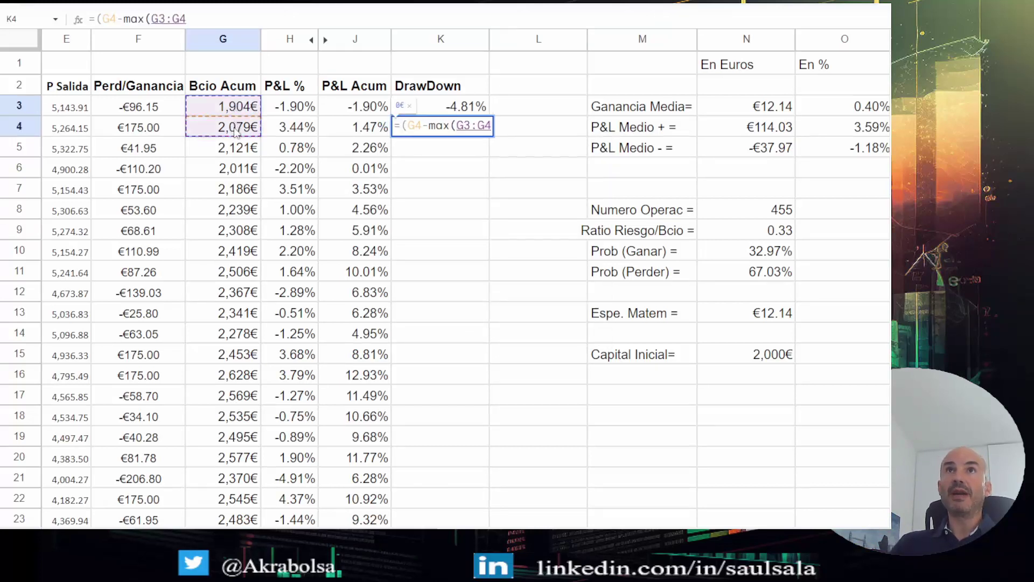
text())
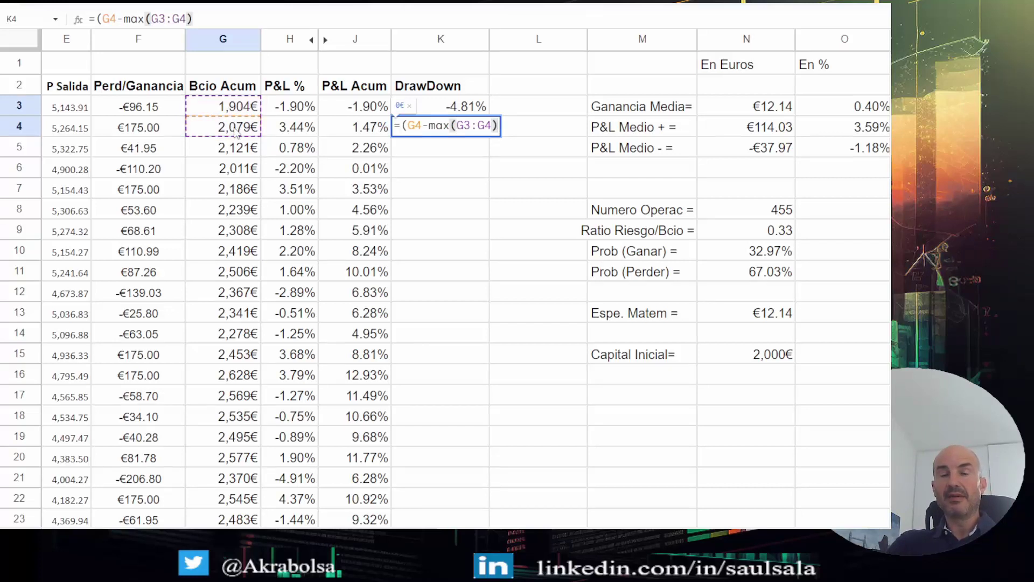
key(Return)
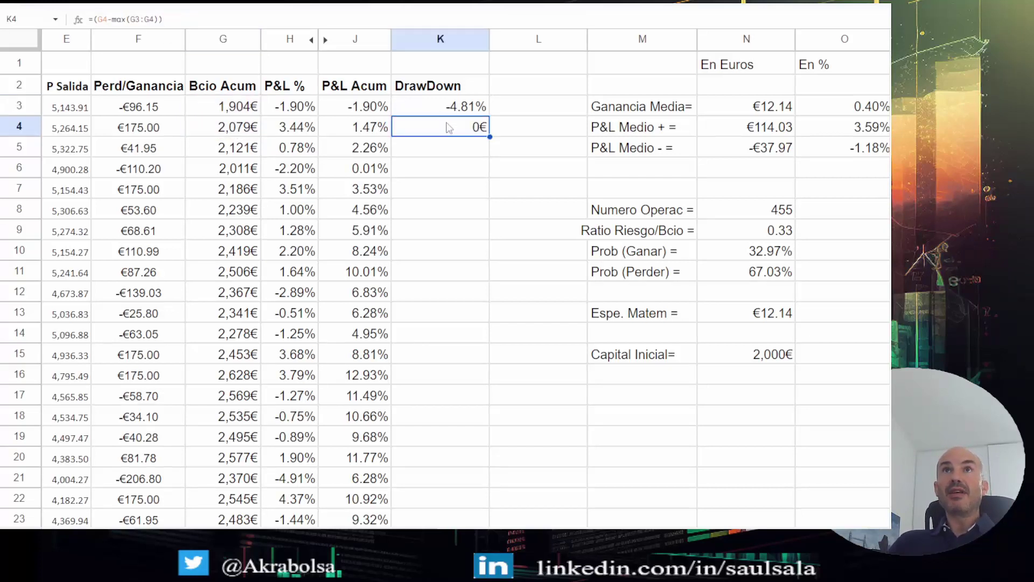
Anchor the start of the maximum range in the K4 formula so it reads max($G$3:G4)
double_click(451, 125)
click(464, 125)
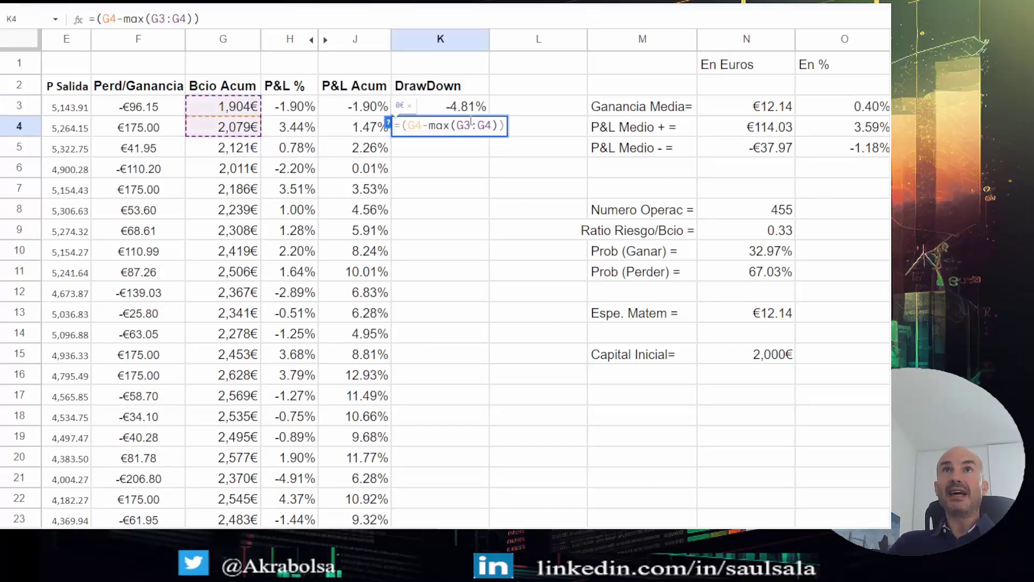
click(456, 126)
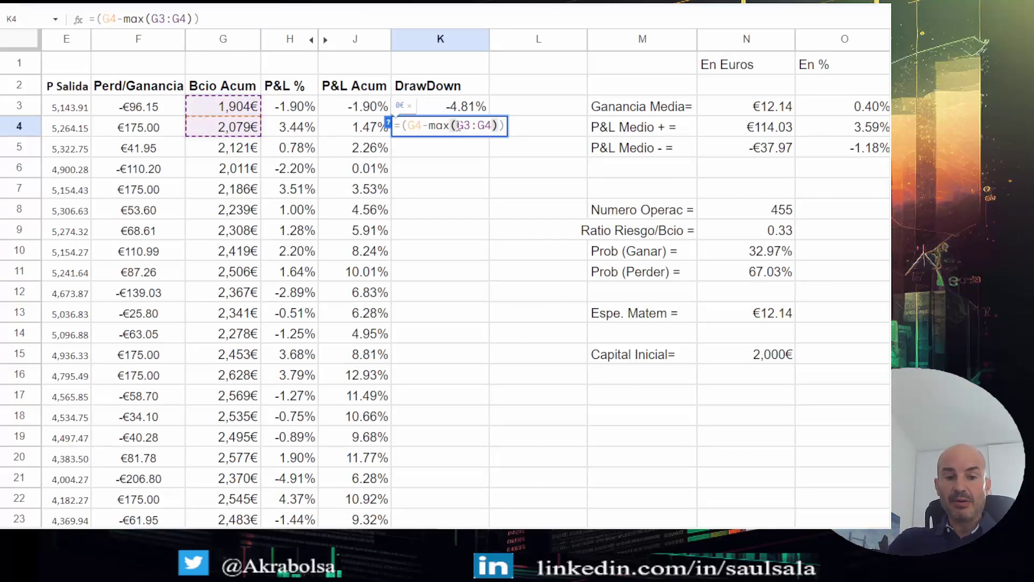
text($)
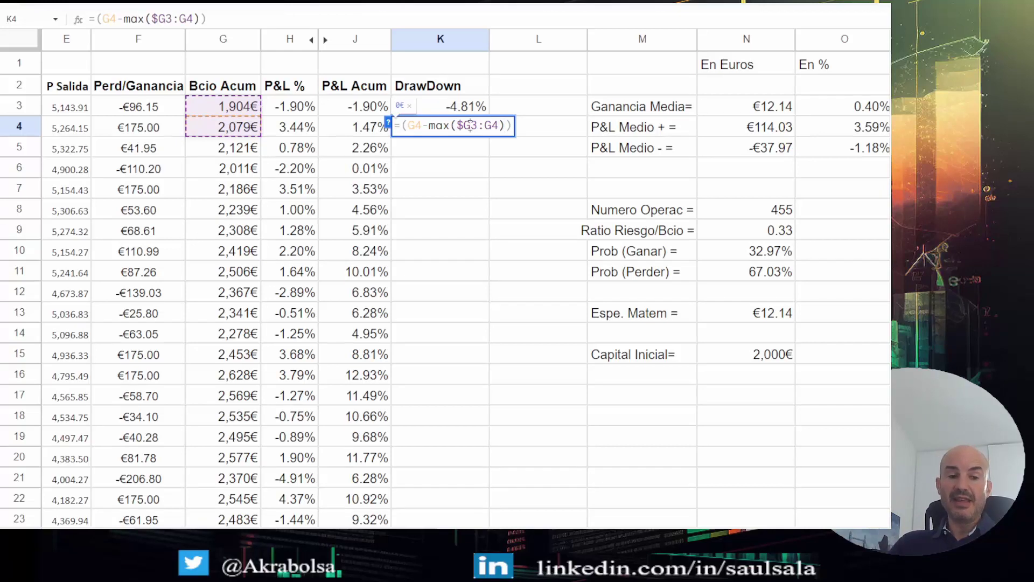
text($)
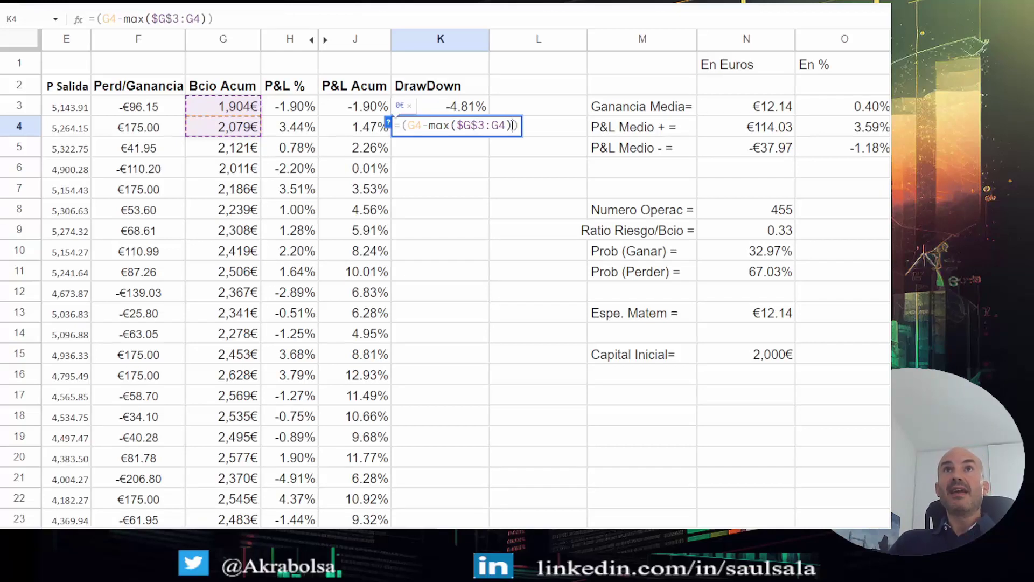
Complete the K4 formula as =(G4-max($G$3:G4))/max($G$3:G4) and format the cell as a percentage
drag(513, 126, 431, 126)
key(ctrl+c)
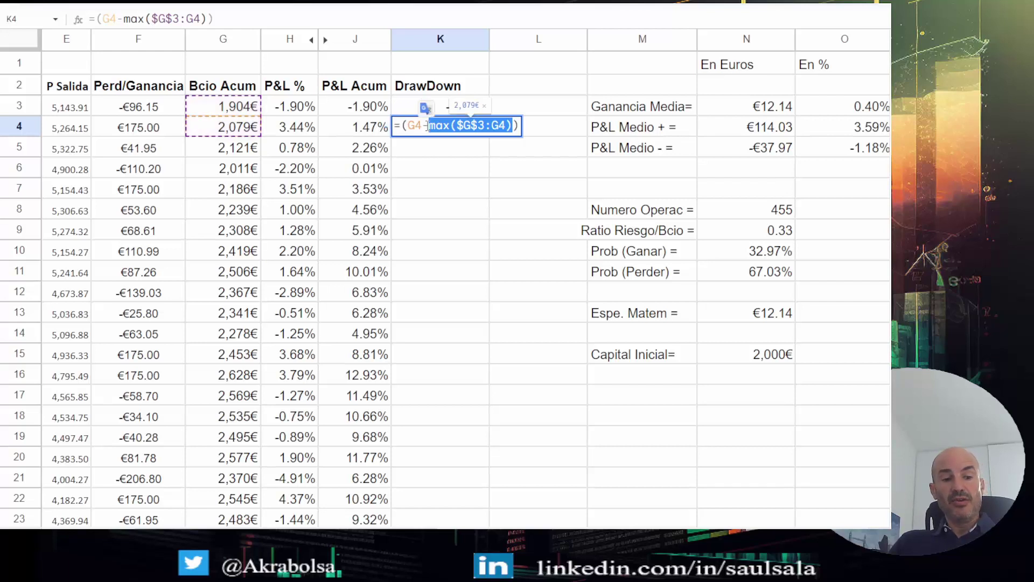
click(236, 20)
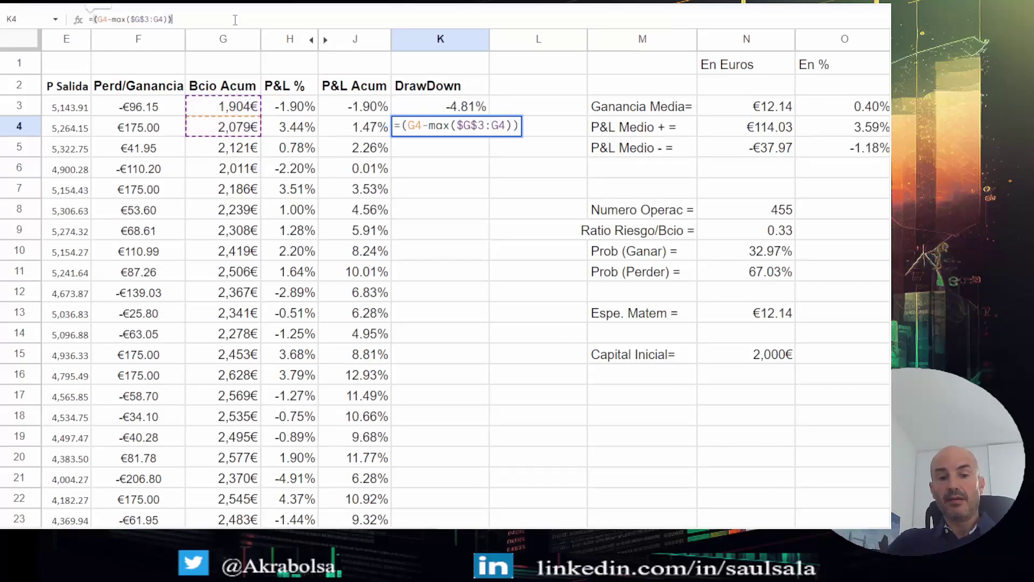
text(/)
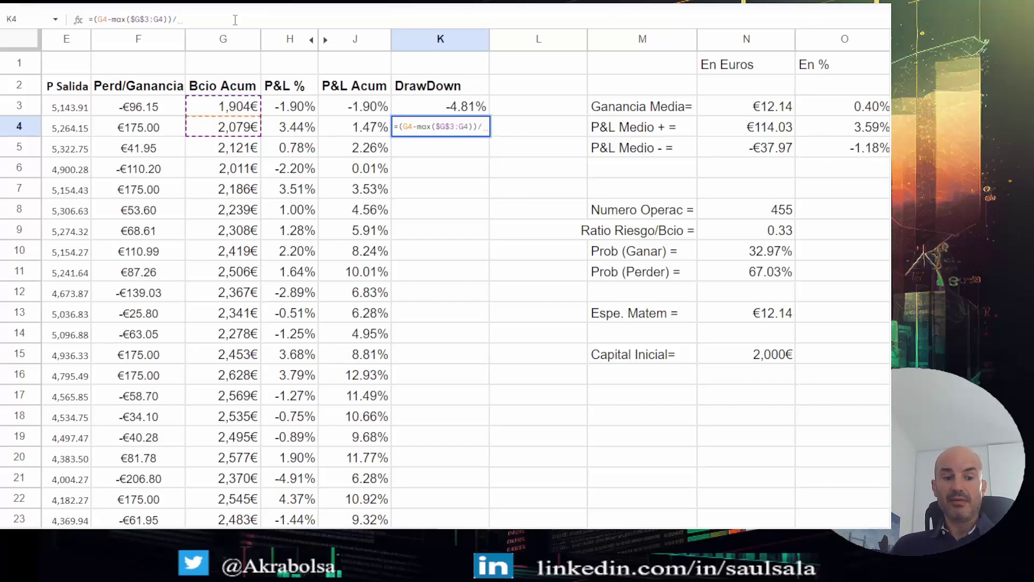
key(ctrl+v)
key(Return)
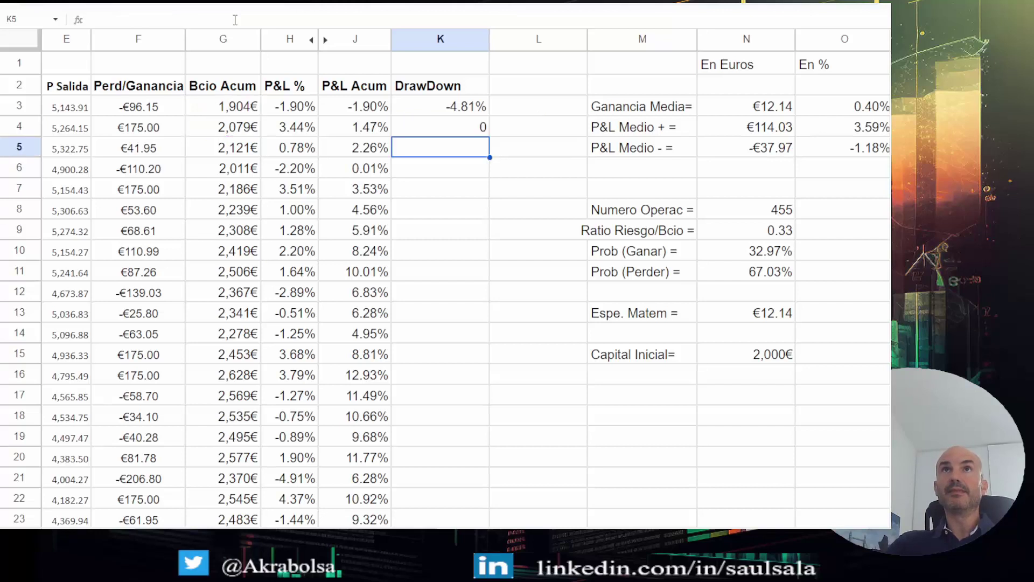
click(469, 129)
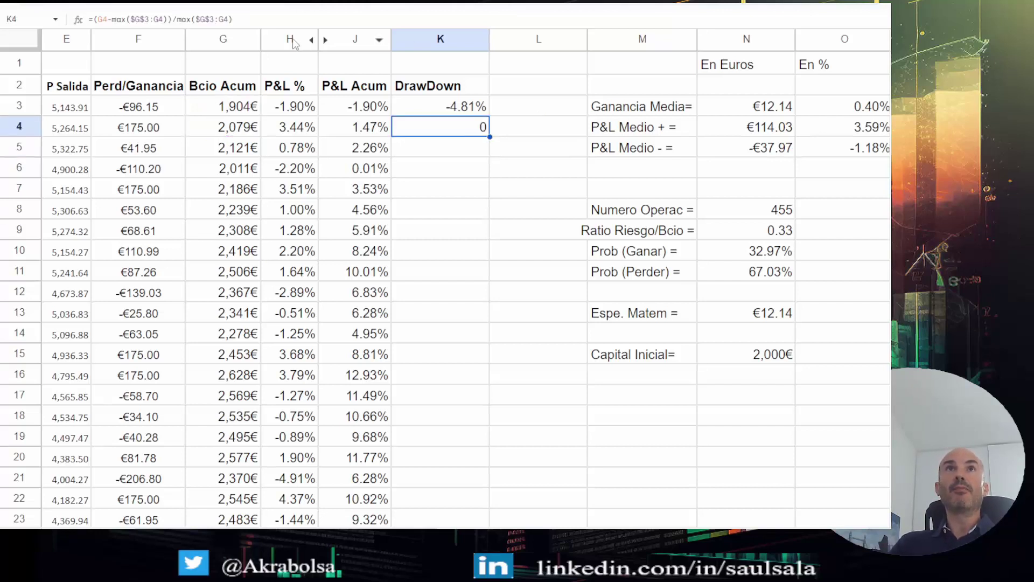
click(179, 6)
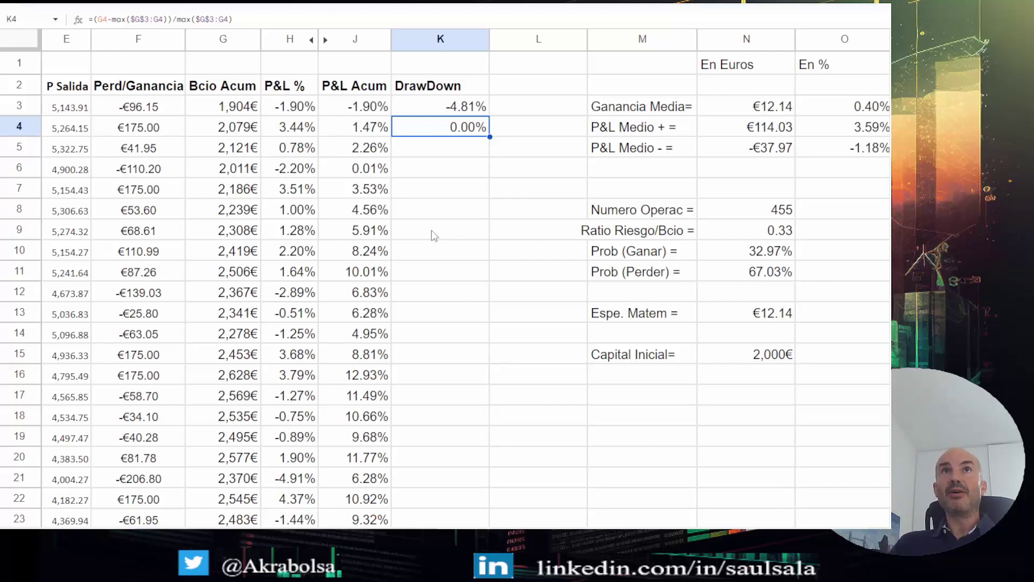
Copy the drawdown formula from K4 down to K5 and K6, checking the accumulated capital in G4 to G6
click(226, 133)
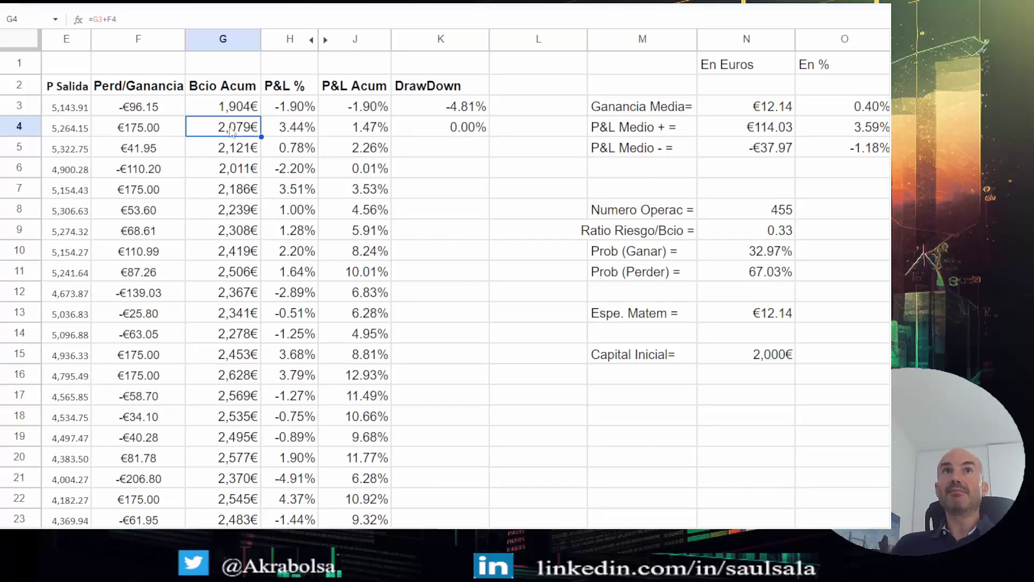
click(423, 128)
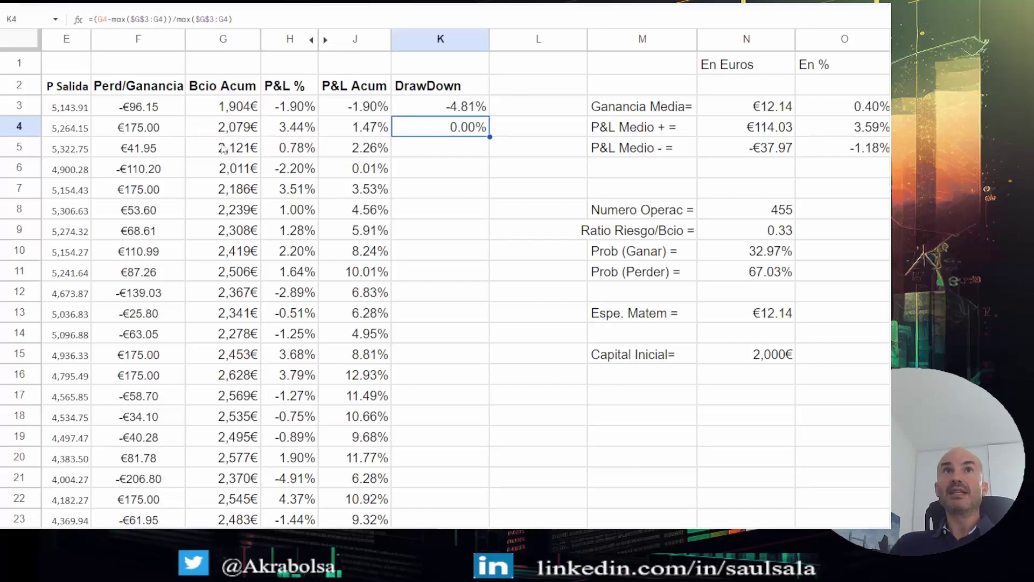
click(225, 151)
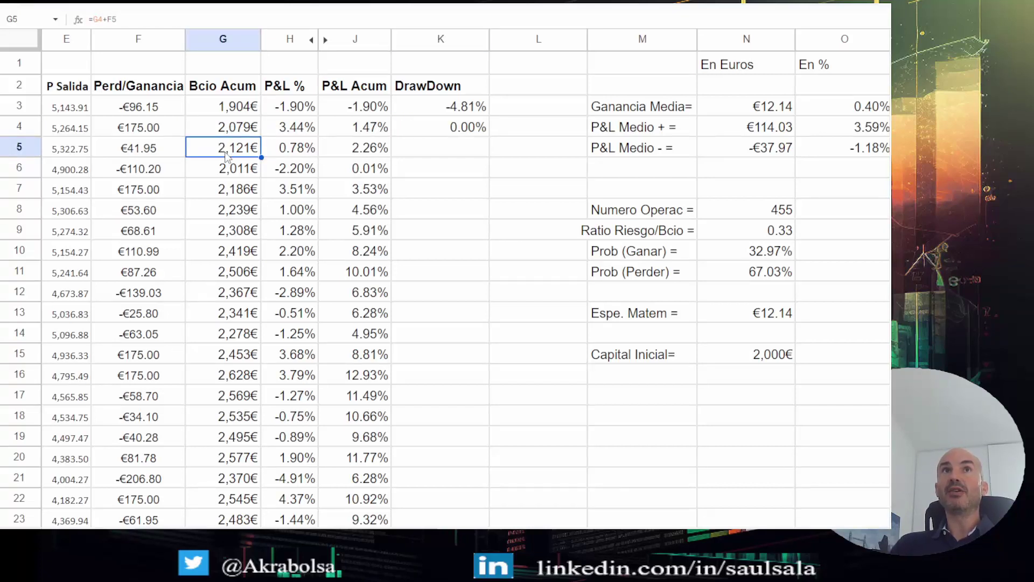
click(457, 134)
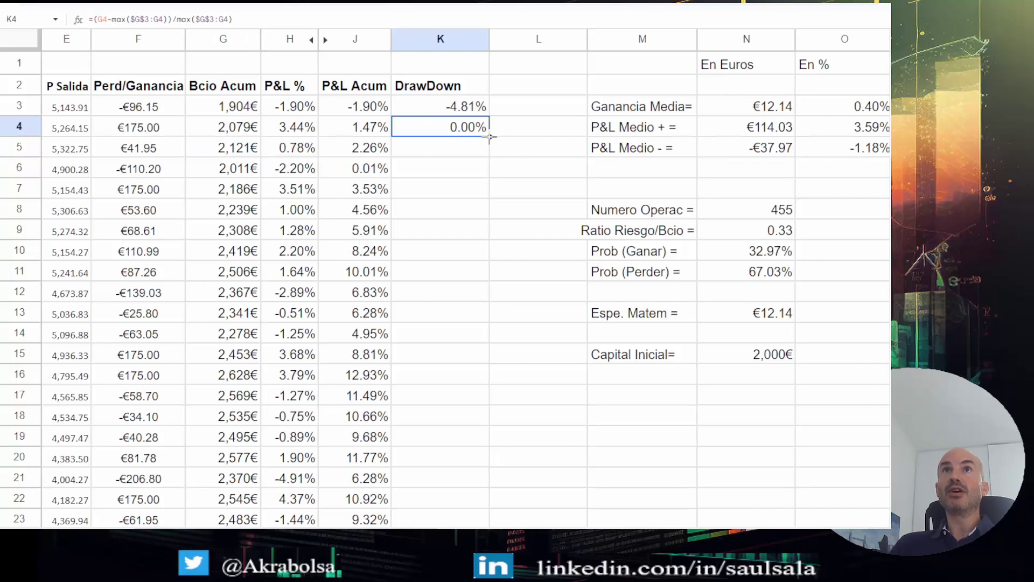
drag(489, 136, 489, 147)
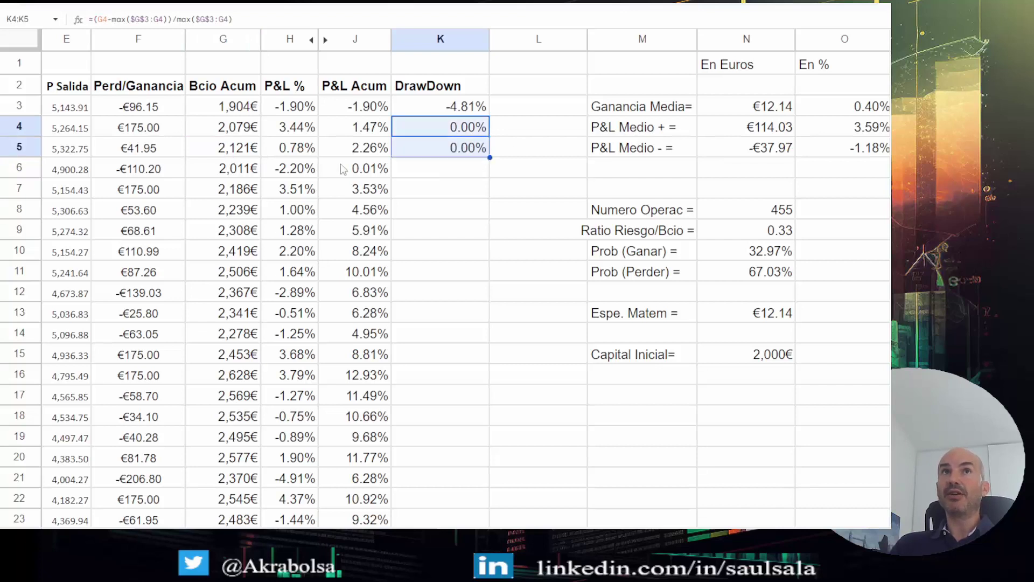
click(220, 170)
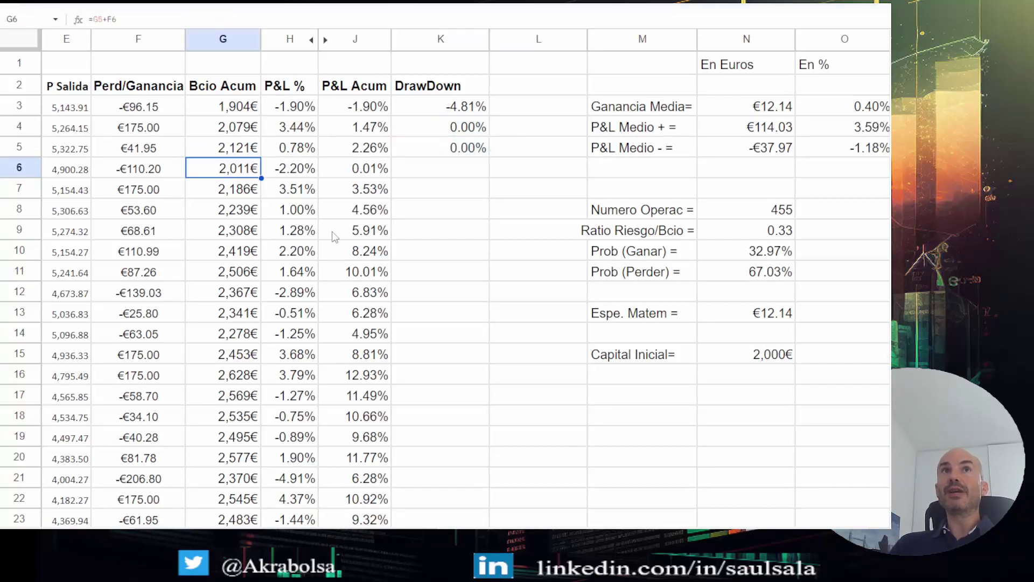
click(469, 151)
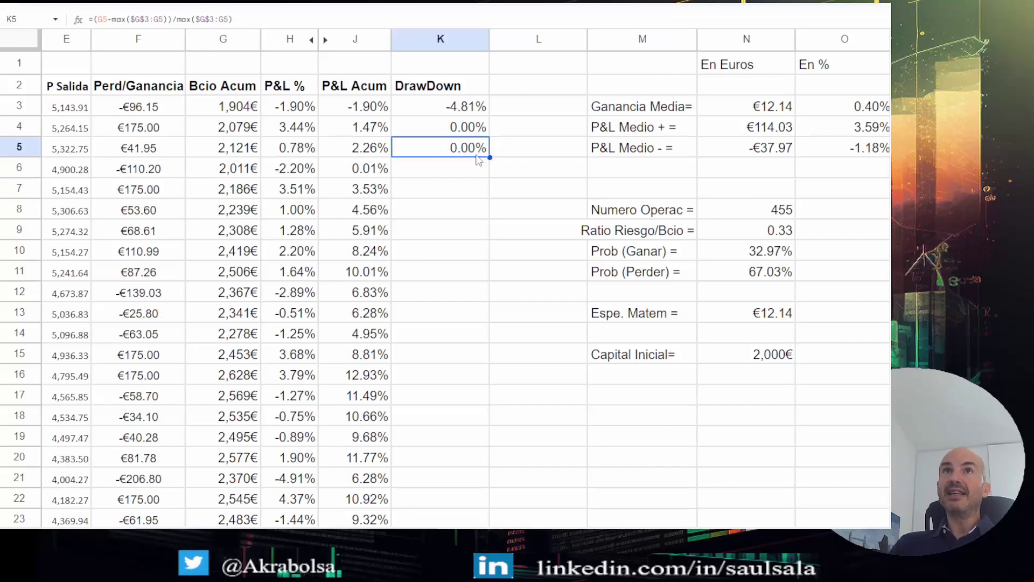
drag(489, 157, 489, 175)
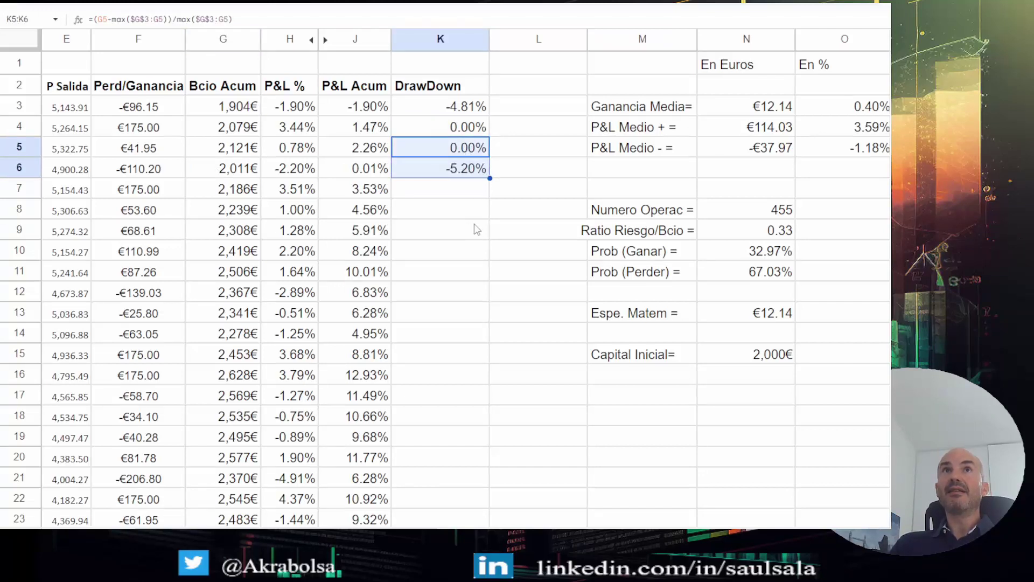
Compare the K6 drawdown with the accumulated capital in G6 and G7, and extend the formula to K7
click(442, 168)
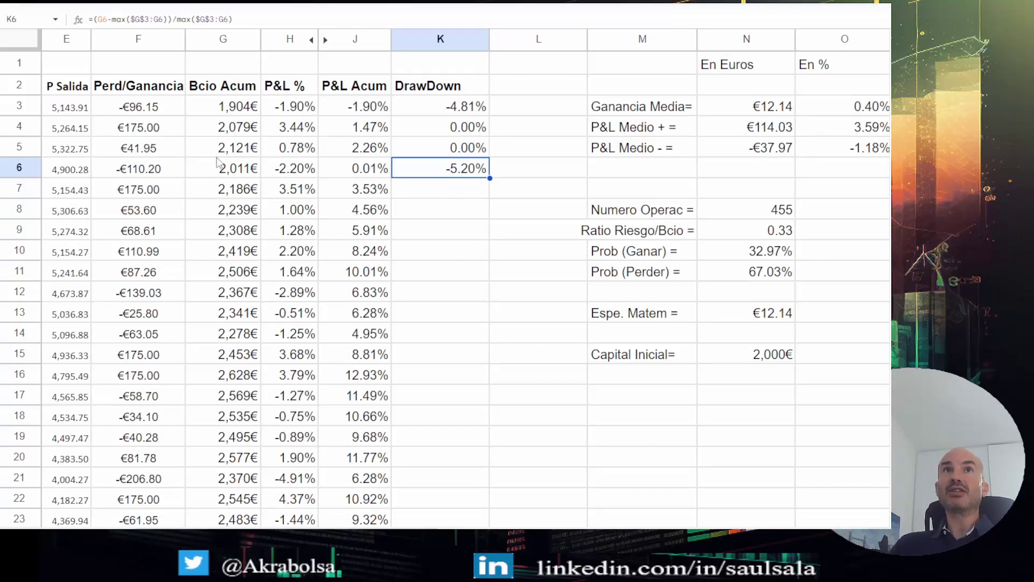
click(219, 163)
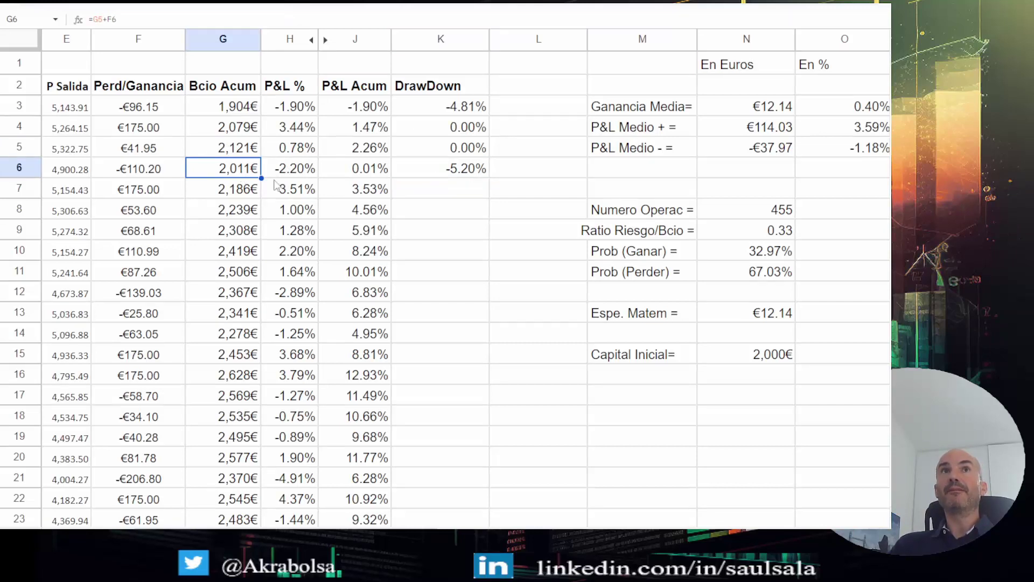
click(249, 191)
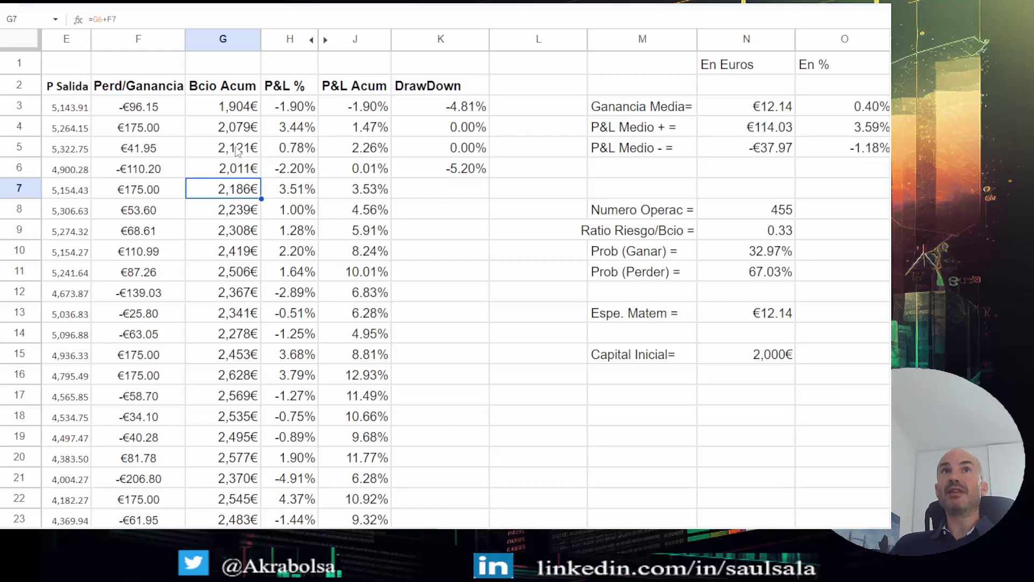
click(450, 169)
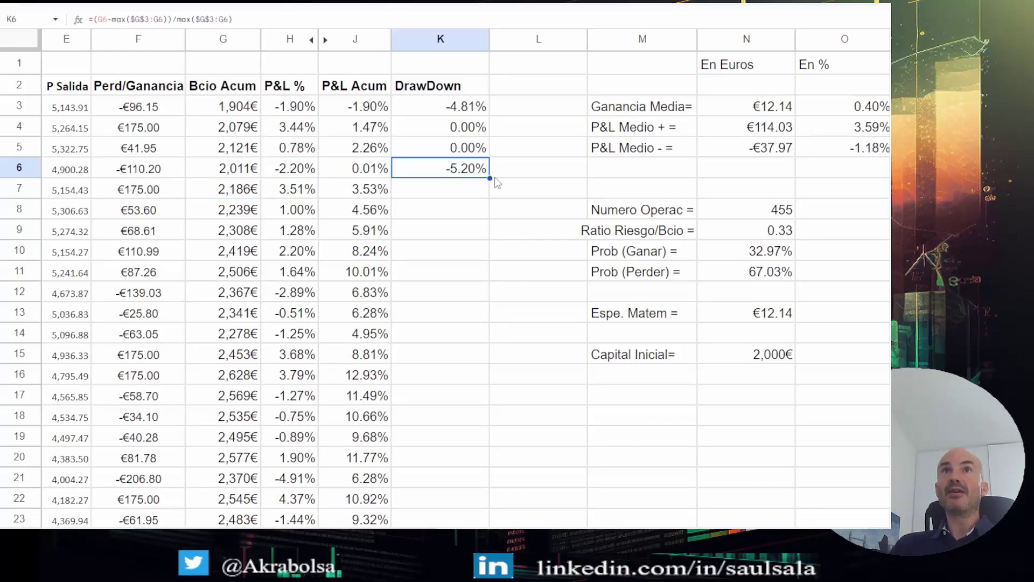
drag(489, 178, 490, 195)
Fill the drawdown formula from K7 down the rest of the DrawDown column and review the filled rows
click(461, 194)
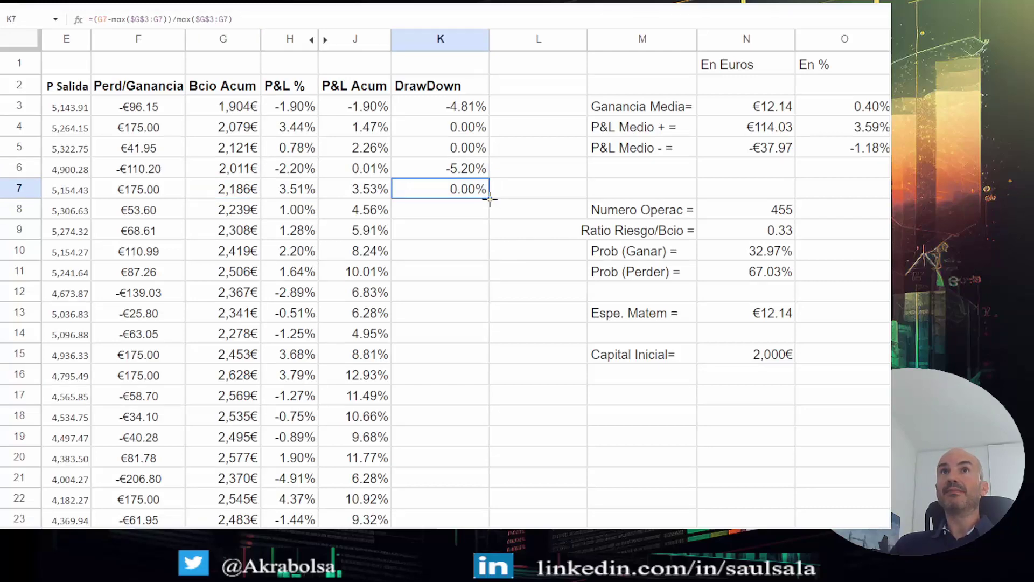
double_click(490, 199)
scroll(490, 202, down, 14)
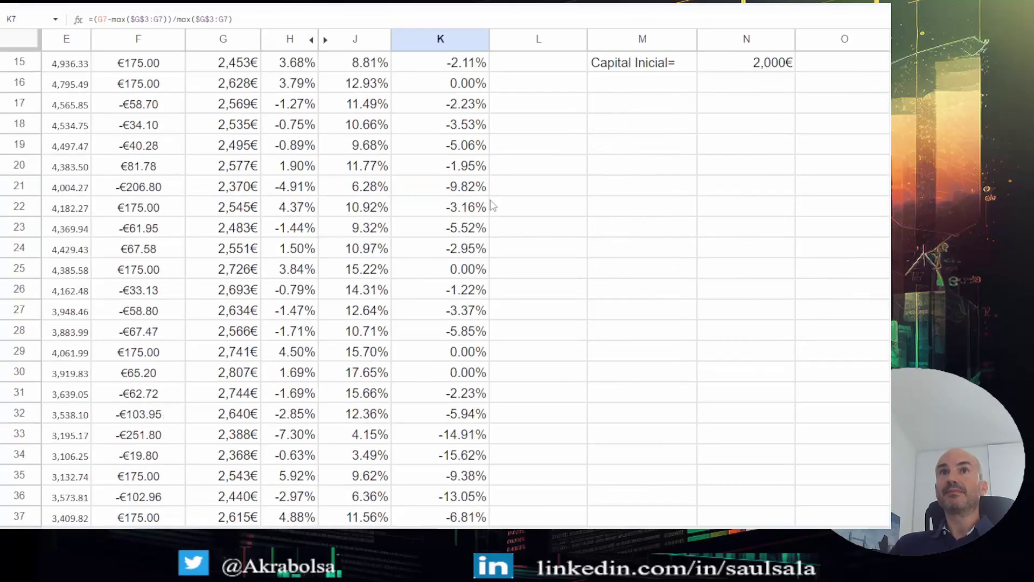
scroll(492, 210, down, 20)
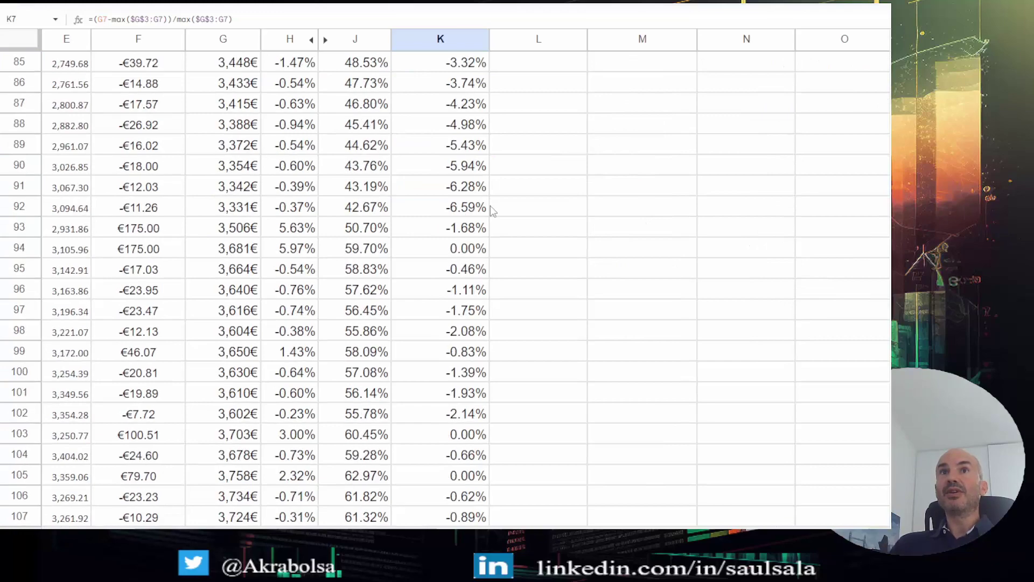
scroll(491, 209, down, 20)
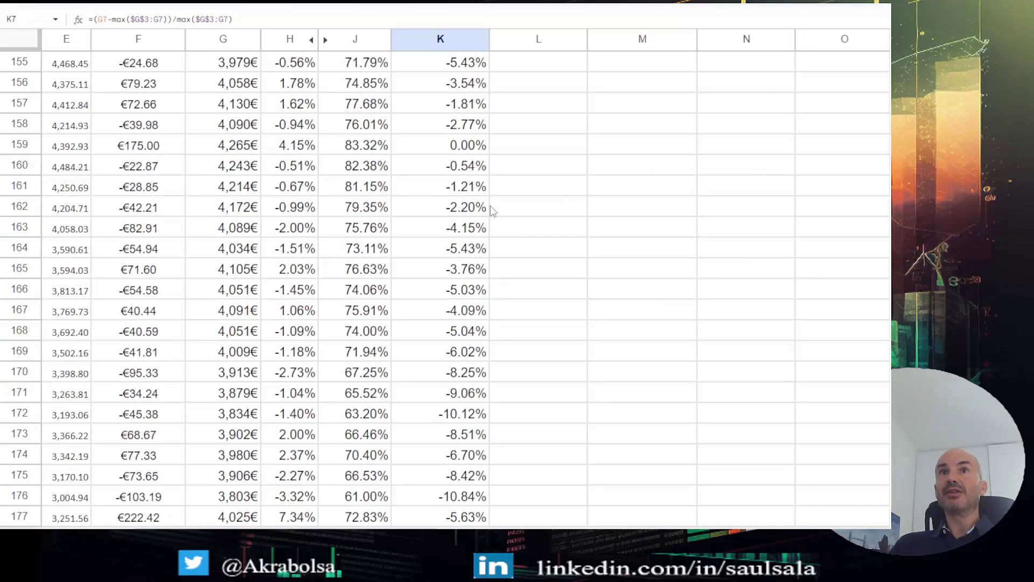
Add the label "Max DD =" in M17, below the initial capital in the statistics table
scroll(490, 208, down, 6)
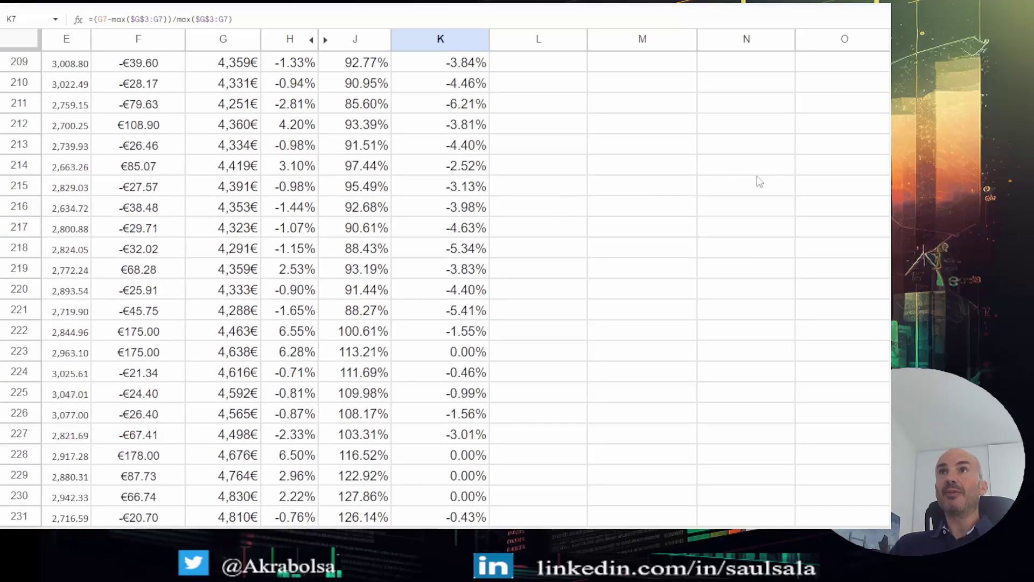
drag(889, 155, 887, 65)
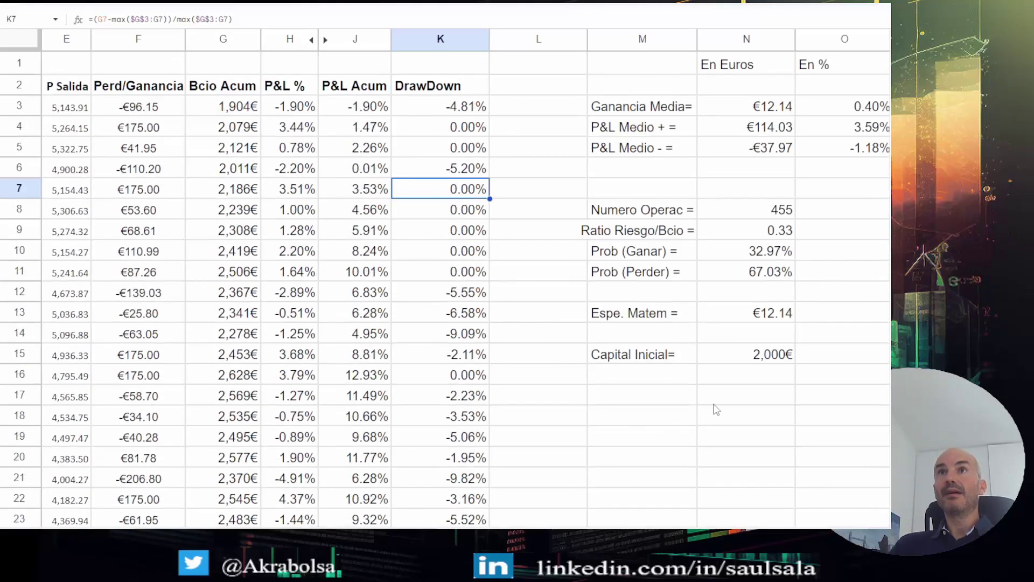
click(647, 397)
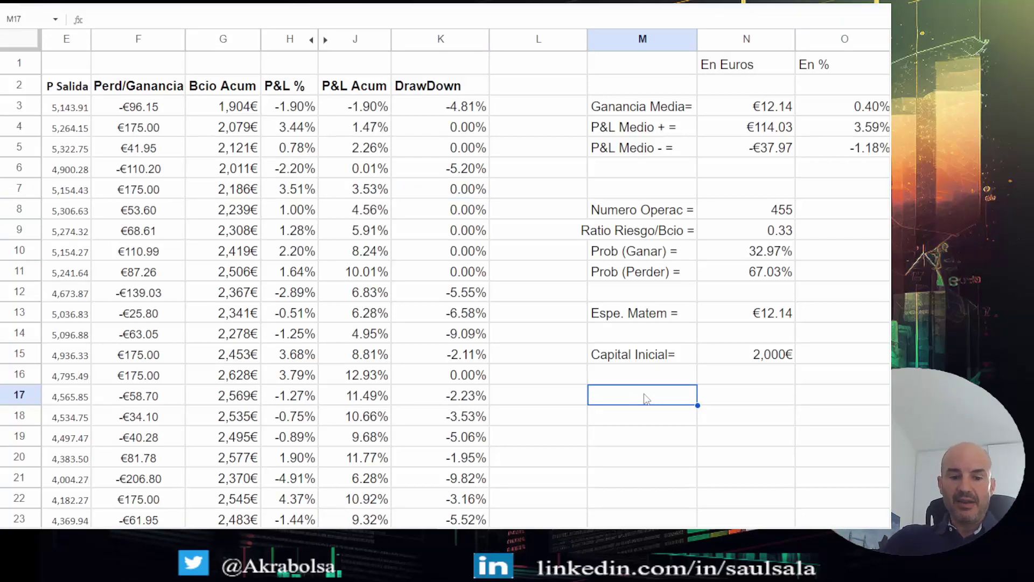
text(Max DD)
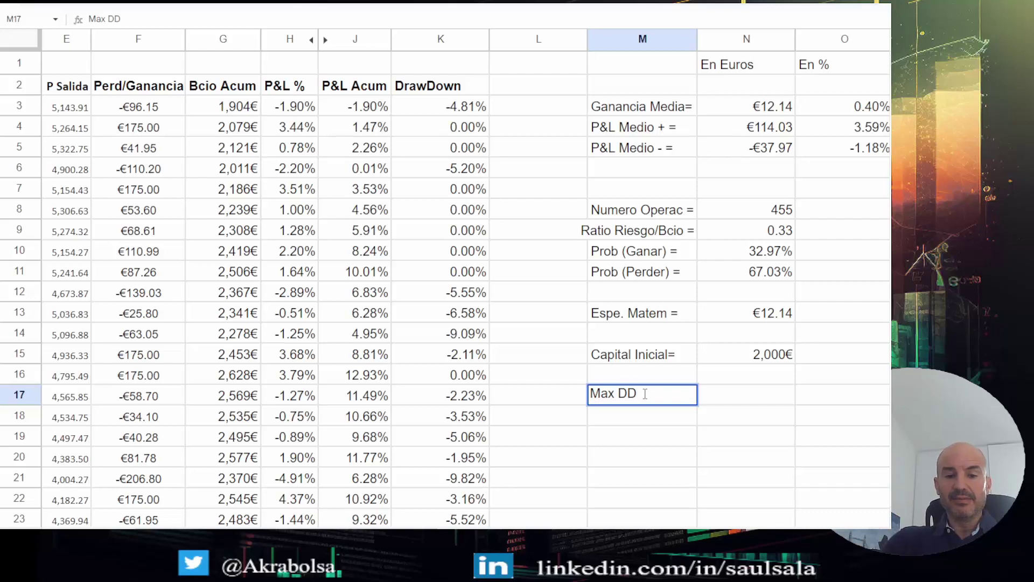
text( =)
key(Tab)
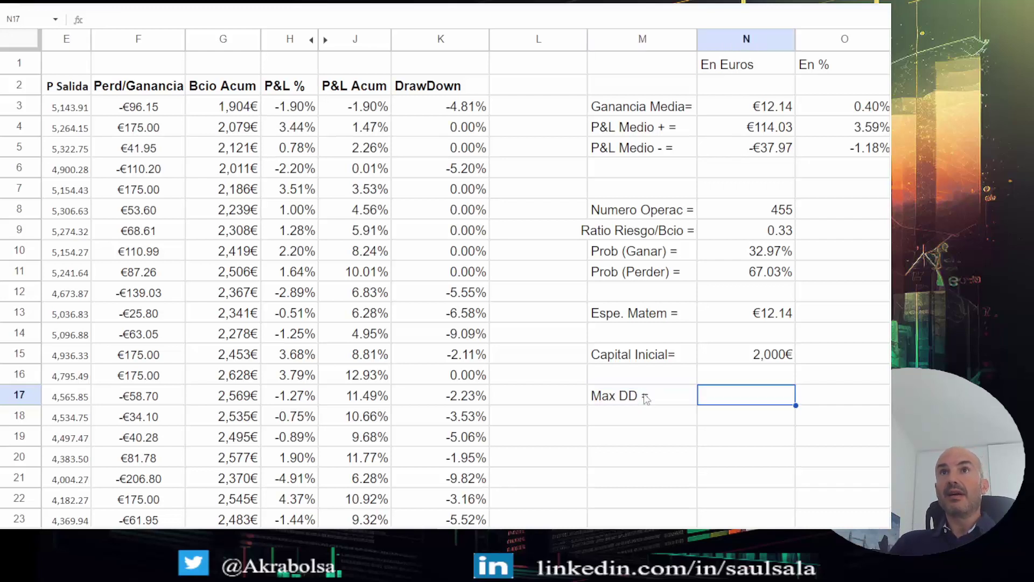
Calculate the maximum drawdown in N17 with =min(K3:K457) over the DrawDown column
text(=)
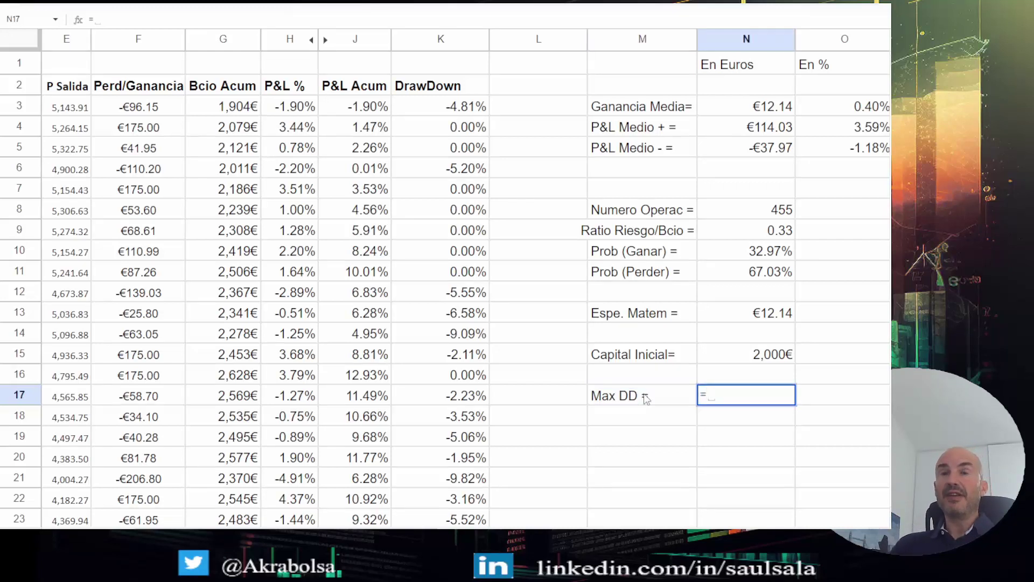
text(min)
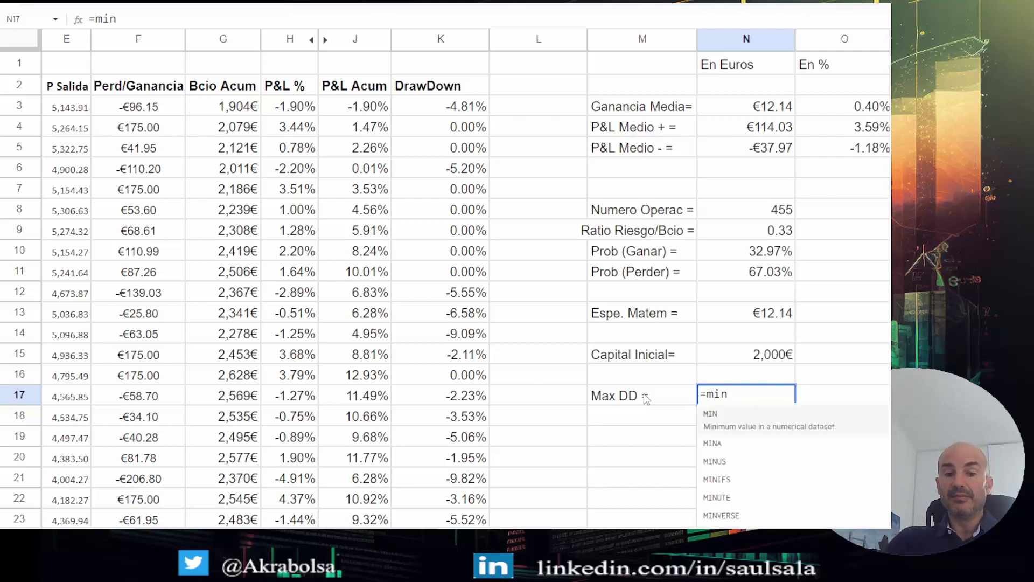
text(()
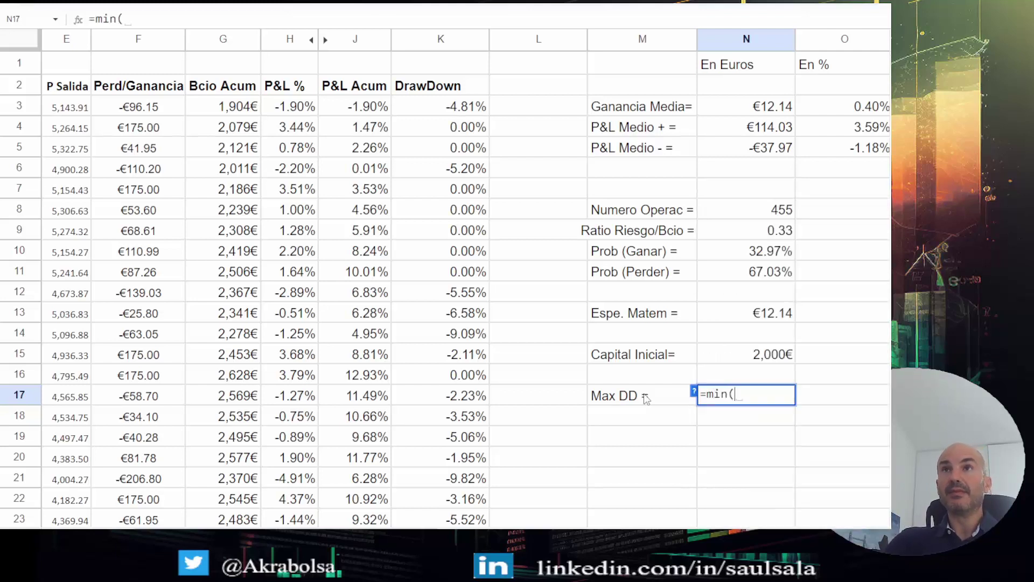
click(448, 105)
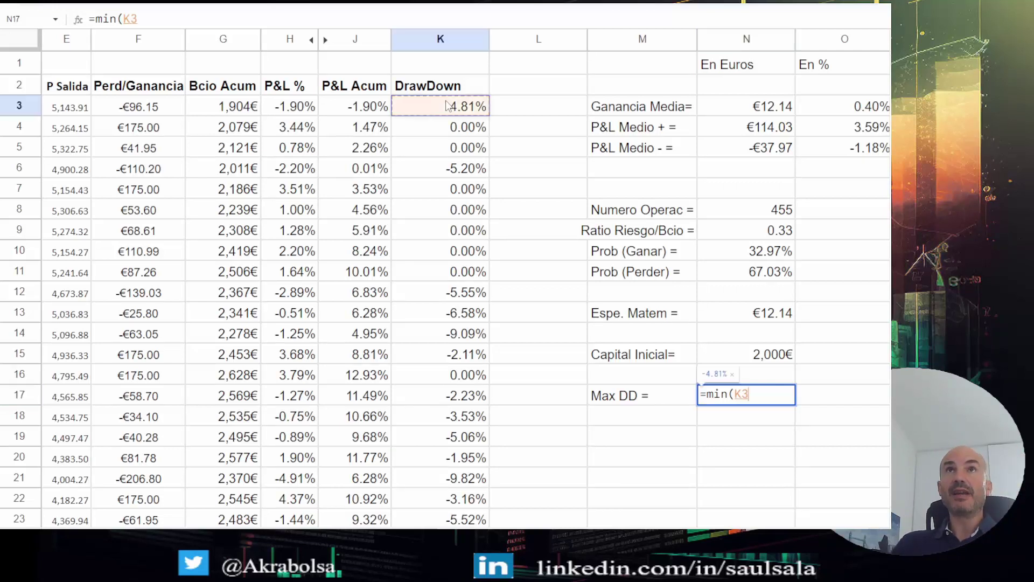
key(ctrl+shift+Down)
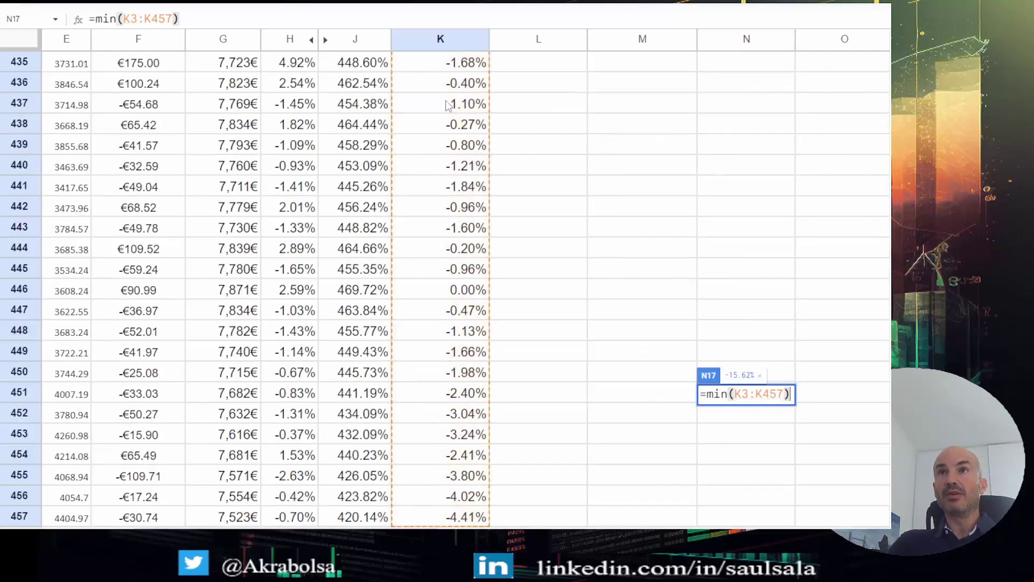
key(Return)
scroll(570, 188, up, 6)
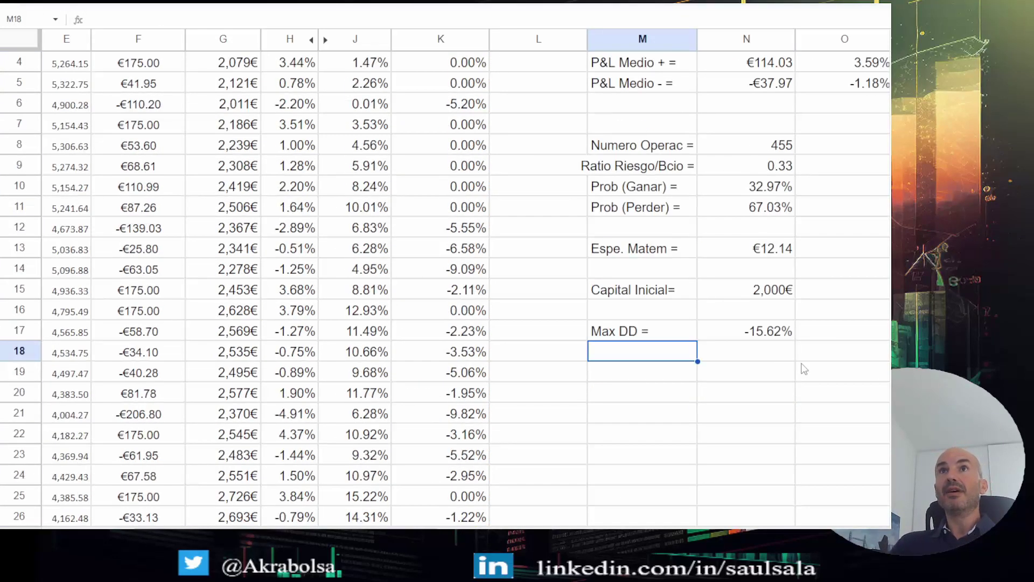
Try an initial capital of 5000 in N15 to compare the maximum drawdown, and restore it to 2000
click(764, 395)
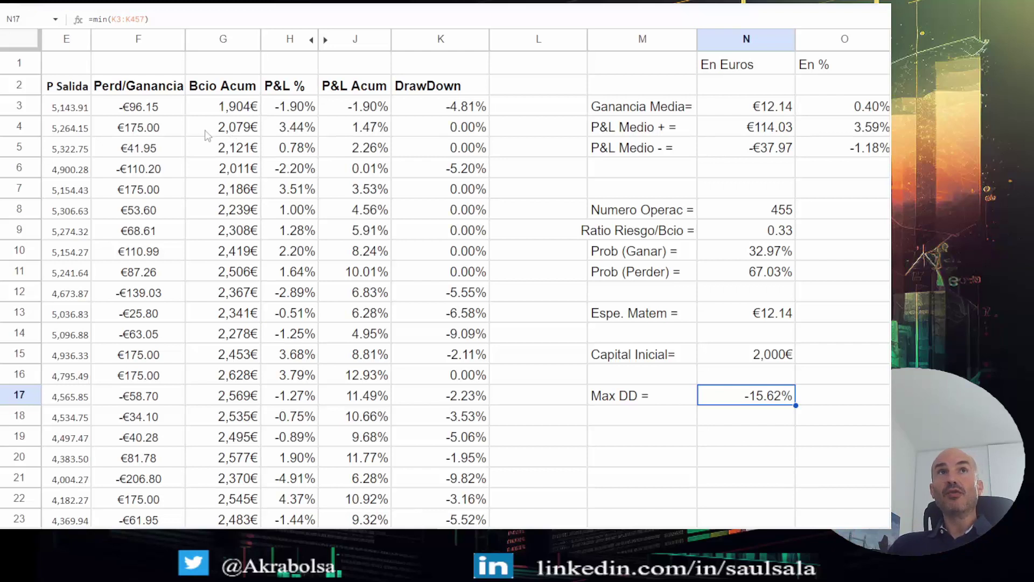
click(66, 112)
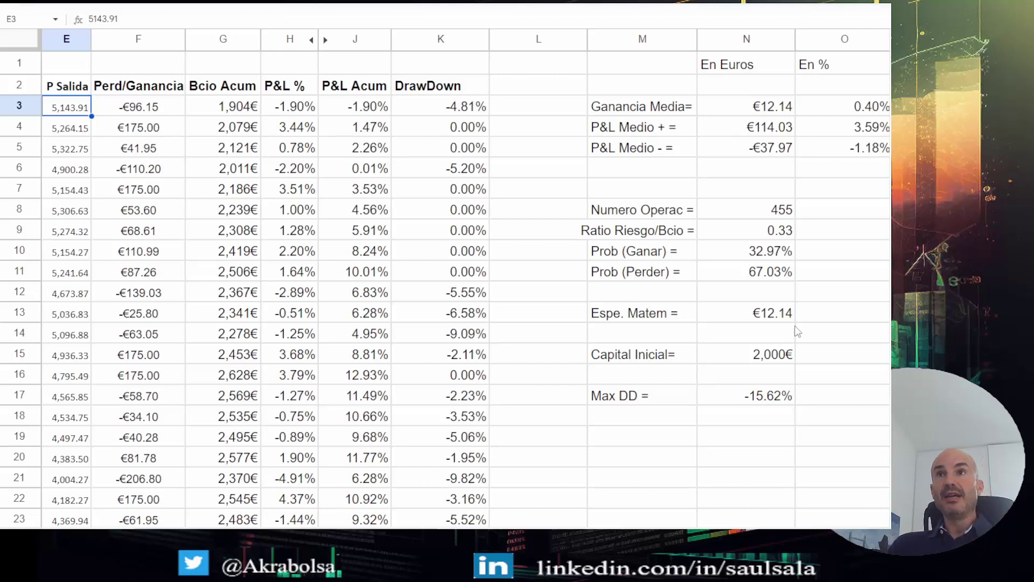
click(742, 359)
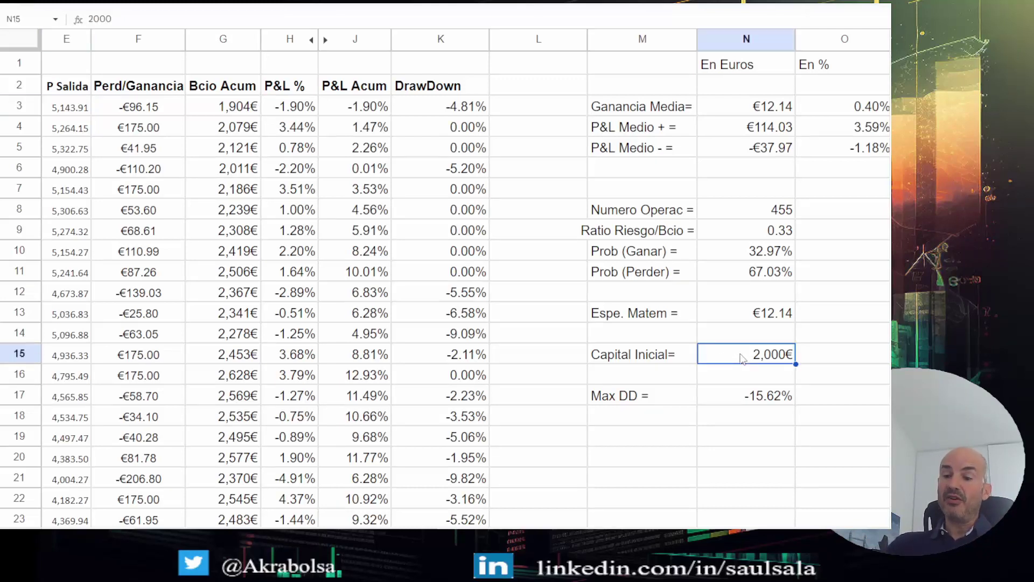
text(5000)
key(Return)
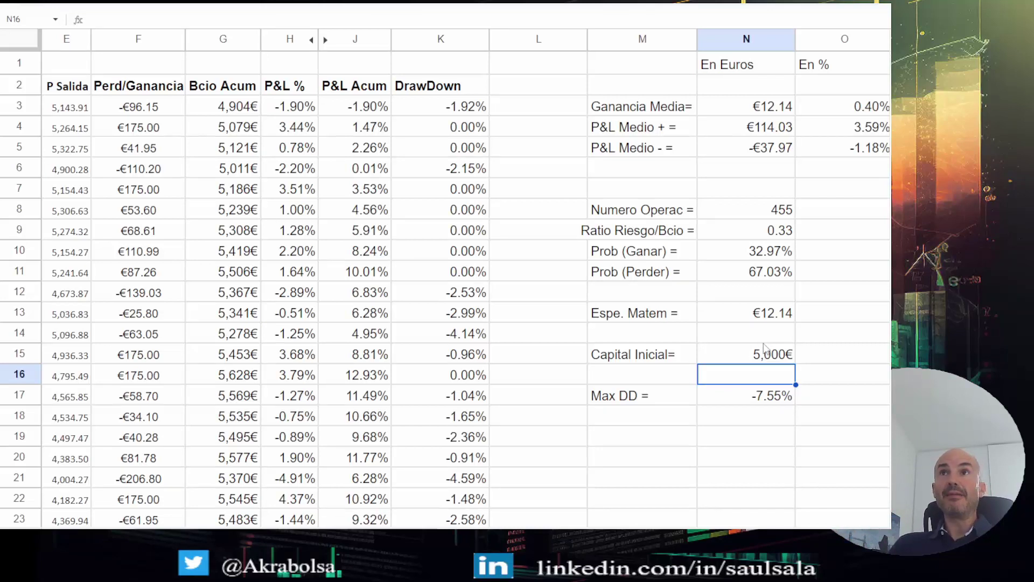
click(766, 353)
text(2000)
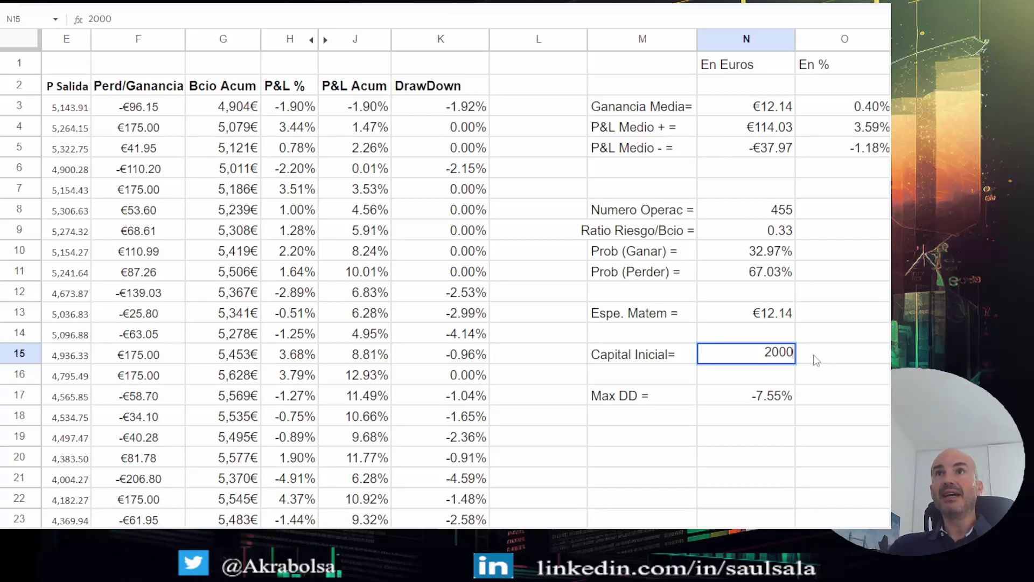
key(Return)
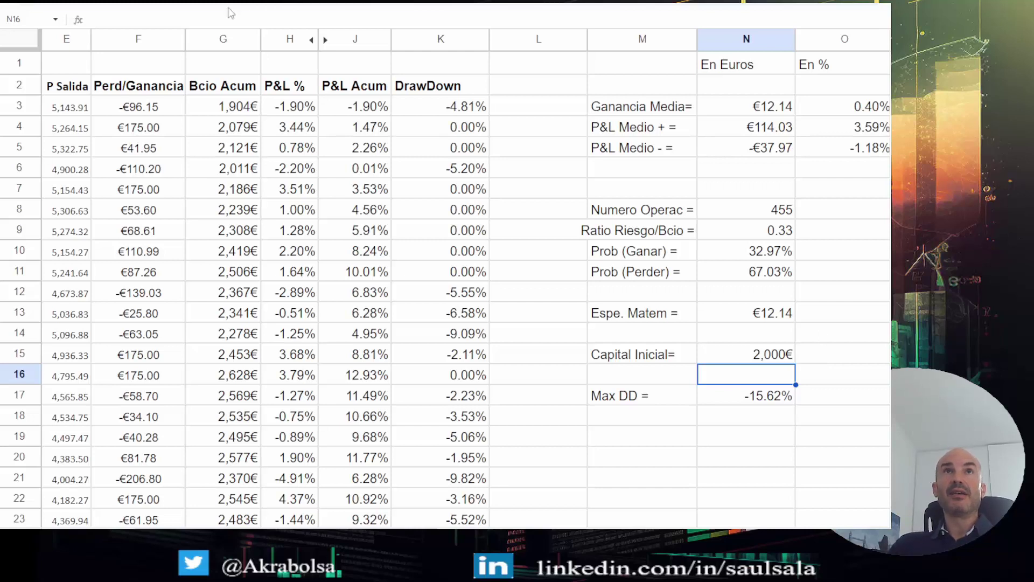
Insert a line chart of the whole Bcio Acum column G
click(222, 40)
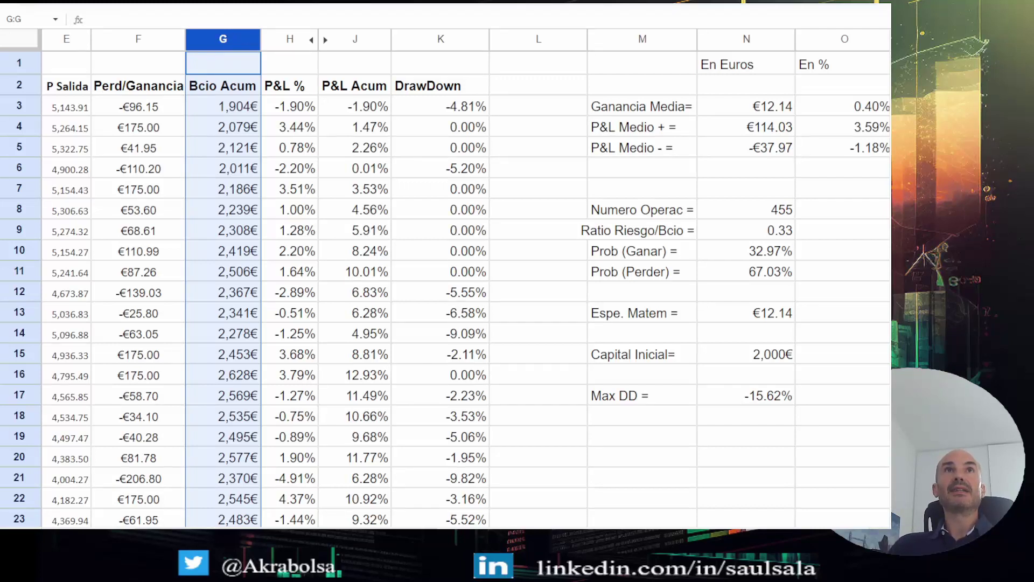
key(alt+i)
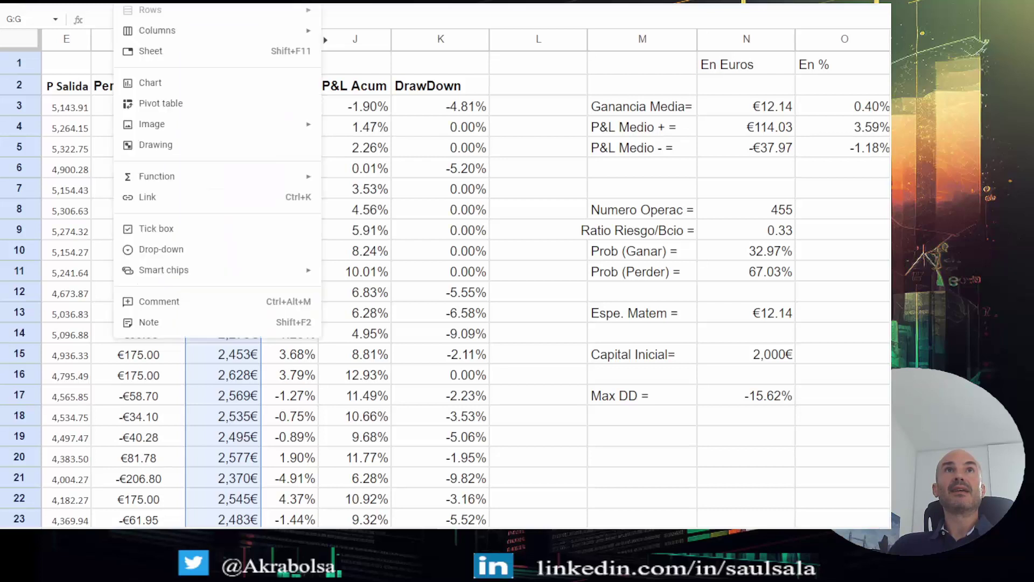
click(171, 85)
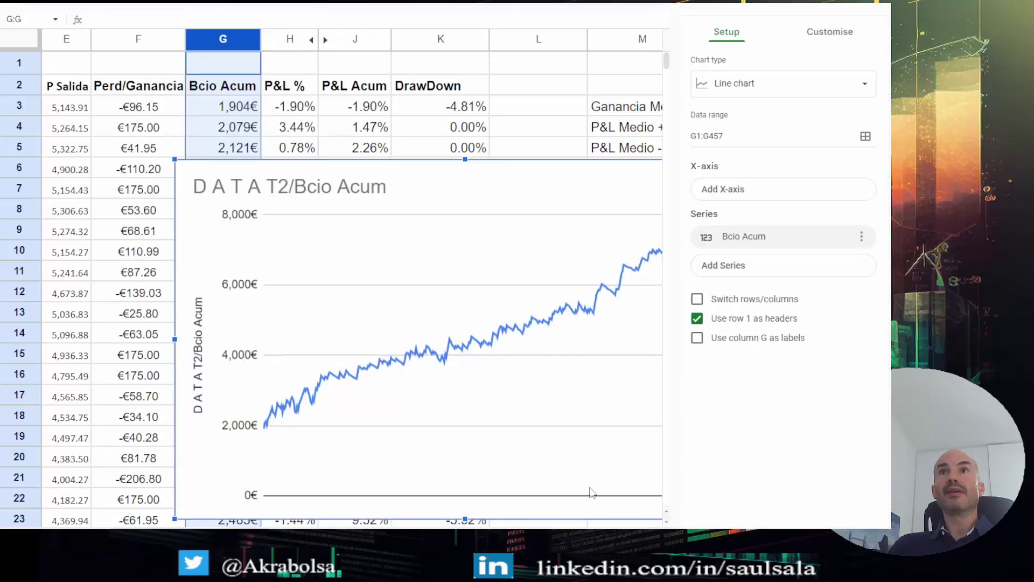
Turn on the logarithmic scale for the chart's vertical axis, comparing it with the linear scale, and close the chart settings
click(868, 8)
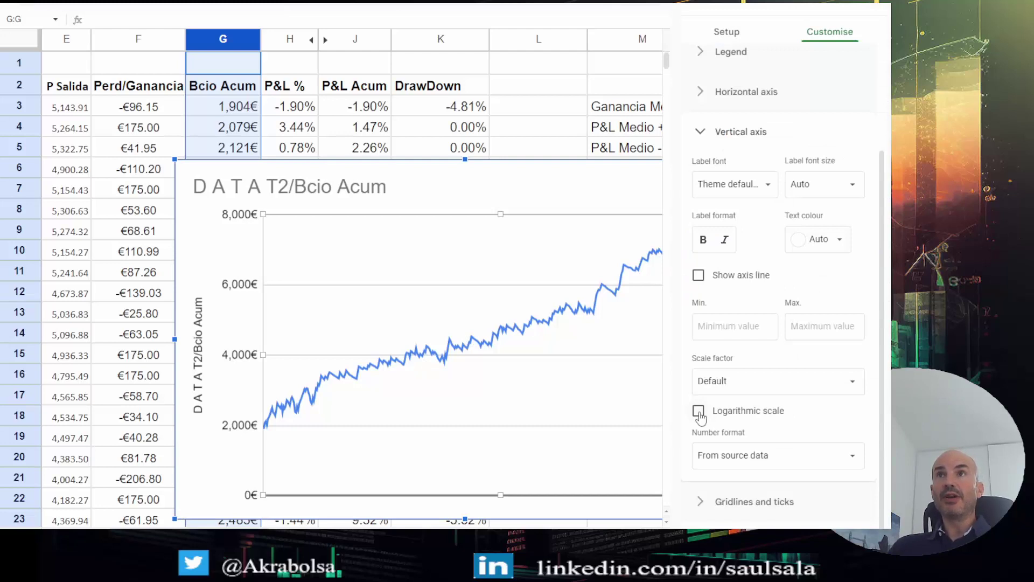
click(698, 412)
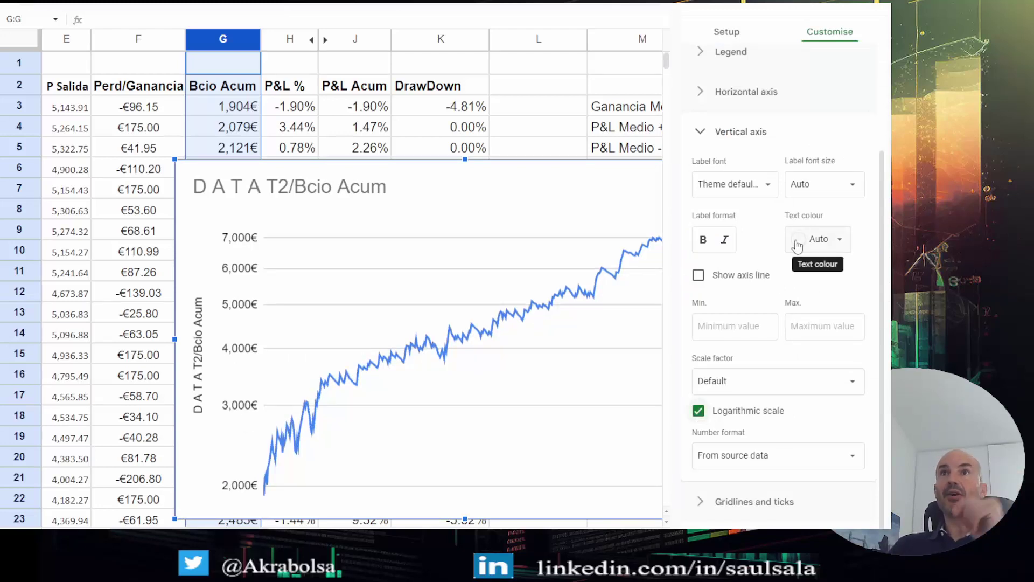
click(699, 411)
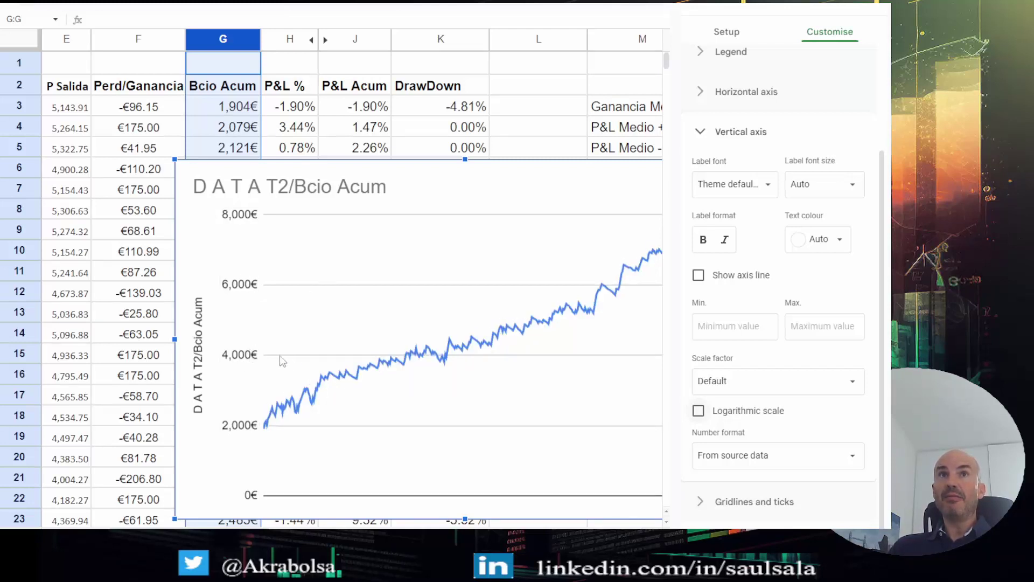
click(698, 411)
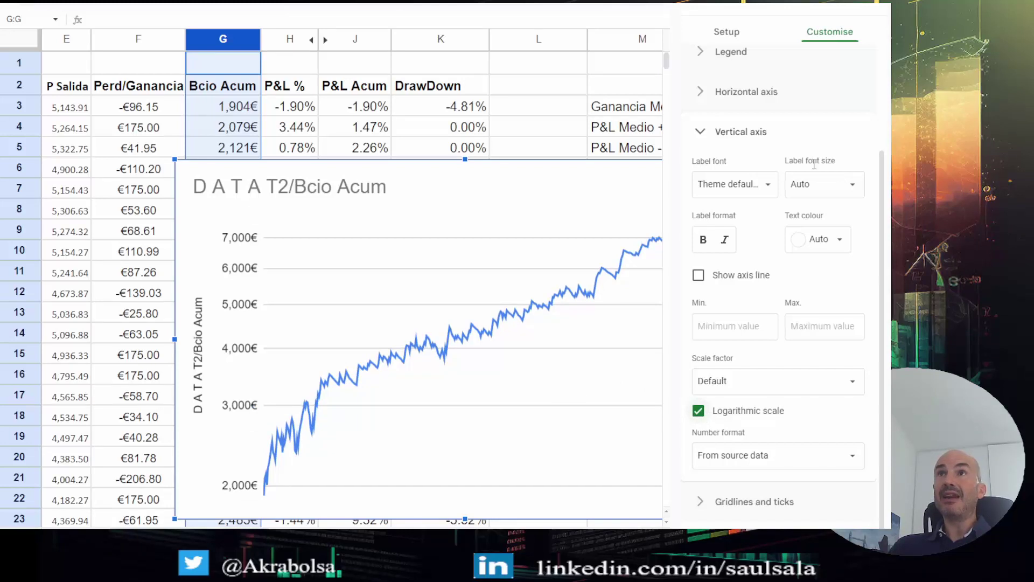
click(871, 7)
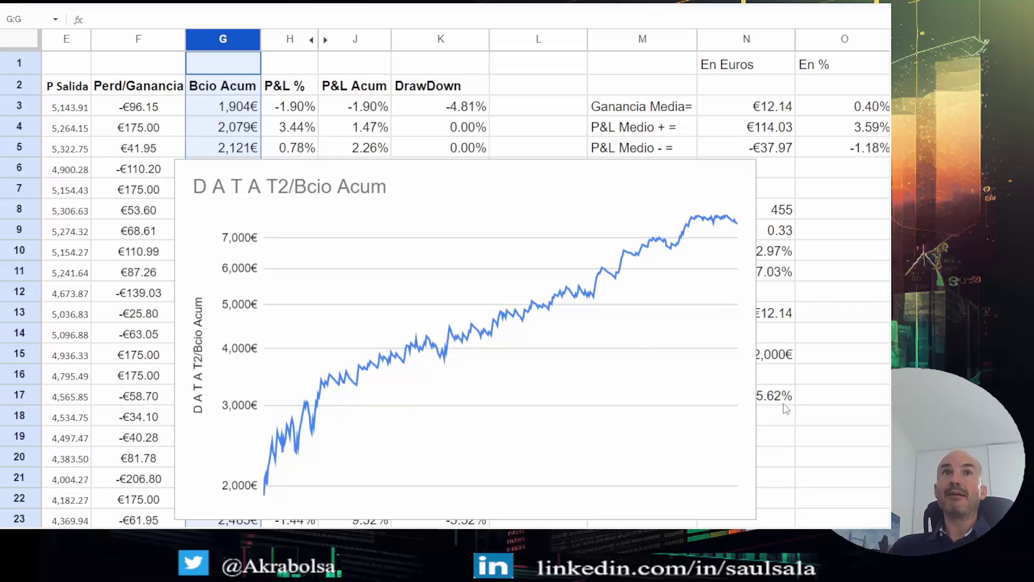
Select the P&L Acum column J and delete the Bcio Acum chart
click(250, 241)
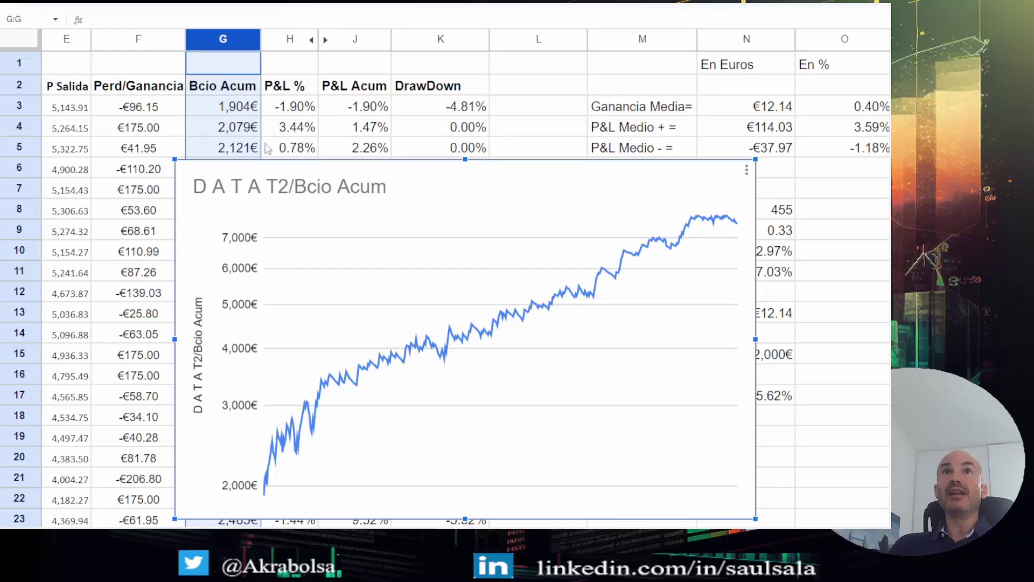
click(355, 35)
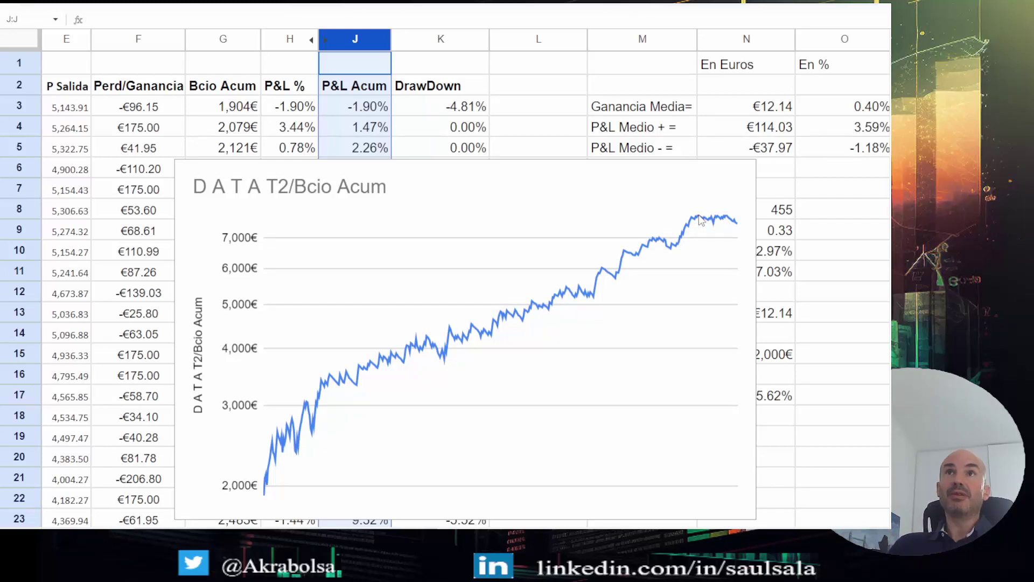
click(501, 188)
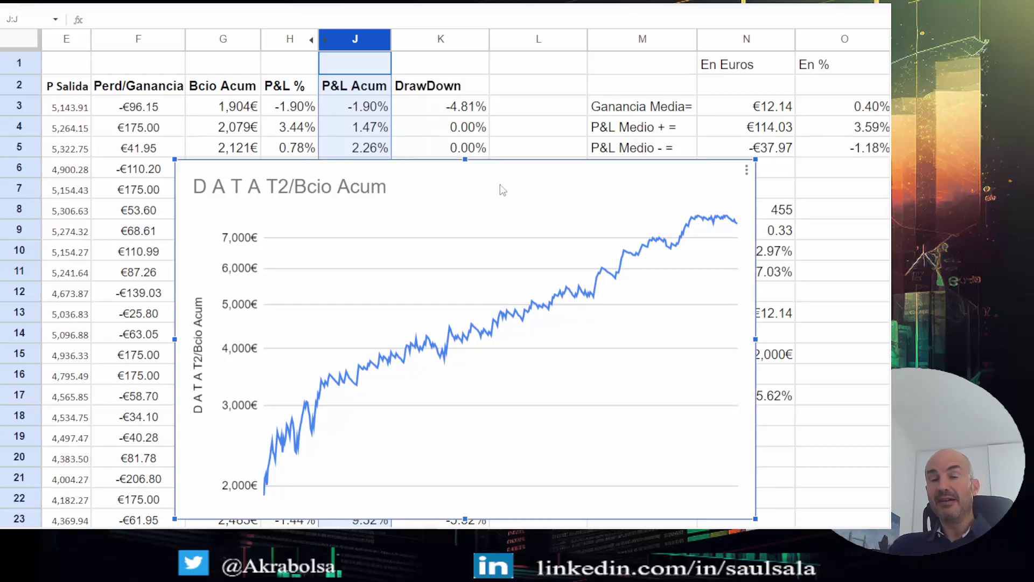
key(Delete)
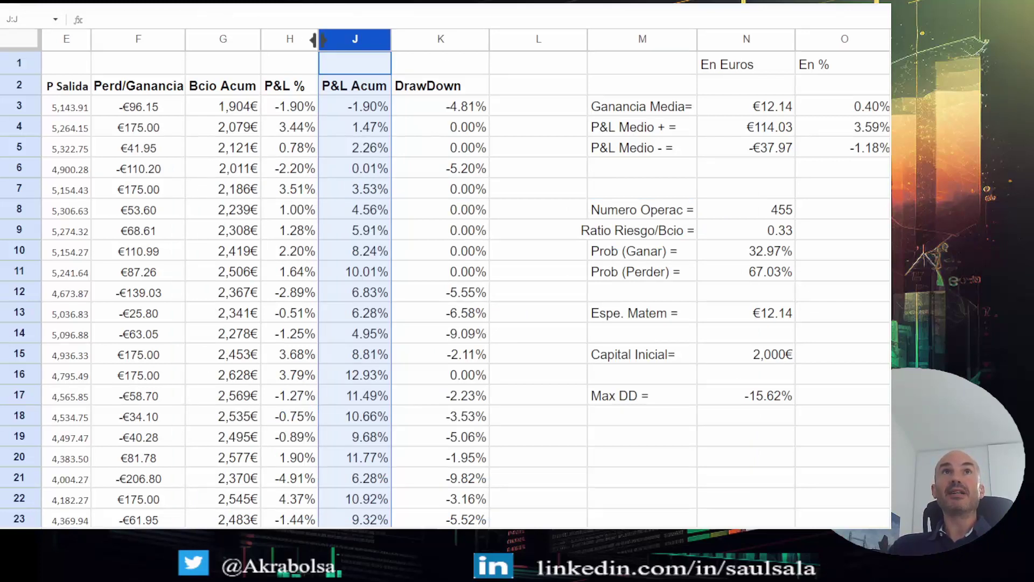
Insert a line chart of the selected P&L Acum column, view the curve and delete the chart
key(alt+i)
click(170, 91)
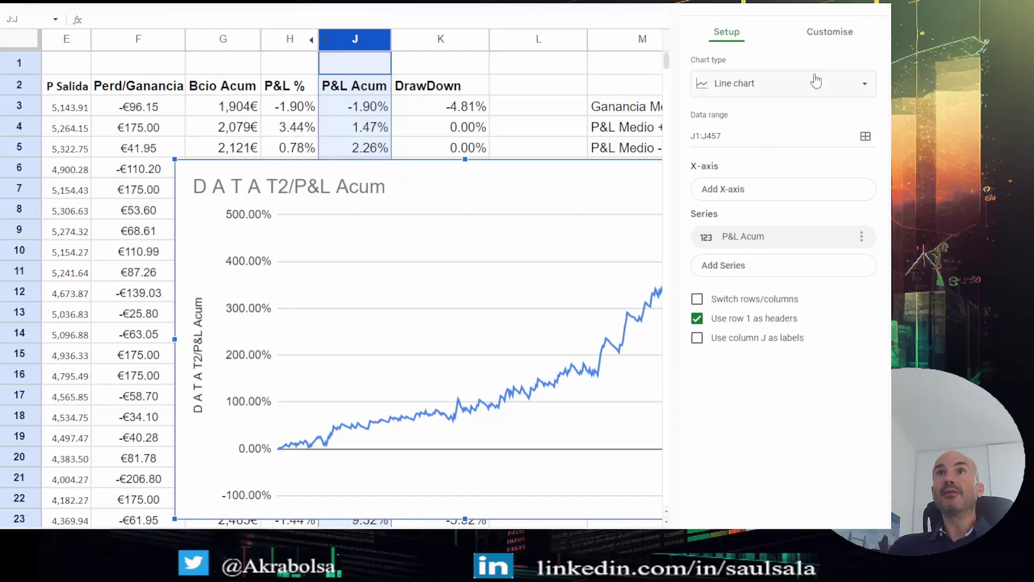
key(Escape)
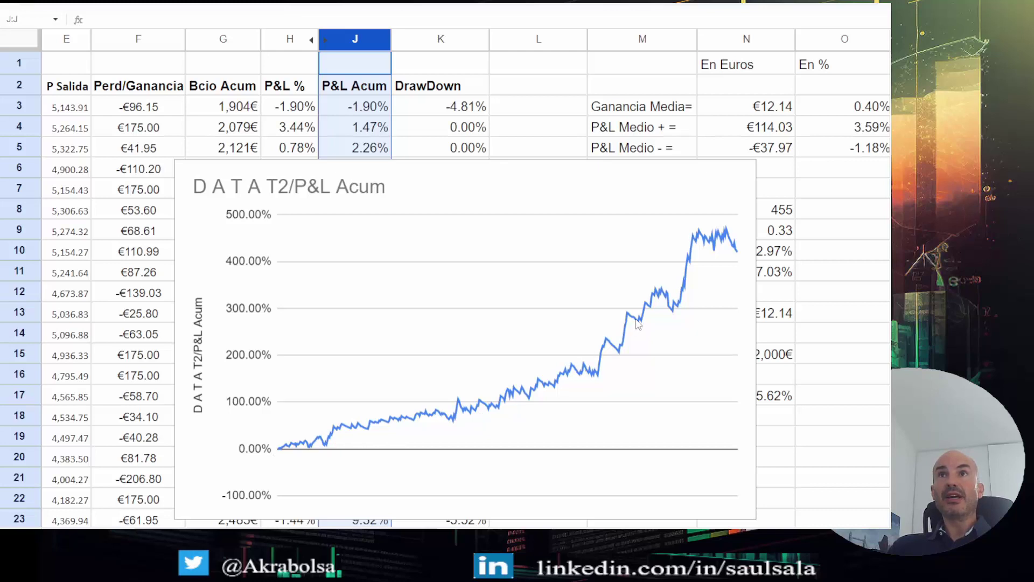
click(533, 199)
key(Delete)
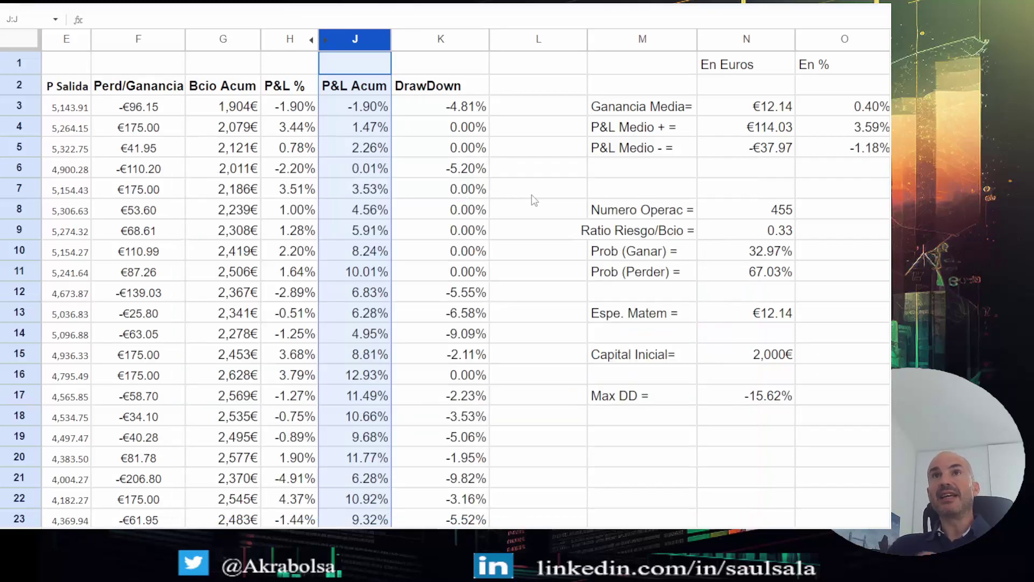
Review the cells for Max DD, Espe. Matem, Prob (Perder) and P&L Medio + in euros and percent
click(649, 424)
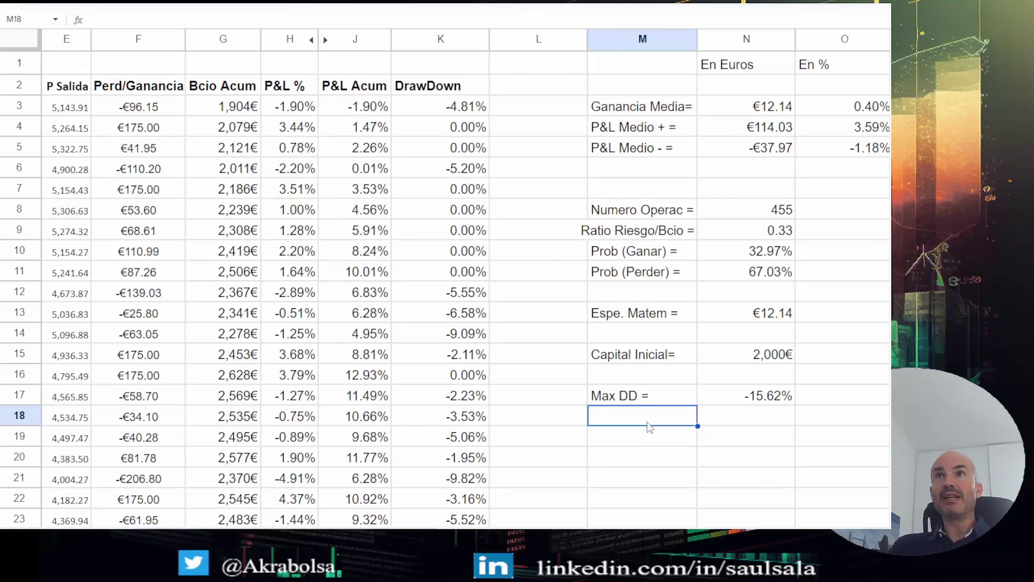
click(789, 401)
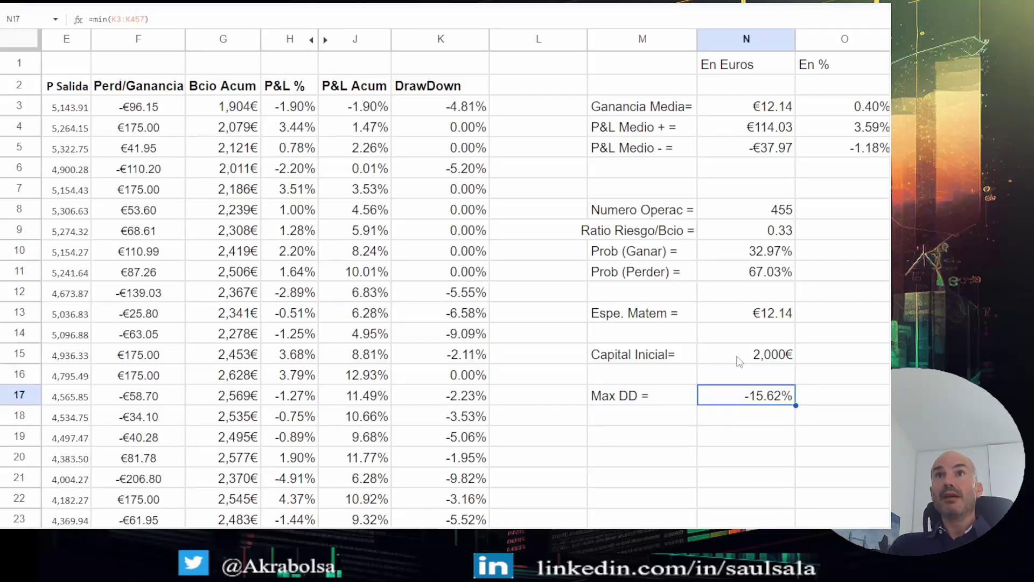
click(757, 320)
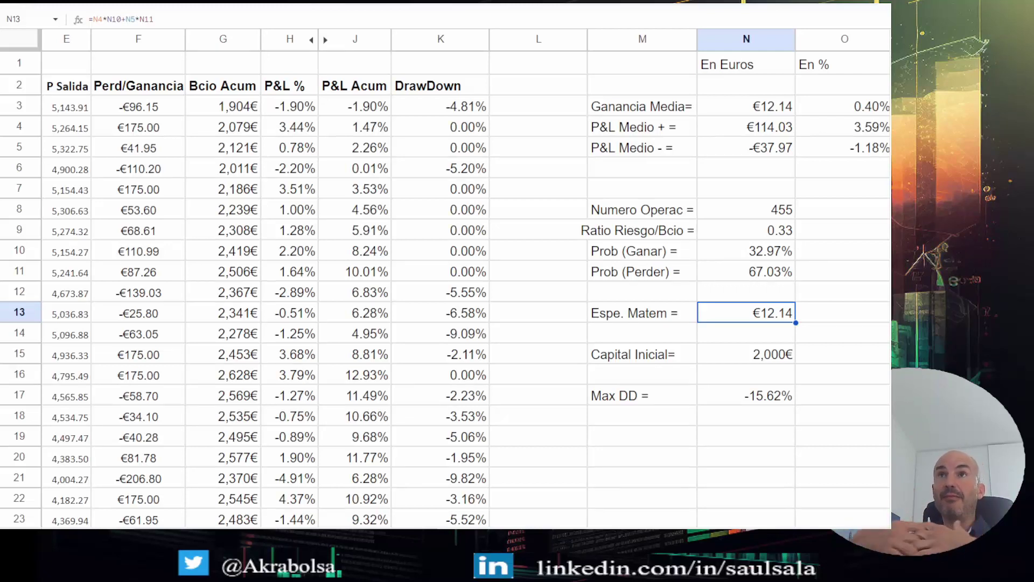
click(770, 274)
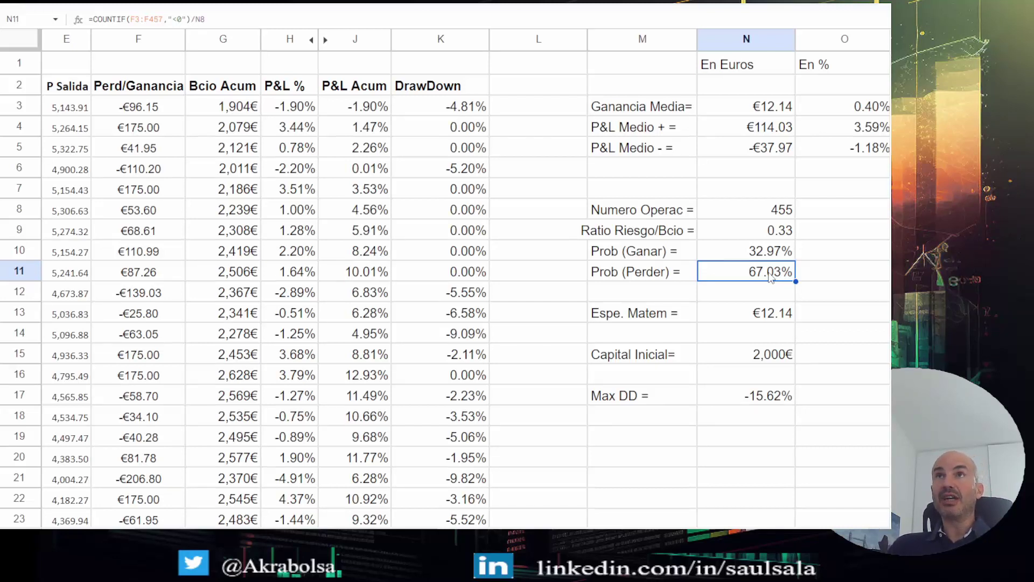
click(757, 134)
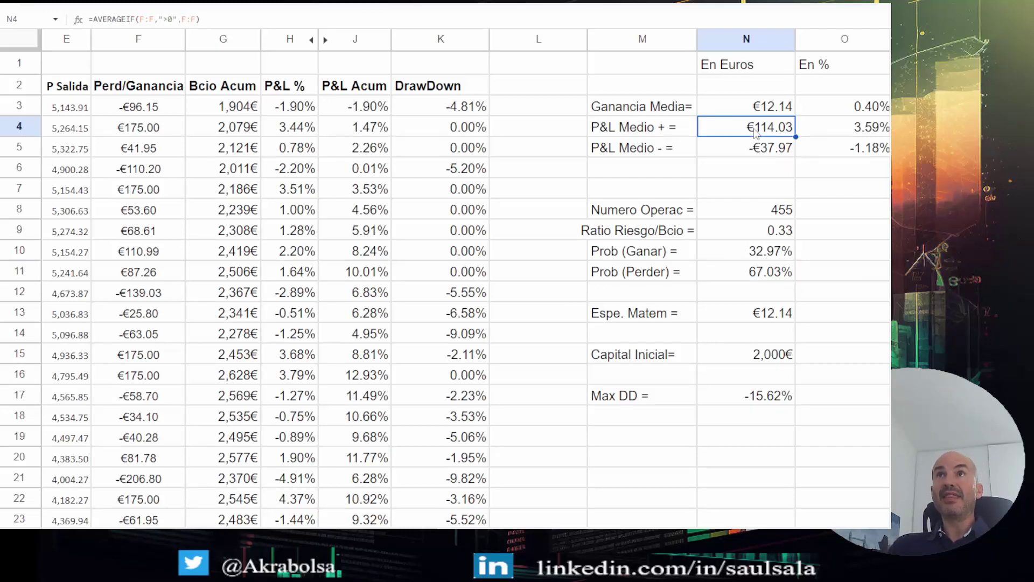
click(844, 129)
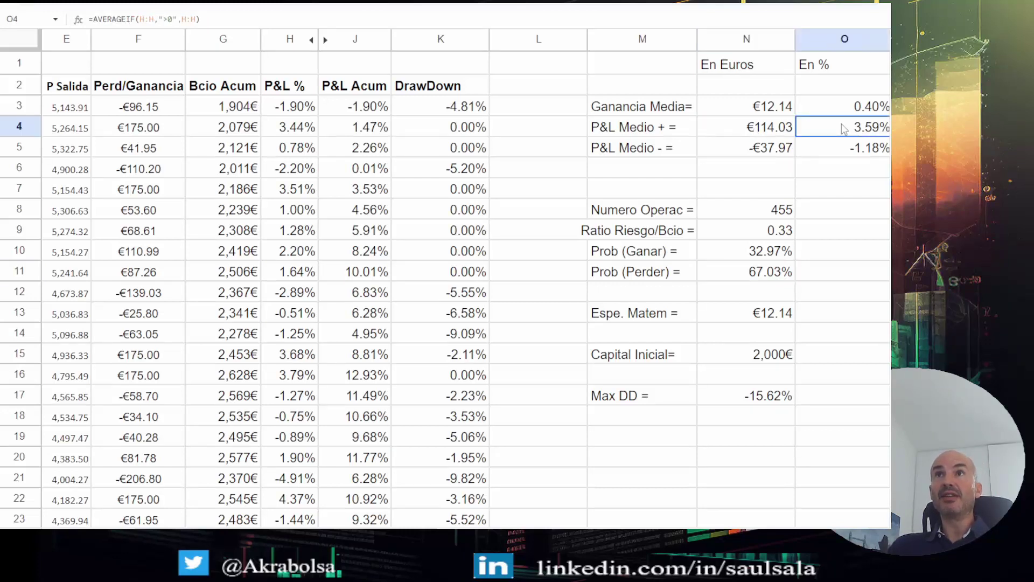